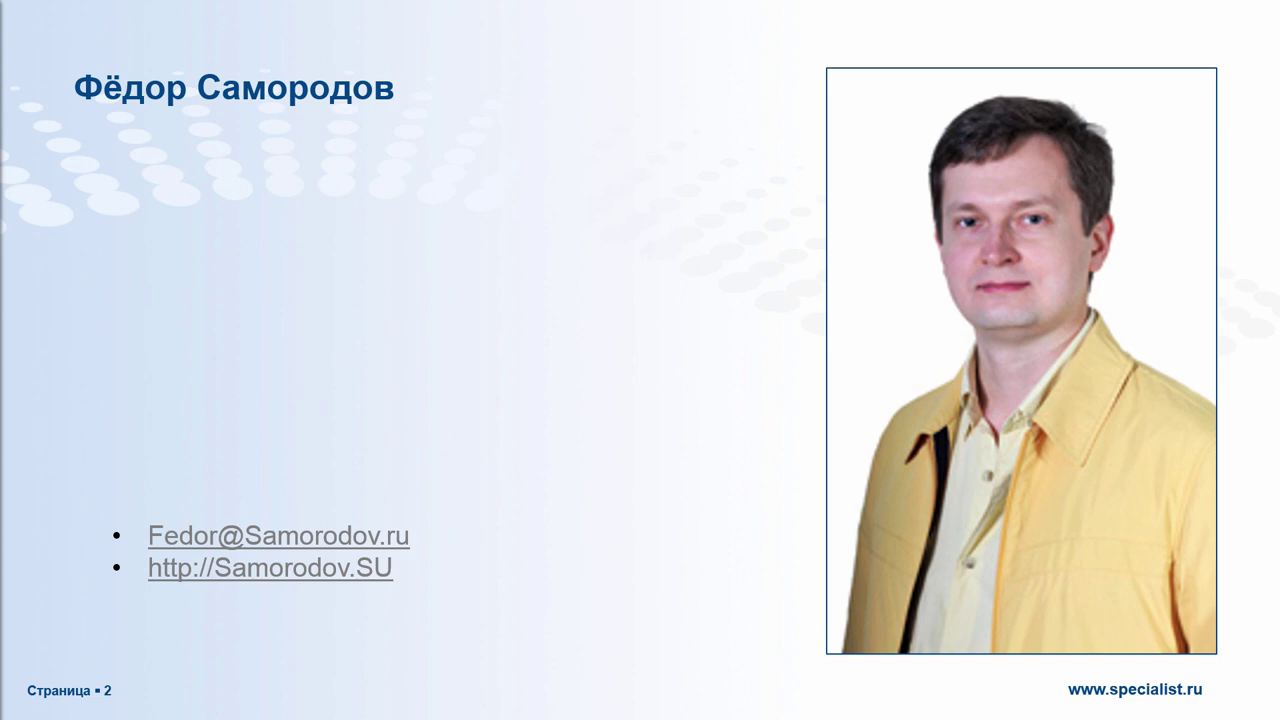
- Advance the PowerPoint slideshow to the Excel Power Query slide
key("Right")
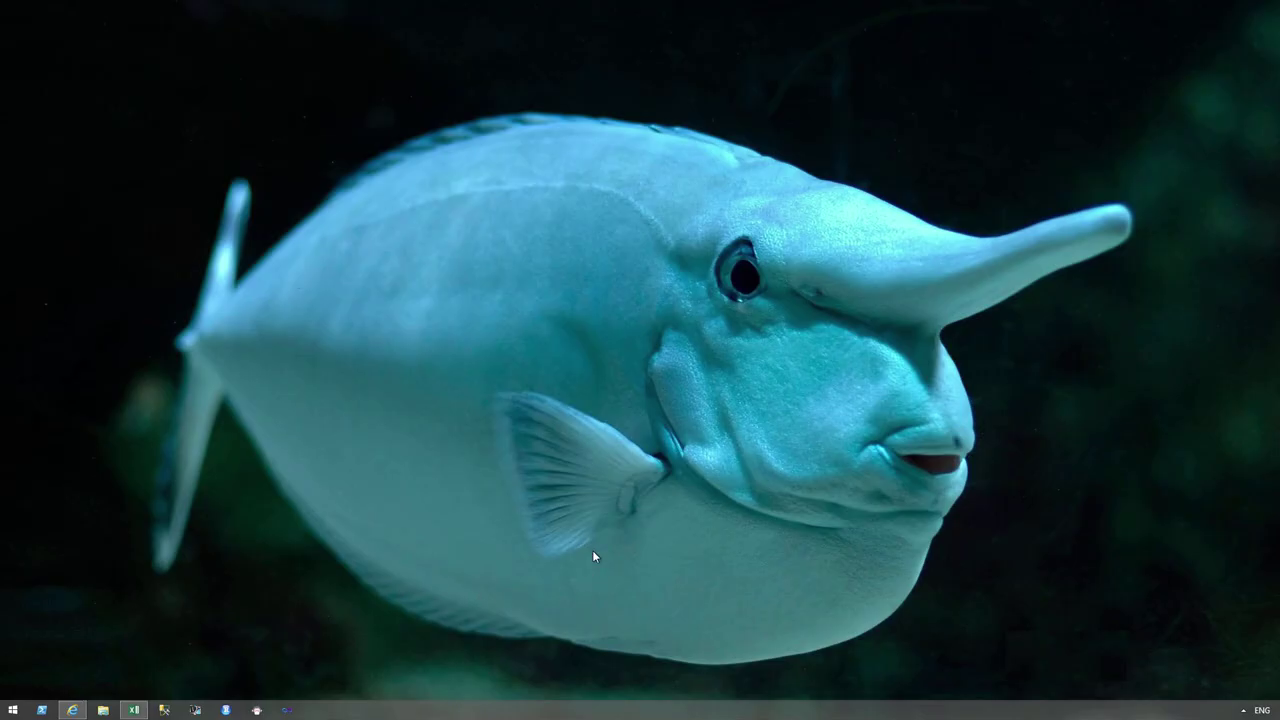
- Bring the blank Excel workbook forward and open Параметры from the ФАЙЛ menu
left_click(137, 710)
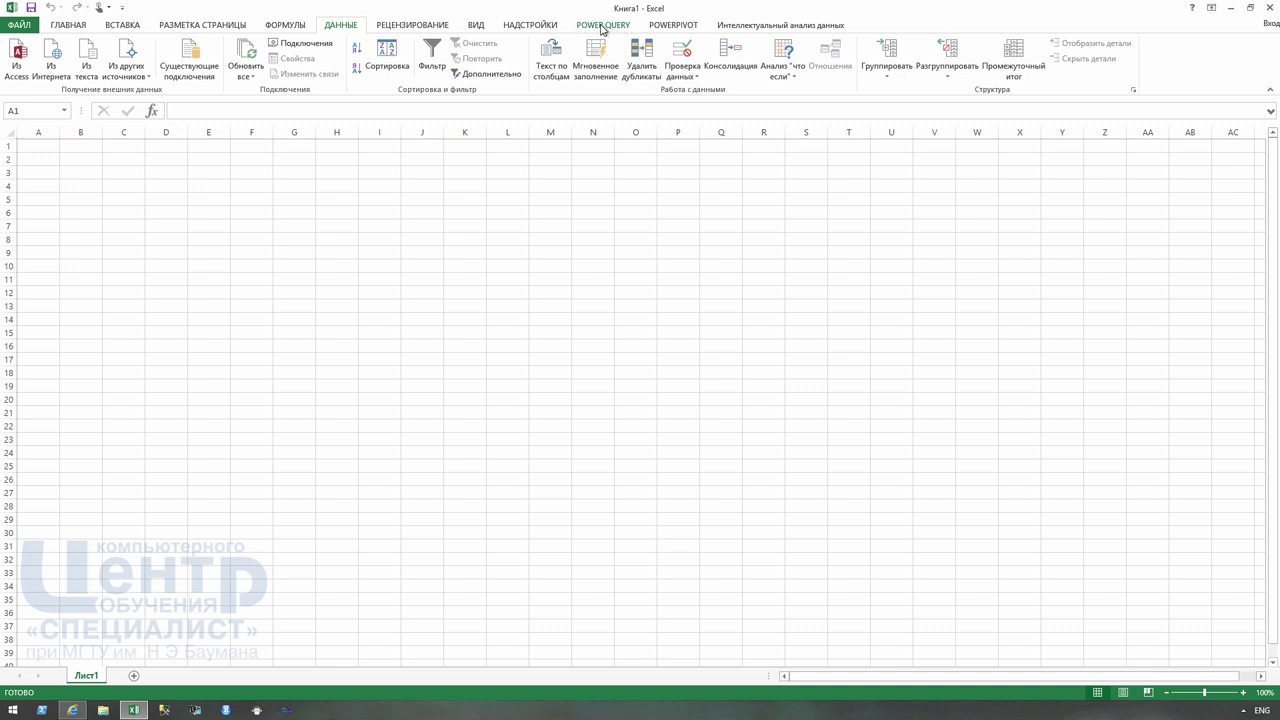
left_click(19, 28)
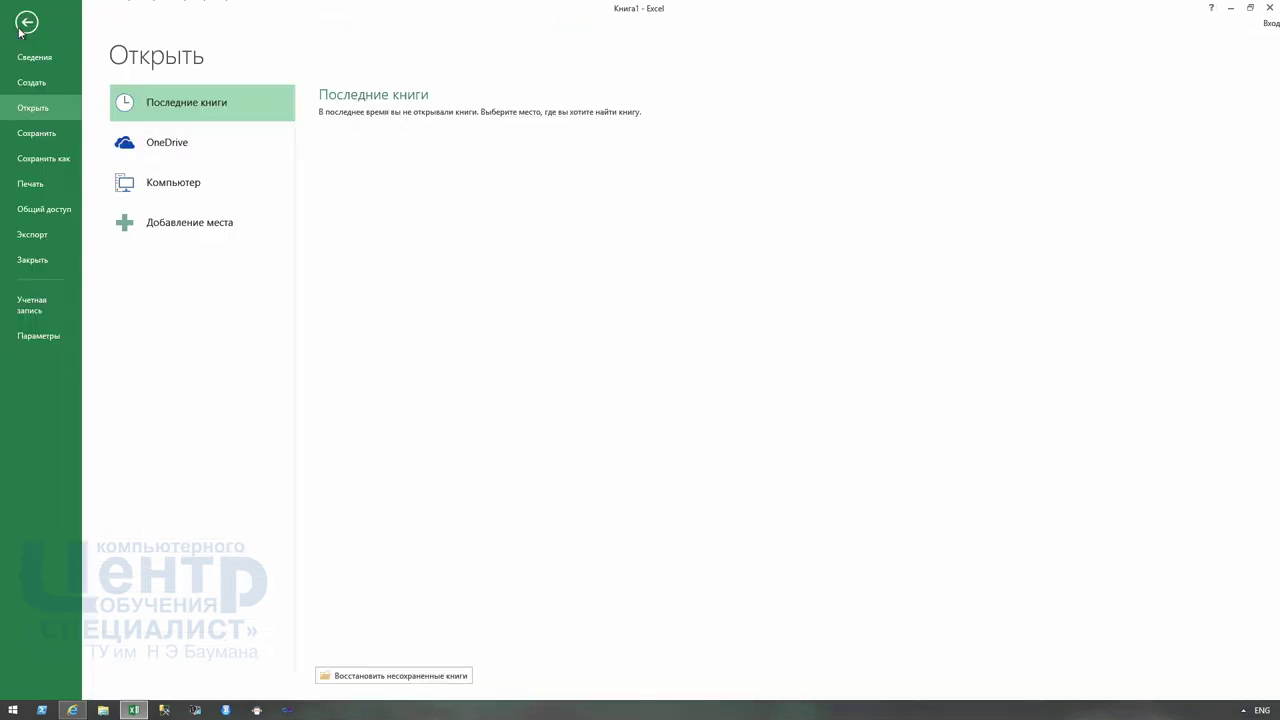
left_click(30, 336)
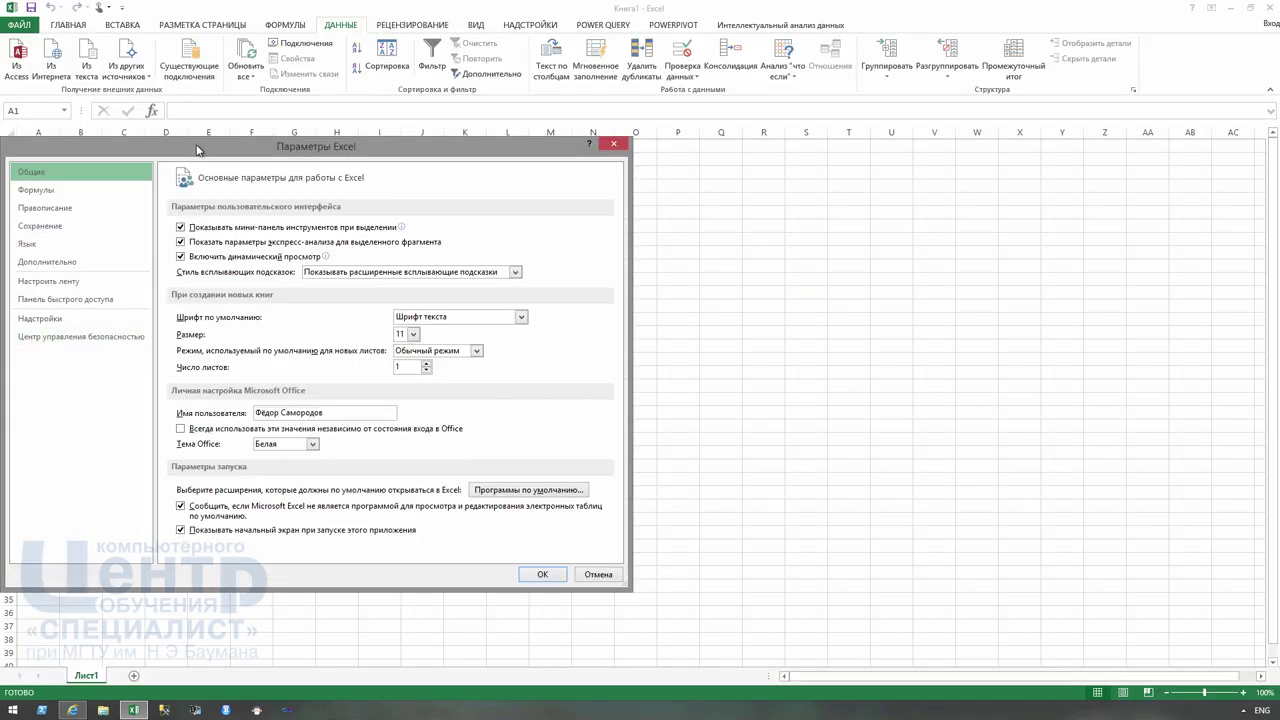
- Check the Надстройки COM list to confirm Microsoft Power Query для Excel is enabled, then cancel without changes
left_click_drag(198, 148, 471, 134)
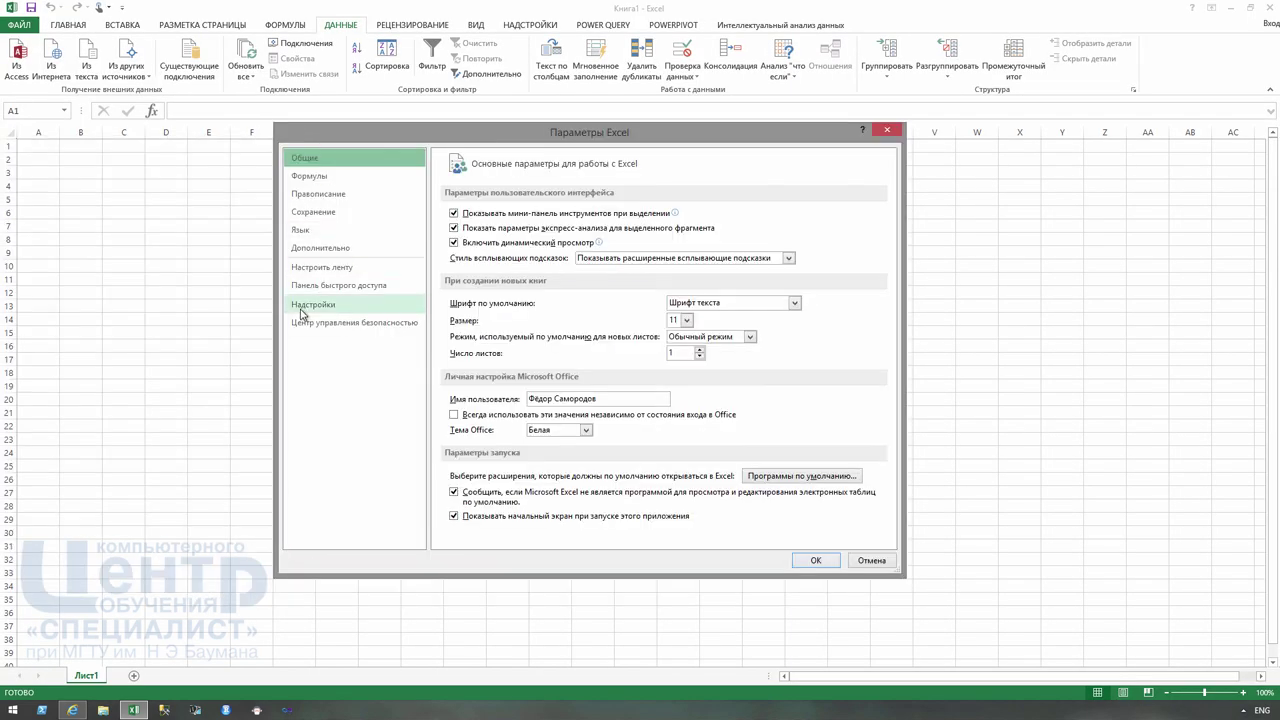
left_click(312, 304)
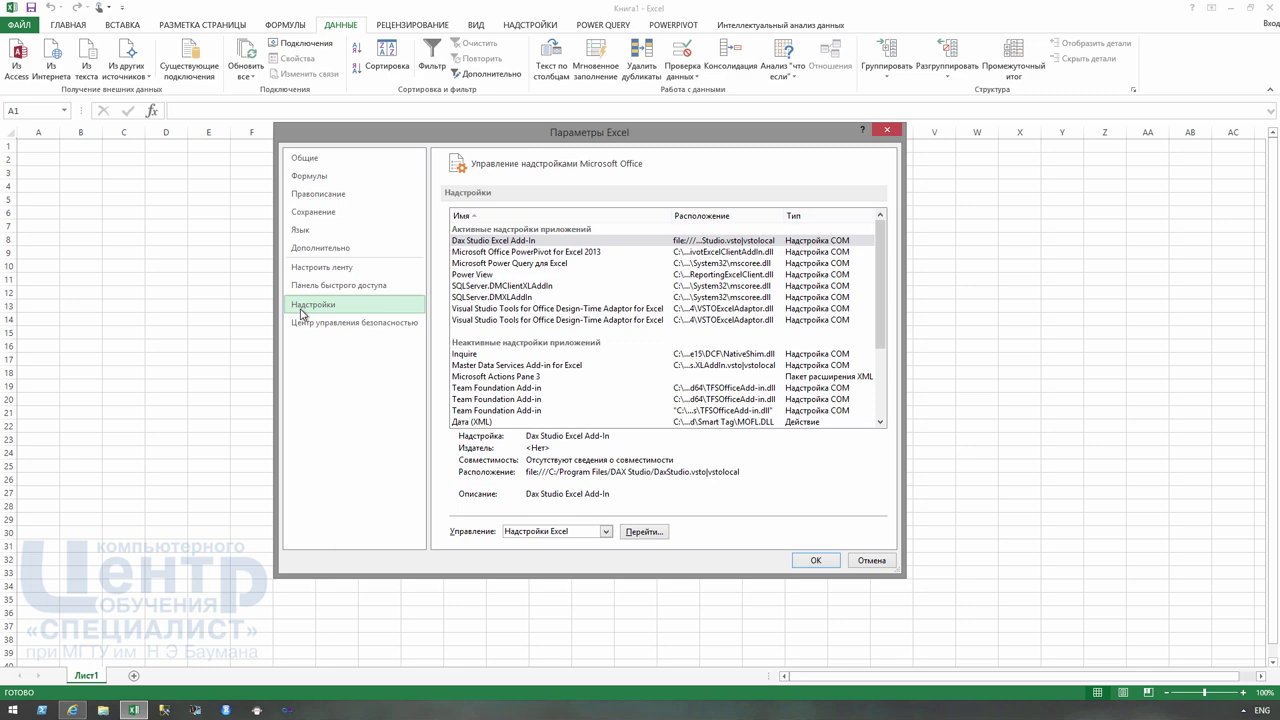
left_click(605, 531)
left_click(576, 558)
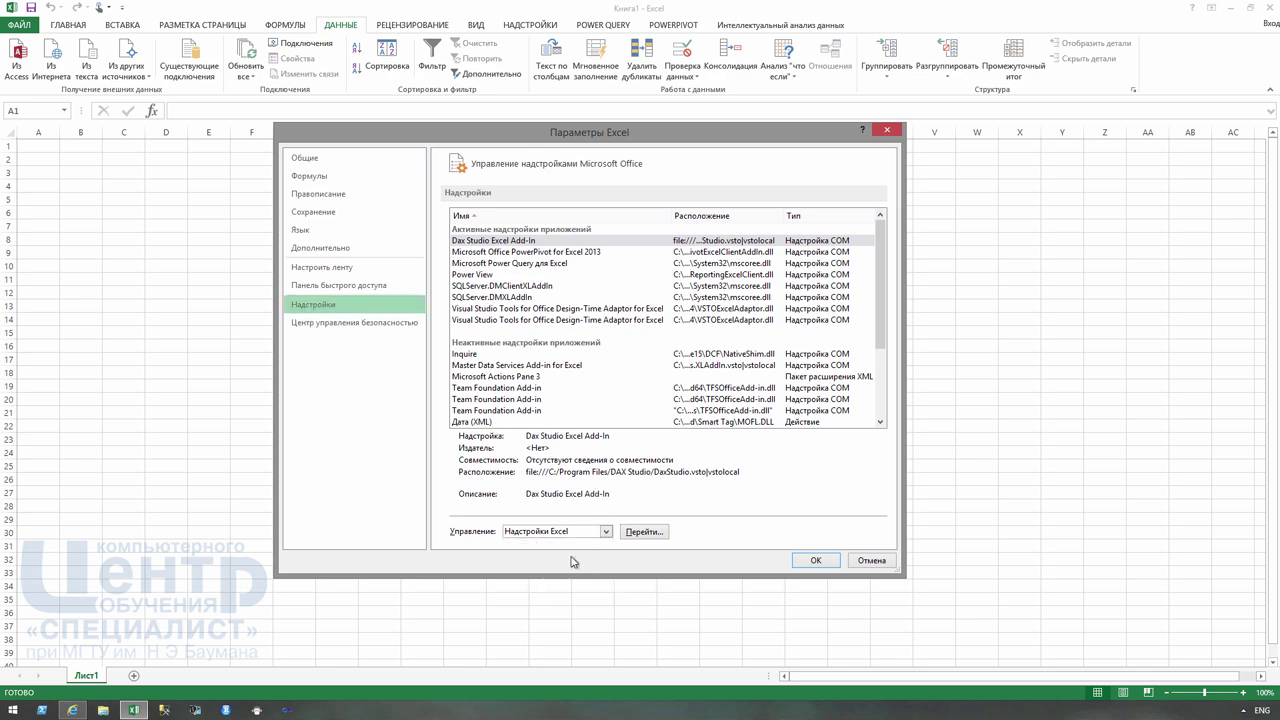
left_click(643, 531)
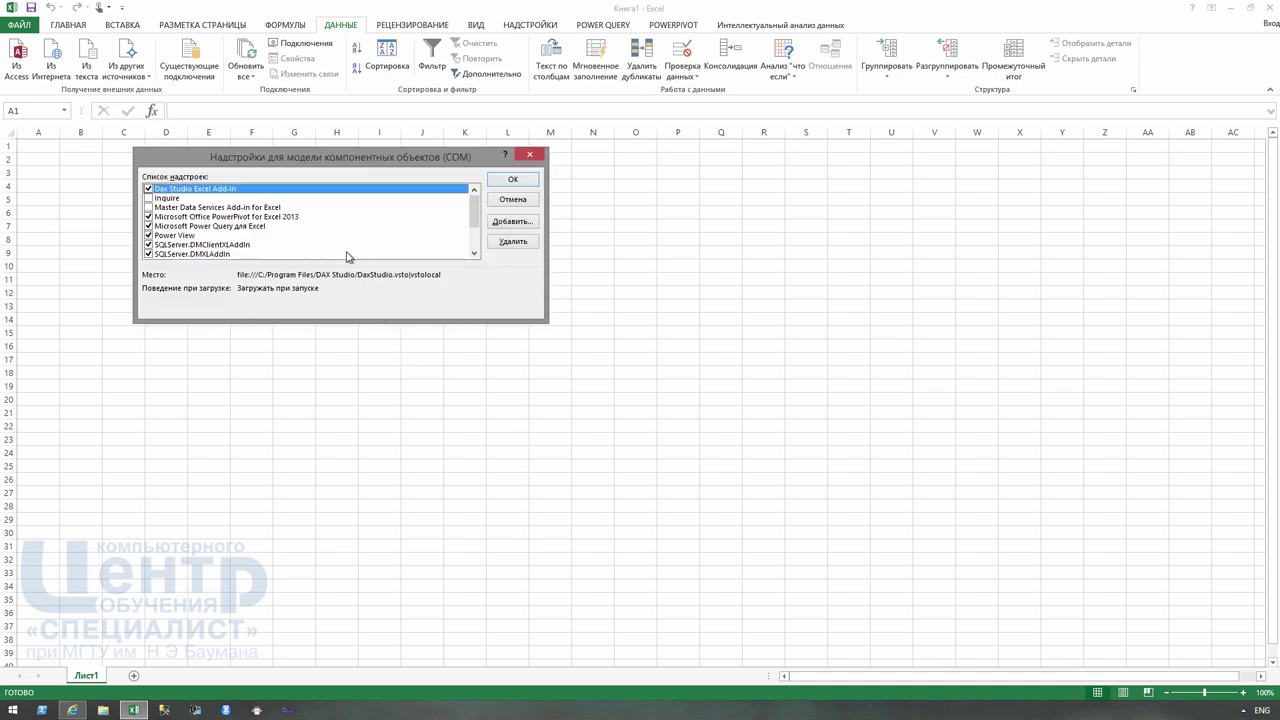
left_click(263, 227)
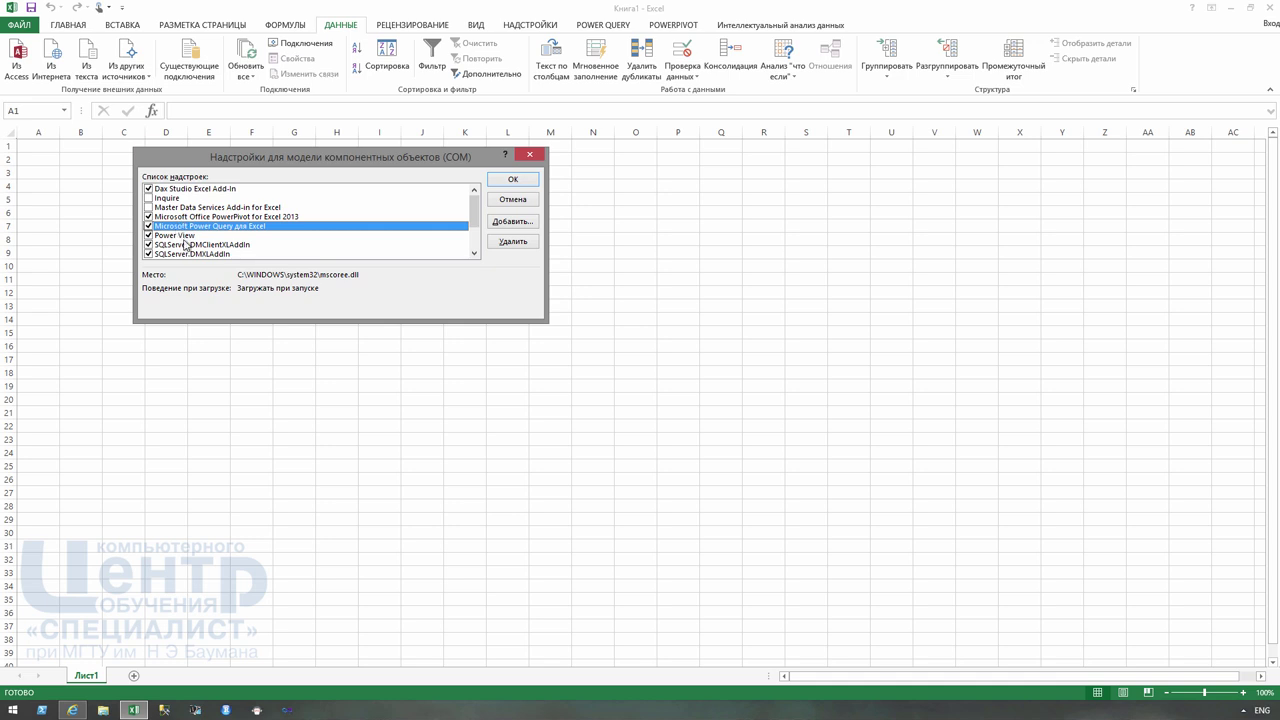
left_click(503, 200)
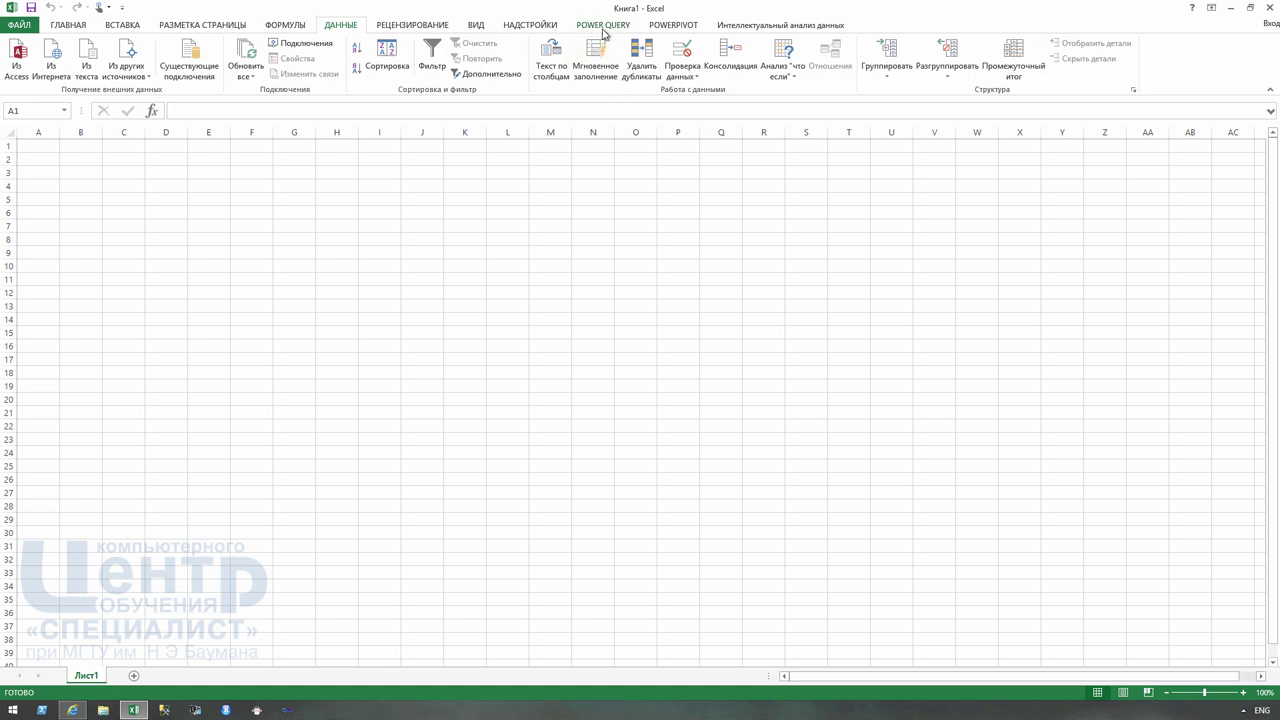
- Show Excel's POWER QUERY tab and advance the slideshow to 'В чём смысл этого инструмента?'
left_click(591, 27)
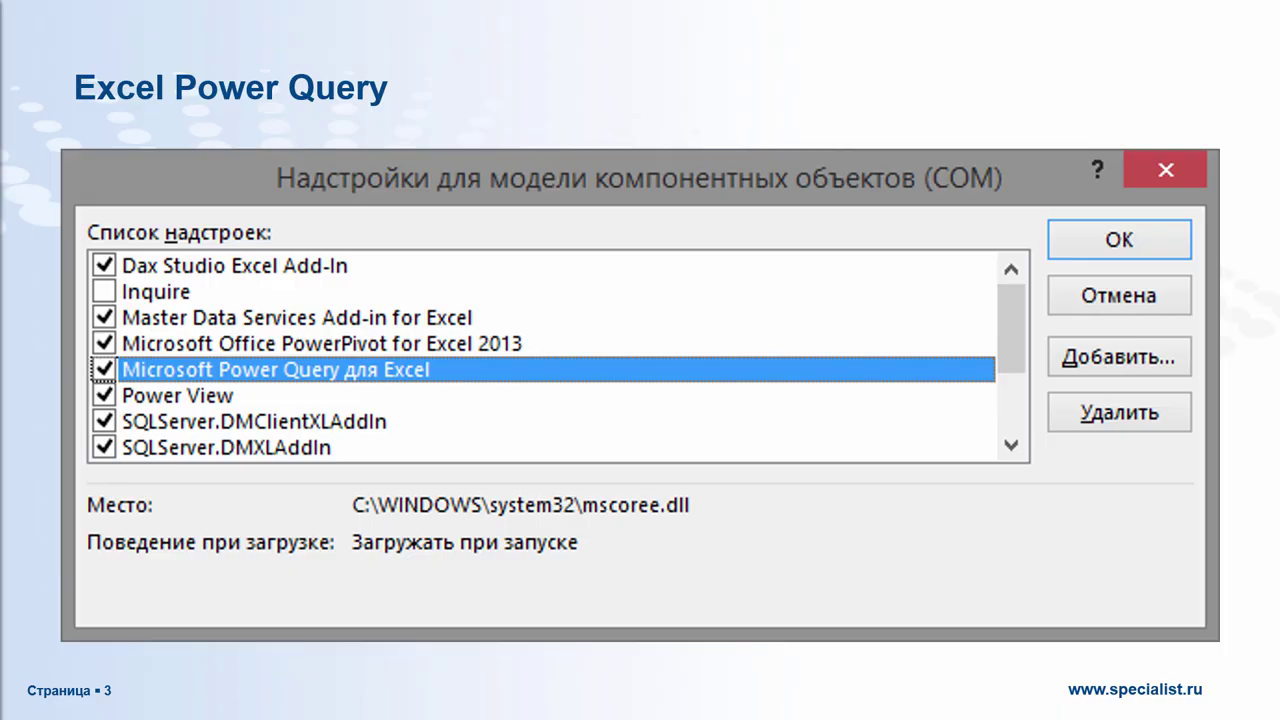
key("Right")
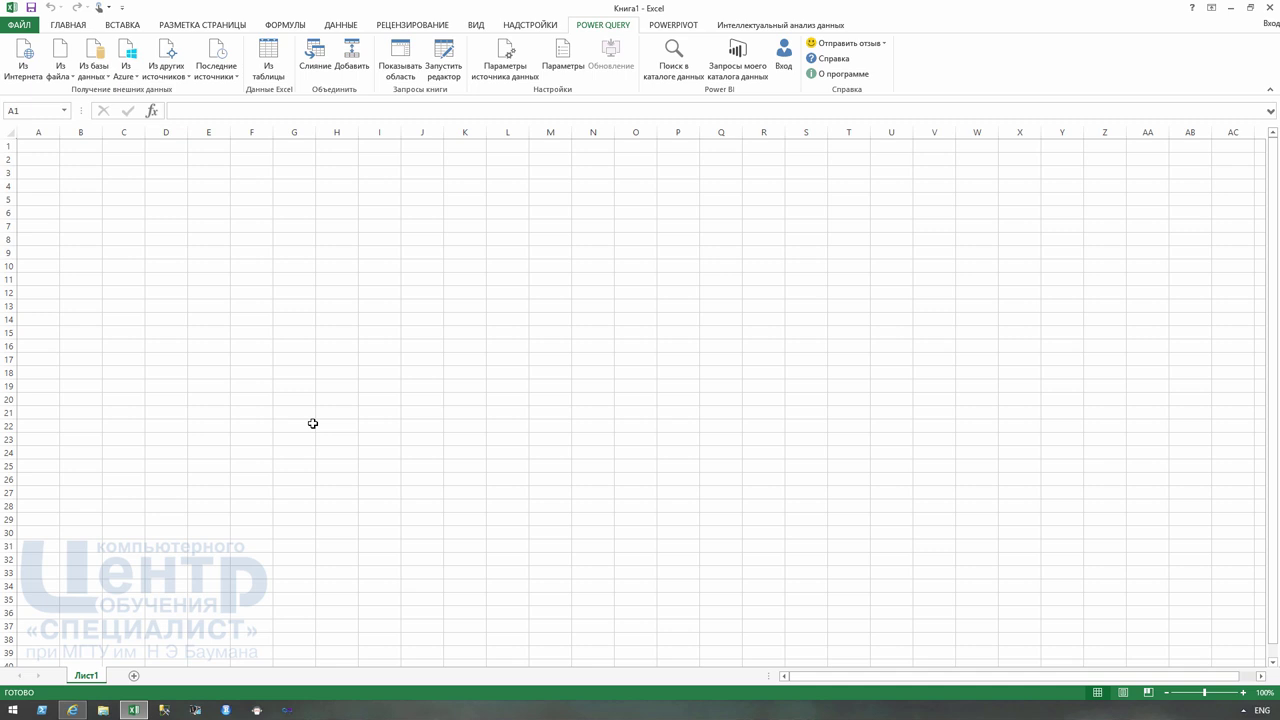
- Review the ДАННЫЕ tab's Из других источников sources, then bring up specialist.ru in Internet Explorer
left_click(339, 26)
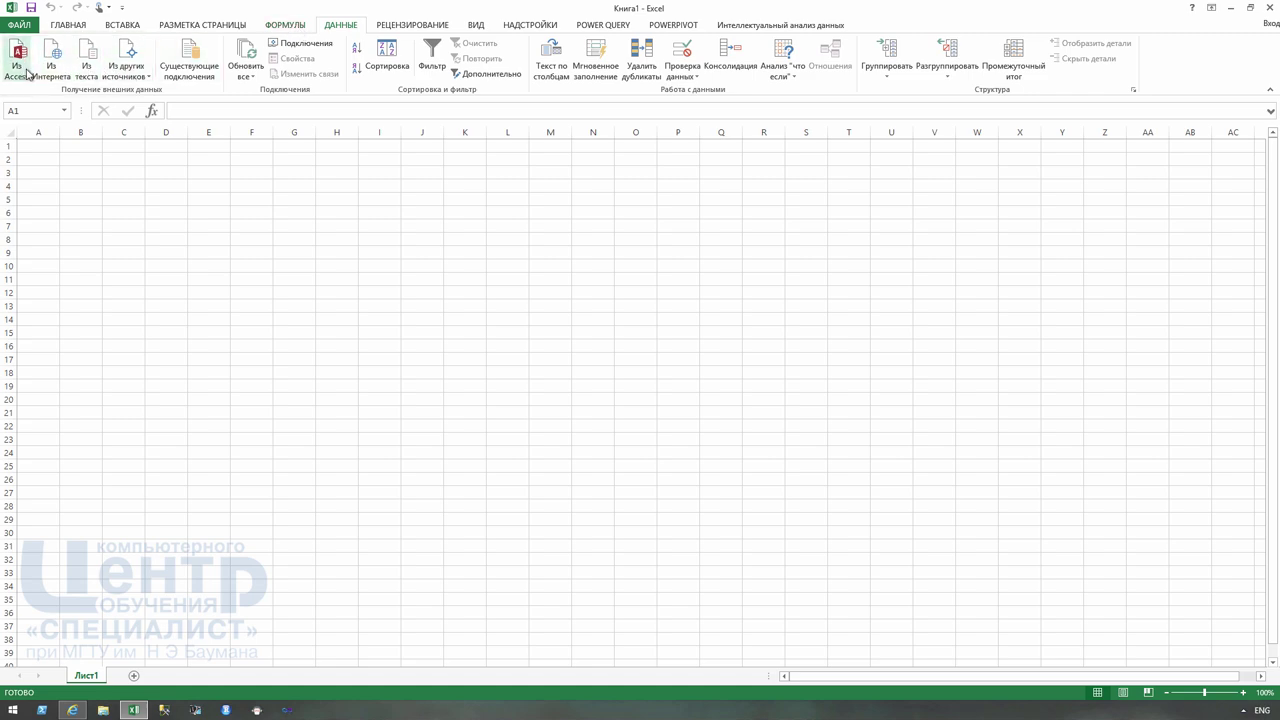
left_click(126, 65)
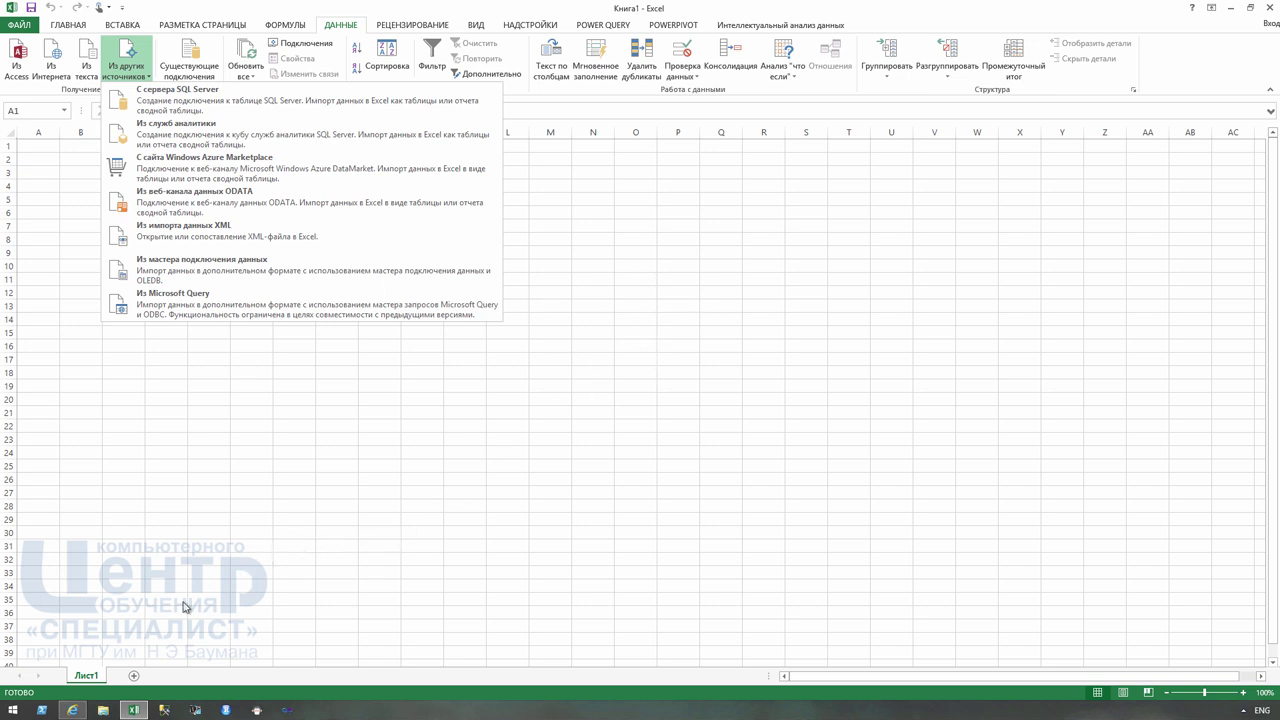
left_click(68, 710)
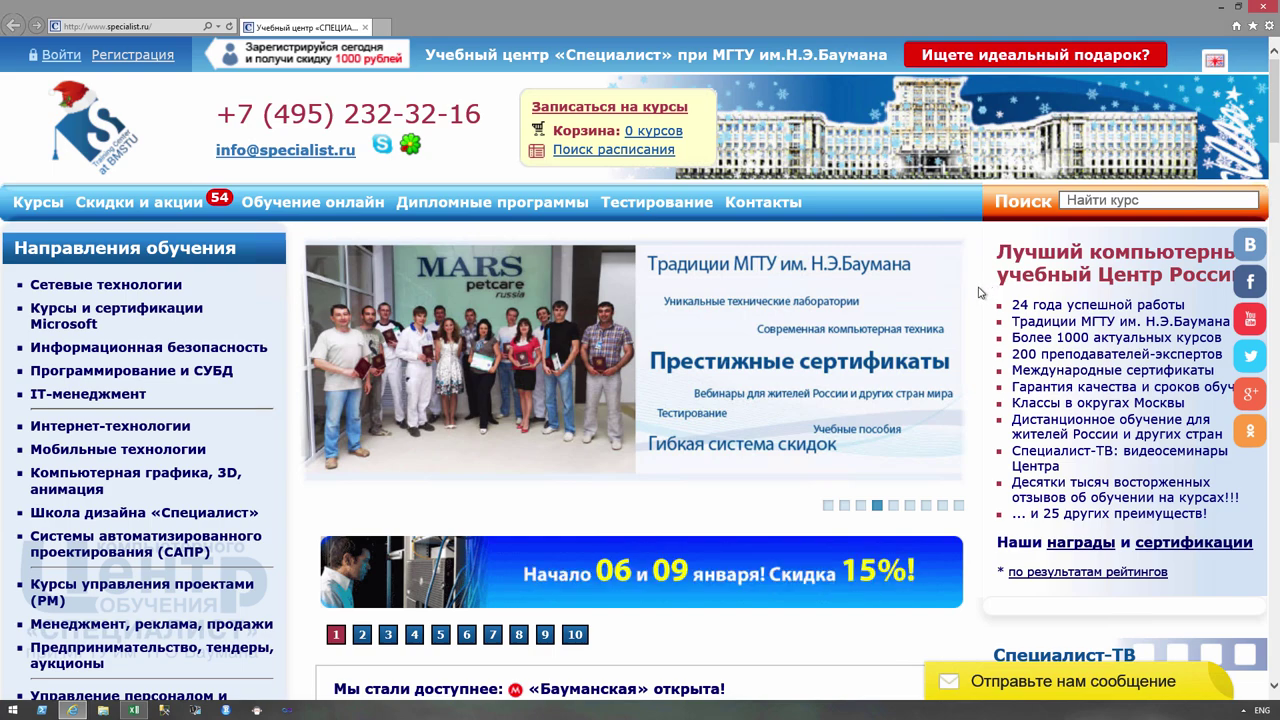
- Open the Excel Level 2 course page in a new tab and jump to its schedule table
scroll(980, 292, "down", 7)
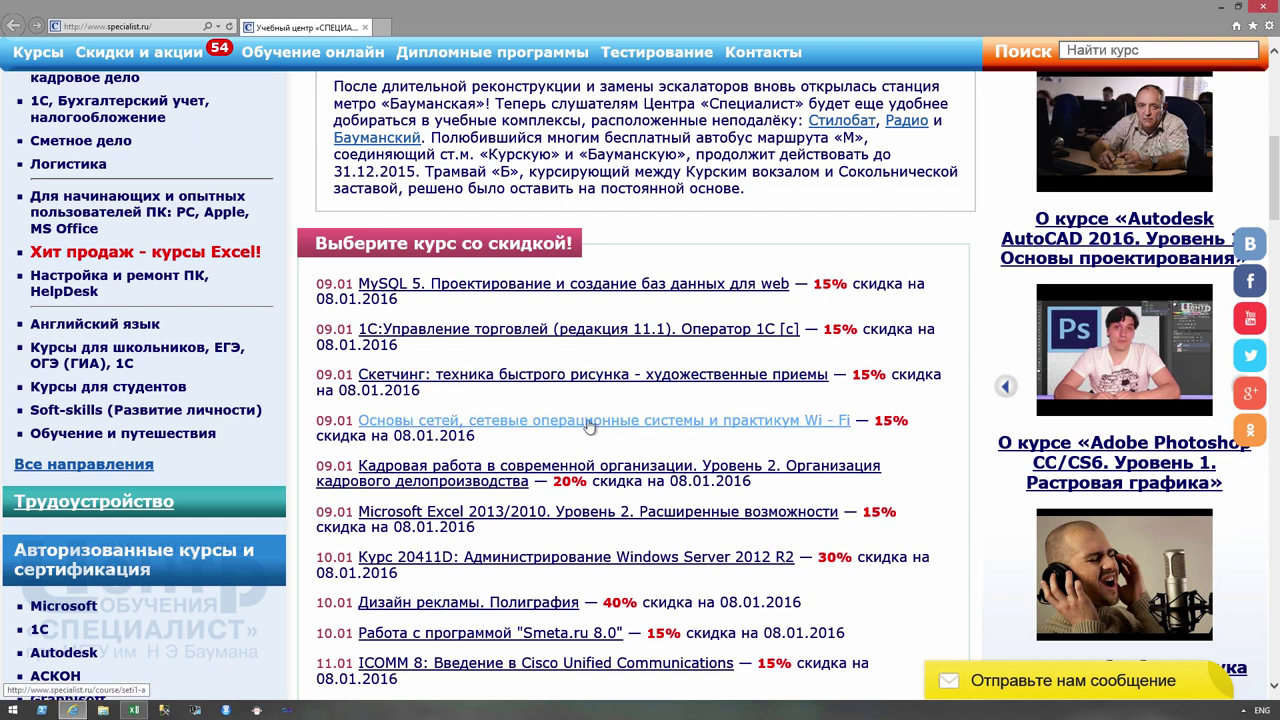
scroll(585, 440, "down", 1)
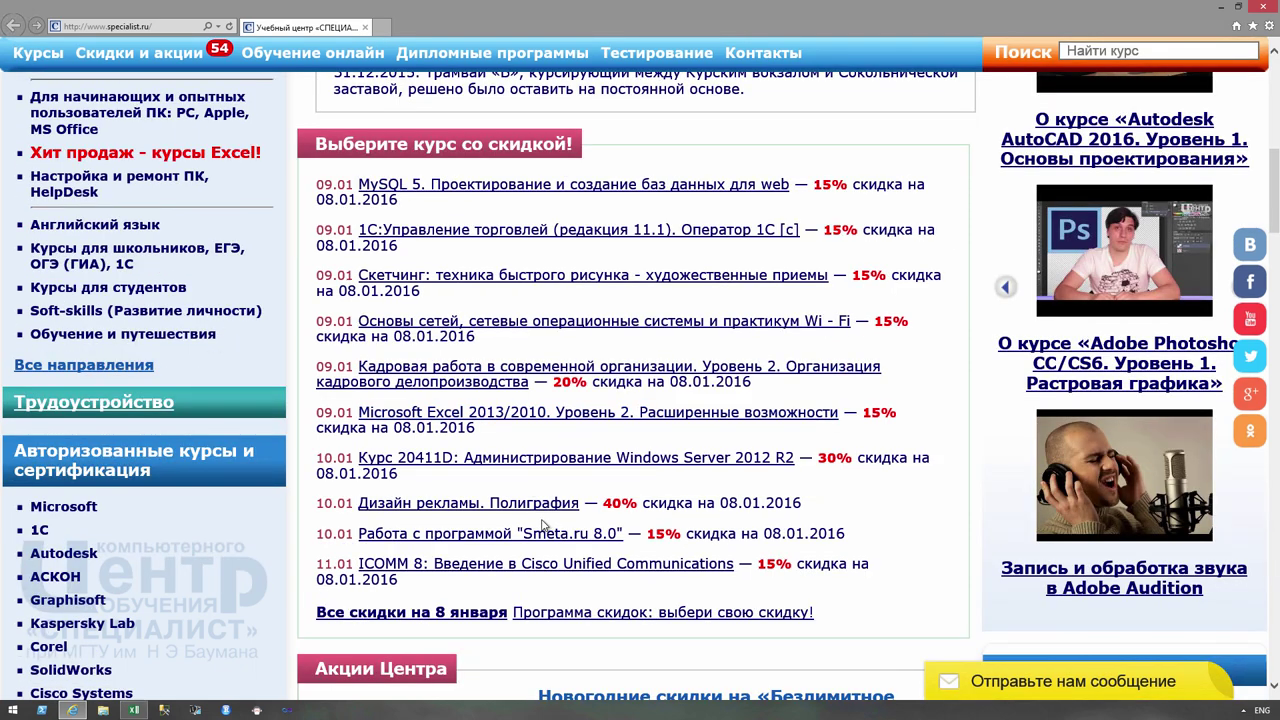
right_click(455, 417)
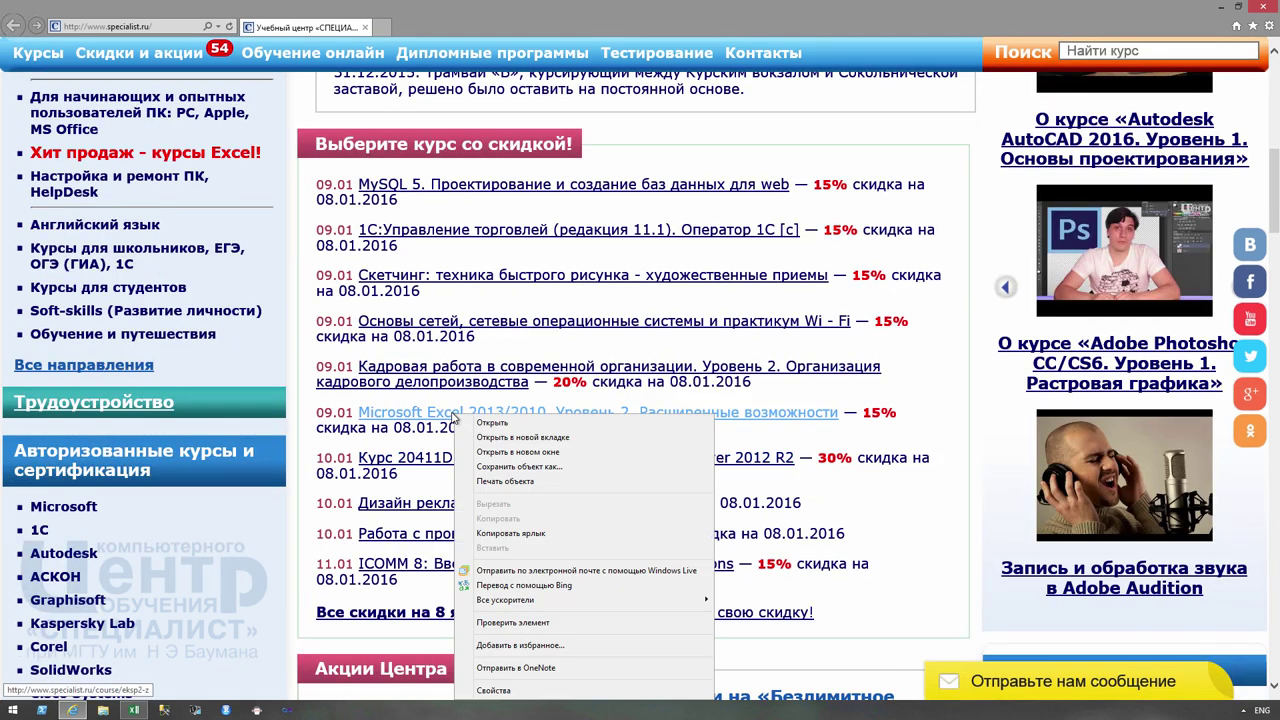
left_click(477, 441)
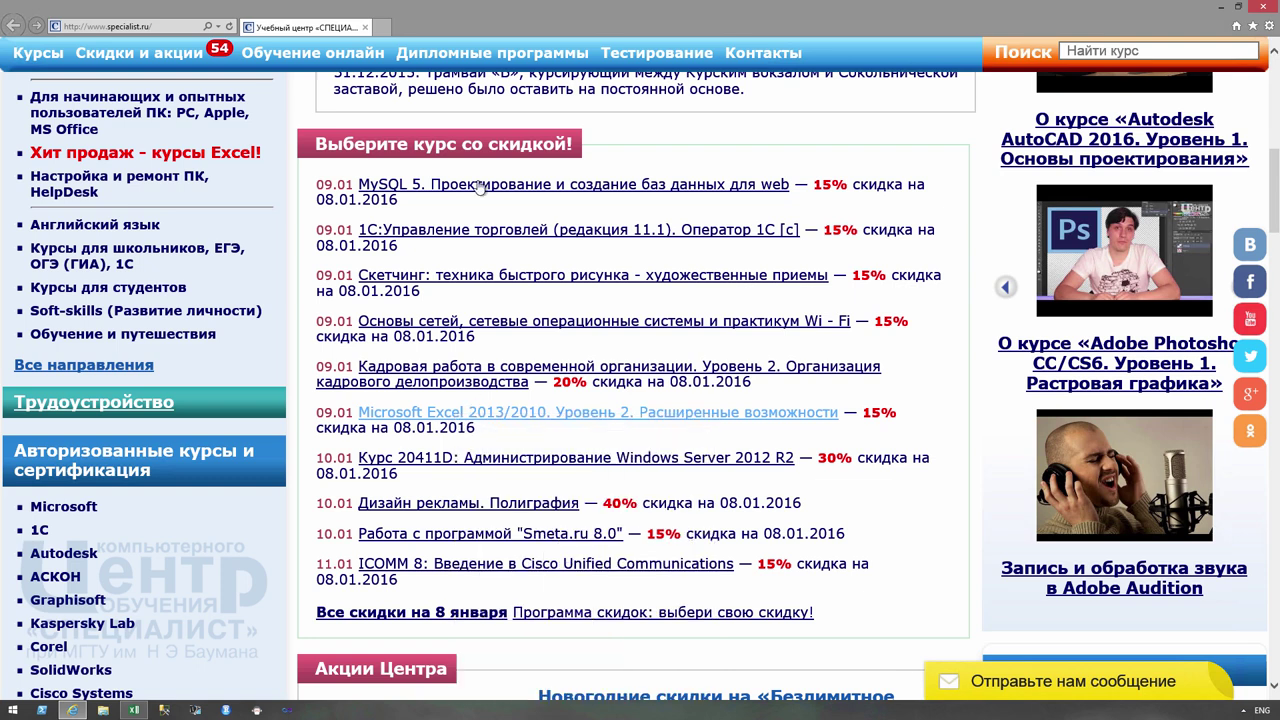
left_click(438, 29)
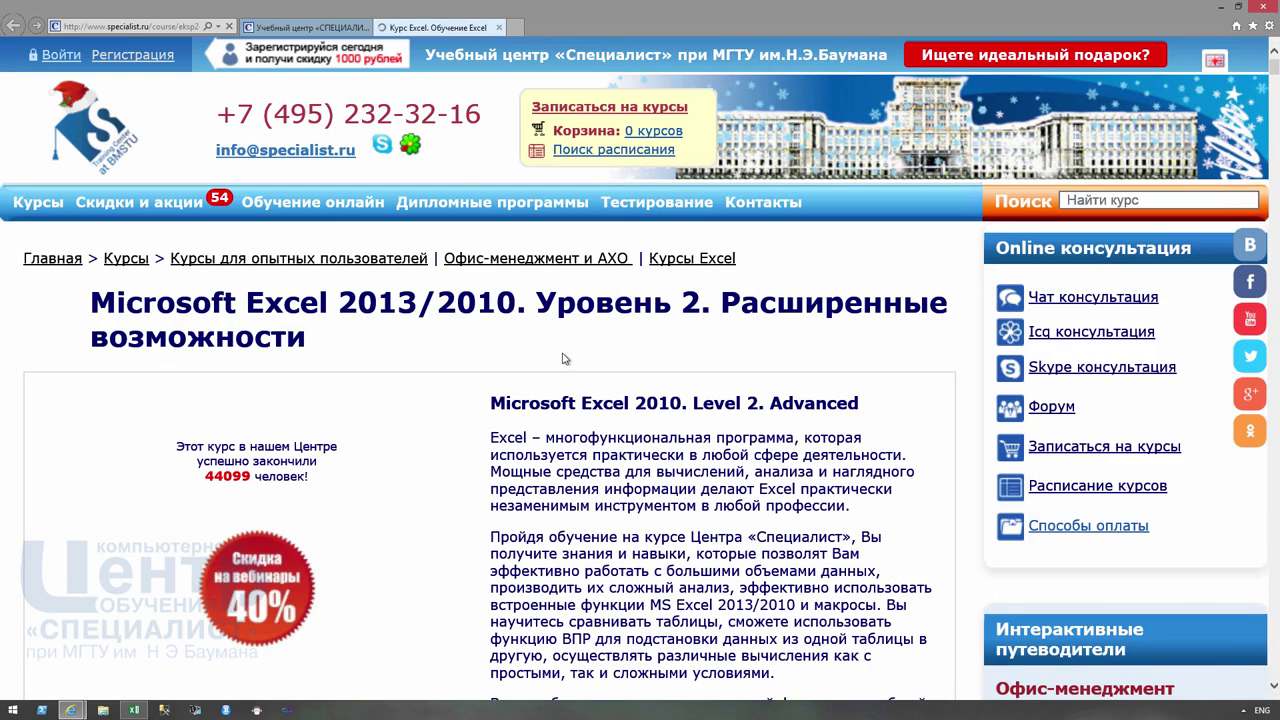
scroll(665, 455, "down", 3)
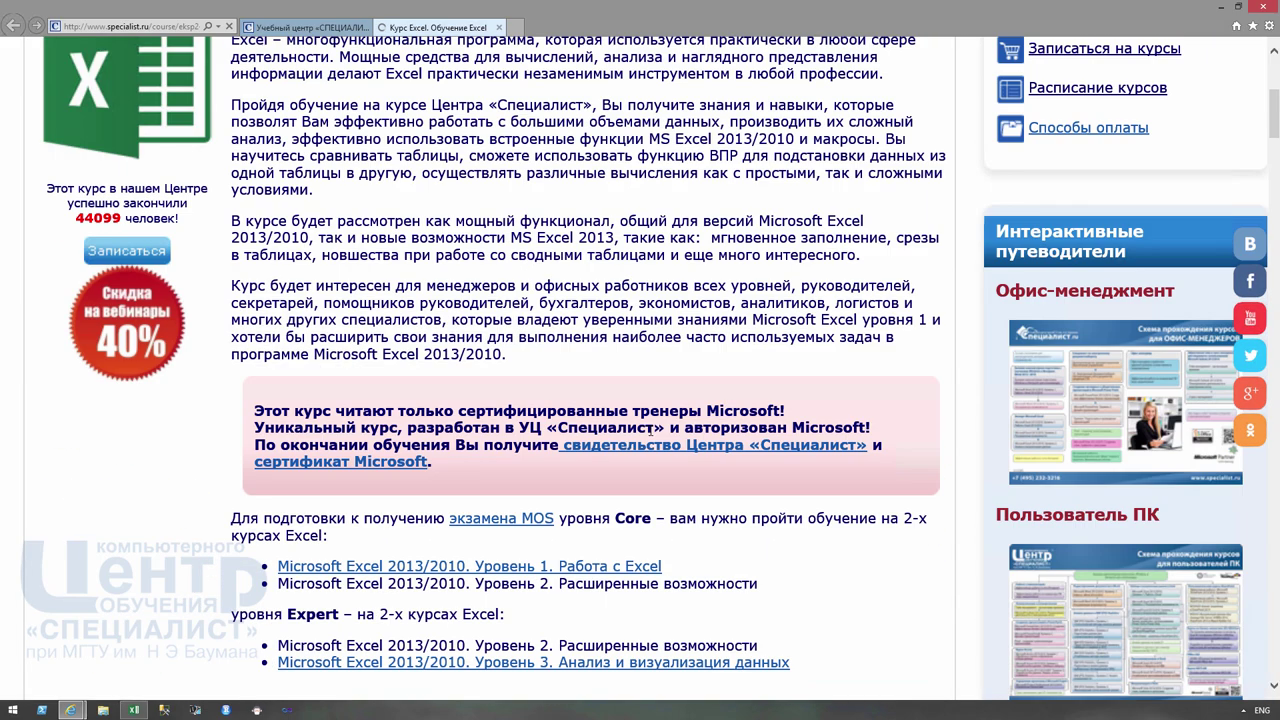
scroll(635, 418, "down", 1)
scroll(632, 409, "down", 1)
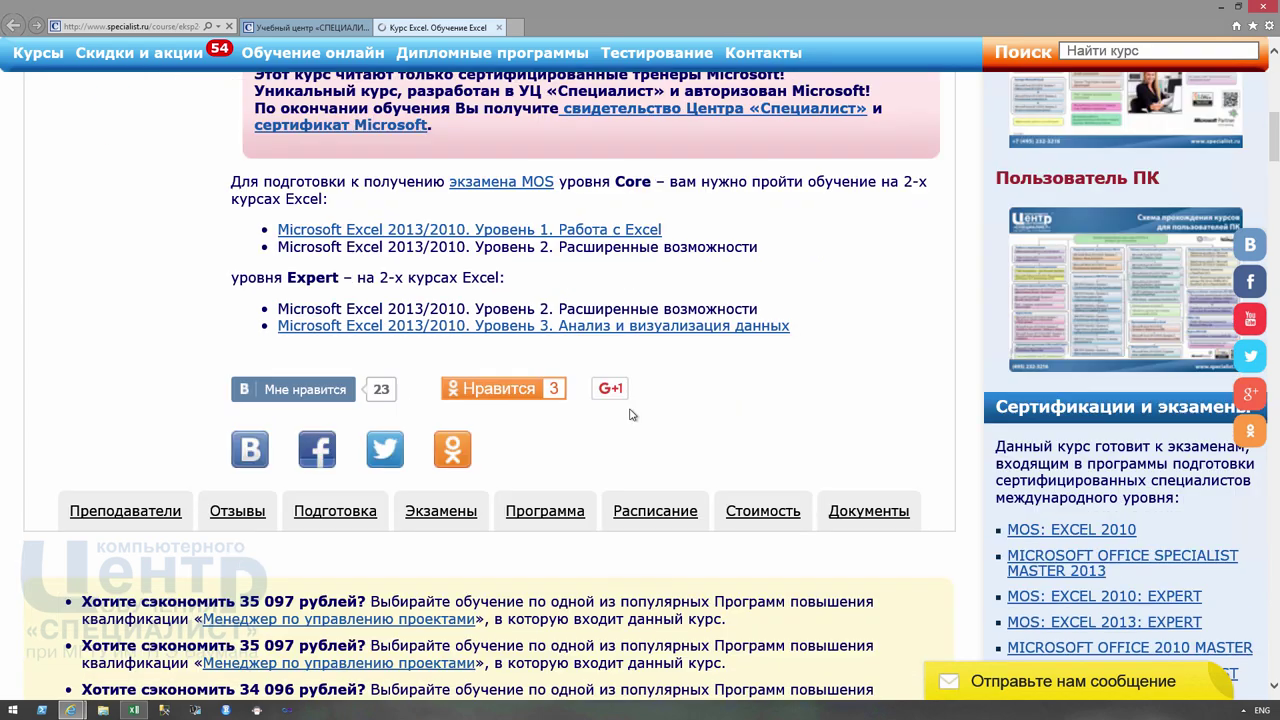
left_click(648, 512)
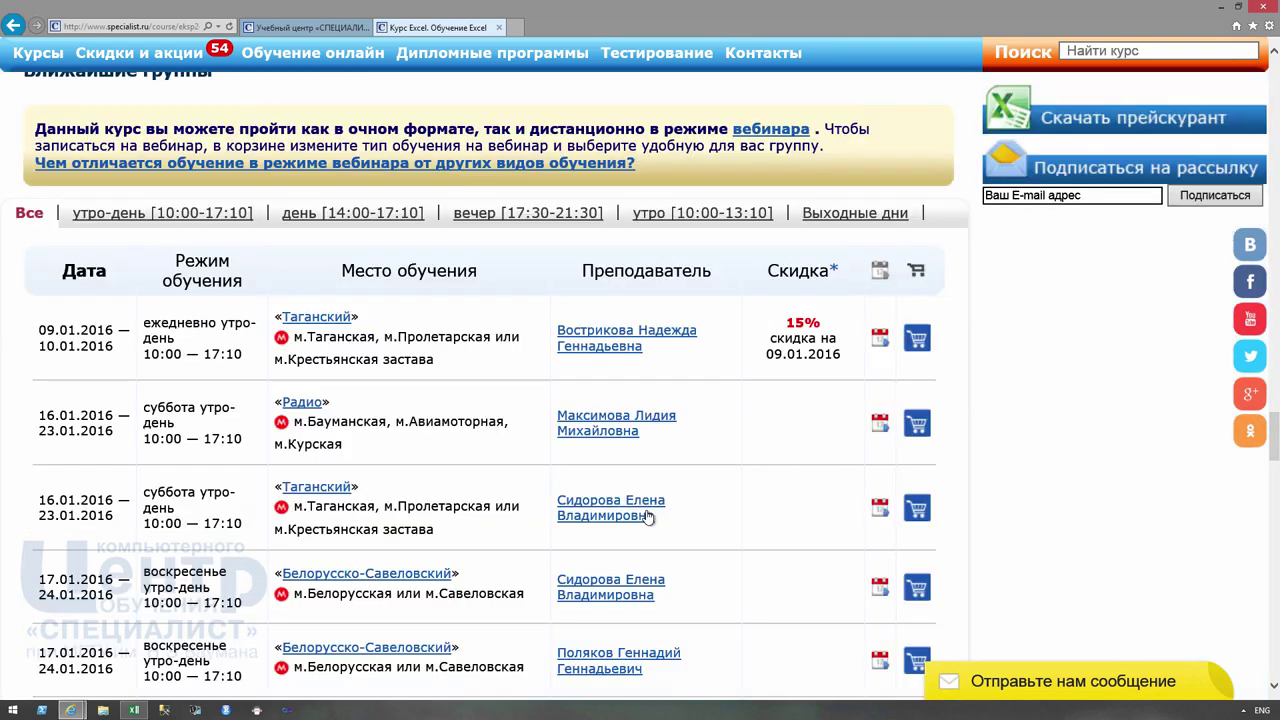
scroll(617, 388, "down", 1)
scroll(617, 388, "down", 1)
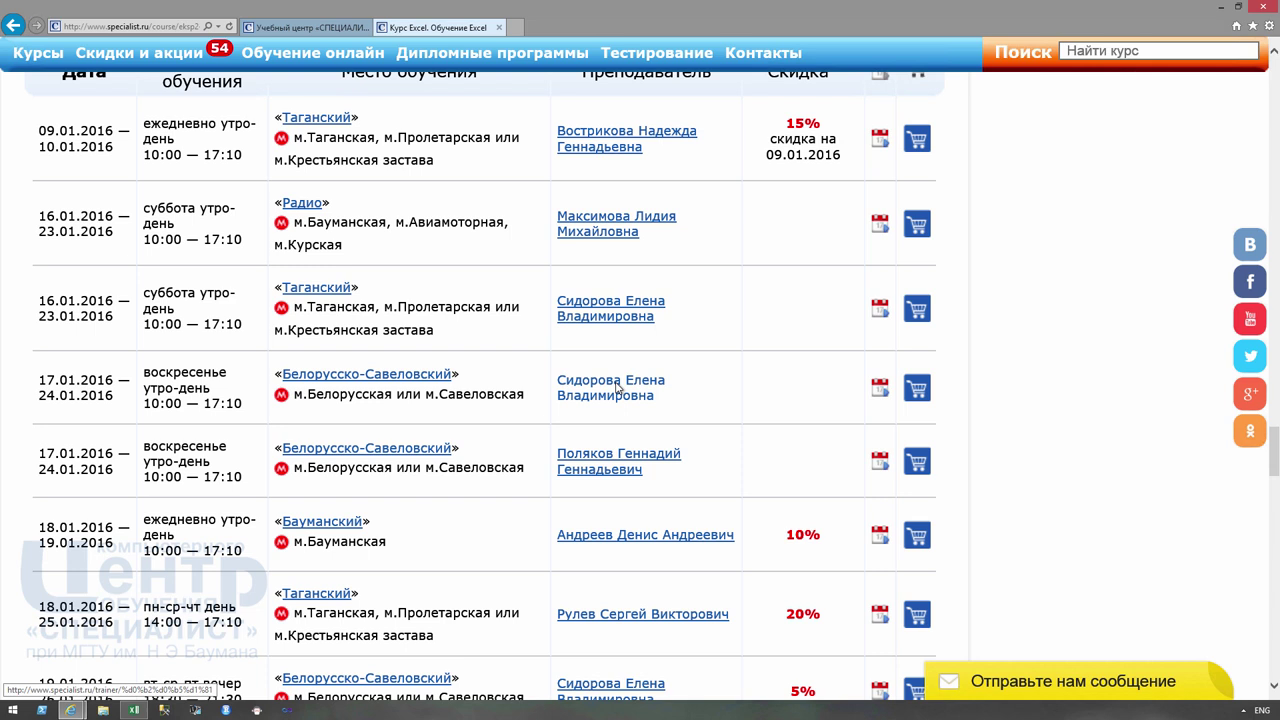
- Select the schedule page's web address, then switch back to the Excel workbook
left_click(120, 26)
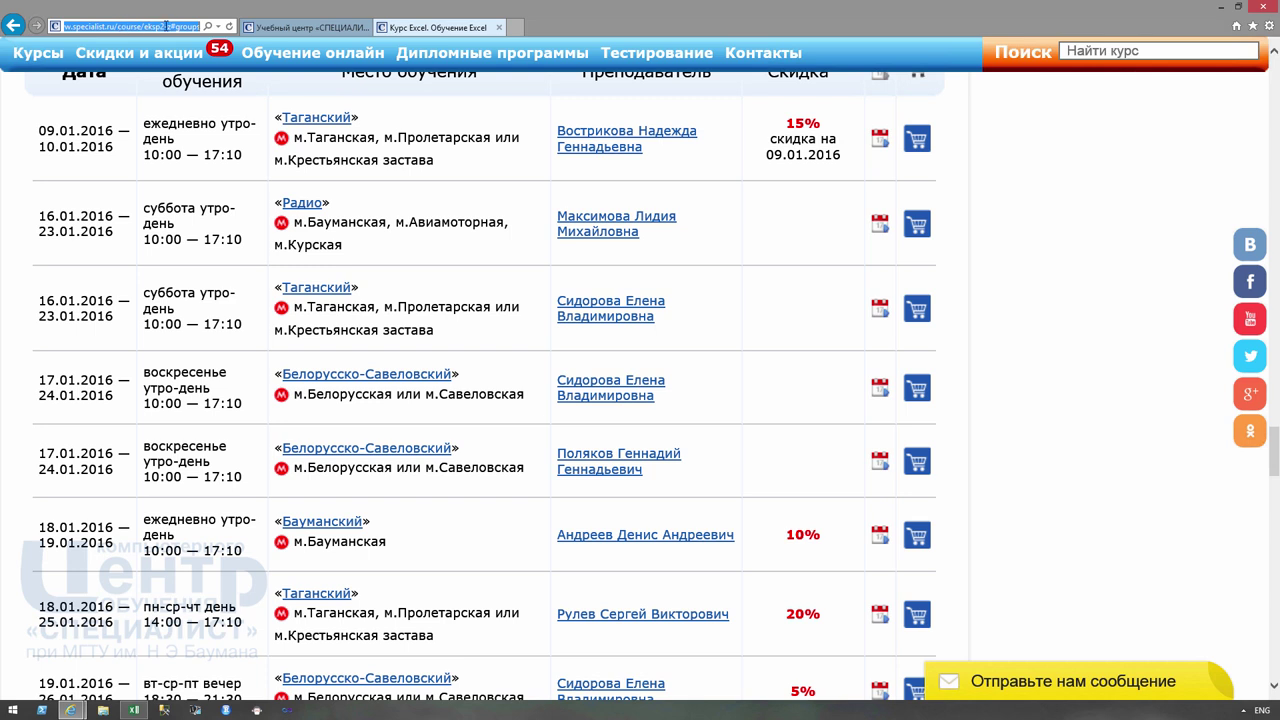
left_click(172, 26)
left_click_drag(172, 26, 60, 26)
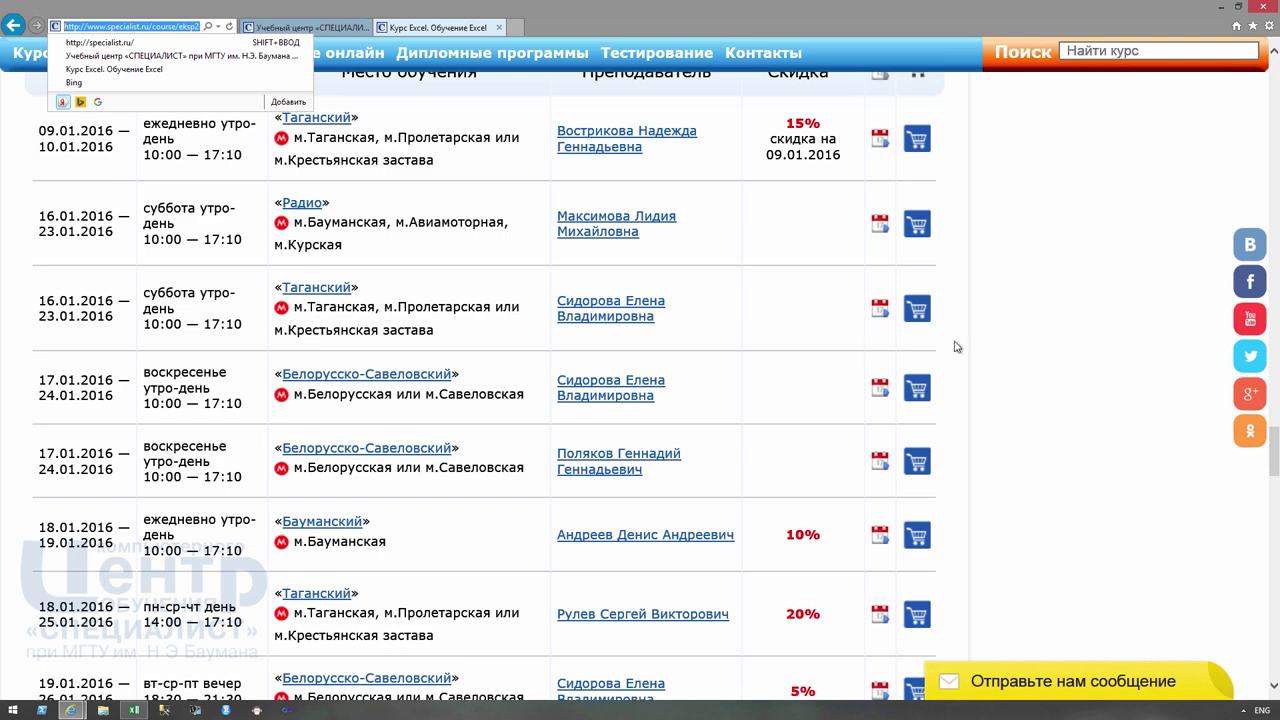
left_click(1024, 329)
key("alt+Tab")
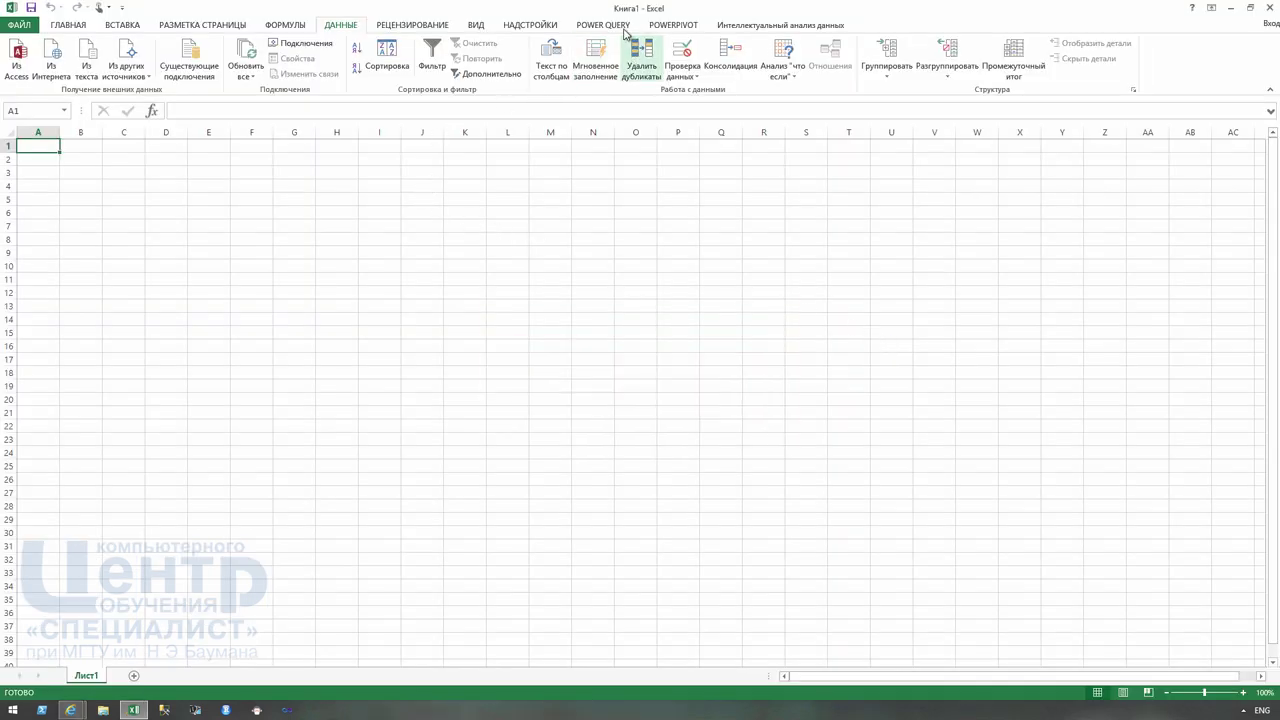
- Compare the DATA tab's other external sources with the POWER QUERY tab's data-source commands
left_click(612, 28)
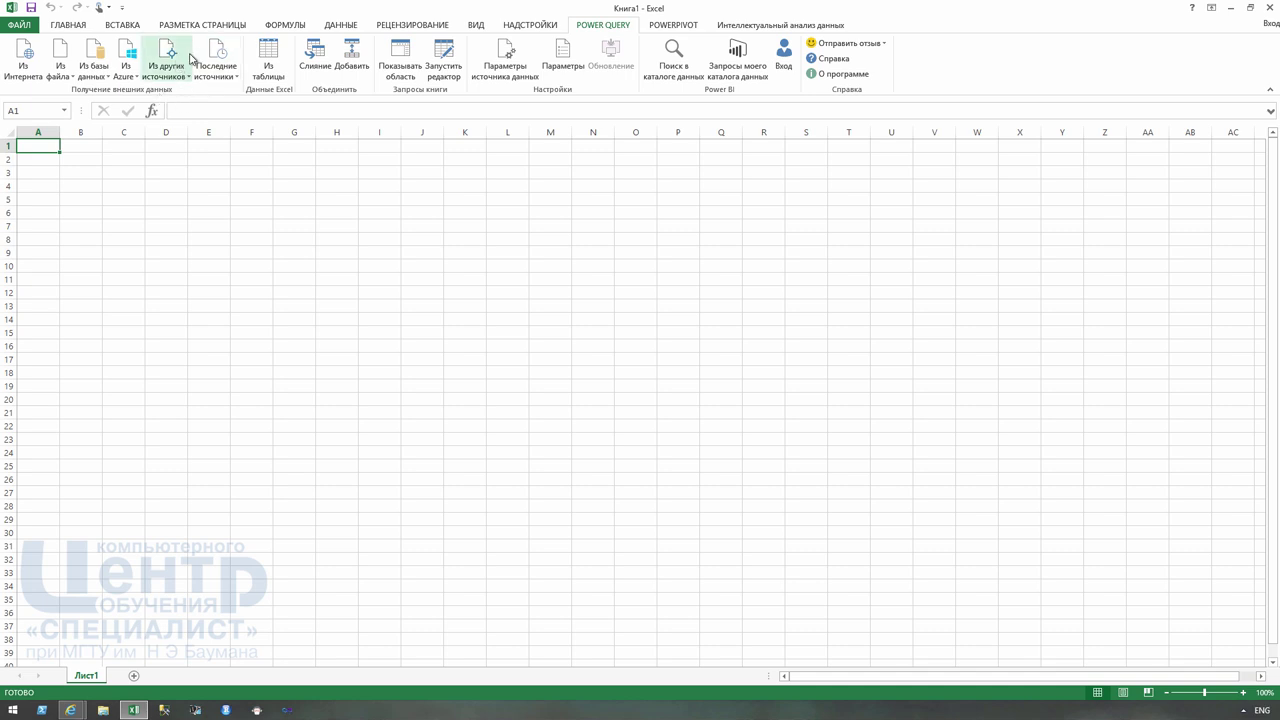
left_click(331, 28)
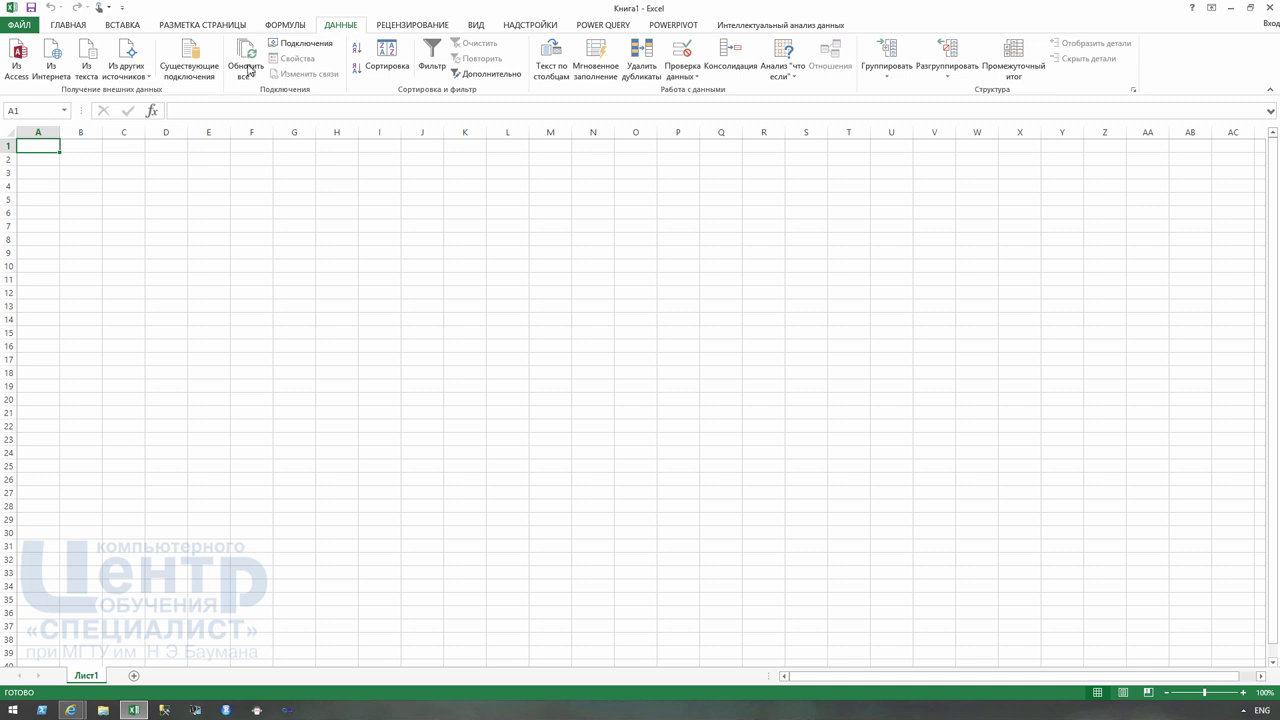
left_click(126, 68)
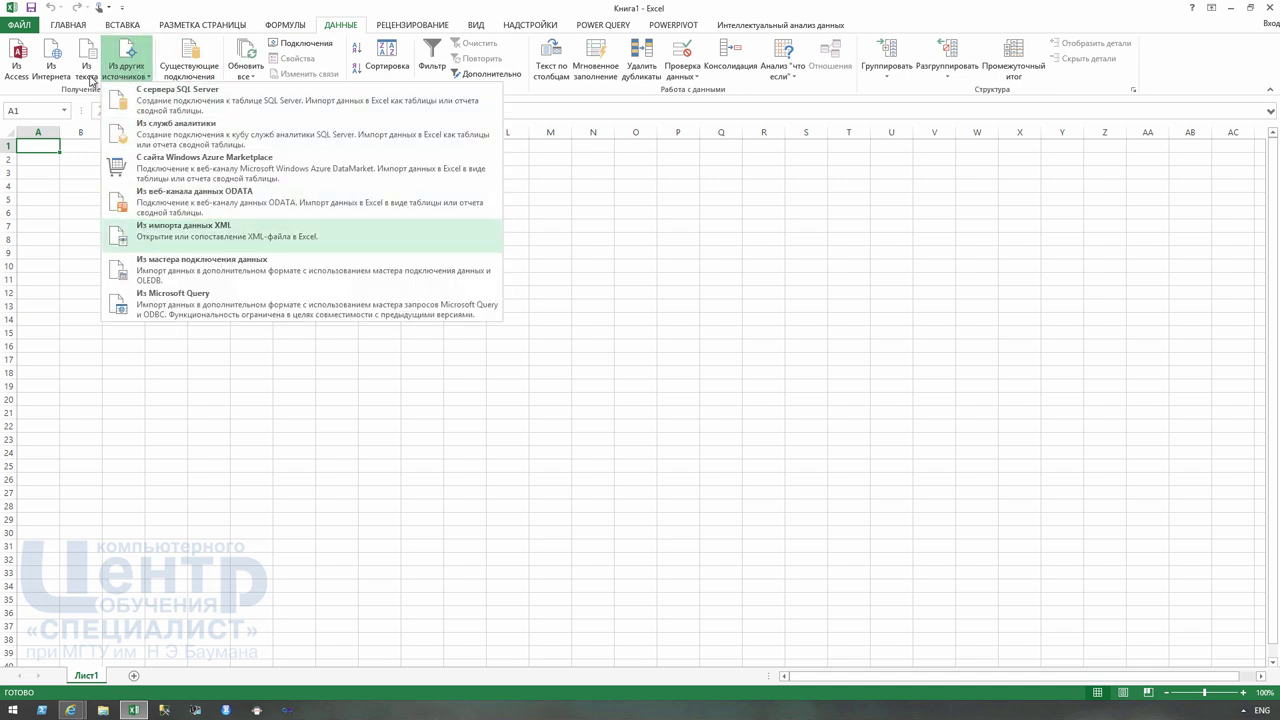
left_click(595, 26)
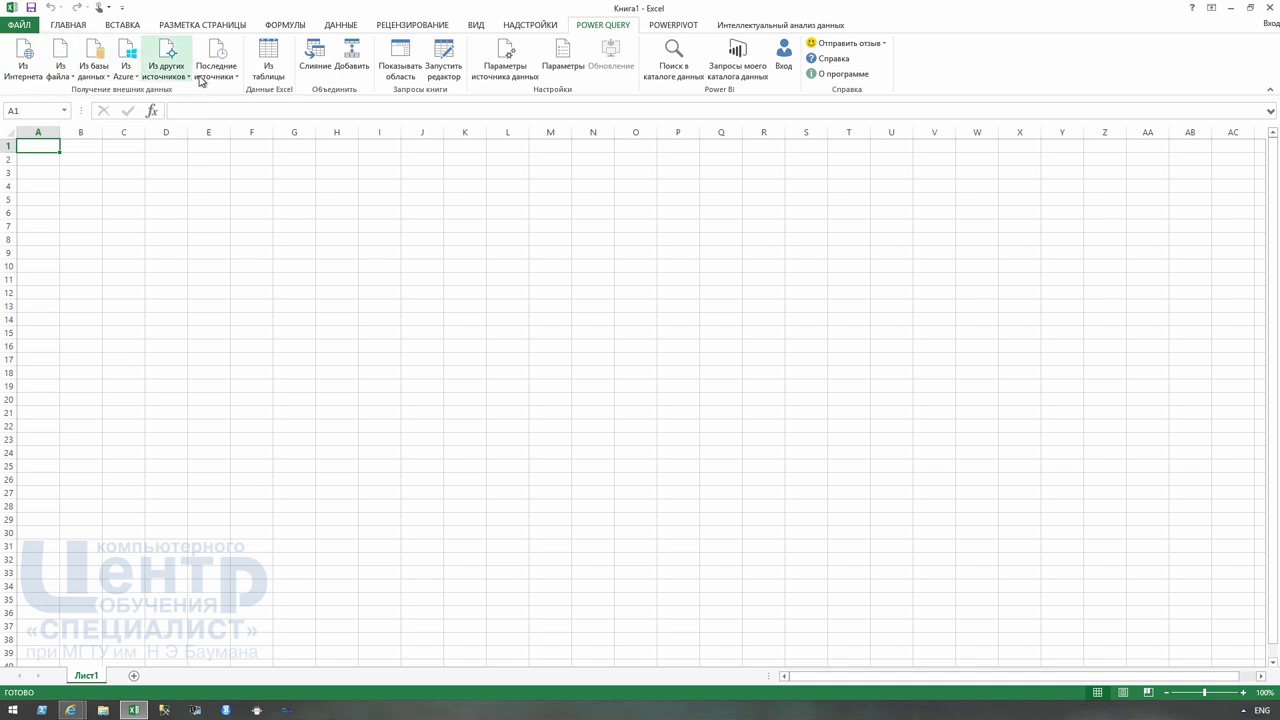
left_click(136, 80)
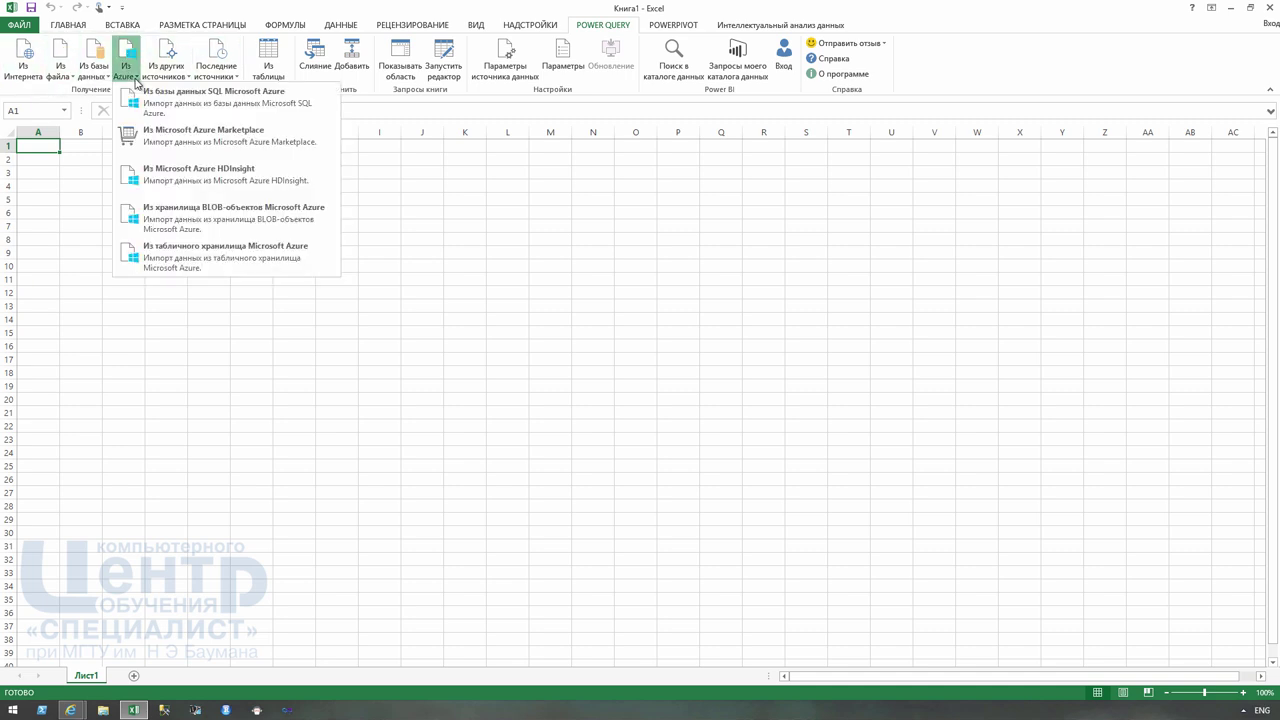
left_click(172, 82)
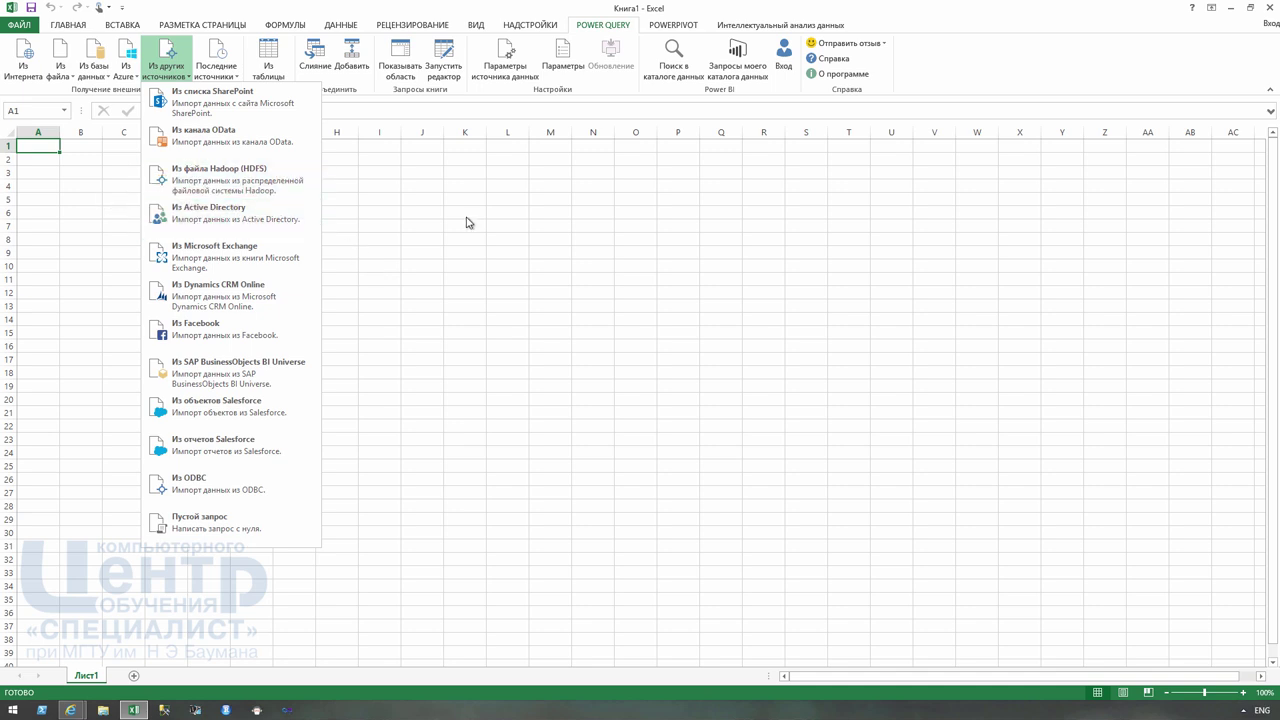
left_click(81, 154)
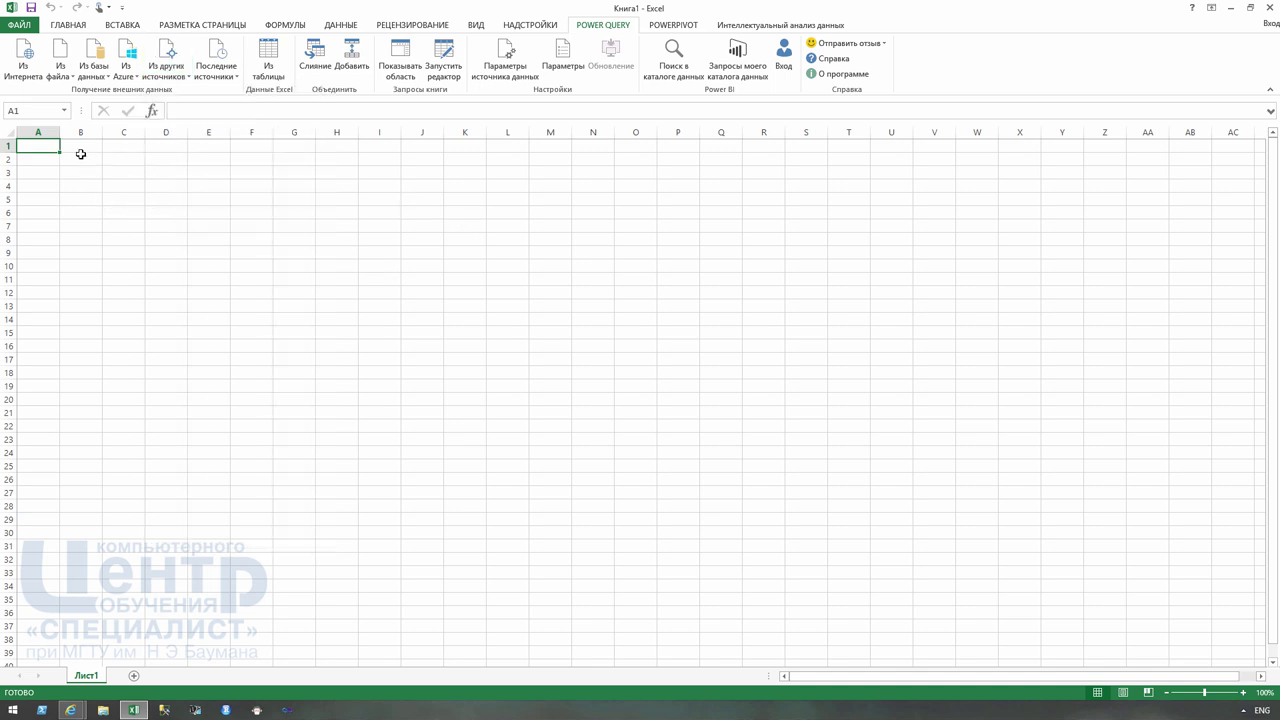
left_click(23, 70)
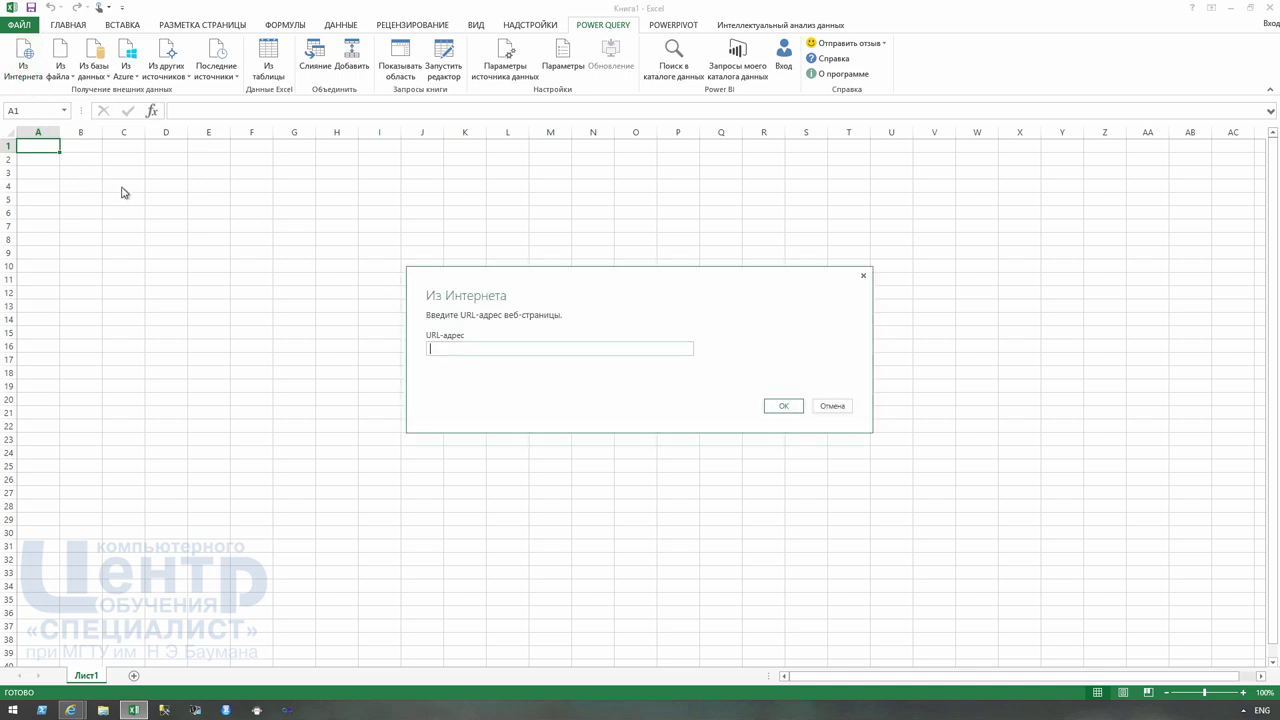
type("http://www.specialist.ru/course/eksp2-z")
left_click(772, 406)
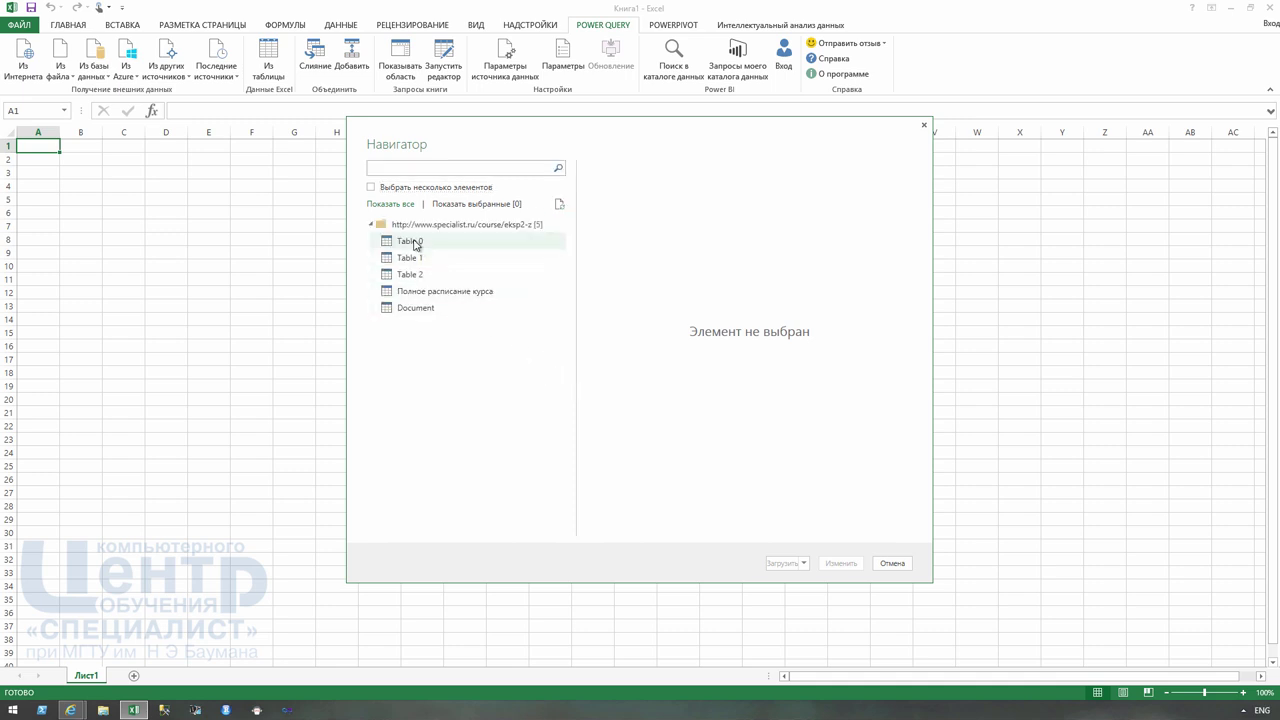
- Preview Table 0, Table 1, Table 2, Полное расписание курса and Document, then load Table 2
left_click(413, 243)
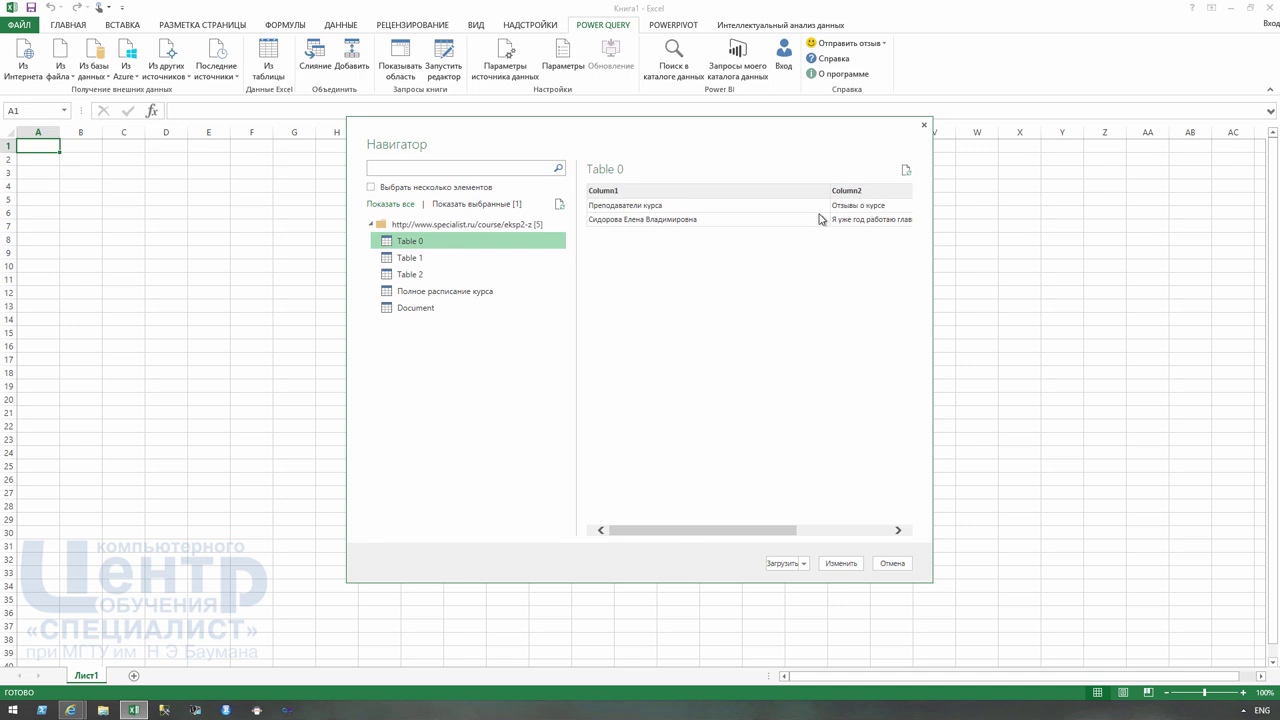
left_click(405, 262)
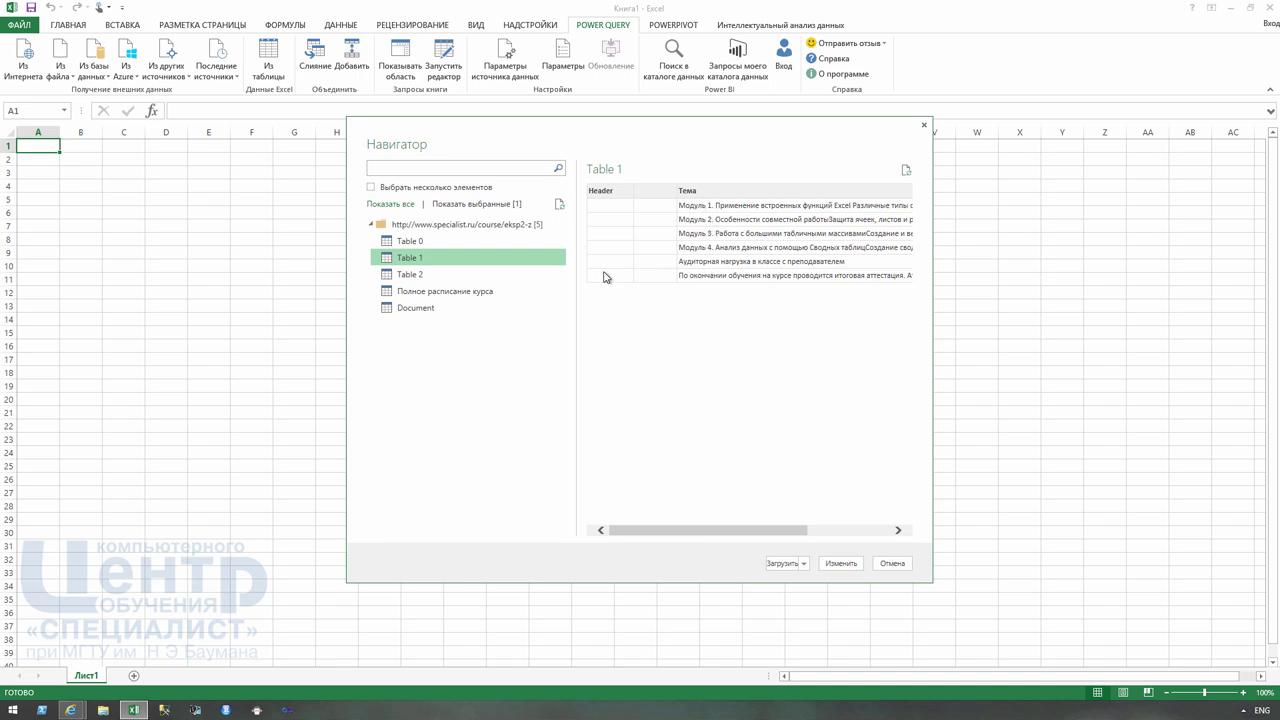
left_click(415, 277)
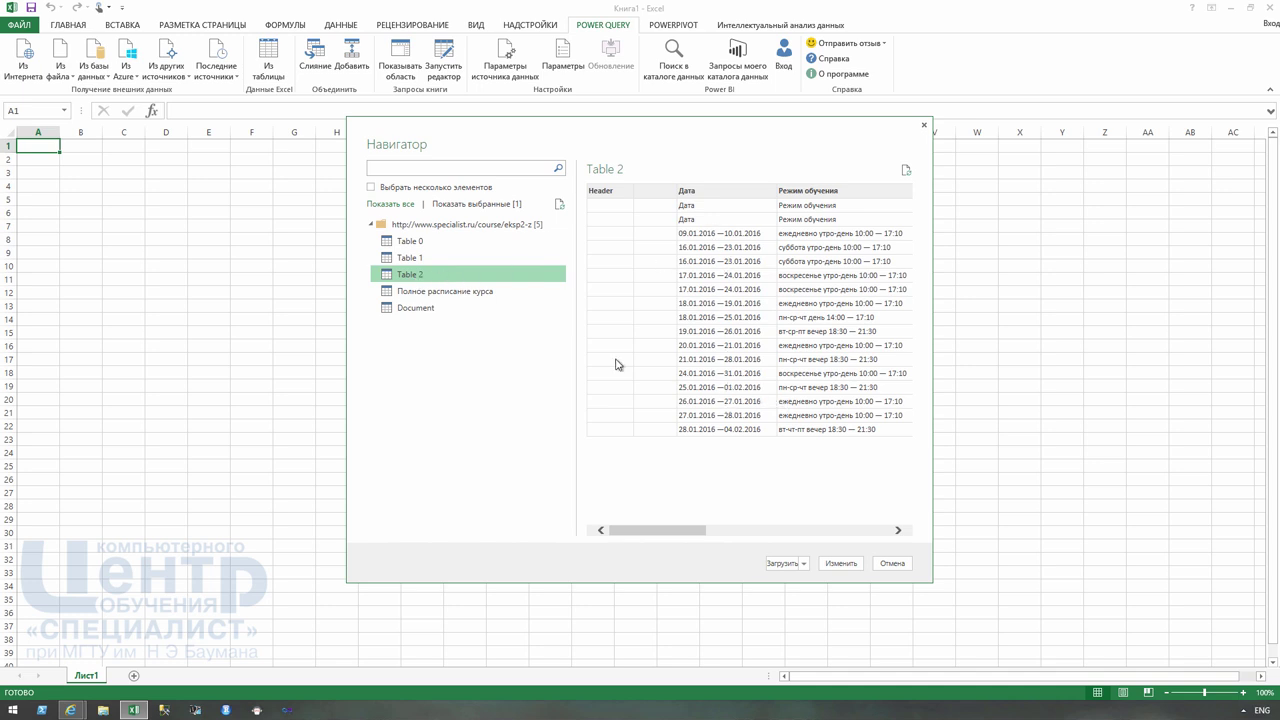
left_click(423, 296)
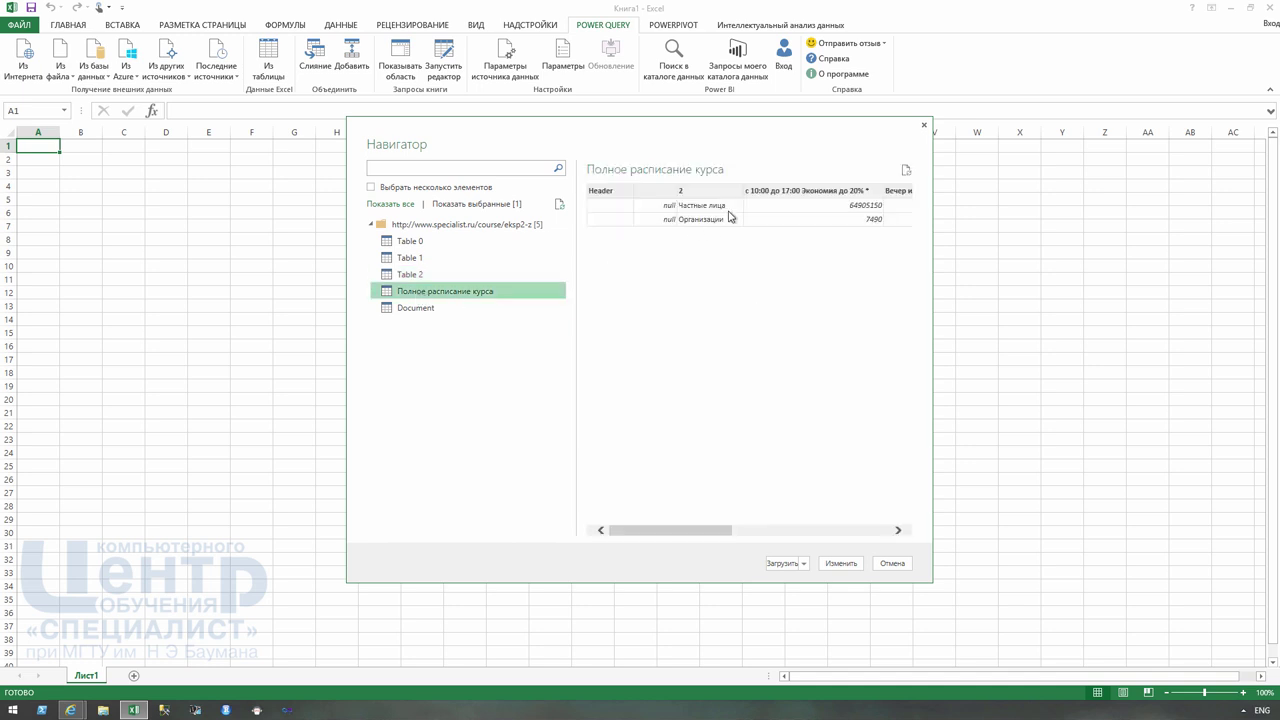
left_click(428, 311)
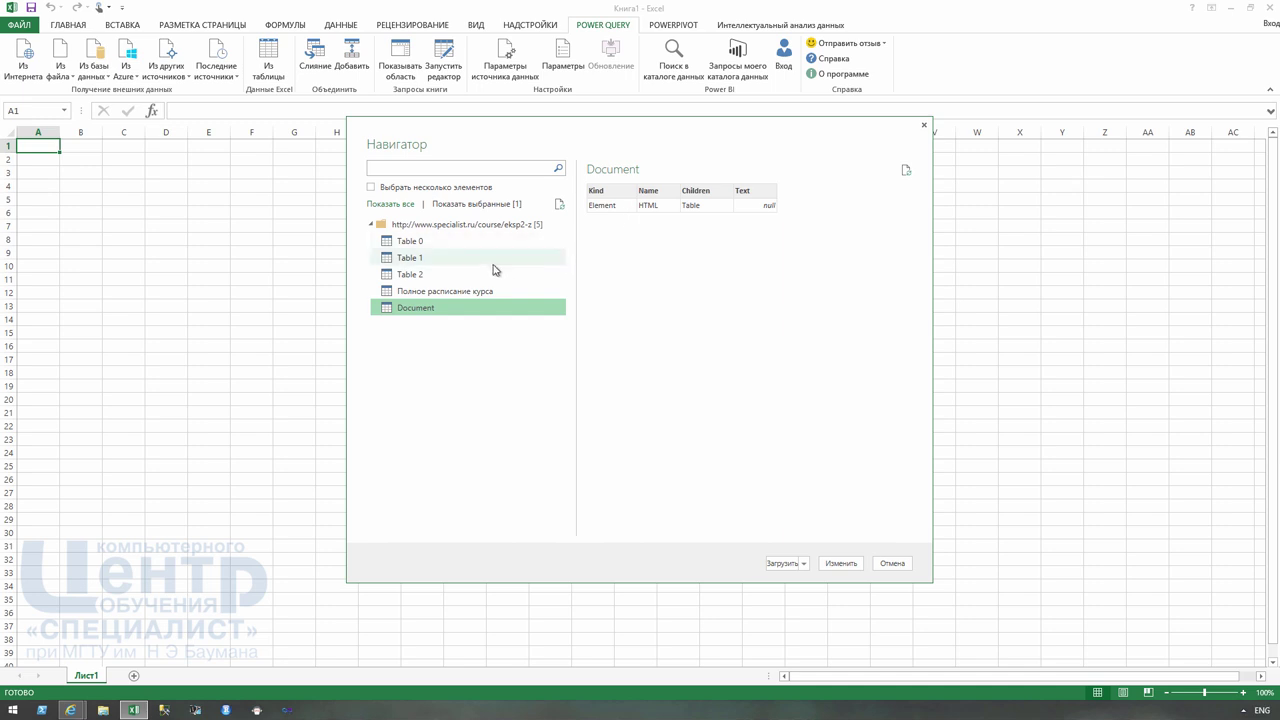
left_click(428, 279)
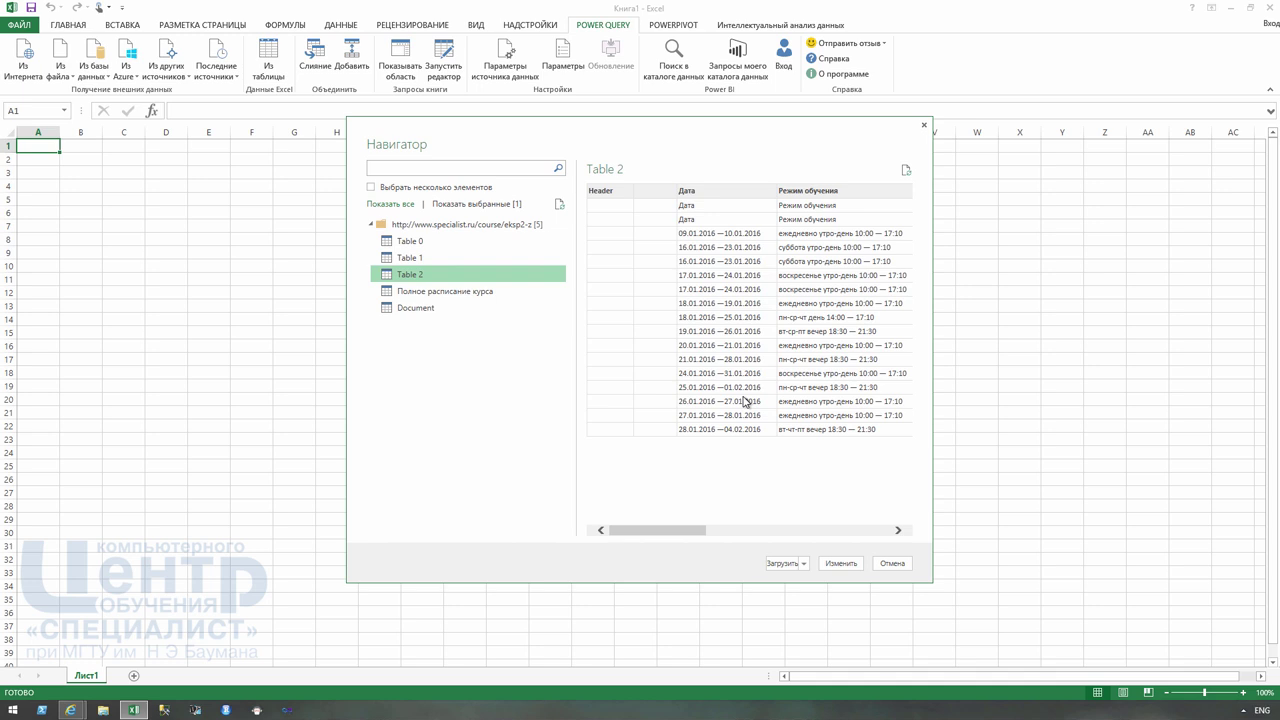
left_click(777, 564)
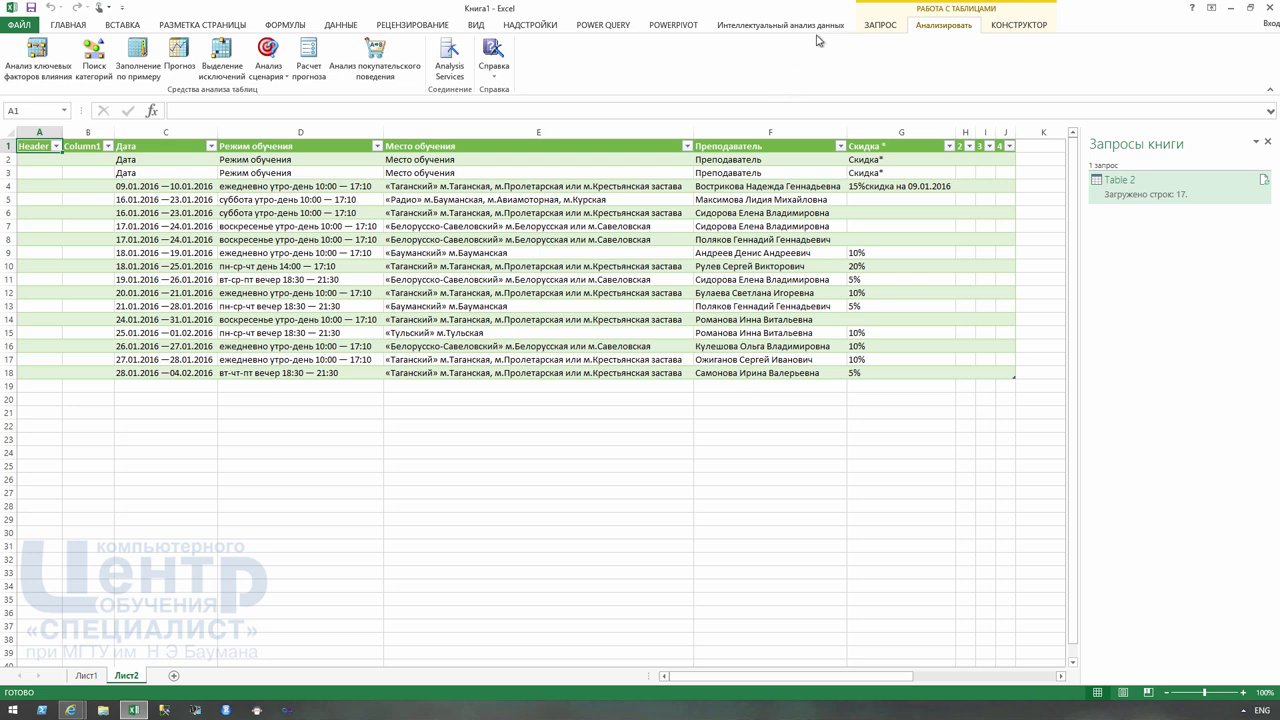
- Edit the Table 2 query from the POWER QUERY tab's Workbook Queries pane
left_click(600, 27)
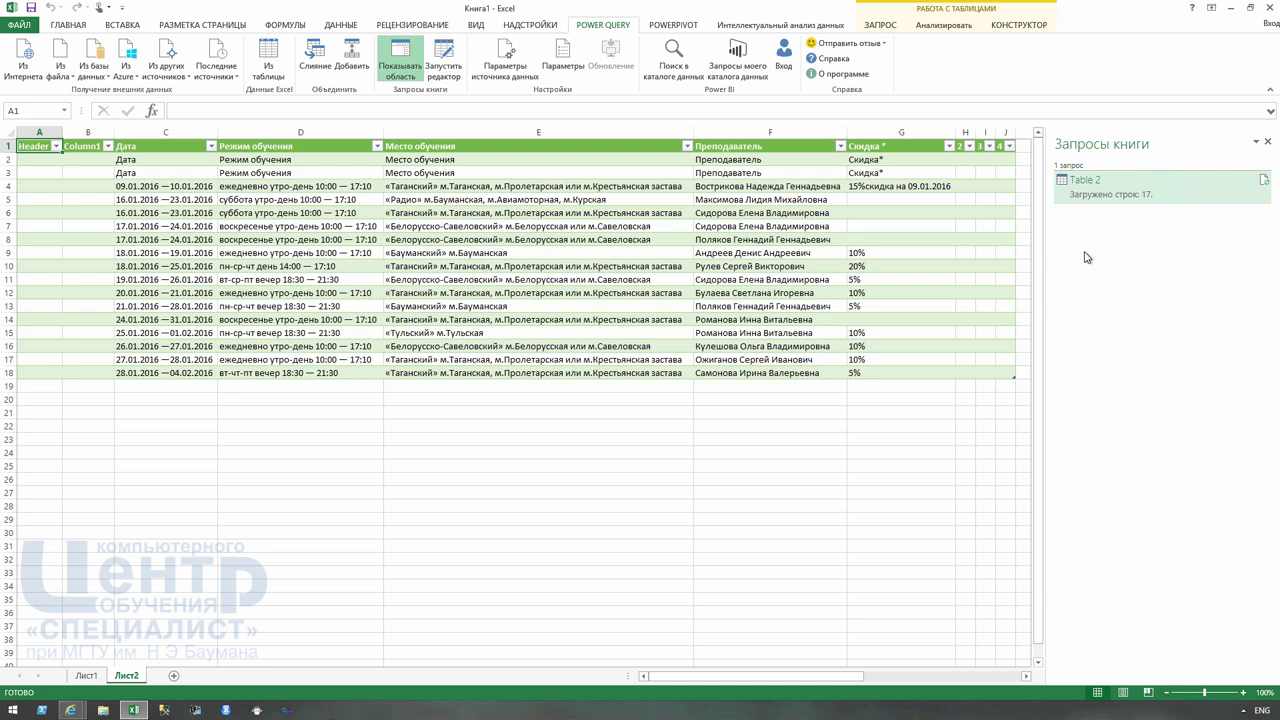
mouse_move(1120, 186)
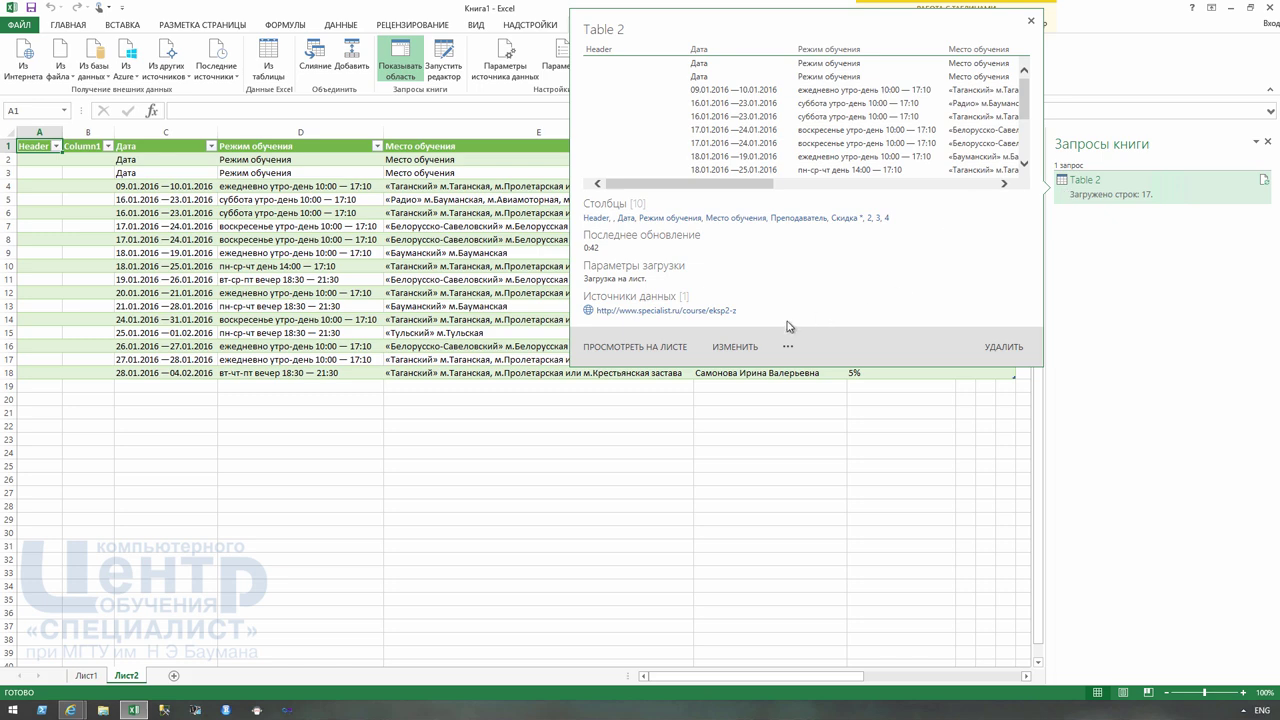
left_click(735, 347)
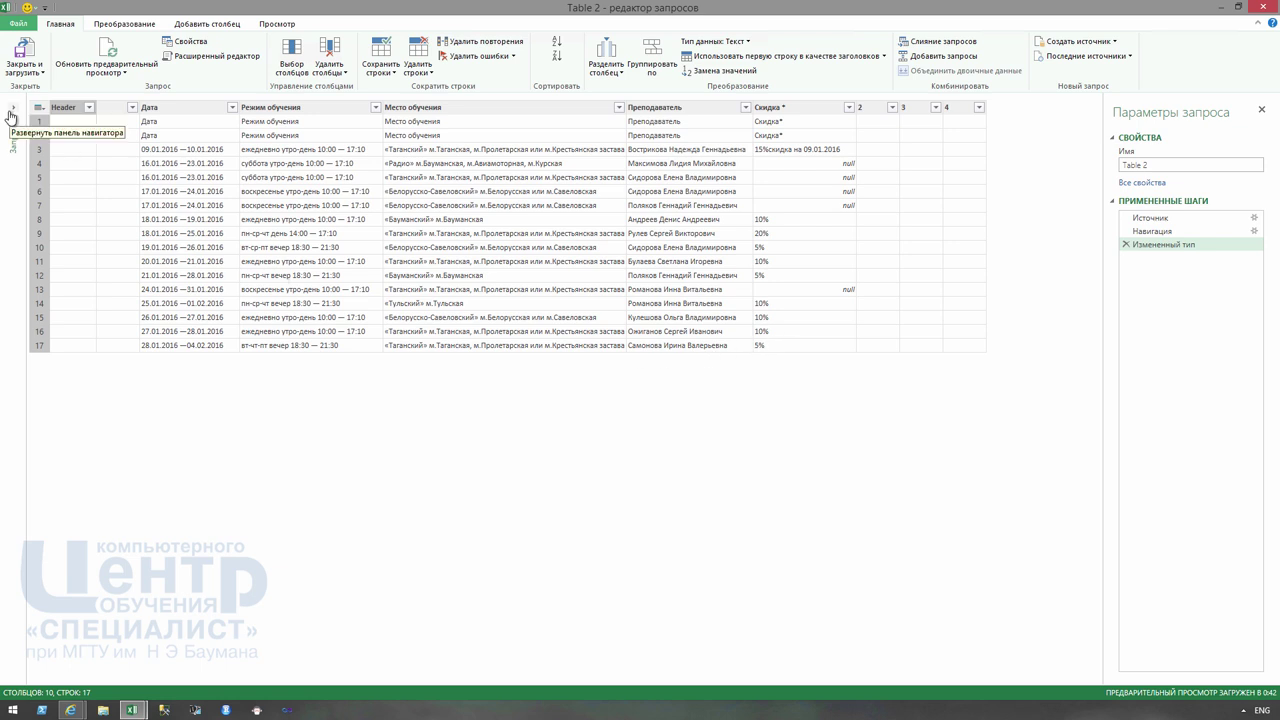
- Expand the queries pane so Table 2 is listed, and widen the Query Settings pane
left_click(12, 114)
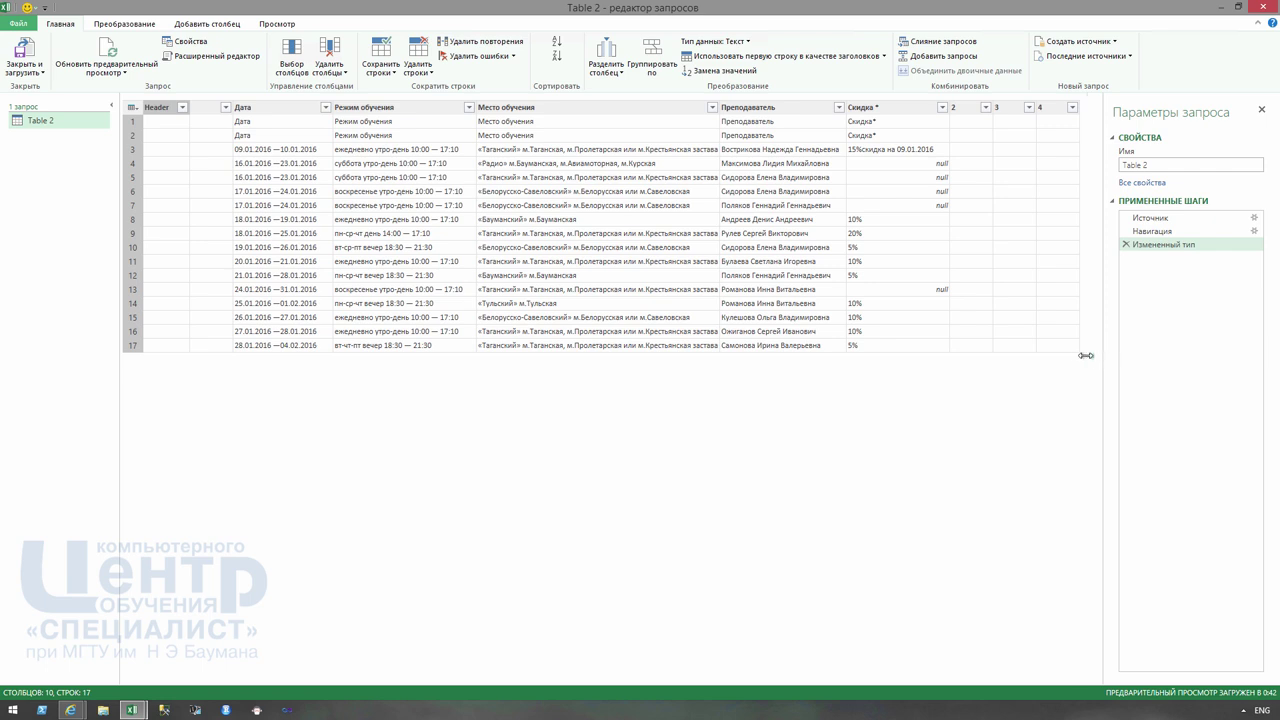
left_click_drag(1086, 355, 1062, 354)
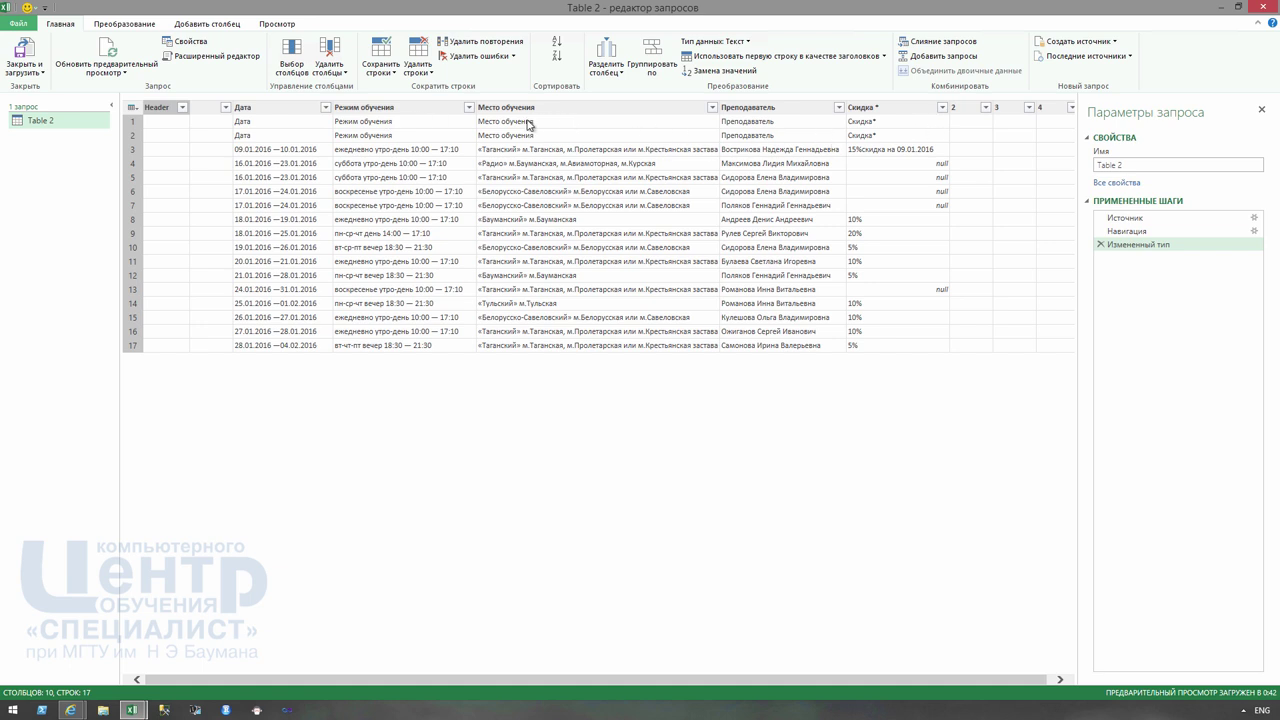
- Remove the top two rows from Table 2
left_click(426, 79)
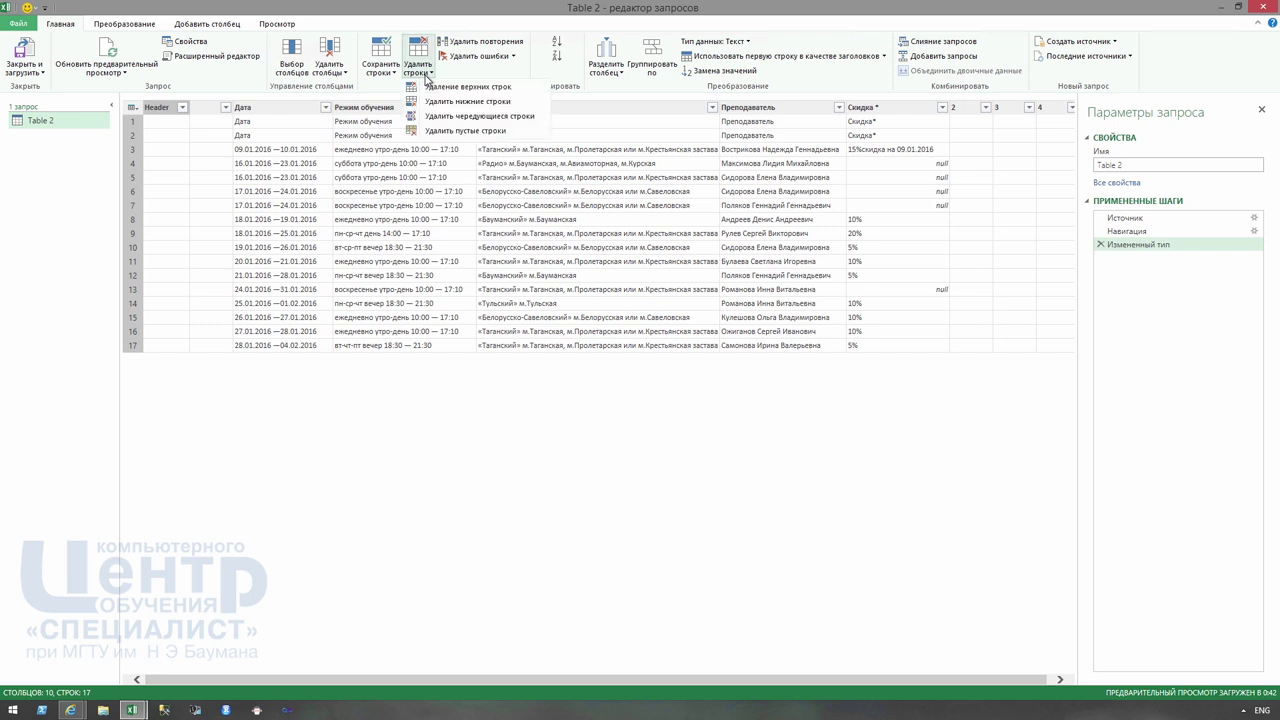
left_click(474, 87)
type("2")
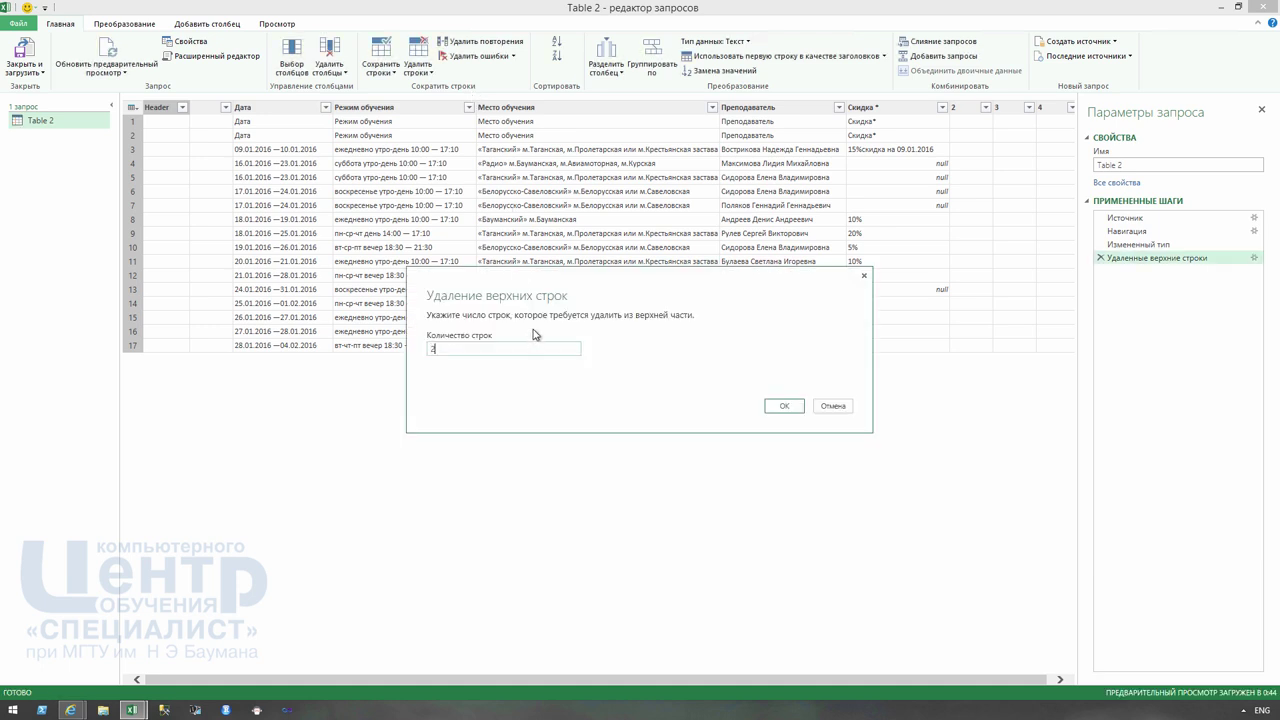
left_click(784, 406)
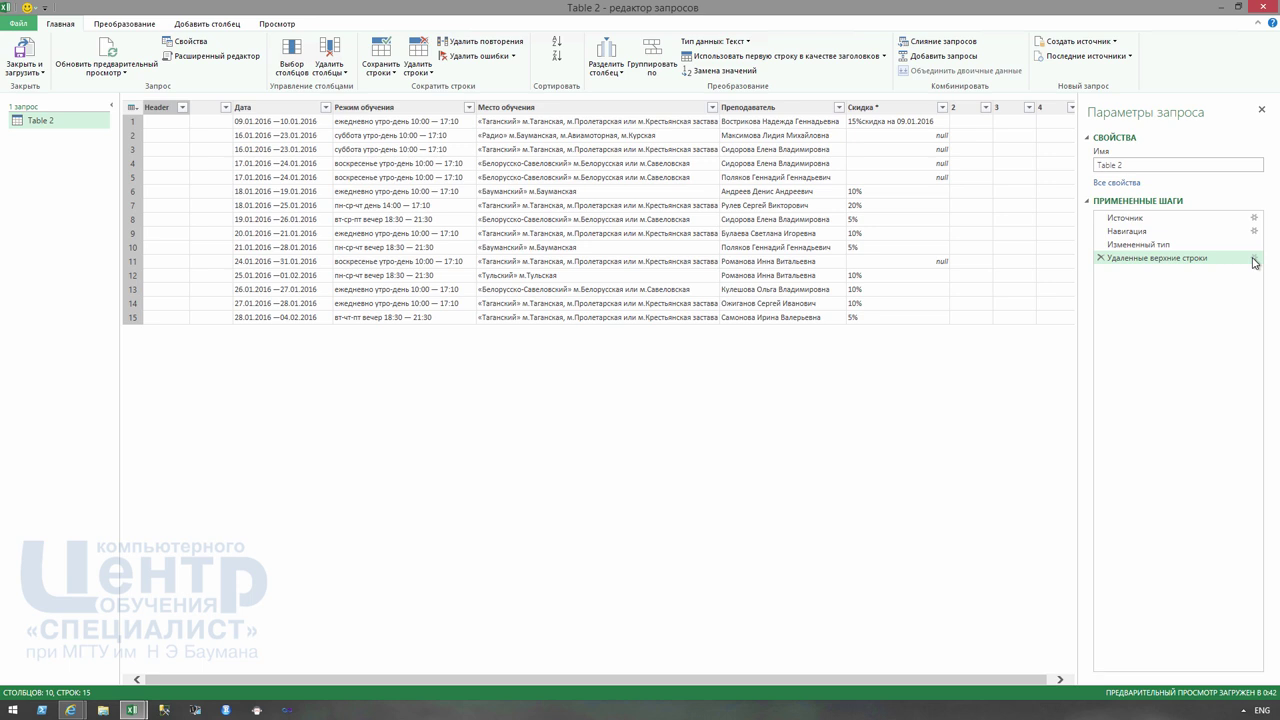
- Edit the Removed Top Rows step, trying 5 and finally setting it to remove only 1 row
left_click(1255, 260)
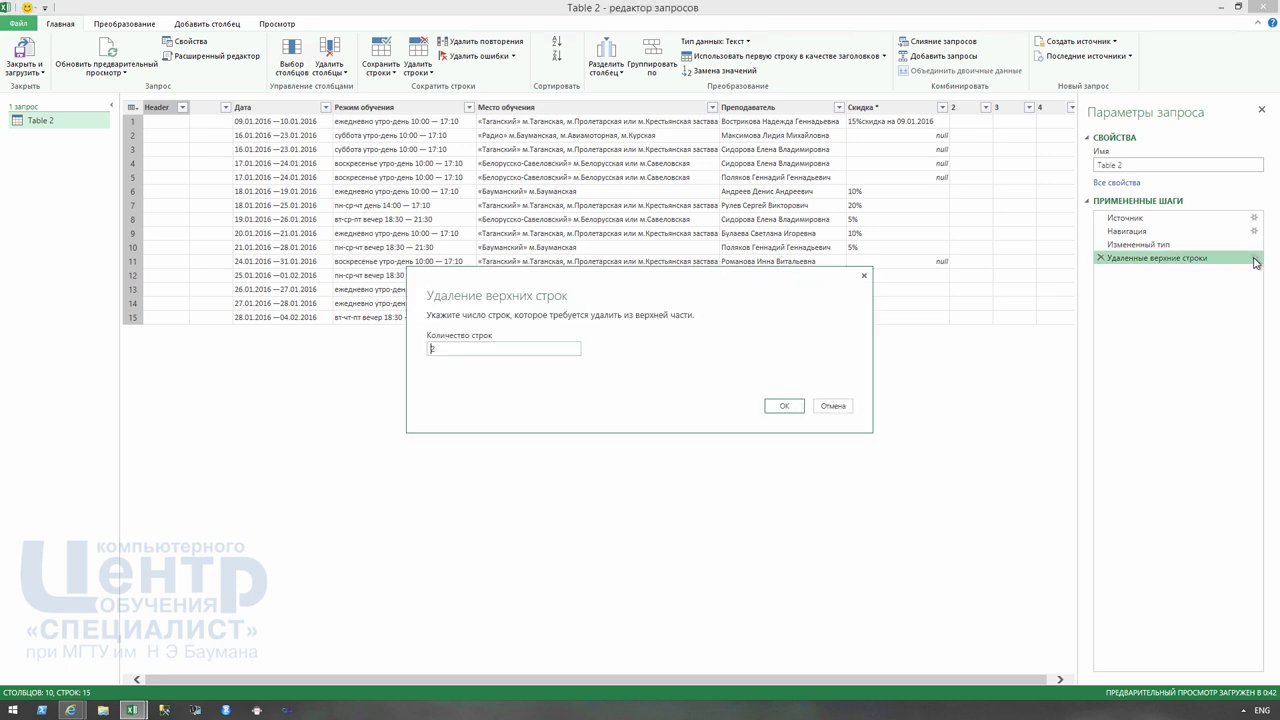
left_click_drag(449, 349, 410, 351)
type("5")
left_click(781, 408)
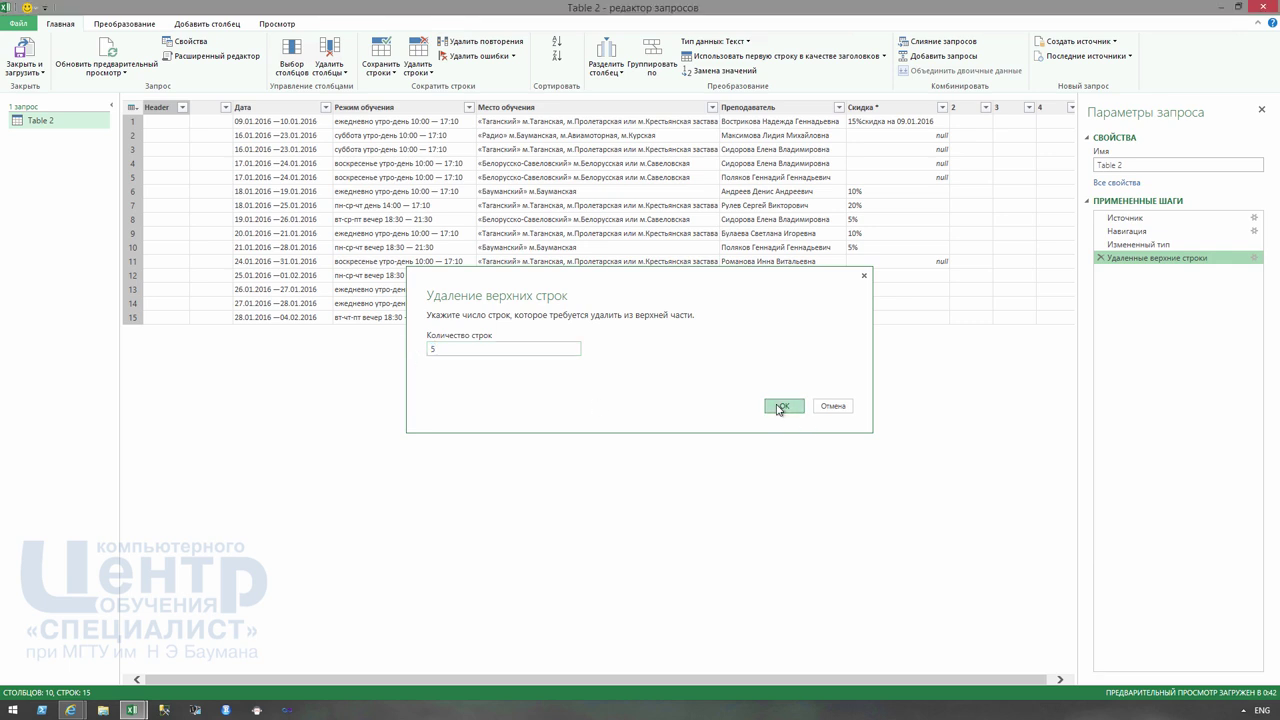
left_click(1255, 258)
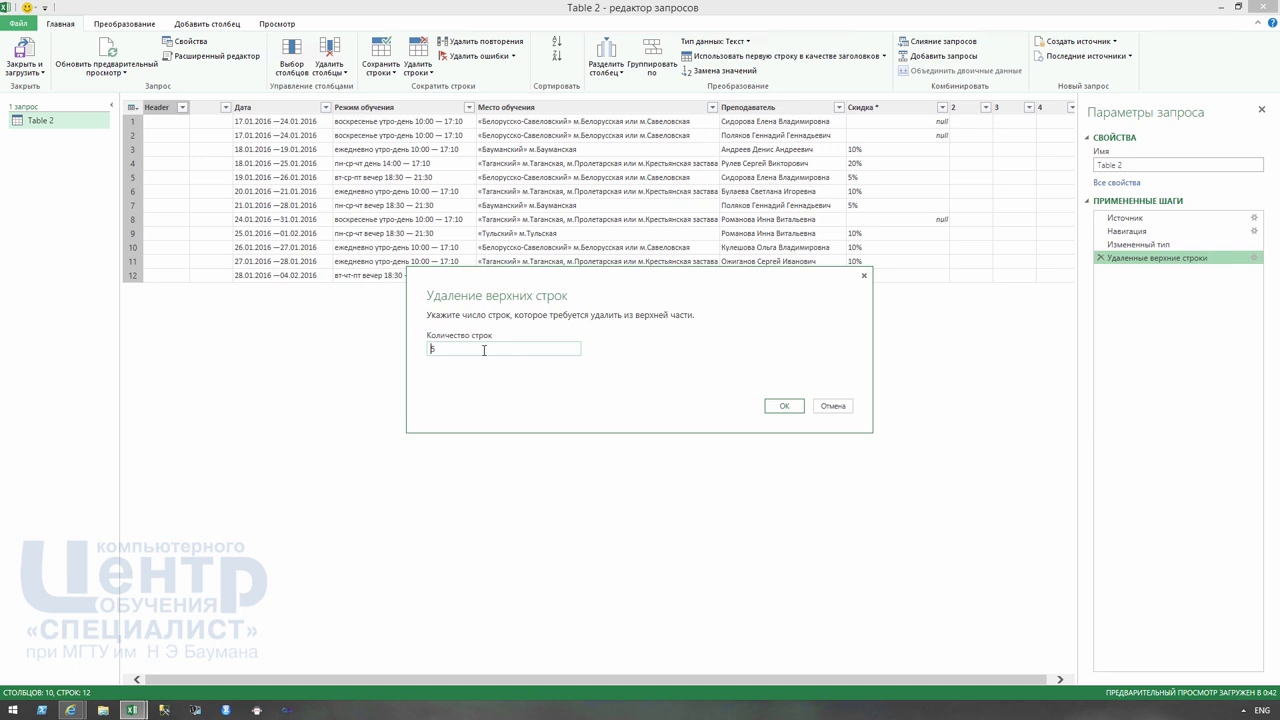
double_click(484, 350)
type("1")
left_click(781, 406)
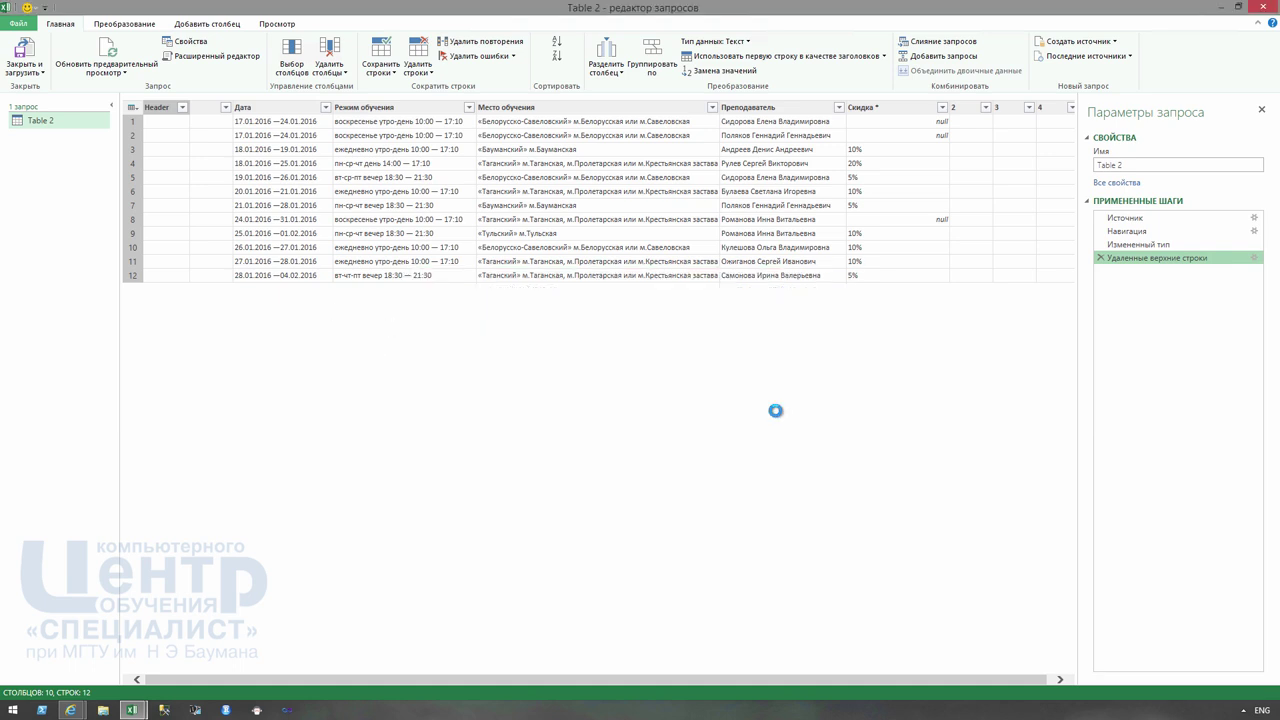
left_click(1255, 259)
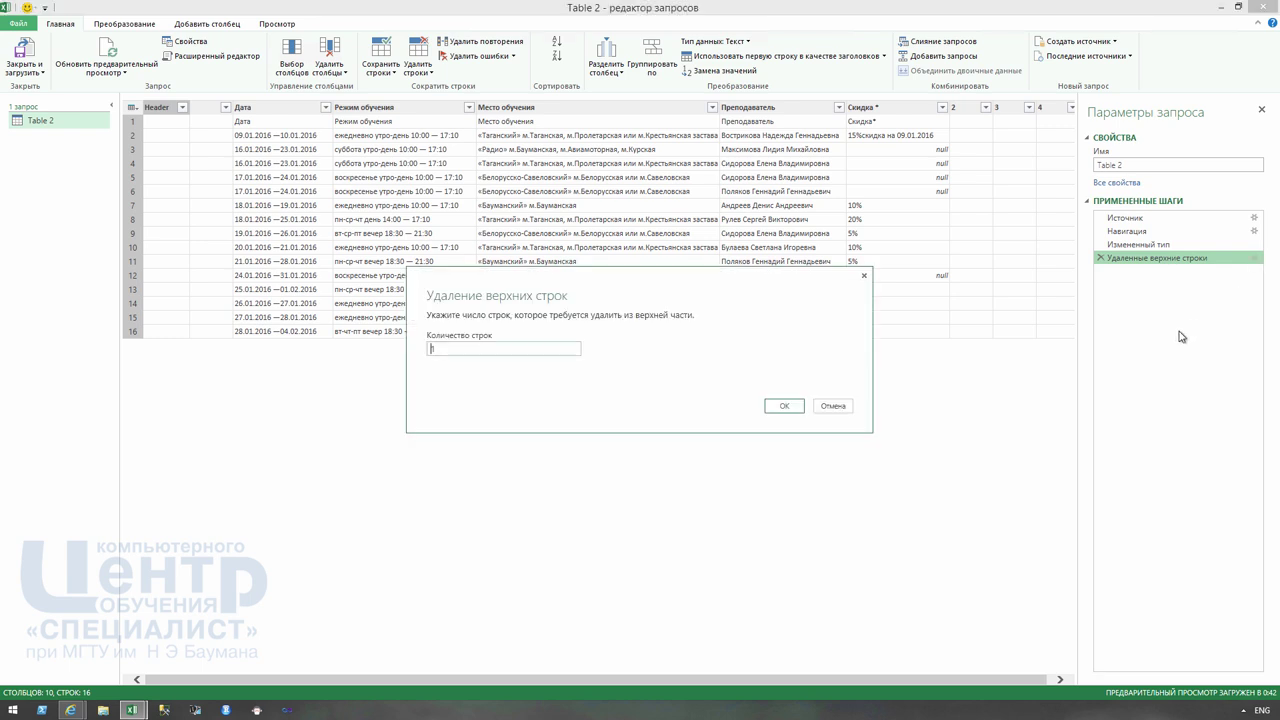
double_click(444, 349)
left_click(787, 406)
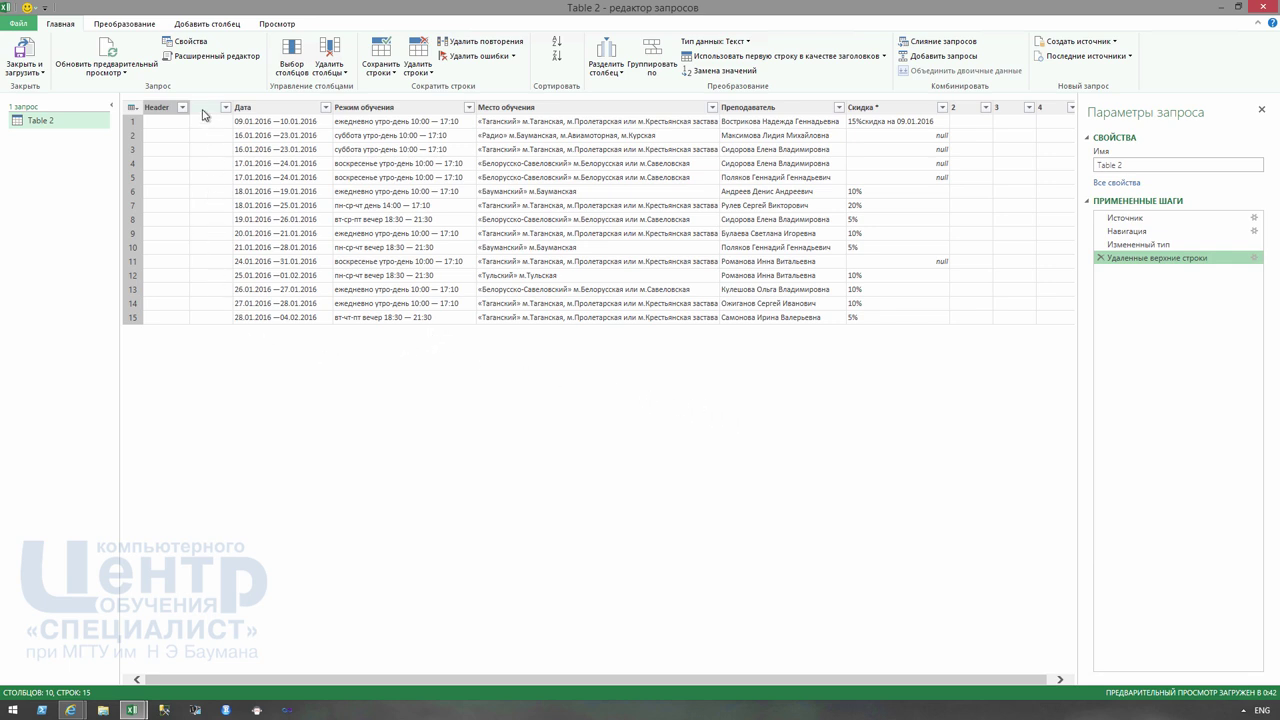
left_click(203, 110)
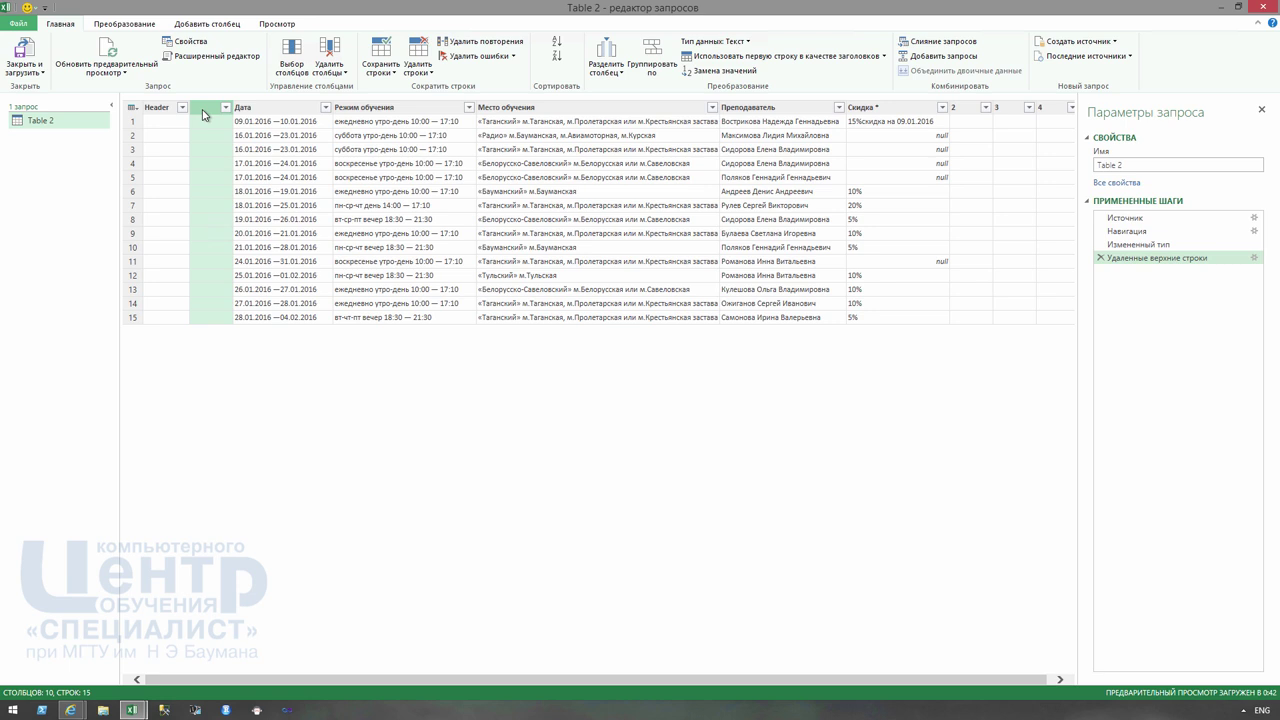
- Delete the blank, Header, 2, 3 and 4 columns, keeping Дата through Скидка
left_click(330, 72)
left_click(340, 87)
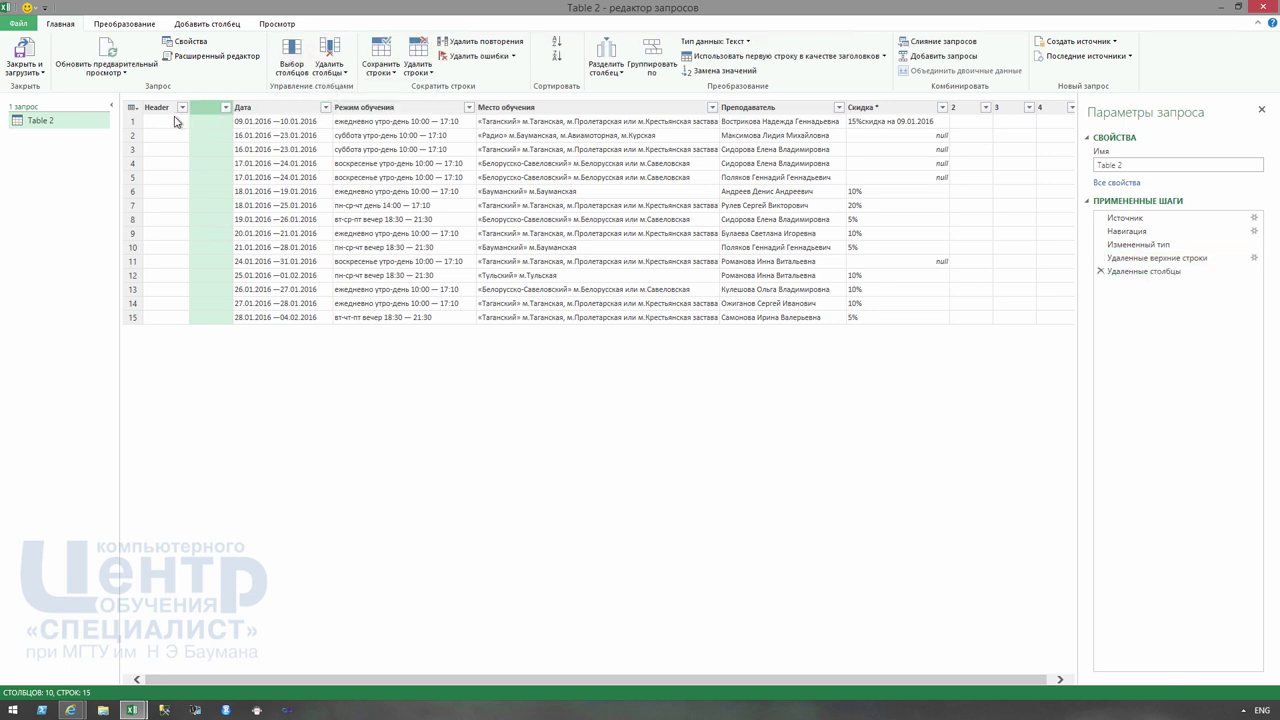
left_click(340, 86)
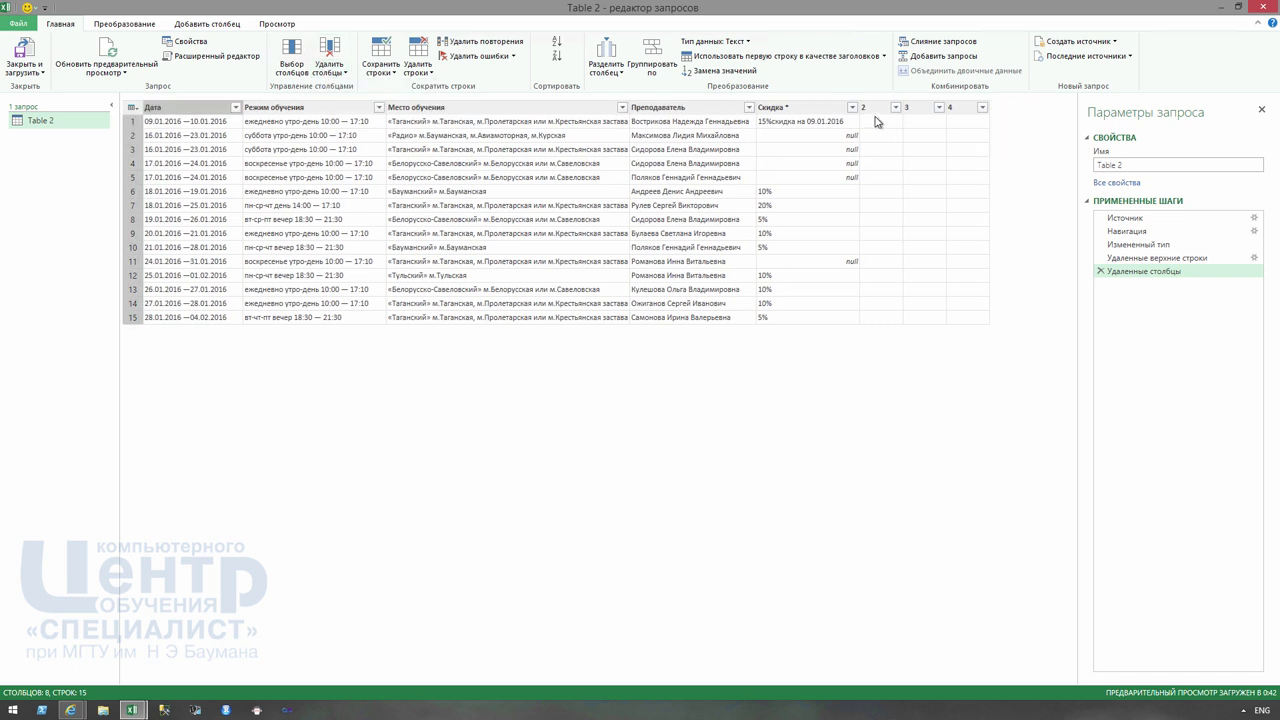
left_click(875, 107)
left_click(343, 72)
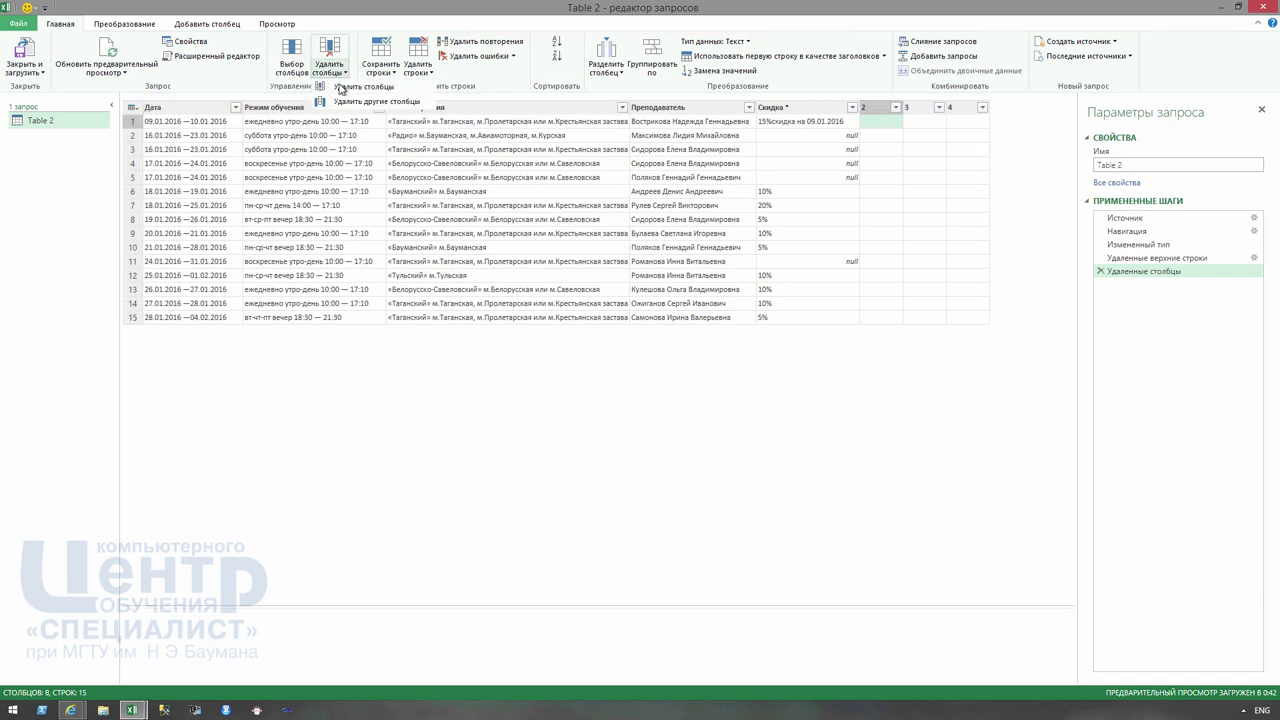
left_click(355, 88)
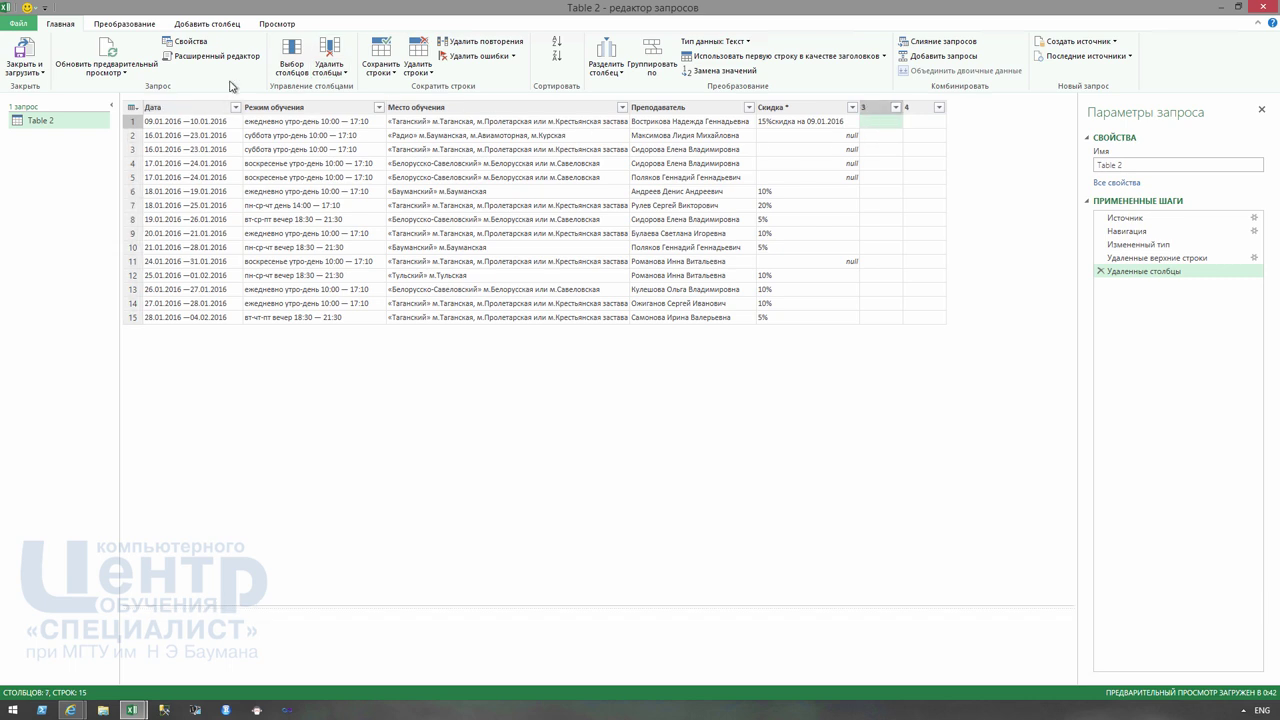
left_click(330, 70)
left_click(330, 88)
left_click(327, 72)
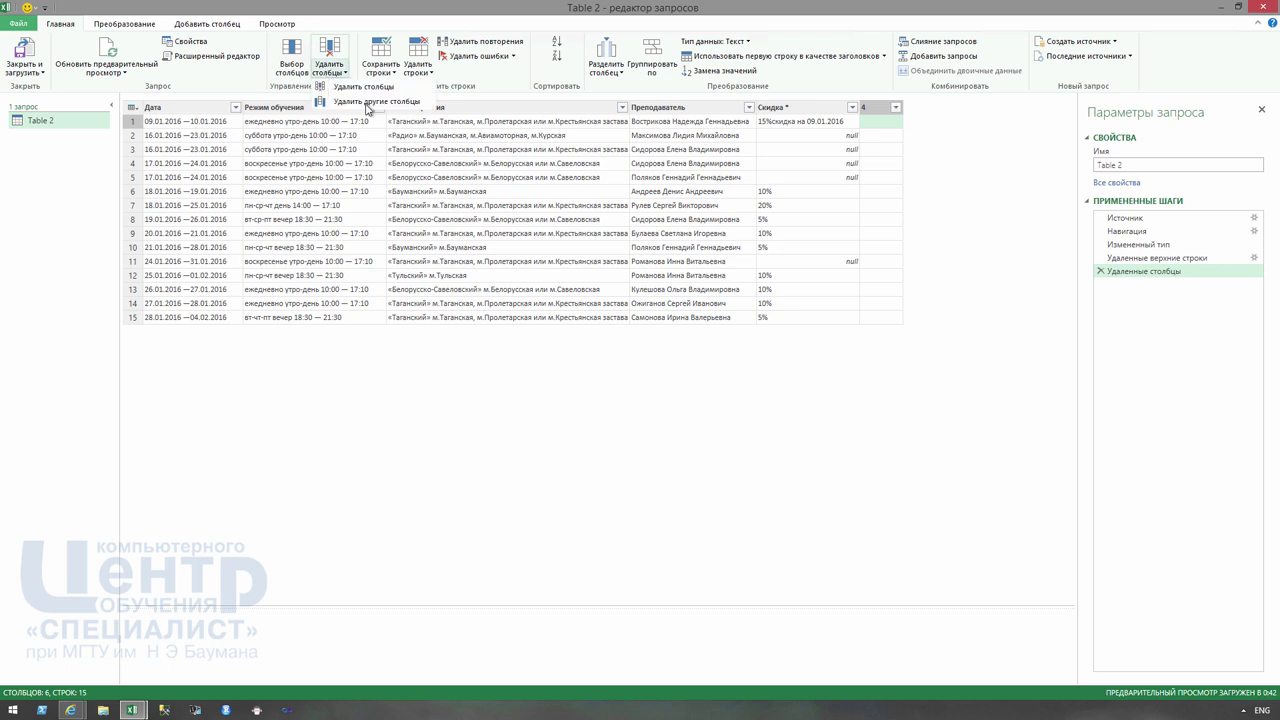
left_click(328, 88)
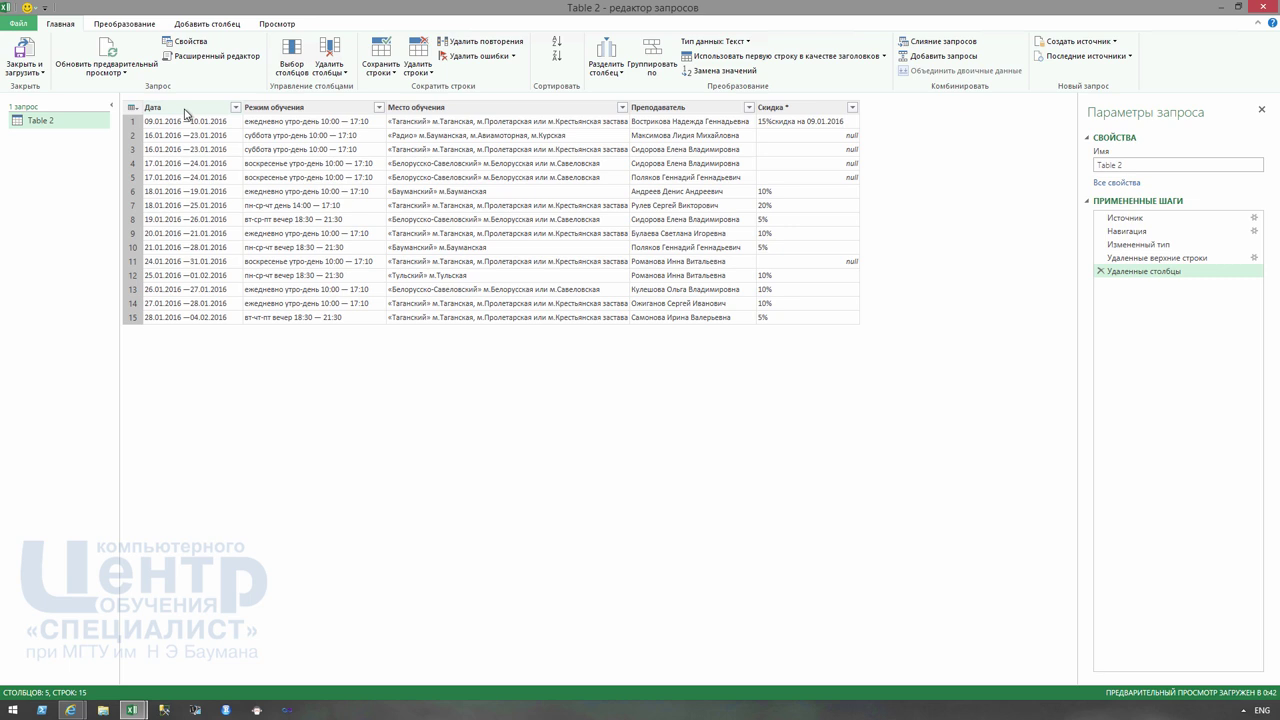
left_click(185, 108)
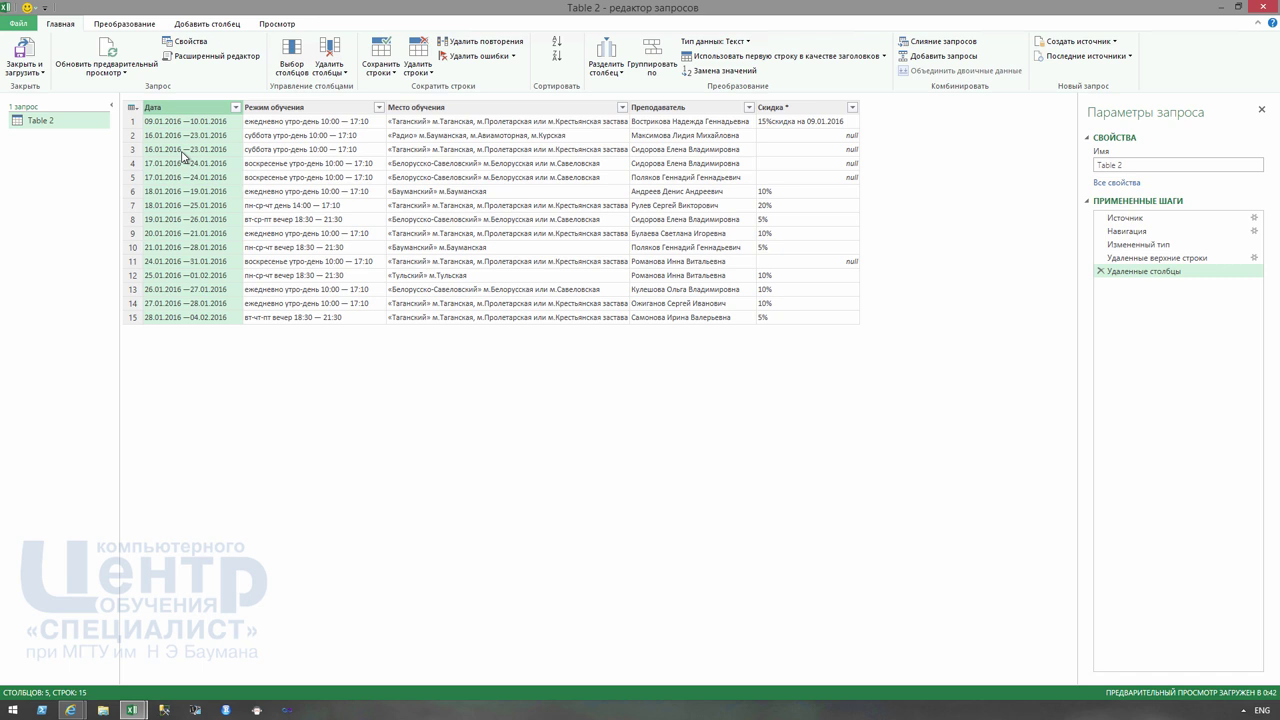
- Split Дата once after 10 characters, as far left as possible, into Дата.1 and Дата.2
left_click(606, 70)
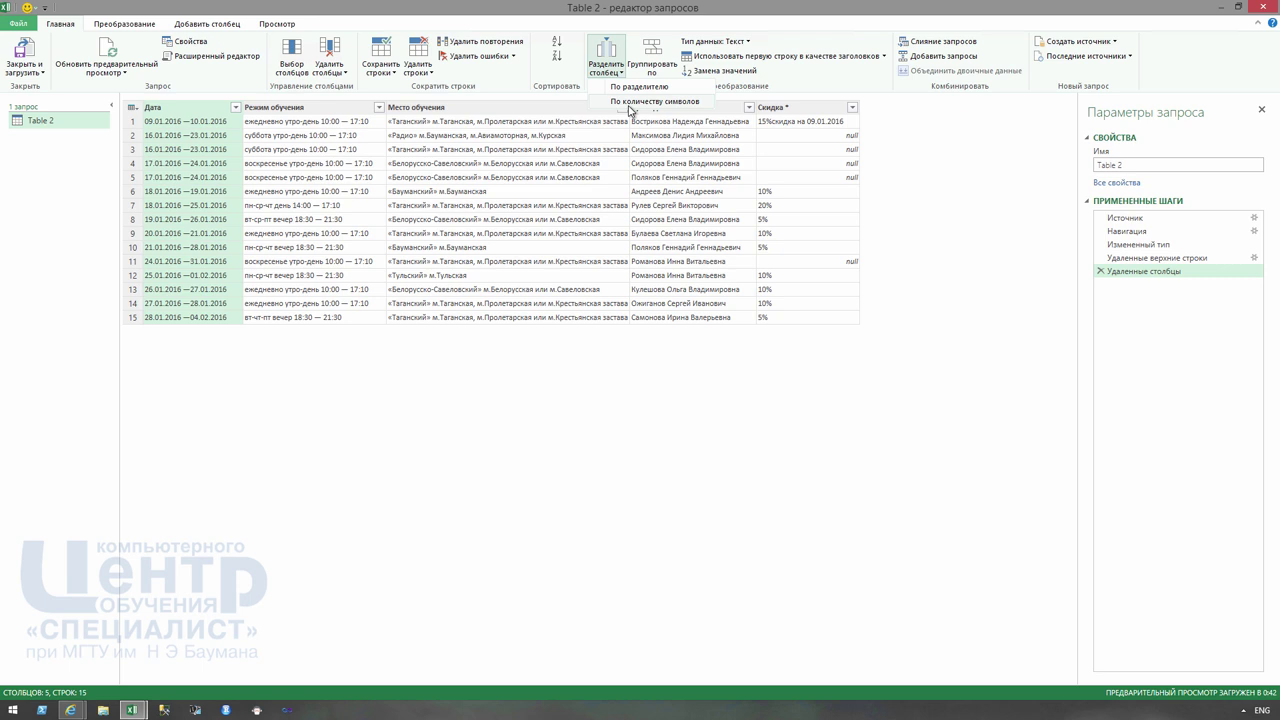
left_click(631, 104)
type("10")
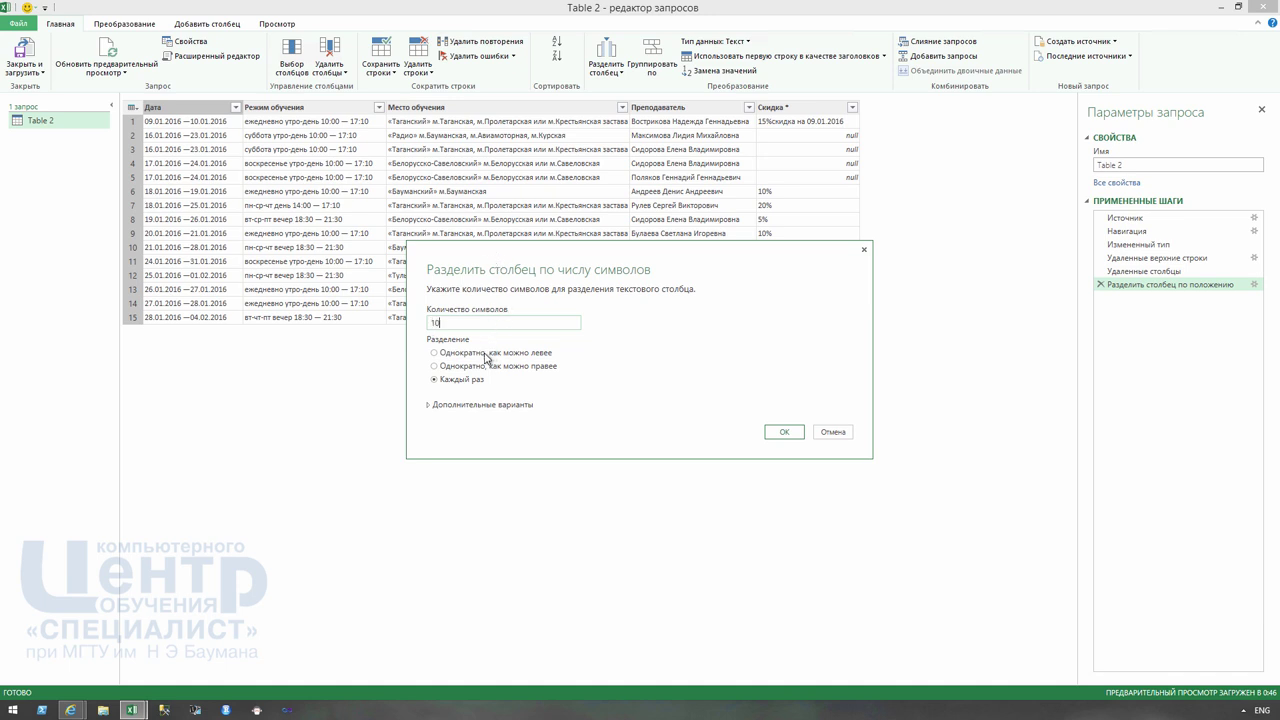
left_click(490, 353)
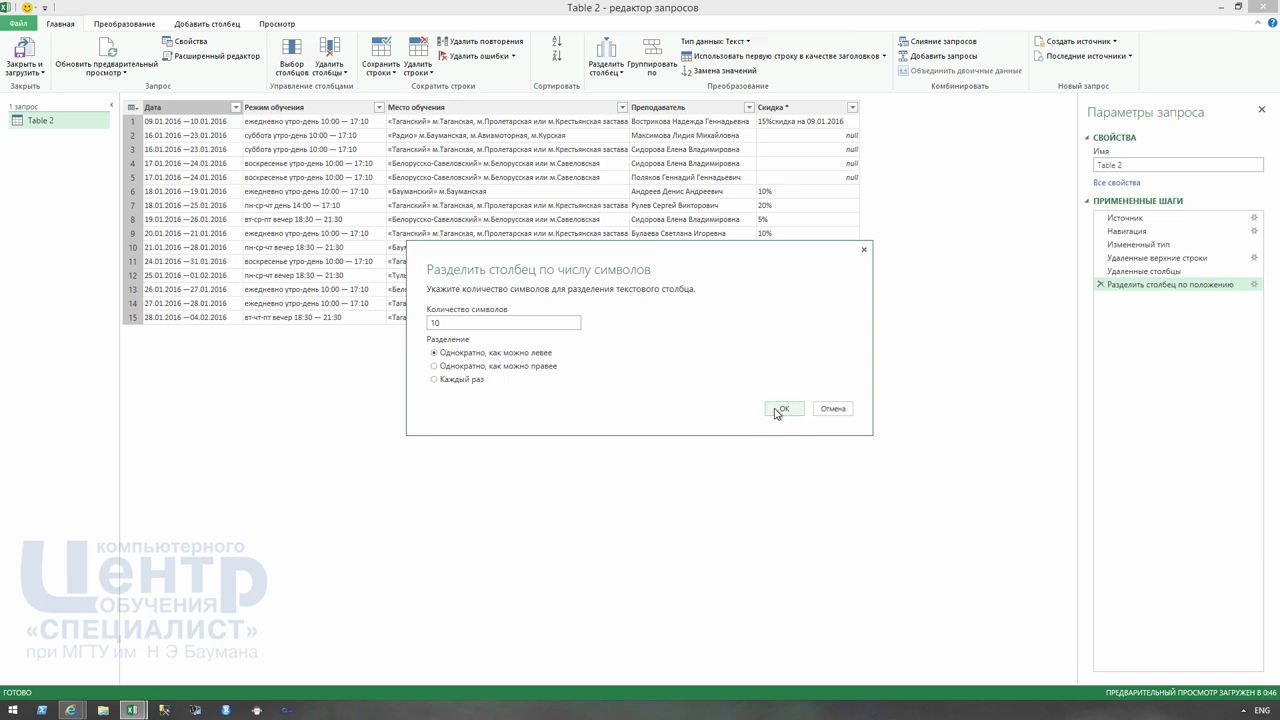
left_click(781, 409)
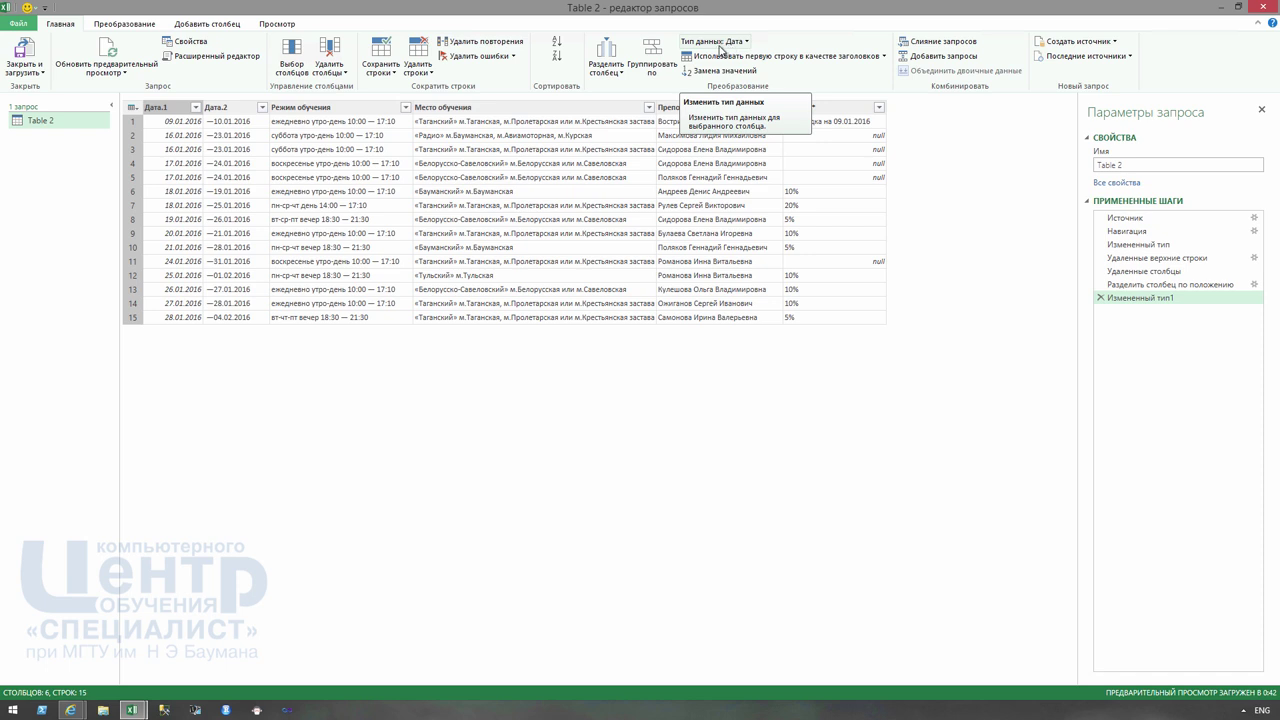
left_click(230, 108)
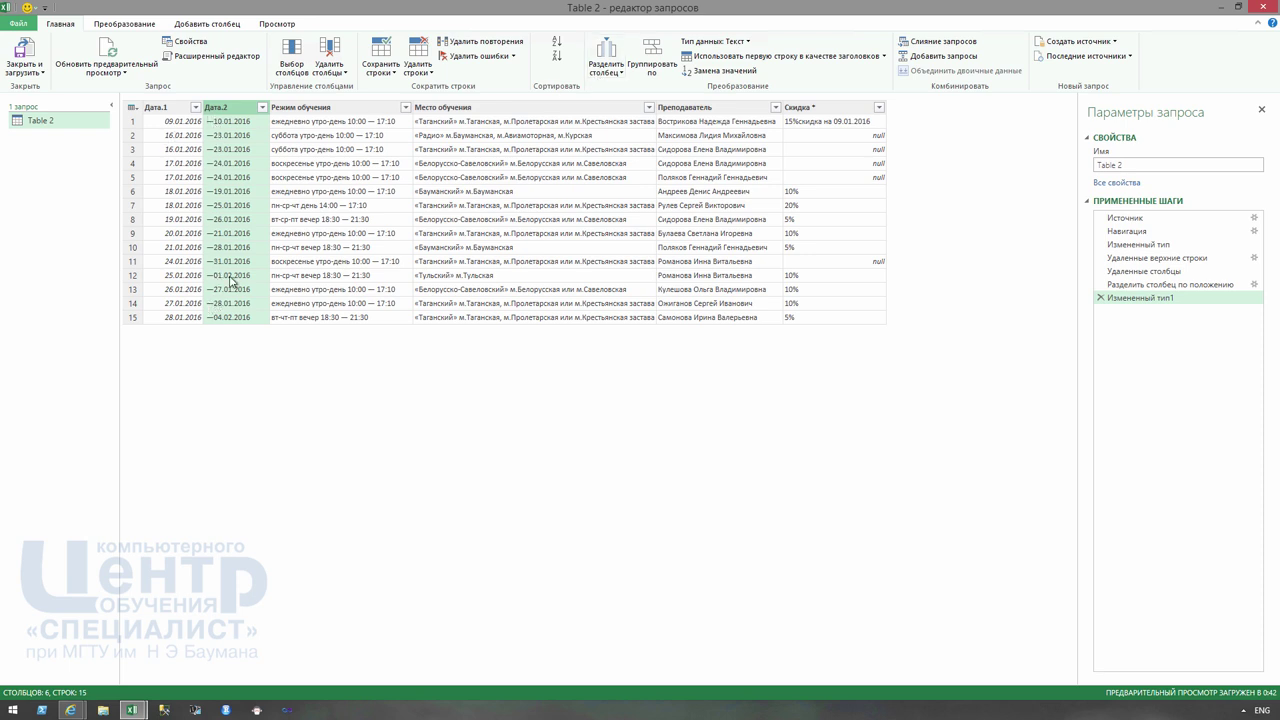
- Split Дата.2 once at 10 characters from the right into Дата.2.1 dashes and Дата.2.2 end dates
left_click(597, 73)
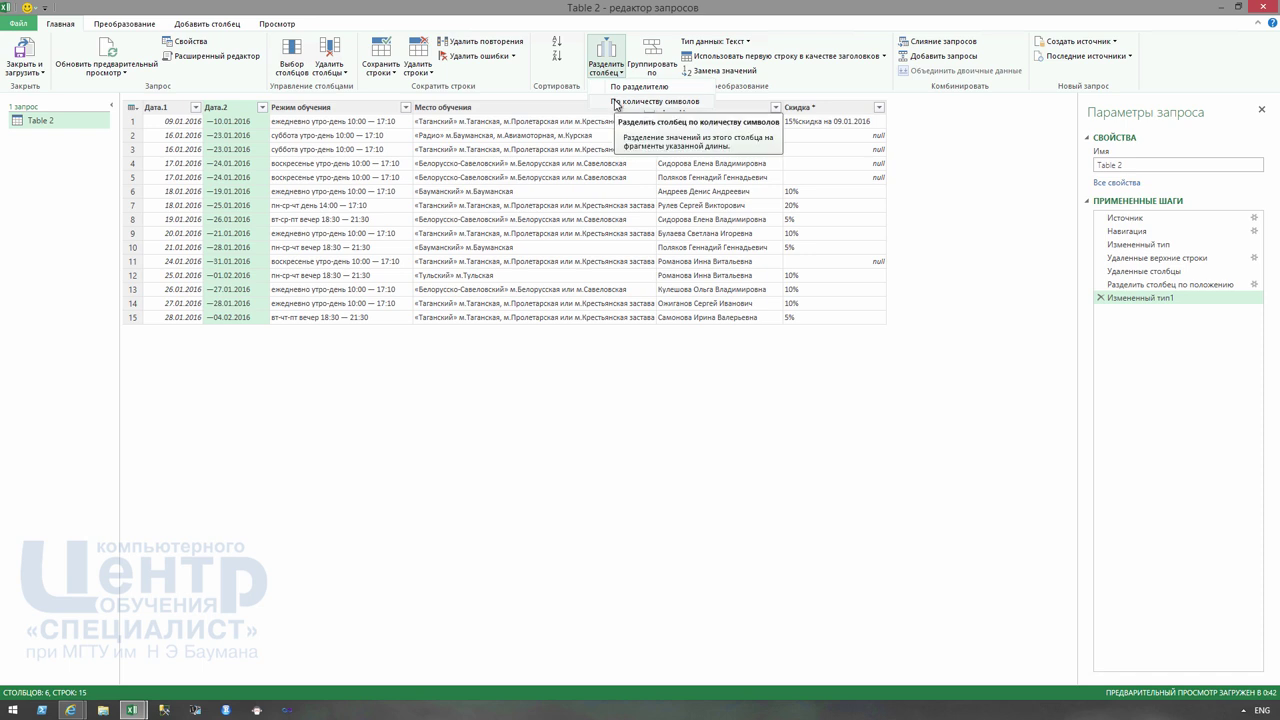
left_click(616, 102)
type("10")
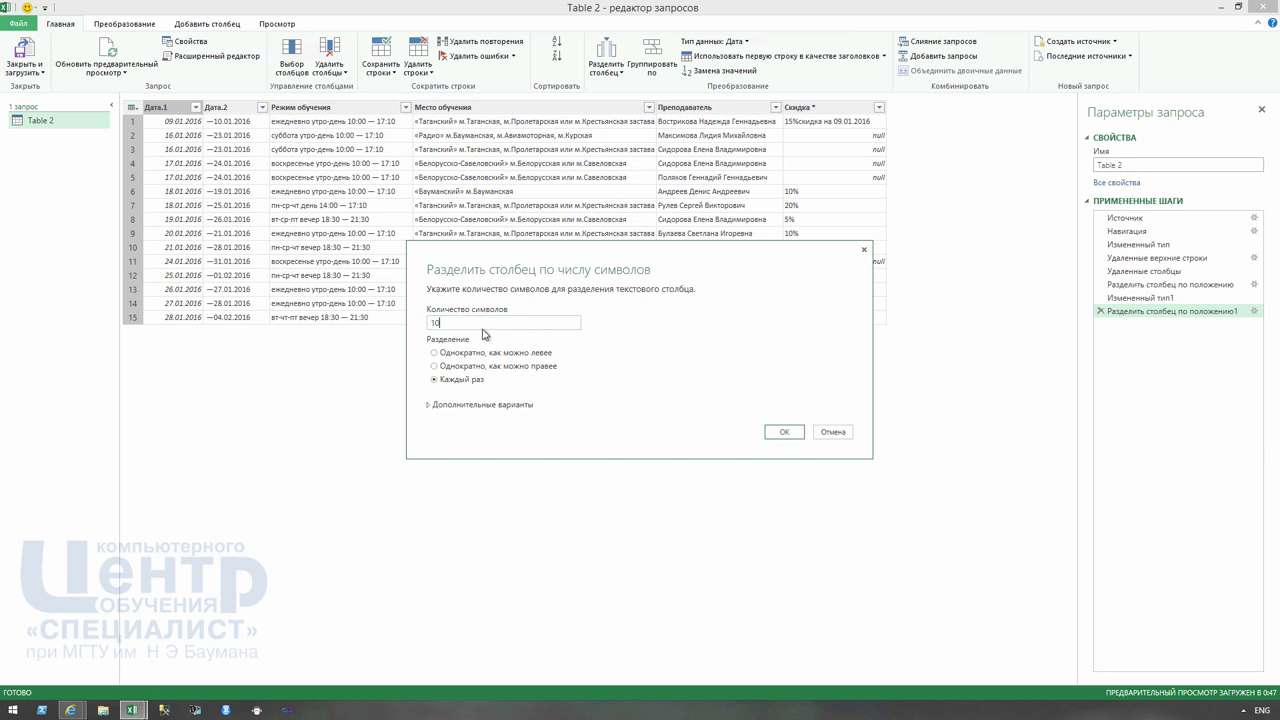
left_click(507, 367)
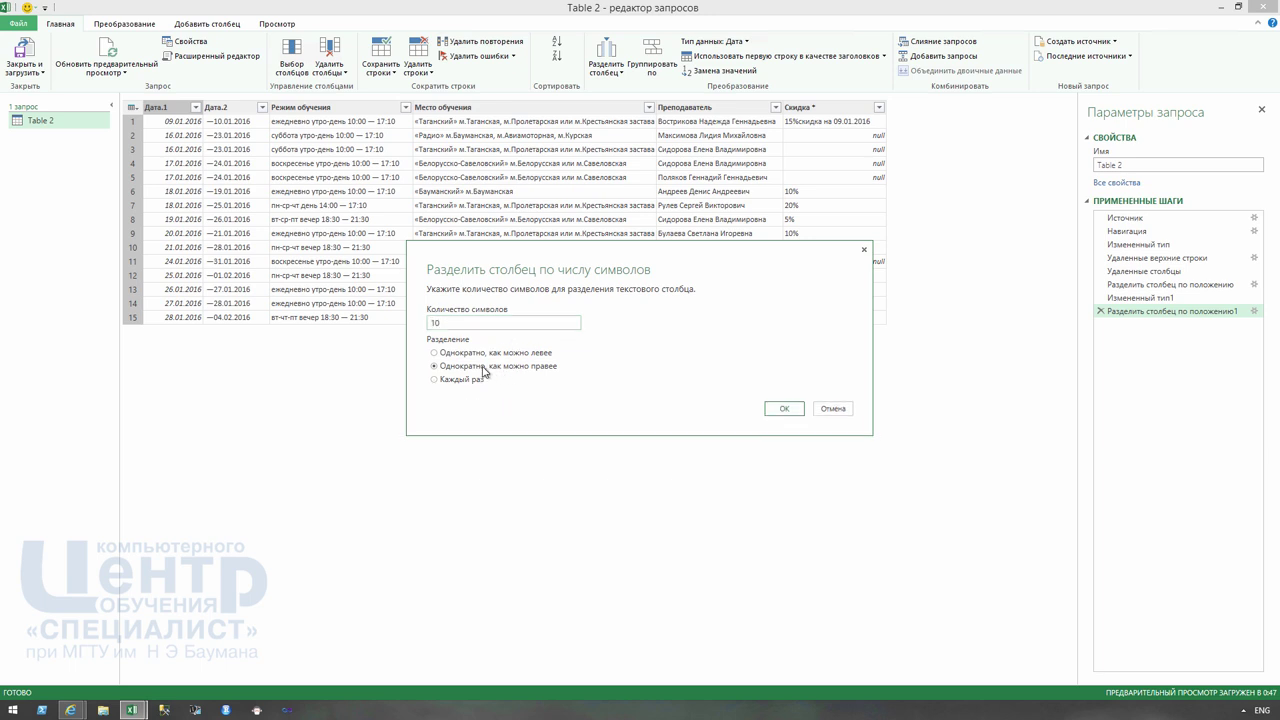
left_click(772, 408)
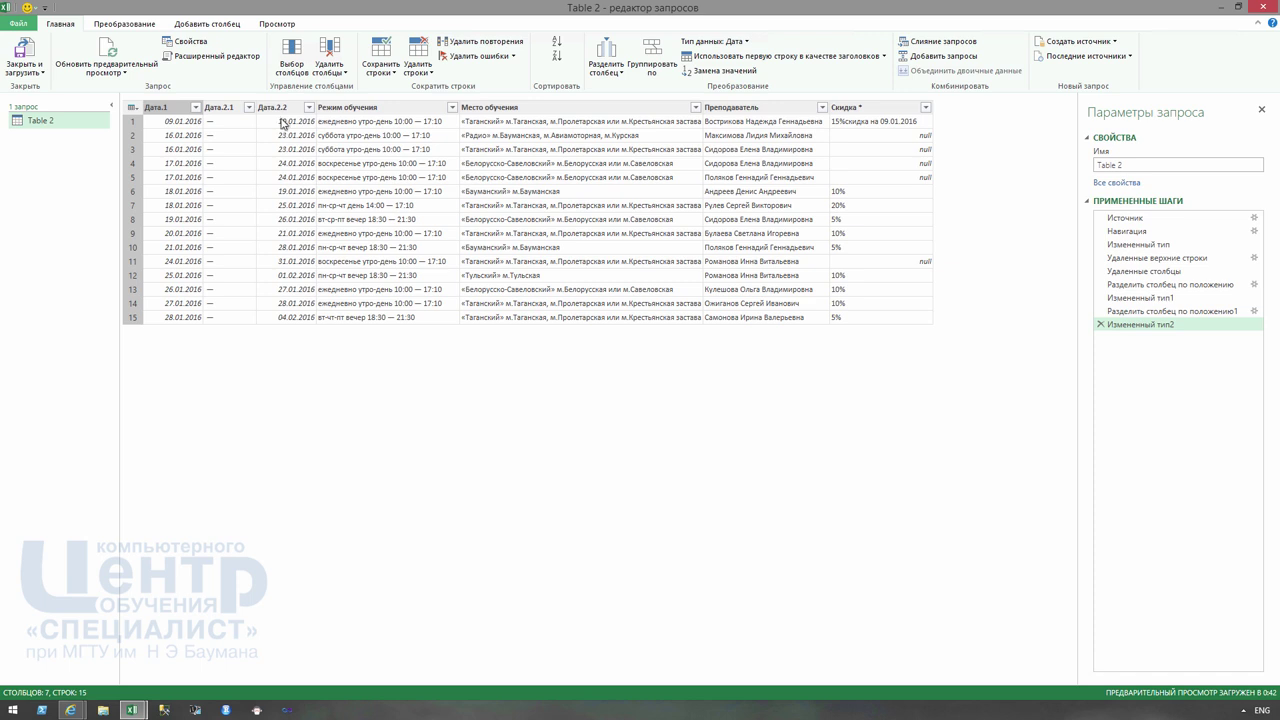
left_click(285, 121)
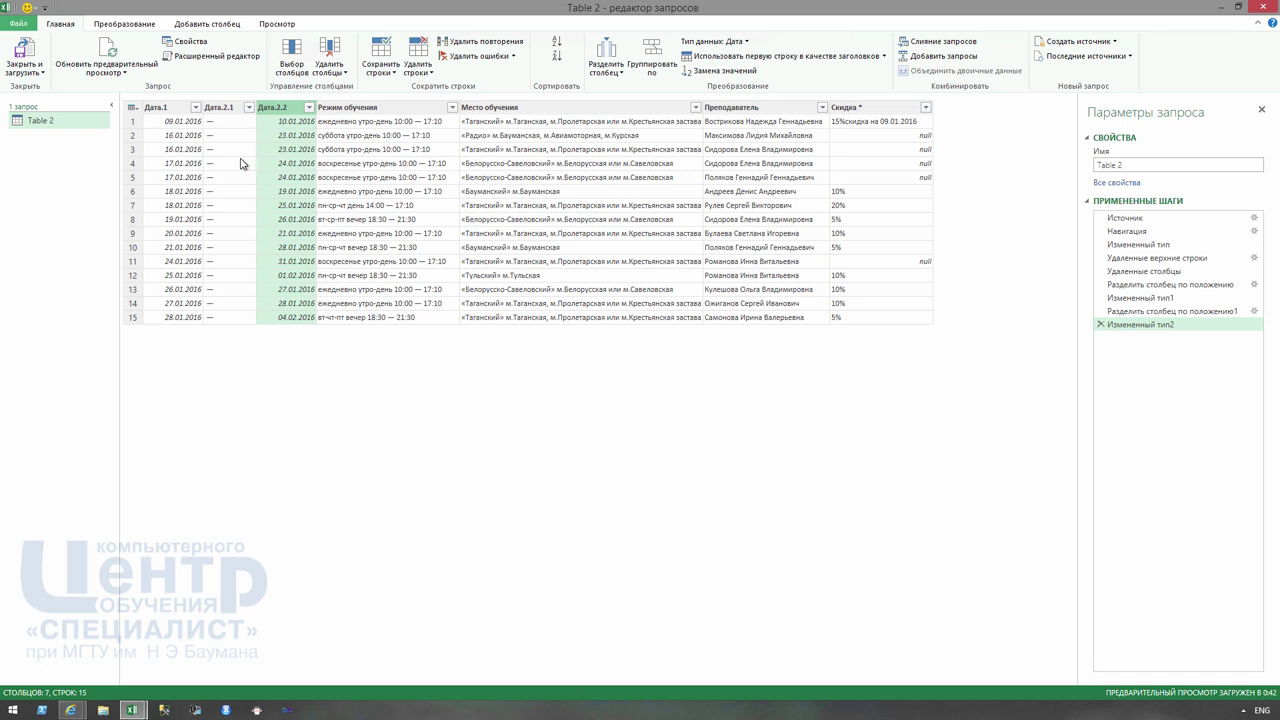
left_click(216, 108)
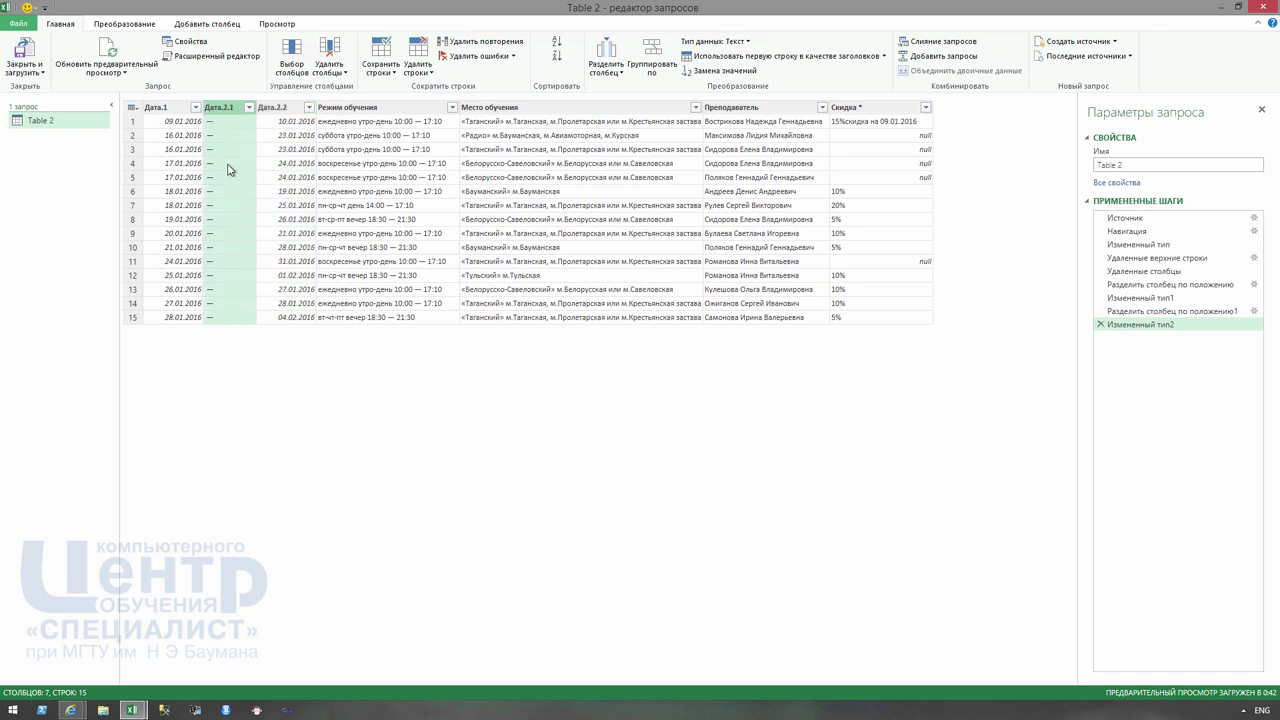
- Delete the dash-only Дата.2.1 column
left_click(322, 72)
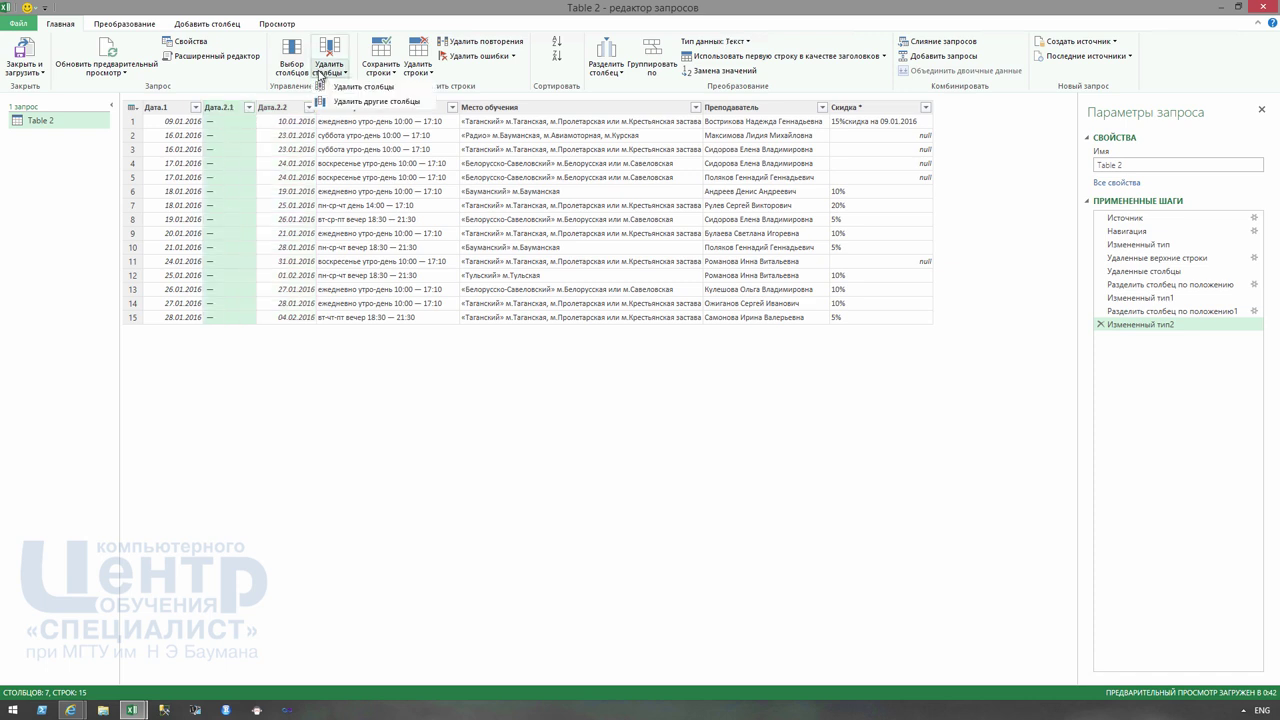
left_click(340, 87)
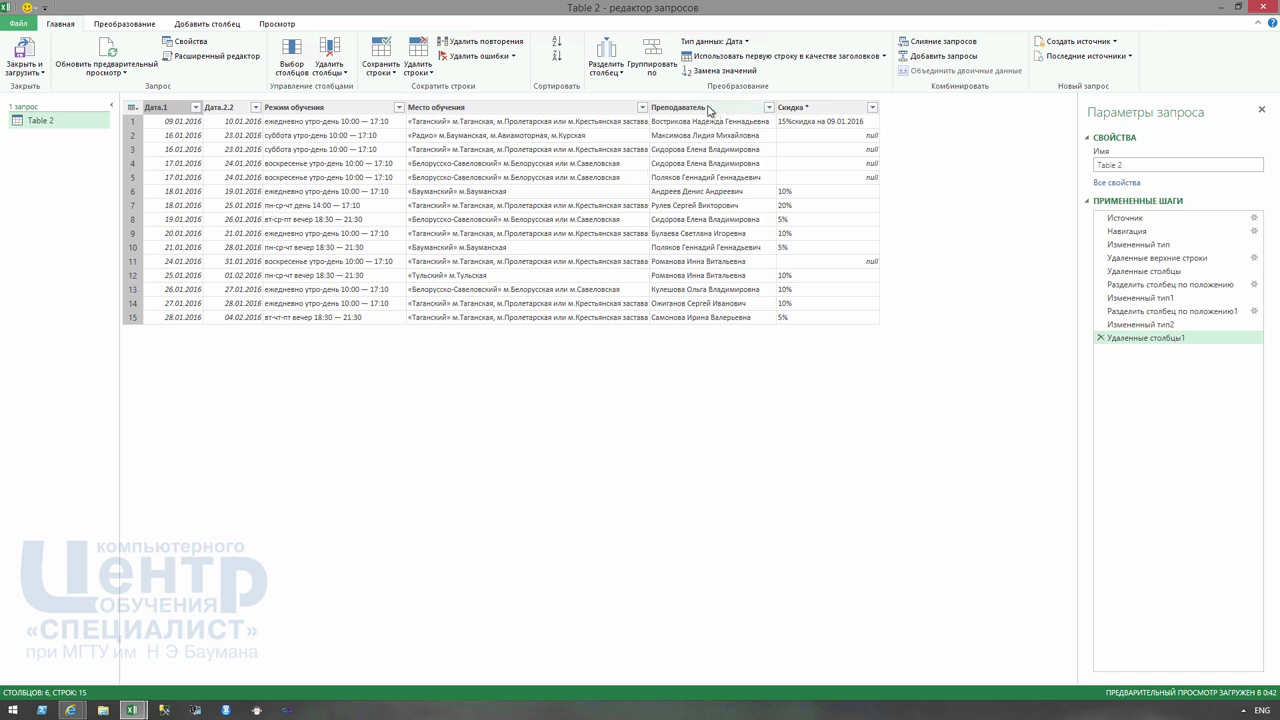
left_click(694, 108)
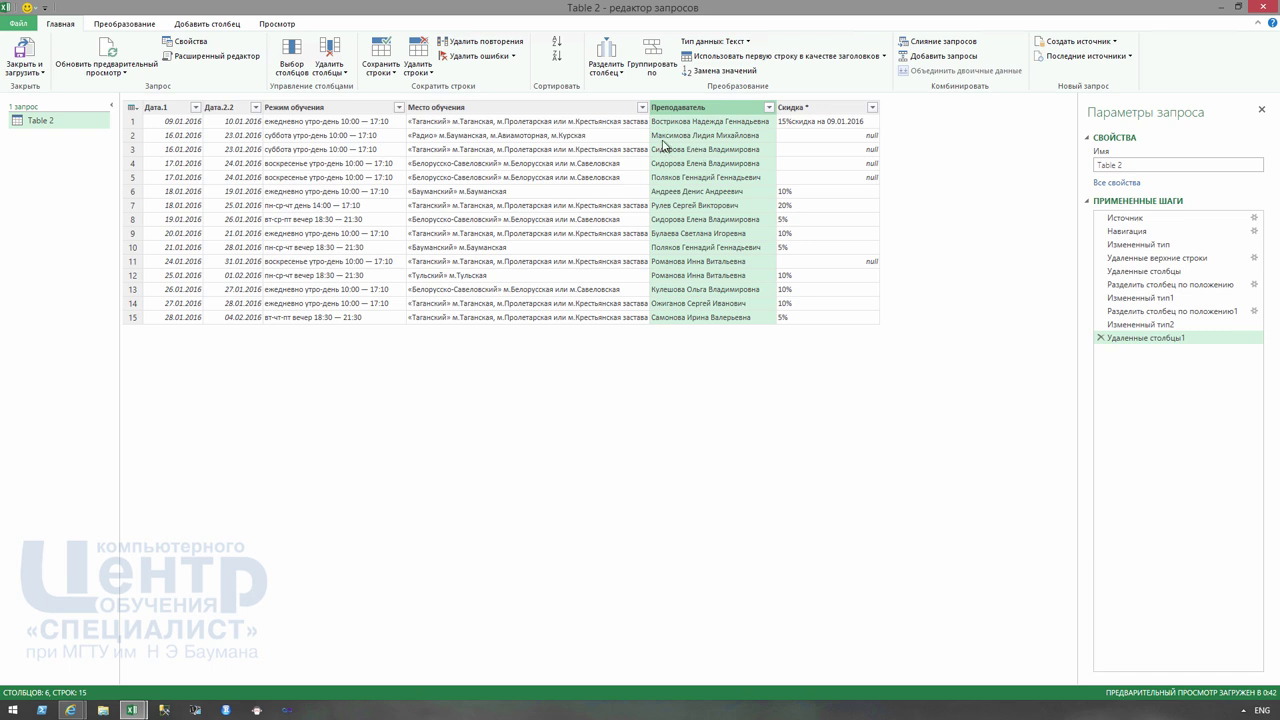
- Split Преподаватель at each space into Преподаватель.1, .2 and .3
left_click(600, 80)
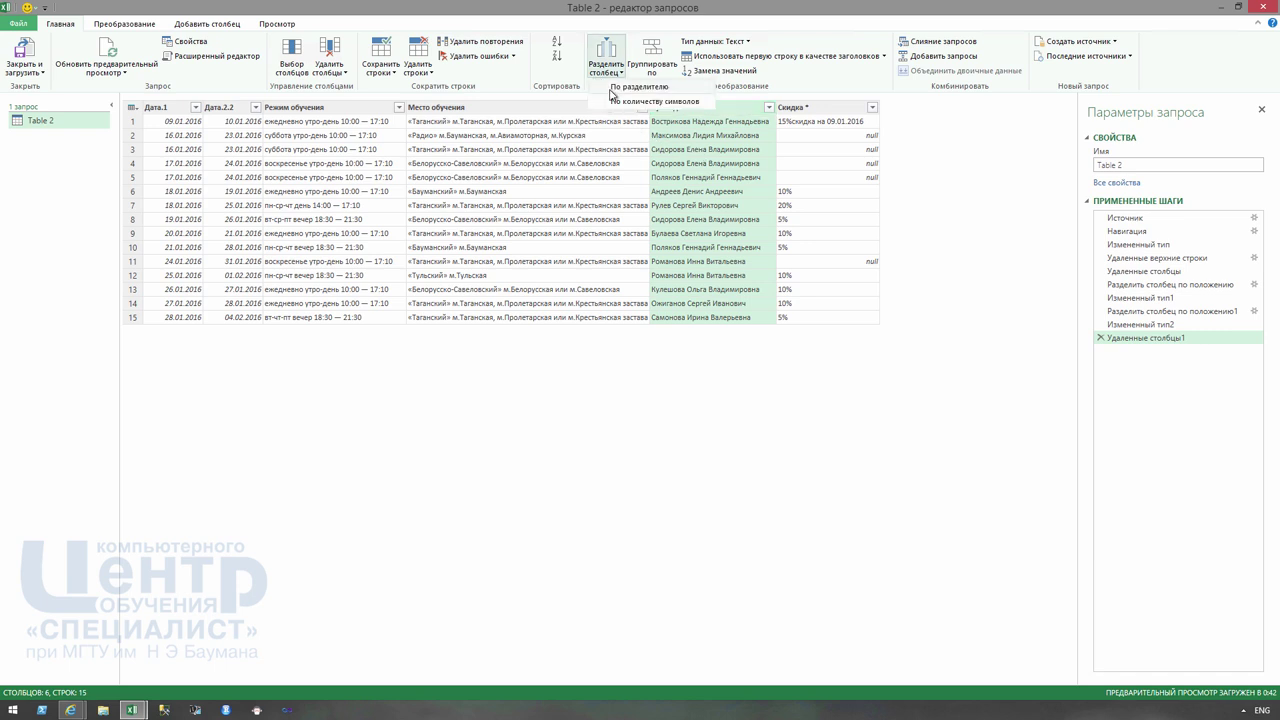
left_click(618, 90)
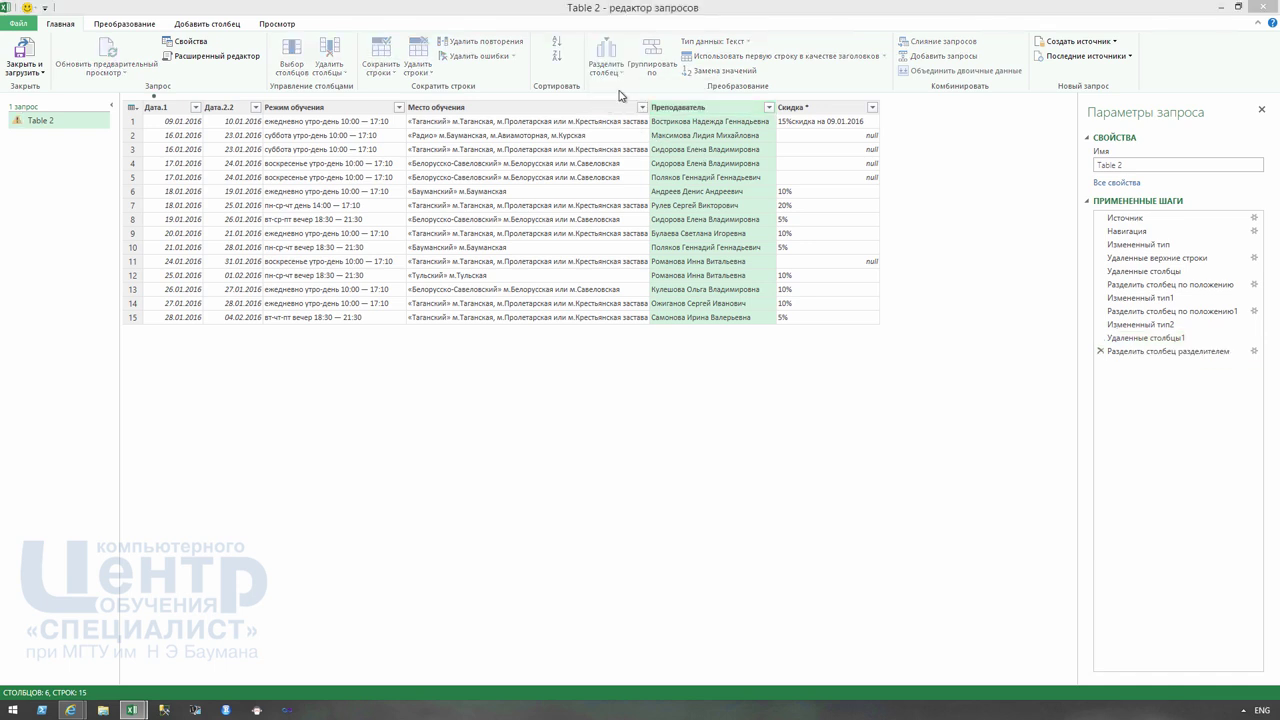
left_click(521, 324)
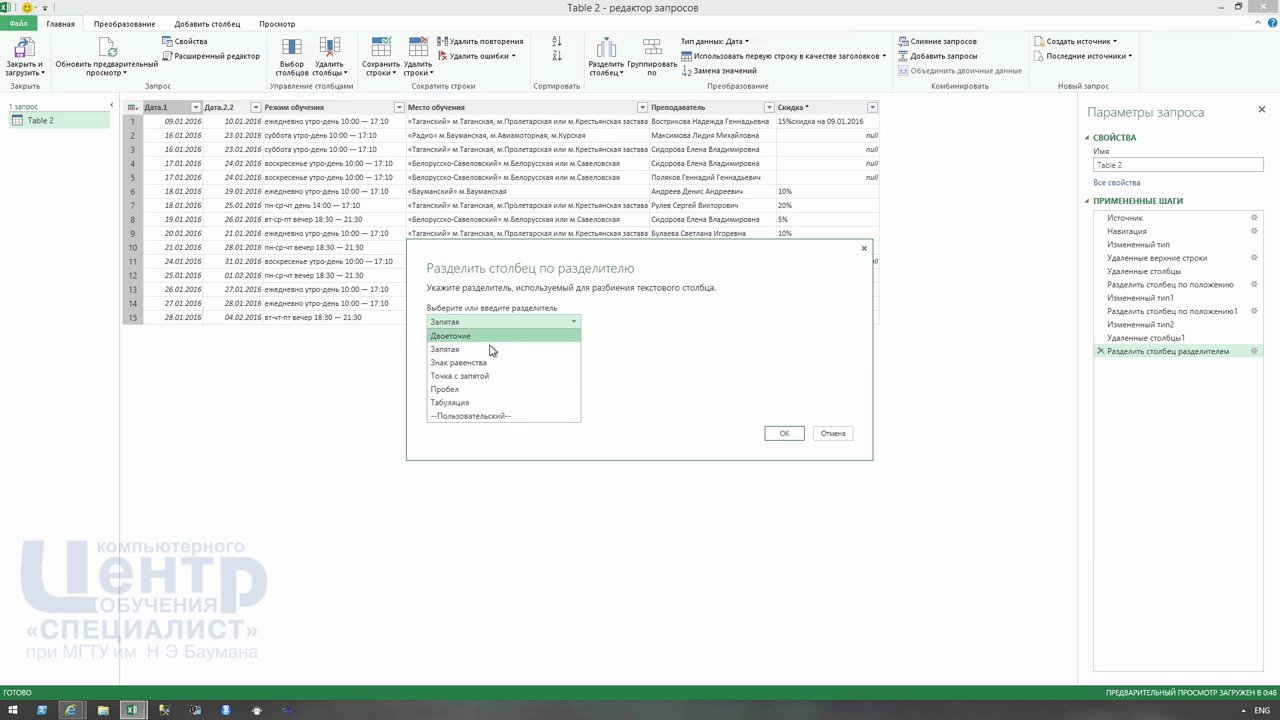
left_click(474, 390)
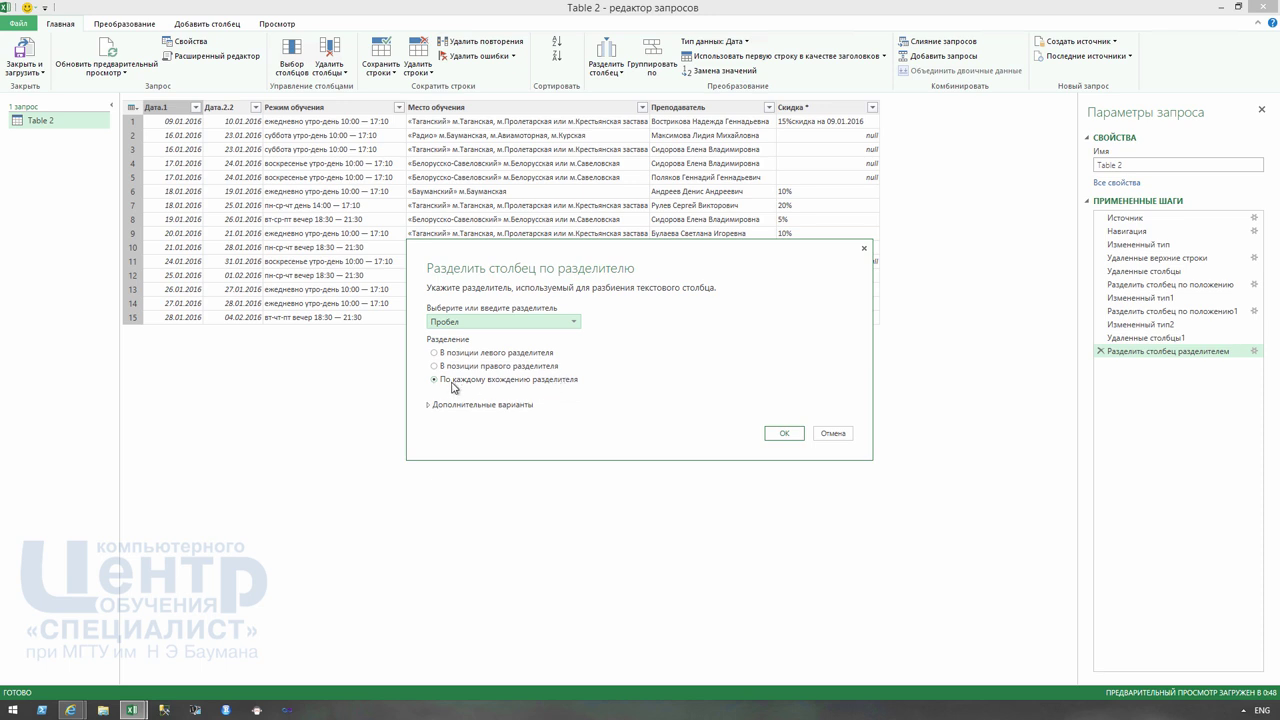
left_click(428, 407)
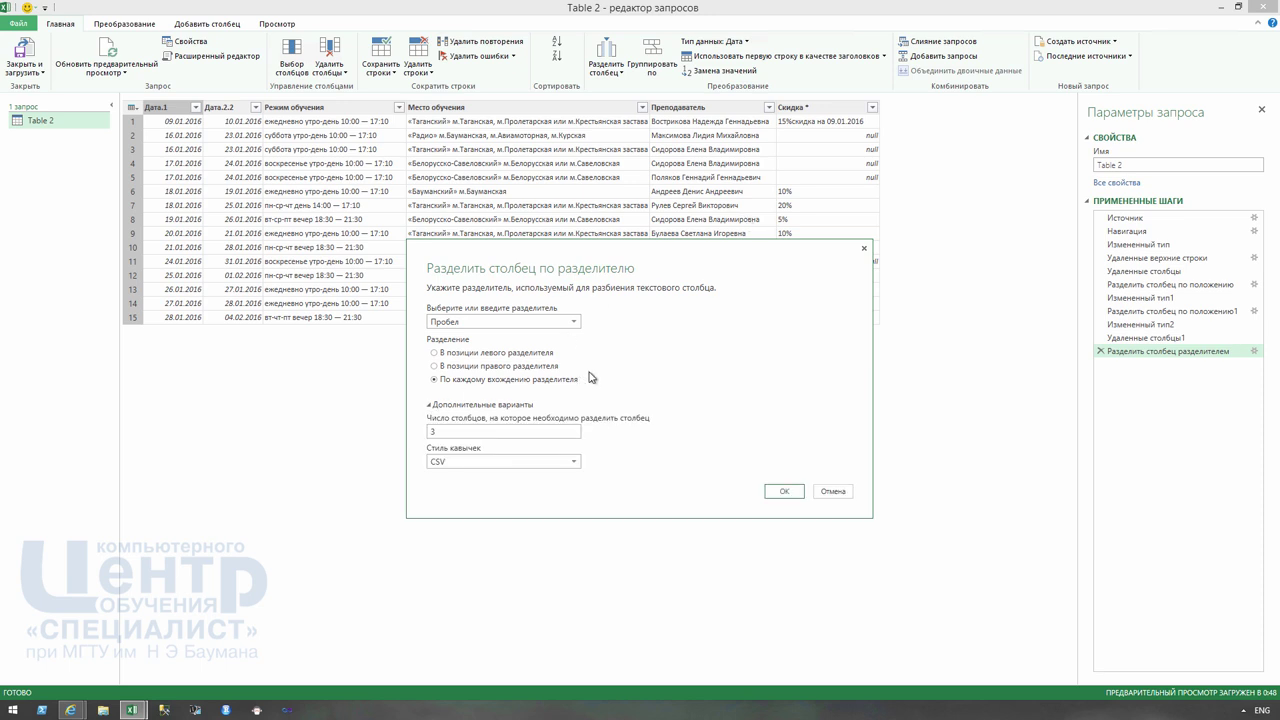
left_click(784, 491)
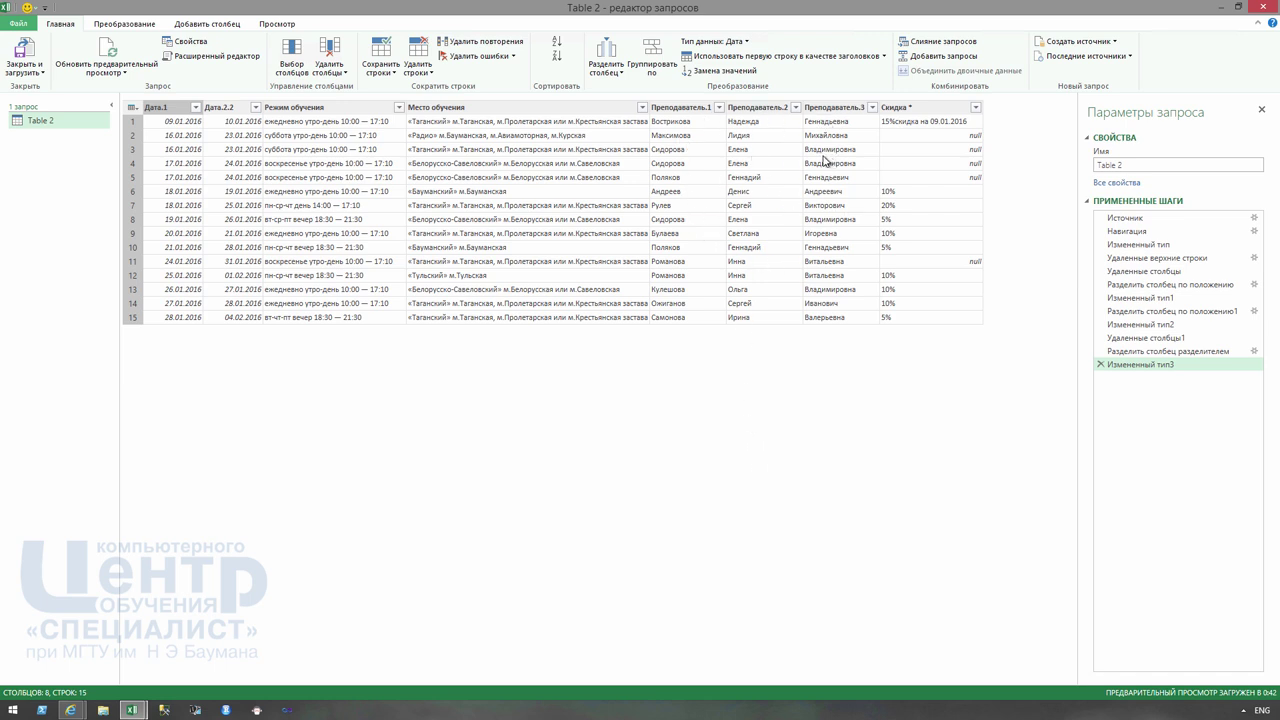
left_click(512, 112)
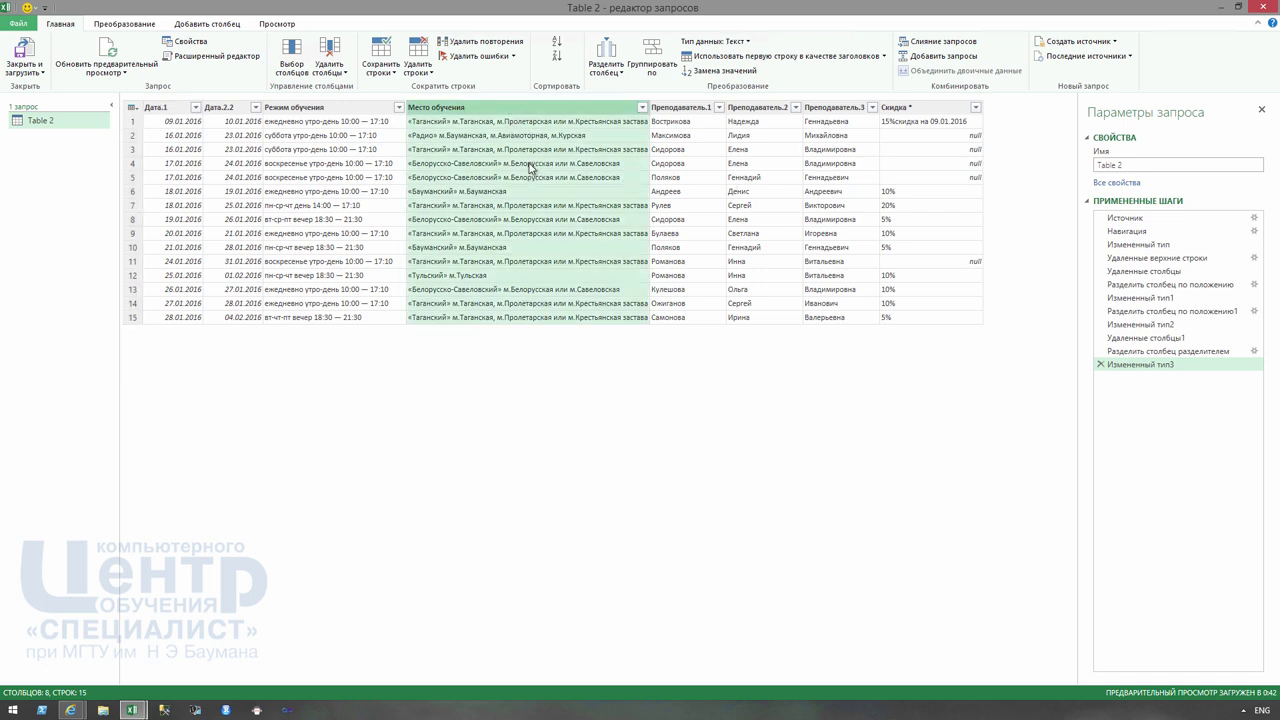
left_click(606, 68)
left_click(626, 89)
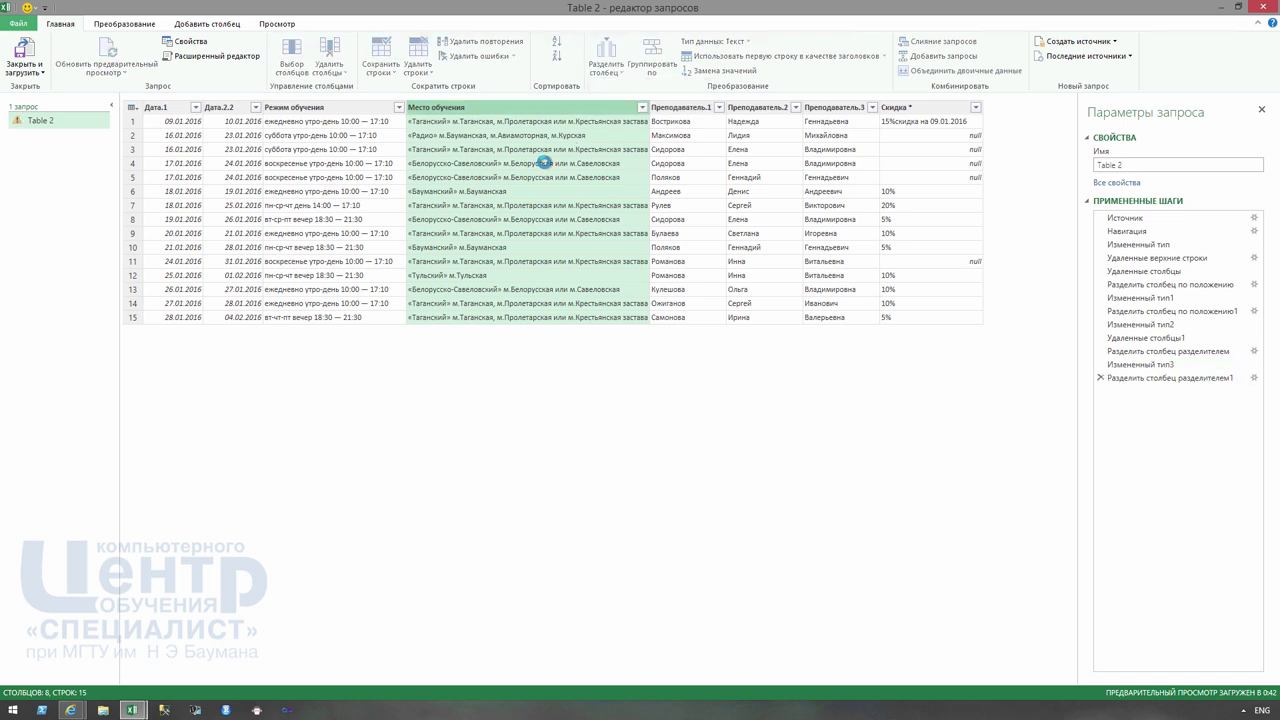
left_click(465, 332)
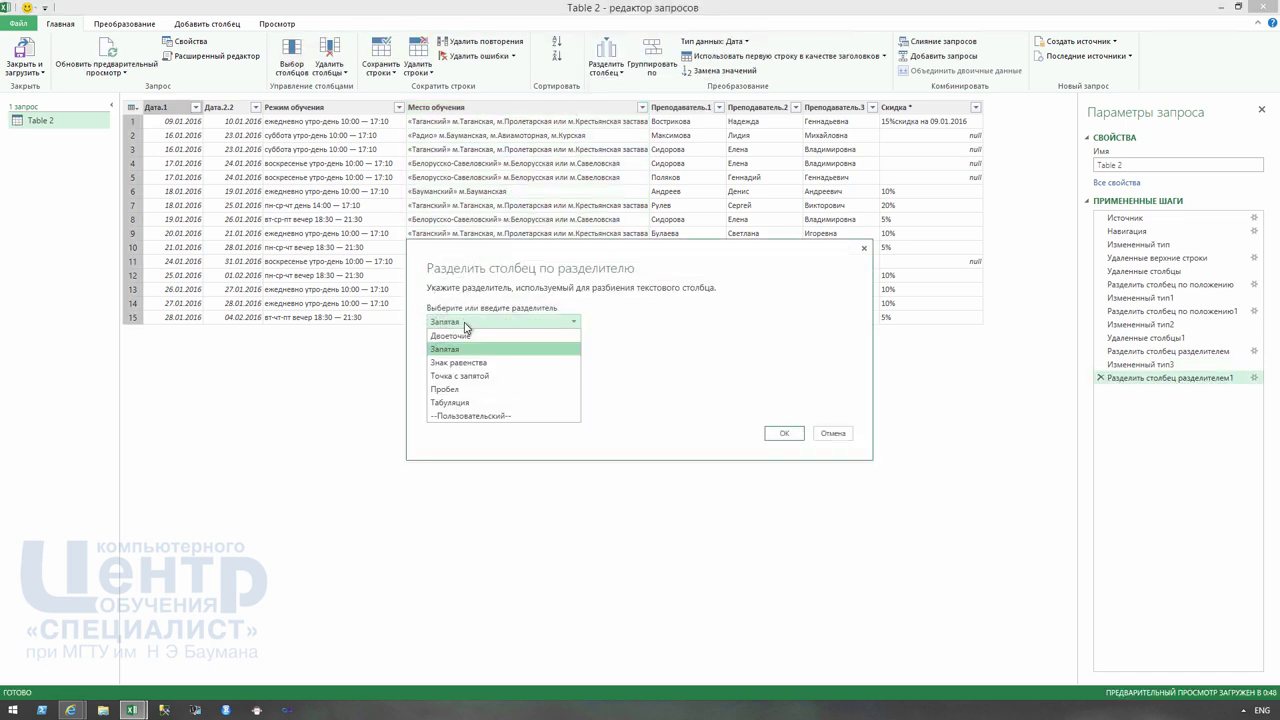
left_click(466, 326)
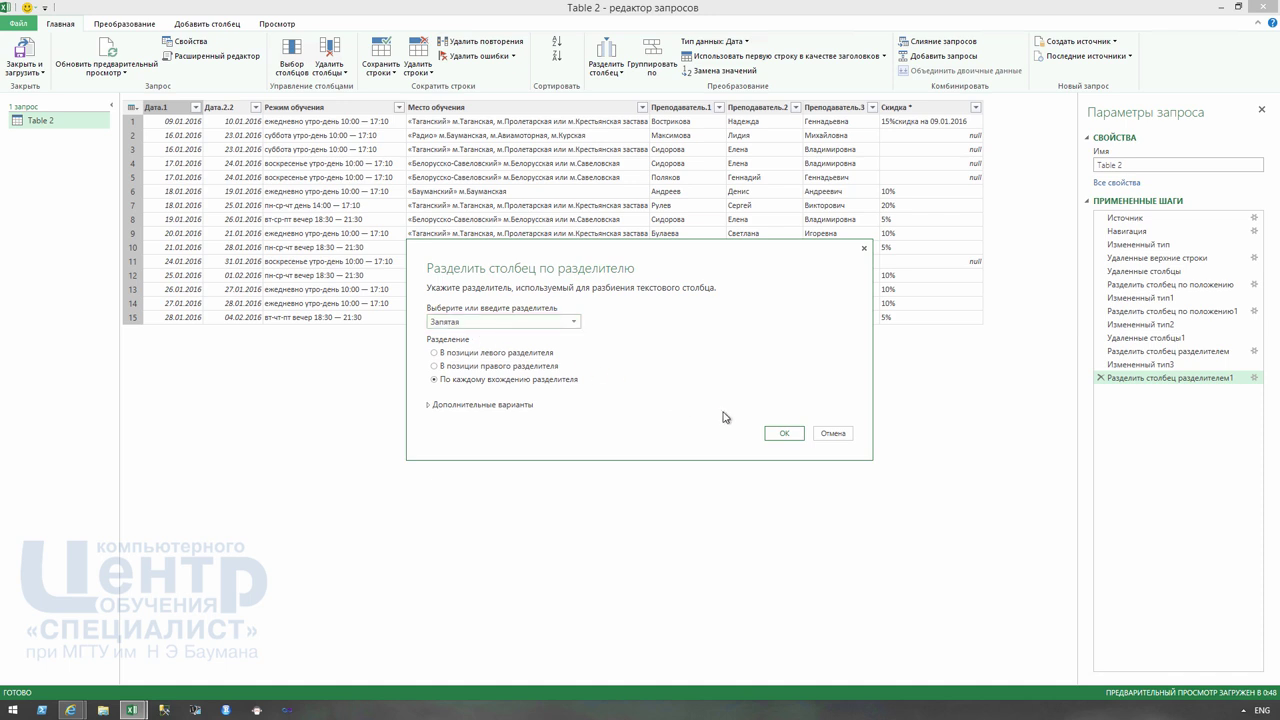
left_click(783, 433)
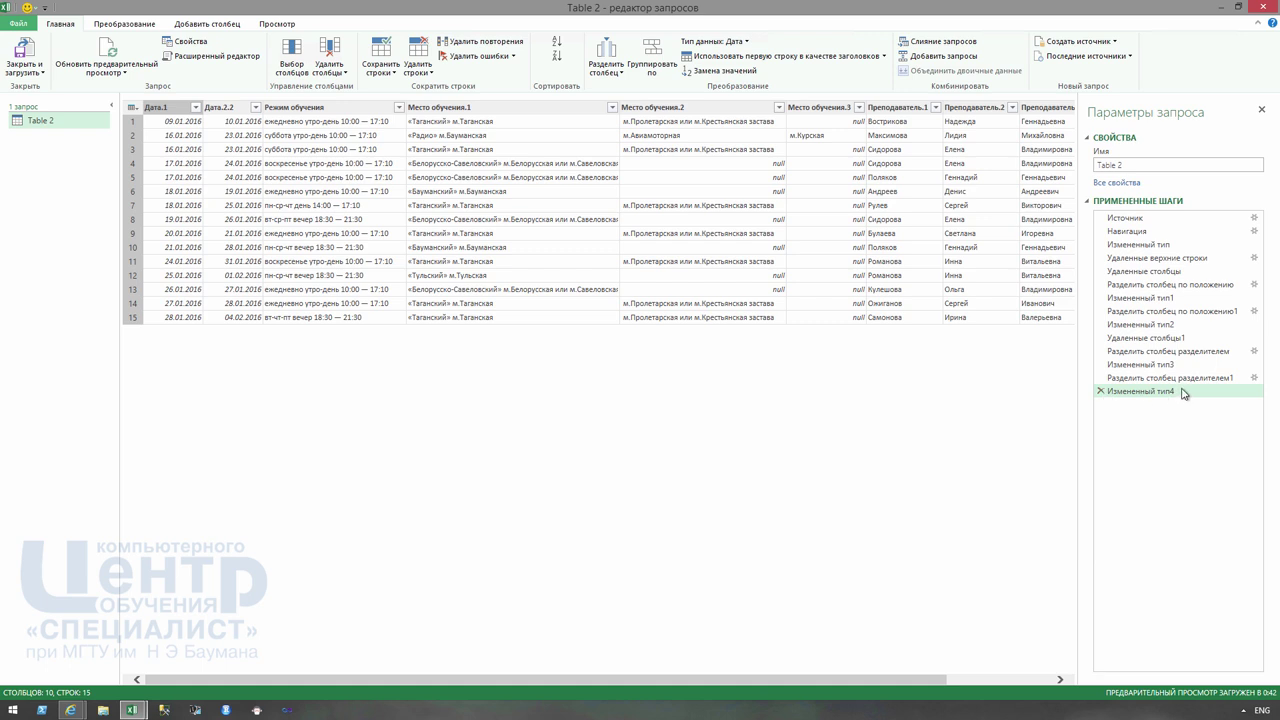
left_click(1100, 392)
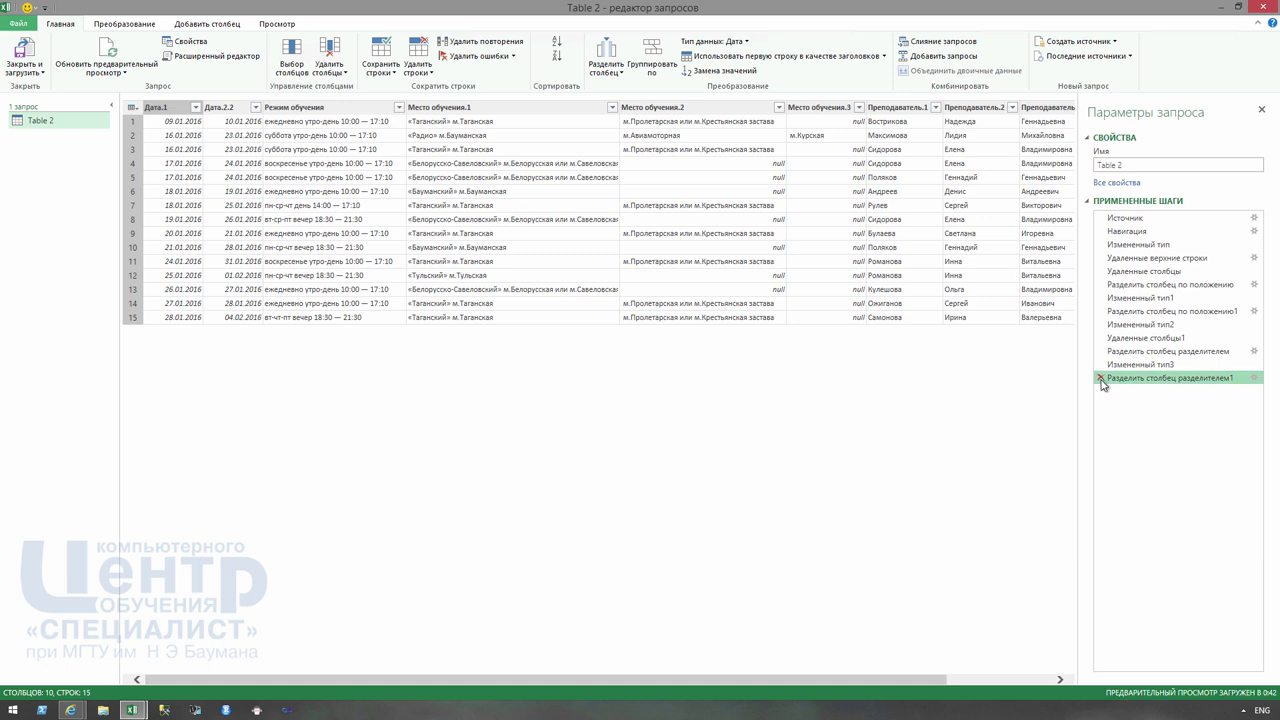
left_click(1101, 379)
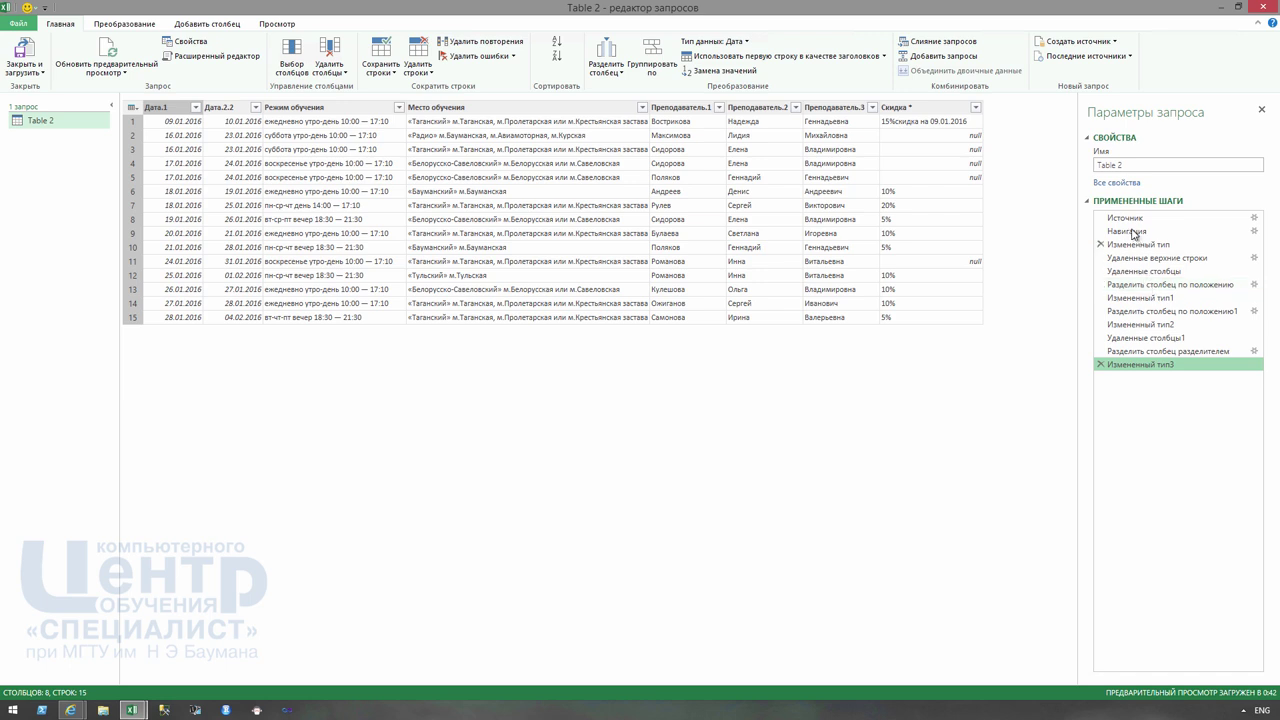
left_click(1127, 220)
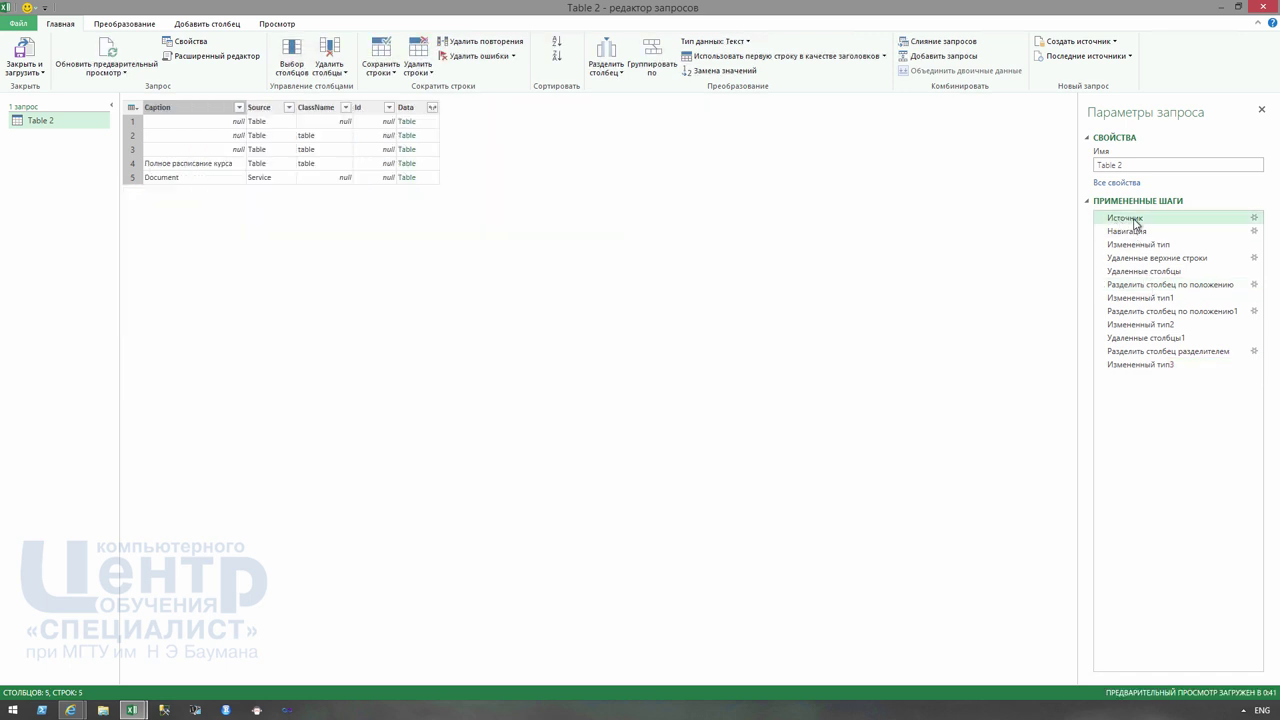
left_click(1253, 218)
left_click(602, 346)
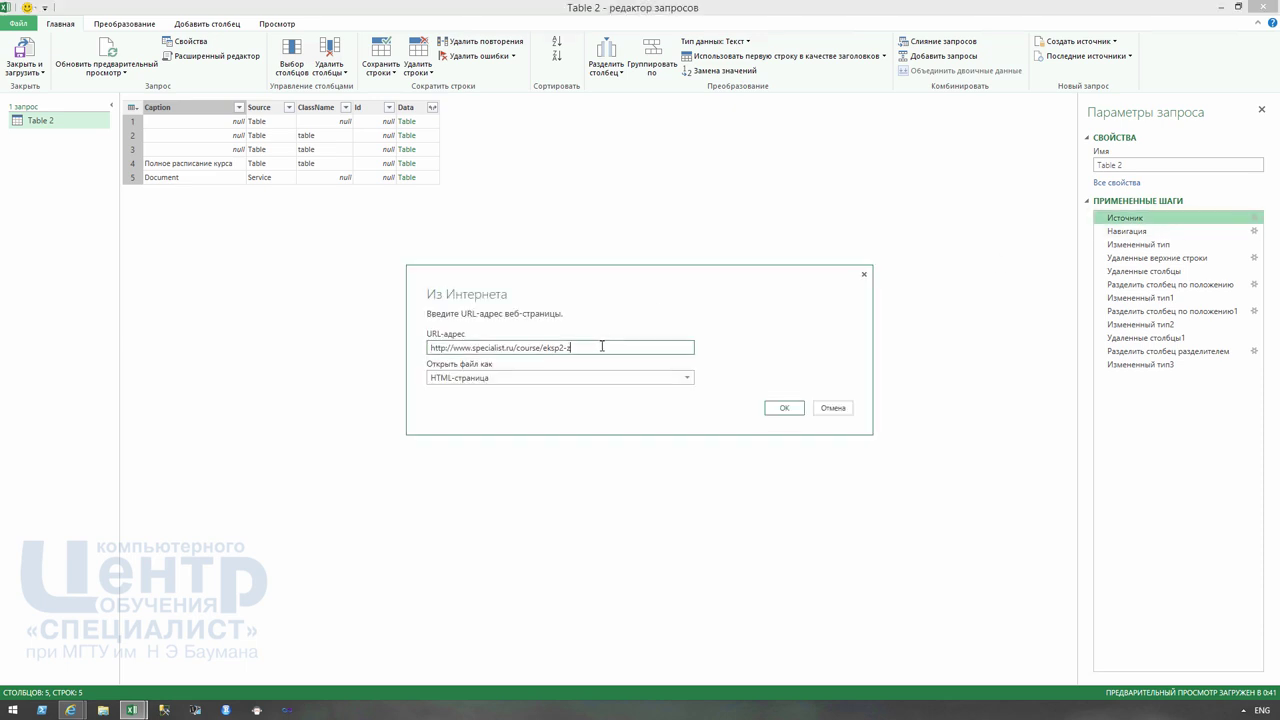
left_click(833, 409)
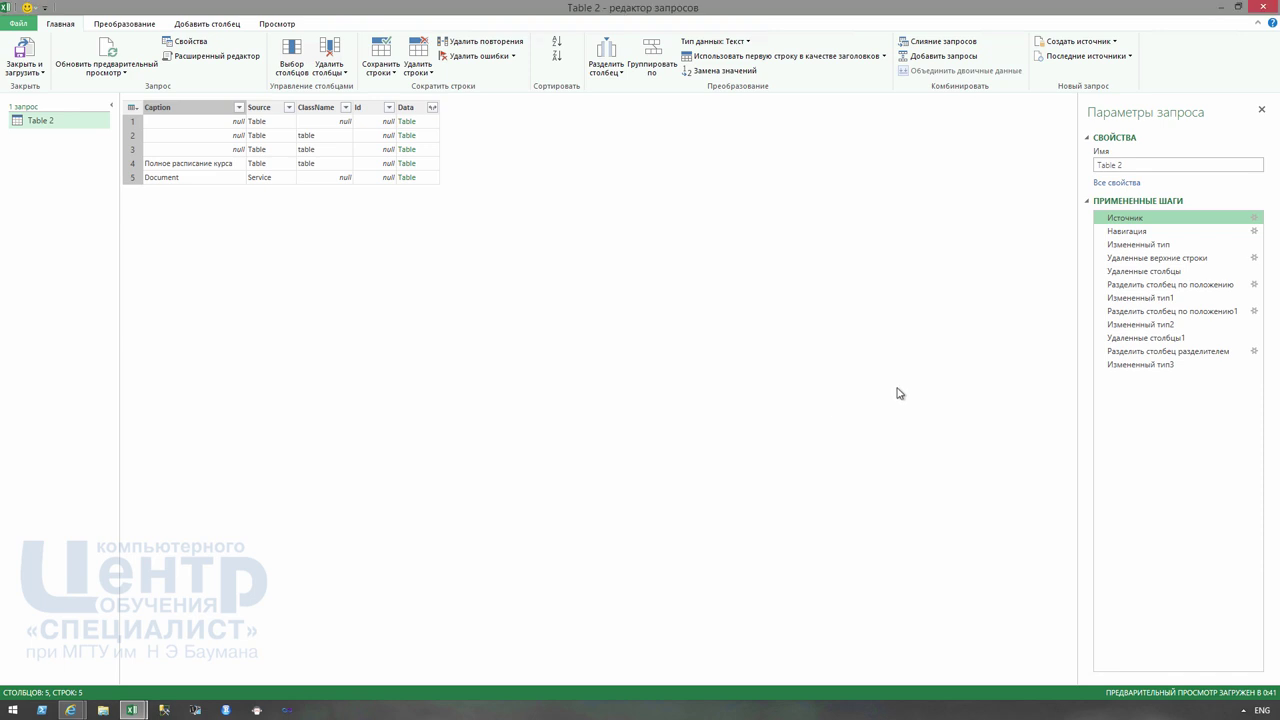
left_click(1119, 233)
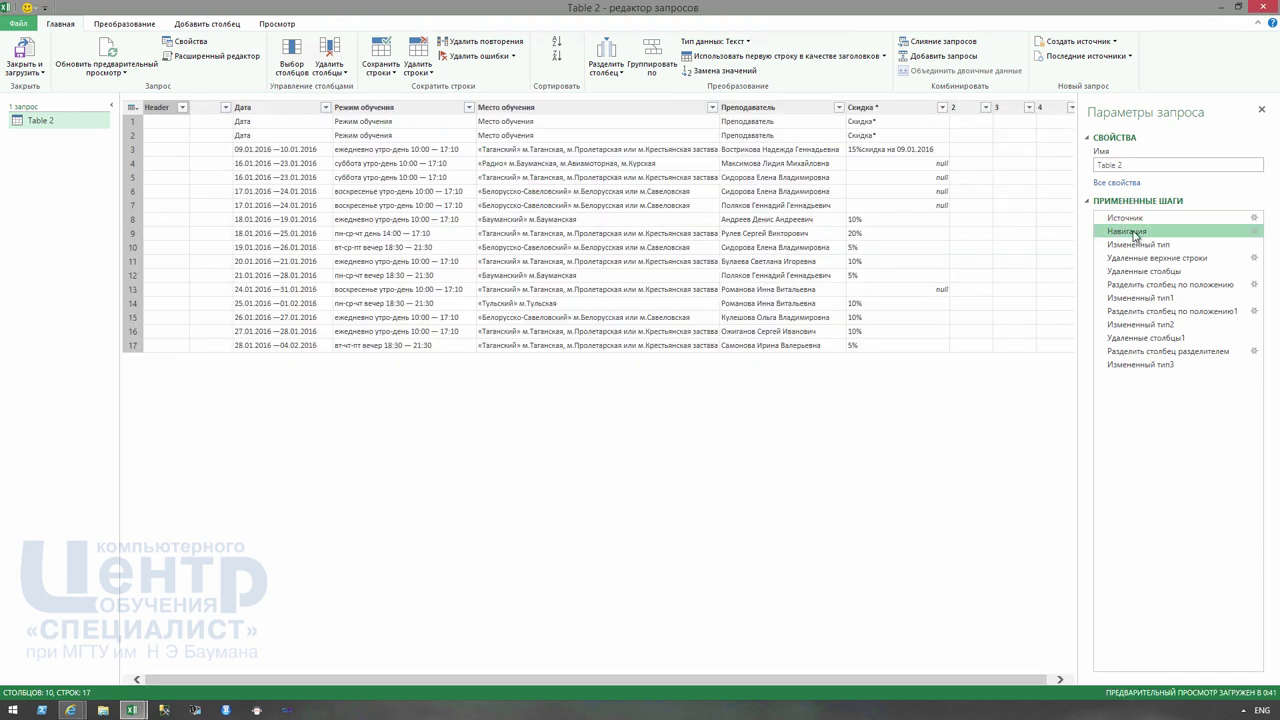
left_click(1256, 231)
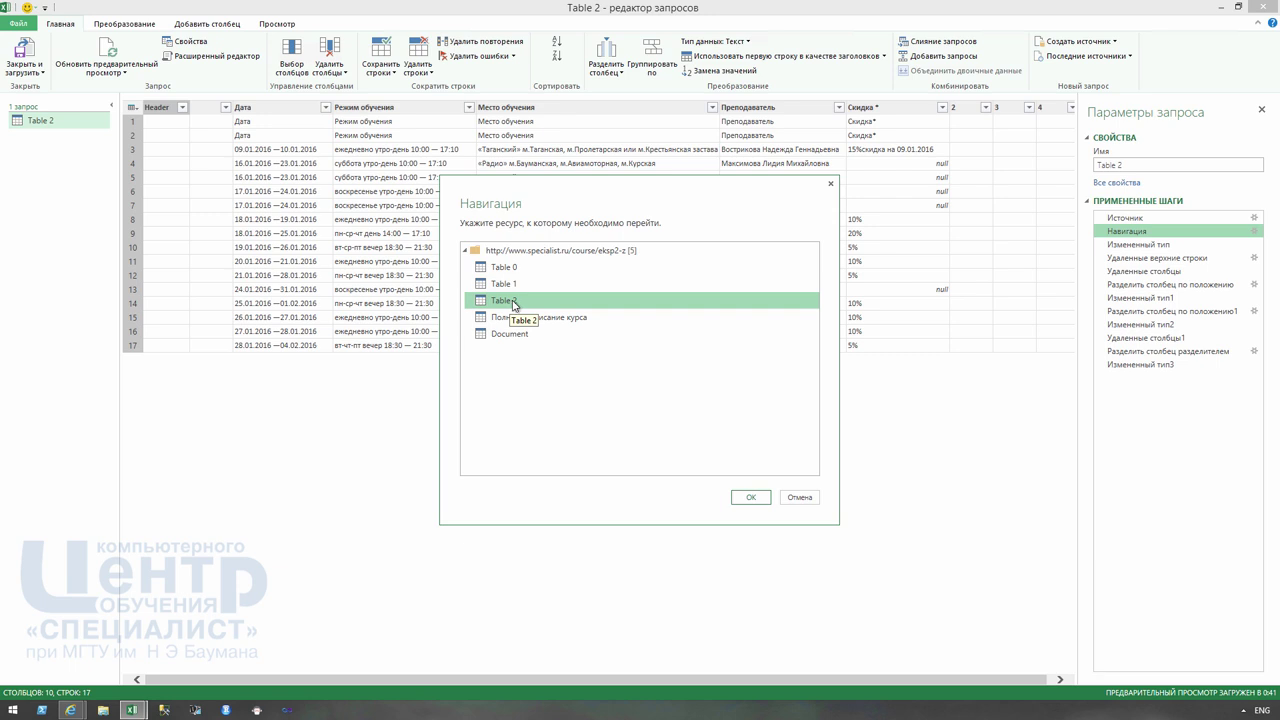
left_click(798, 497)
left_click(1152, 245)
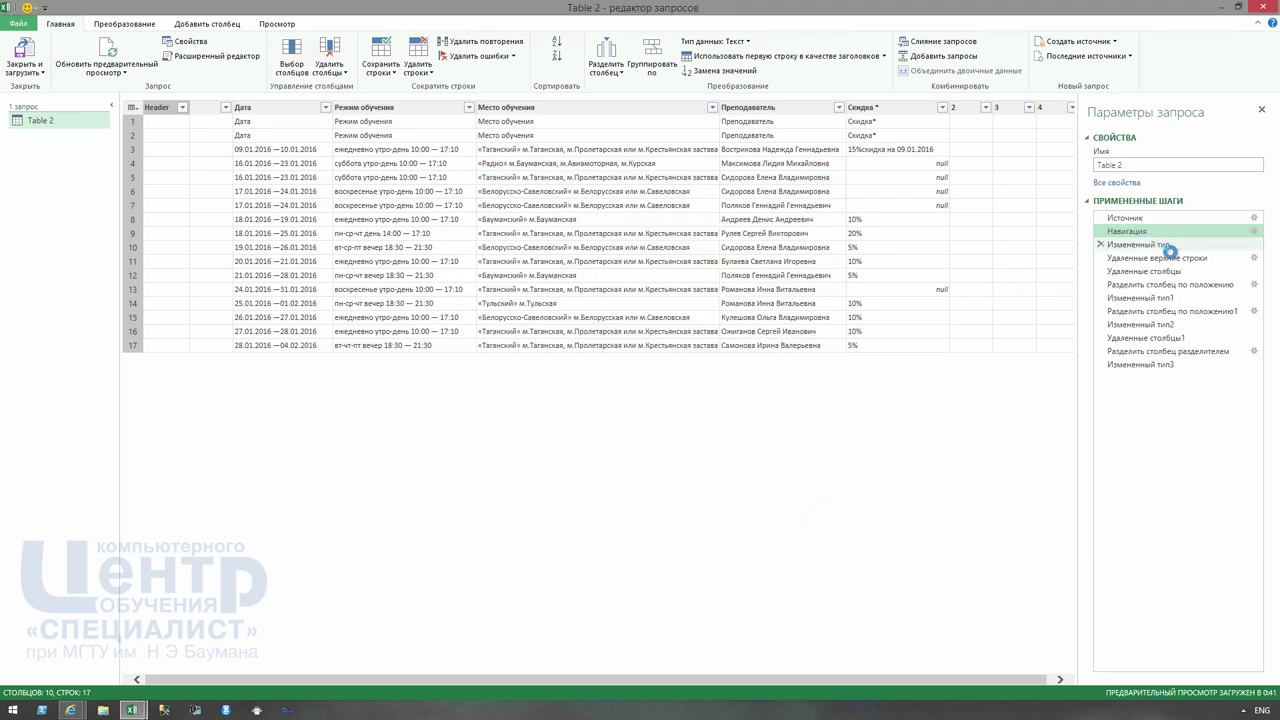
mouse_move(1160, 258)
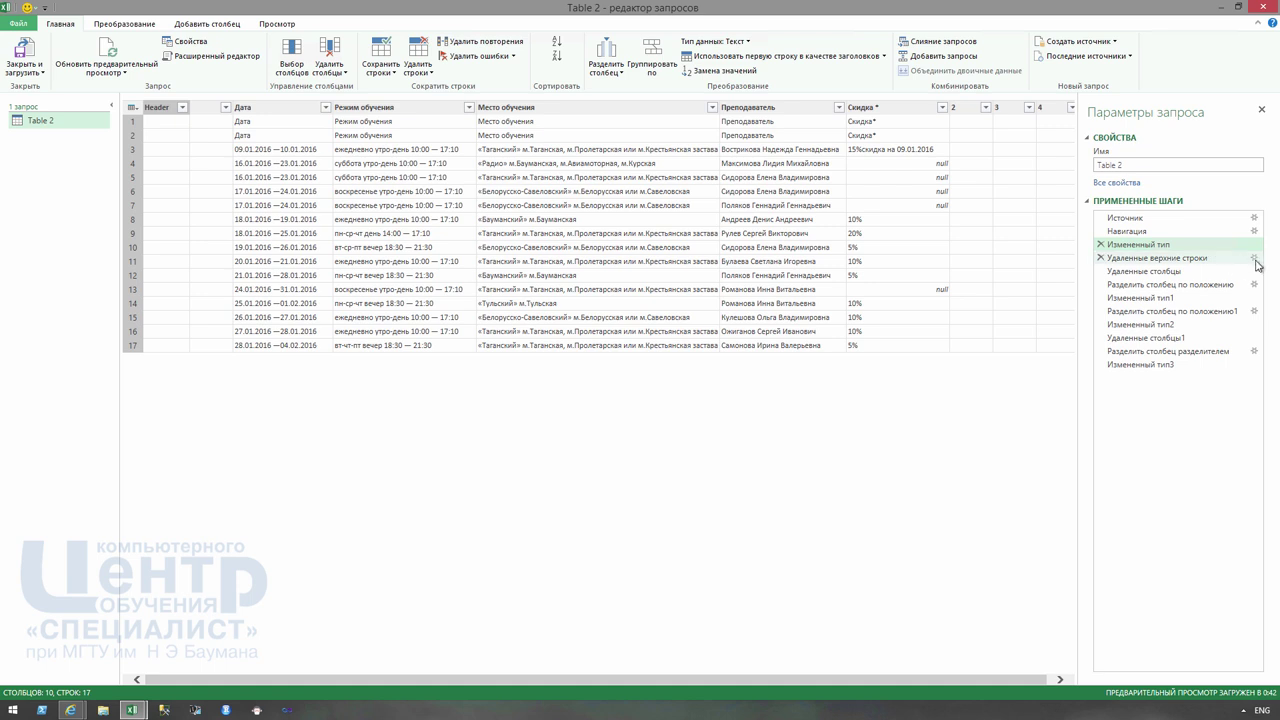
left_click(1254, 258)
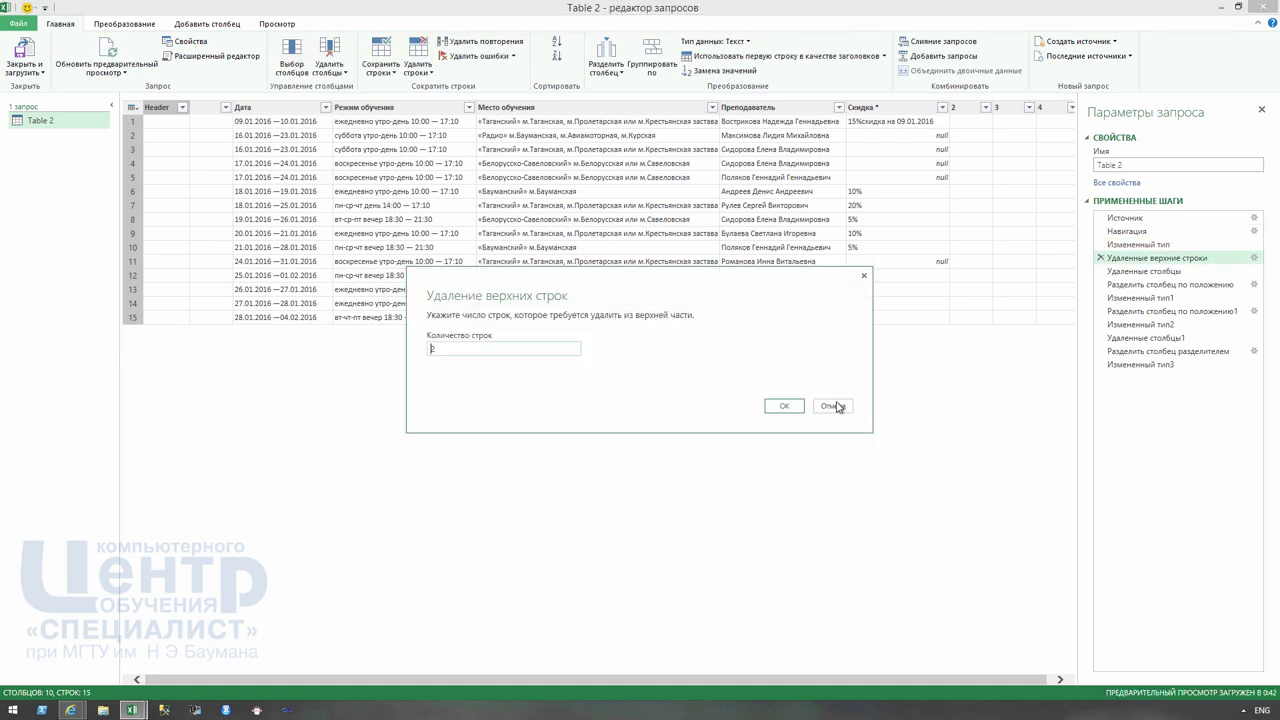
left_click(833, 405)
left_click(1132, 366)
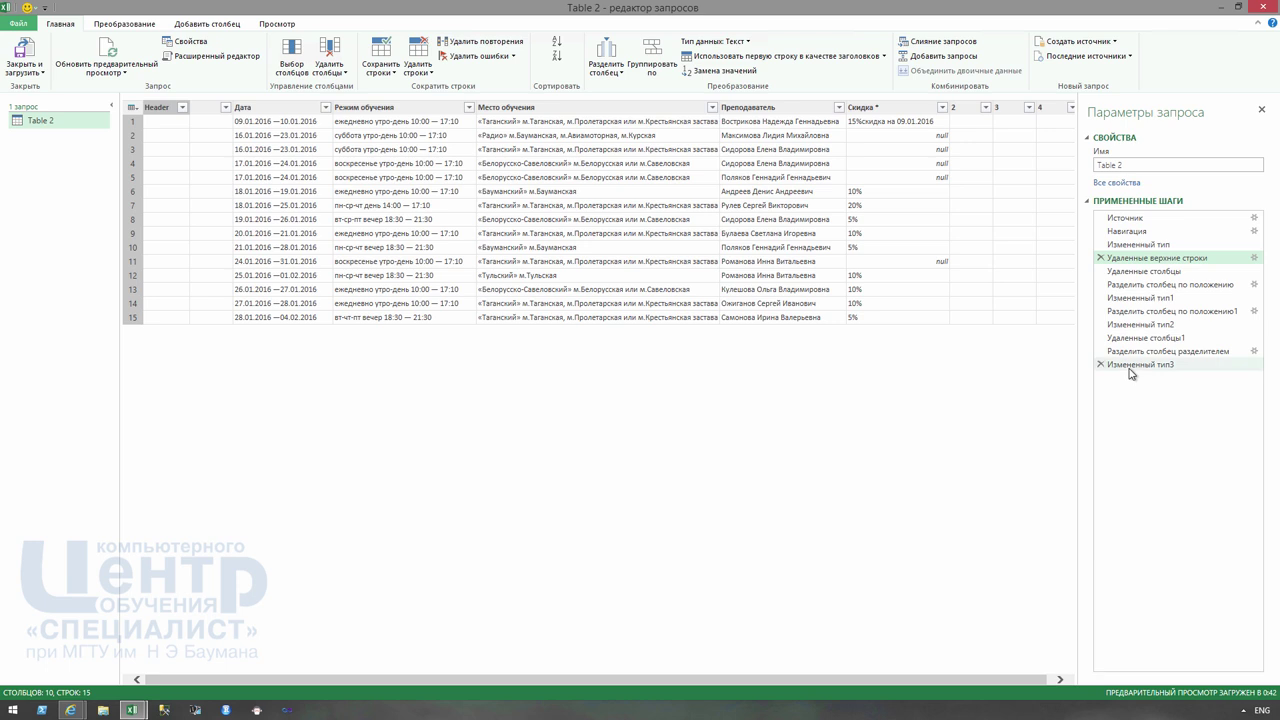
left_click(1127, 369)
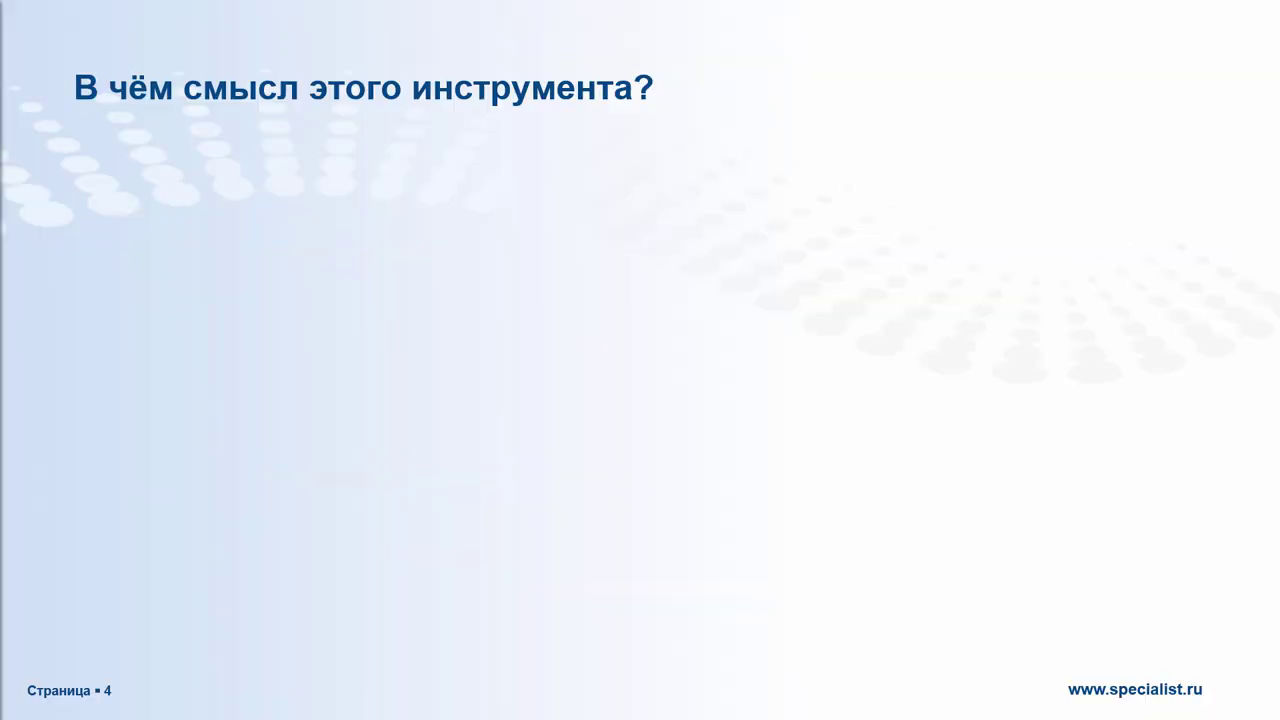
- Advance the slideshow to slide 5, about working with a query instead of a data-source connection
key("Right")
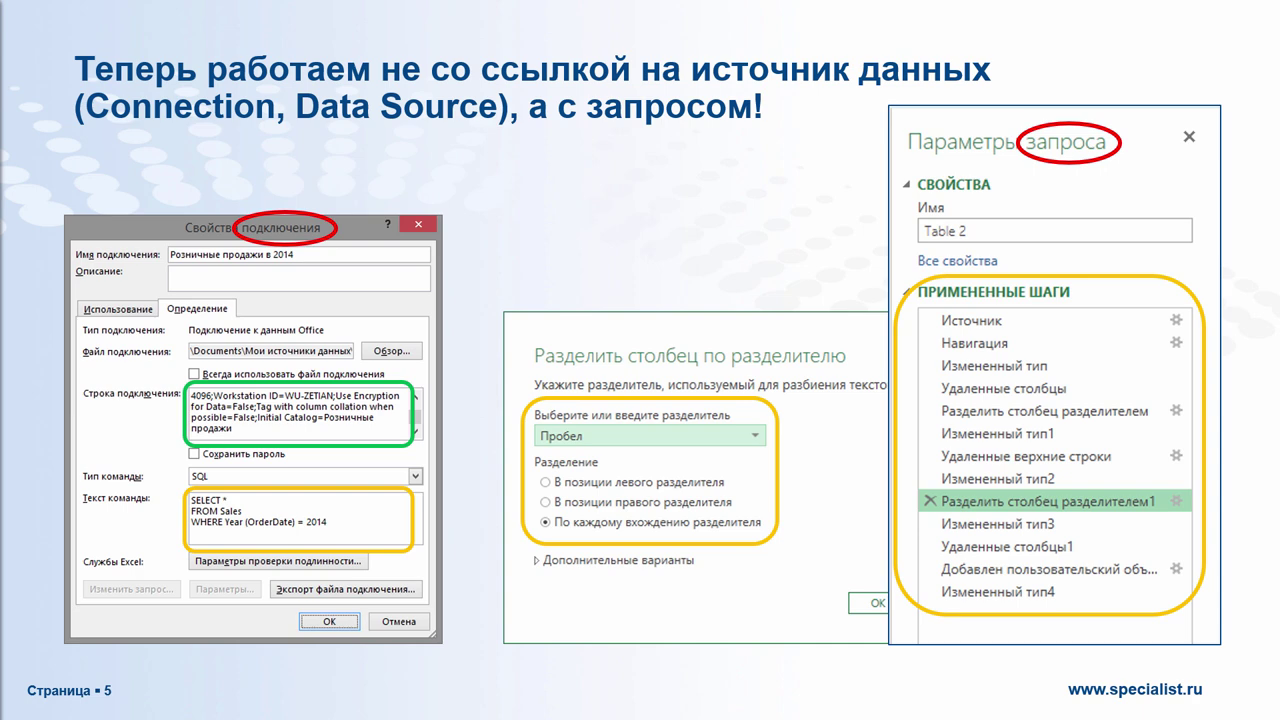
- Advance past the last slide to get back to the Table 2 query editor
key("Right")
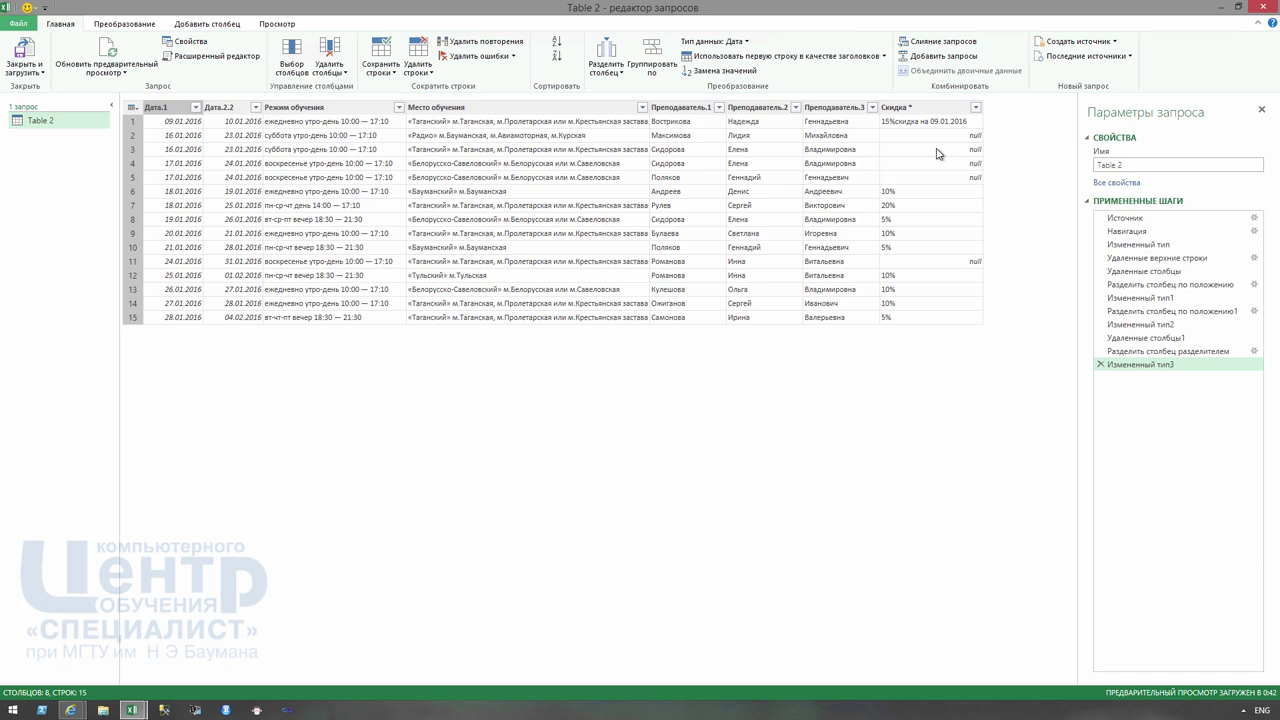
- Split Скидка once after its first 3 characters into Скидка.1 percentages and Скидка.2 text
left_click(921, 107)
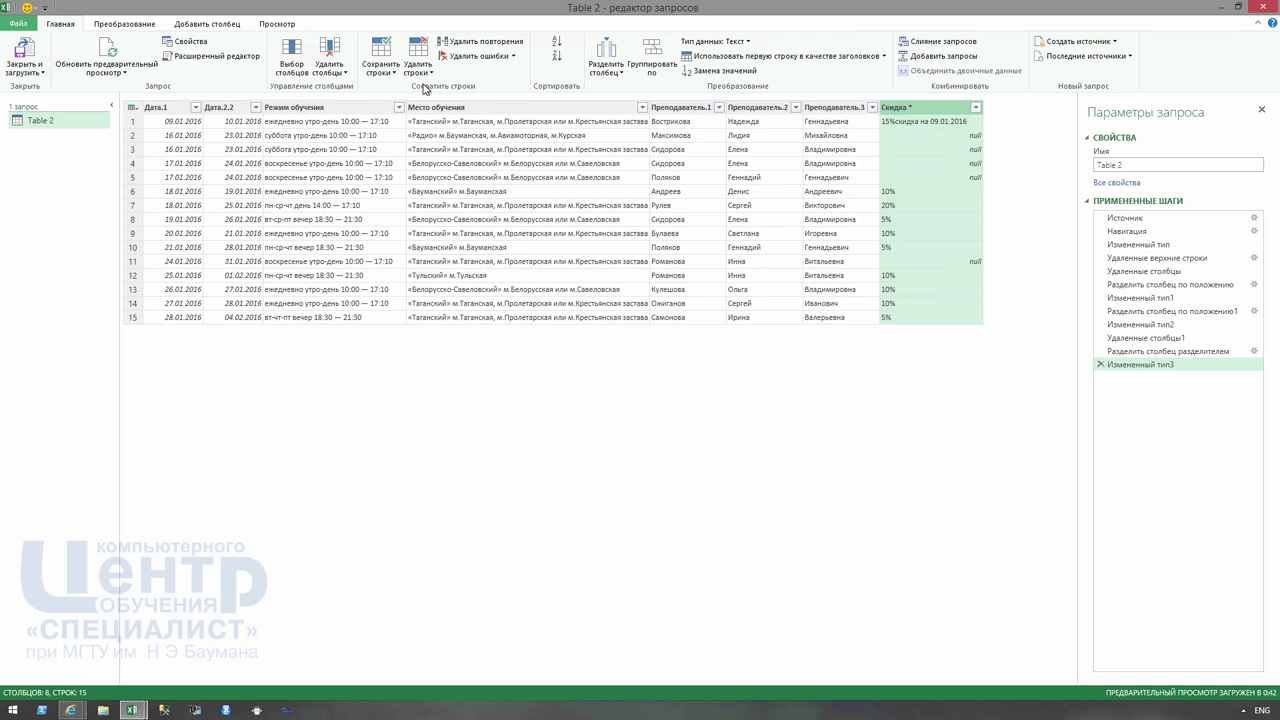
left_click(606, 78)
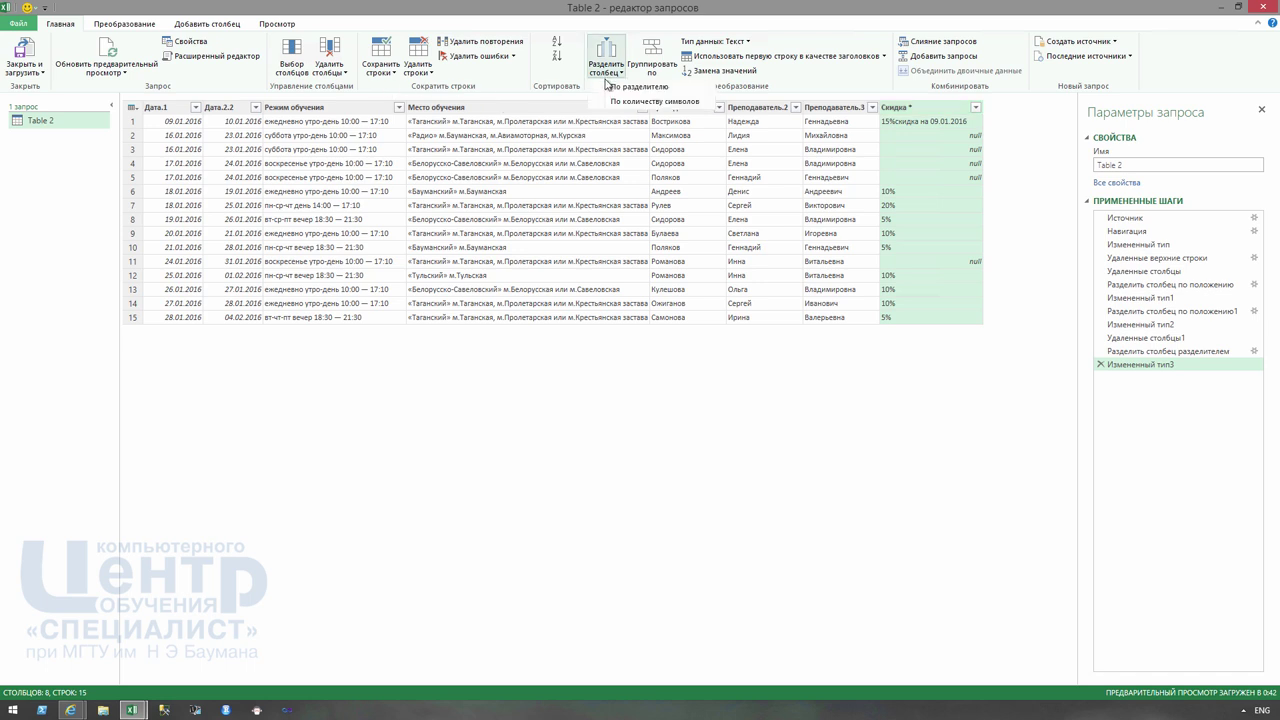
left_click(640, 101)
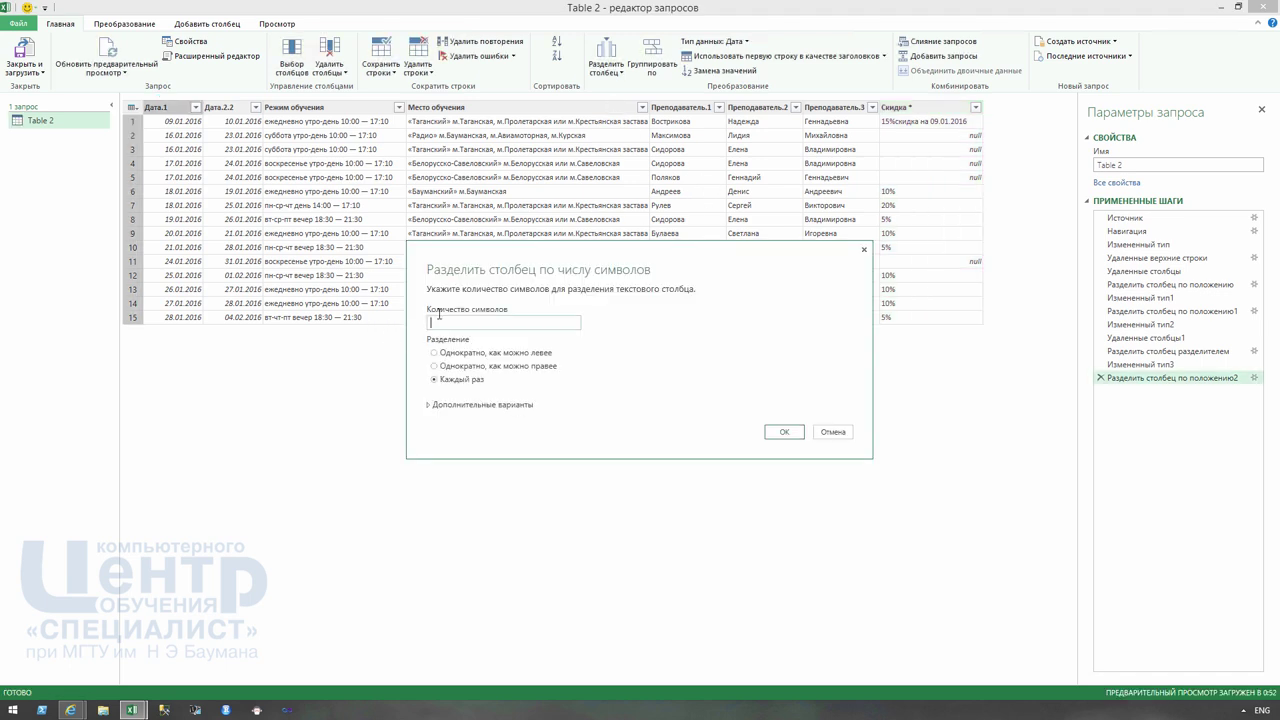
type("3")
left_click(498, 354)
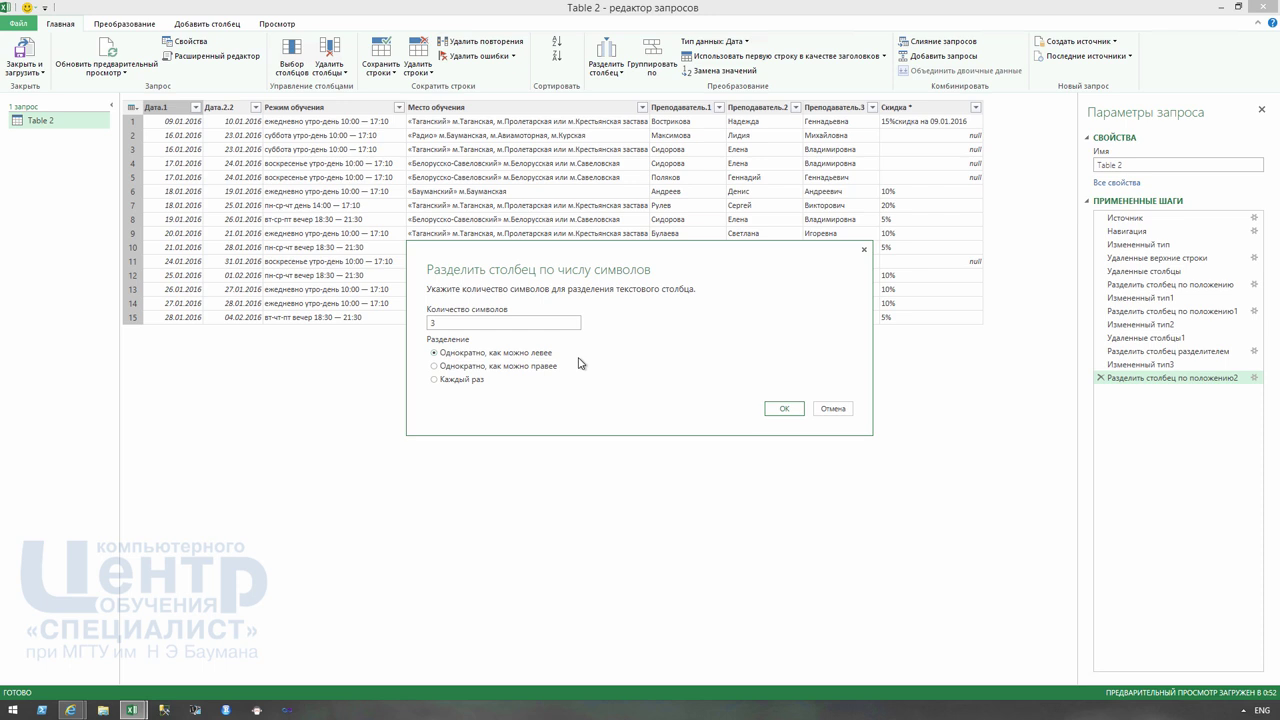
left_click(784, 408)
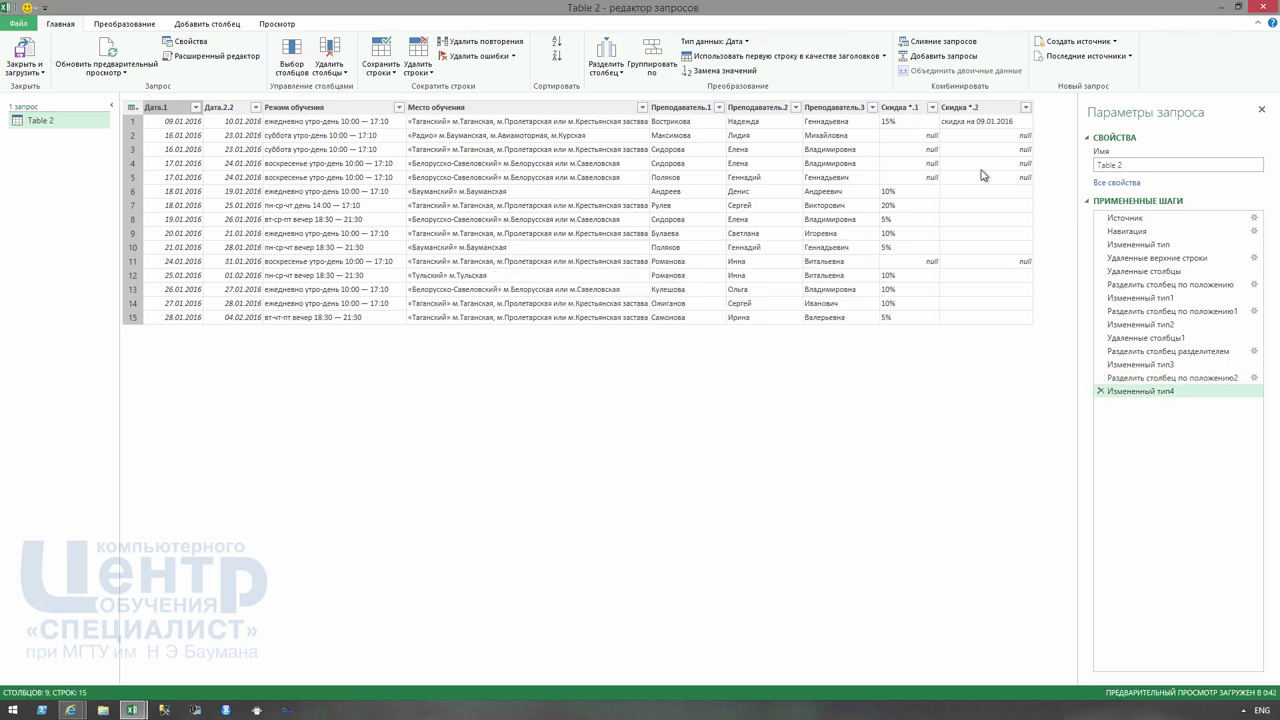
left_click(988, 112)
right_click(988, 115)
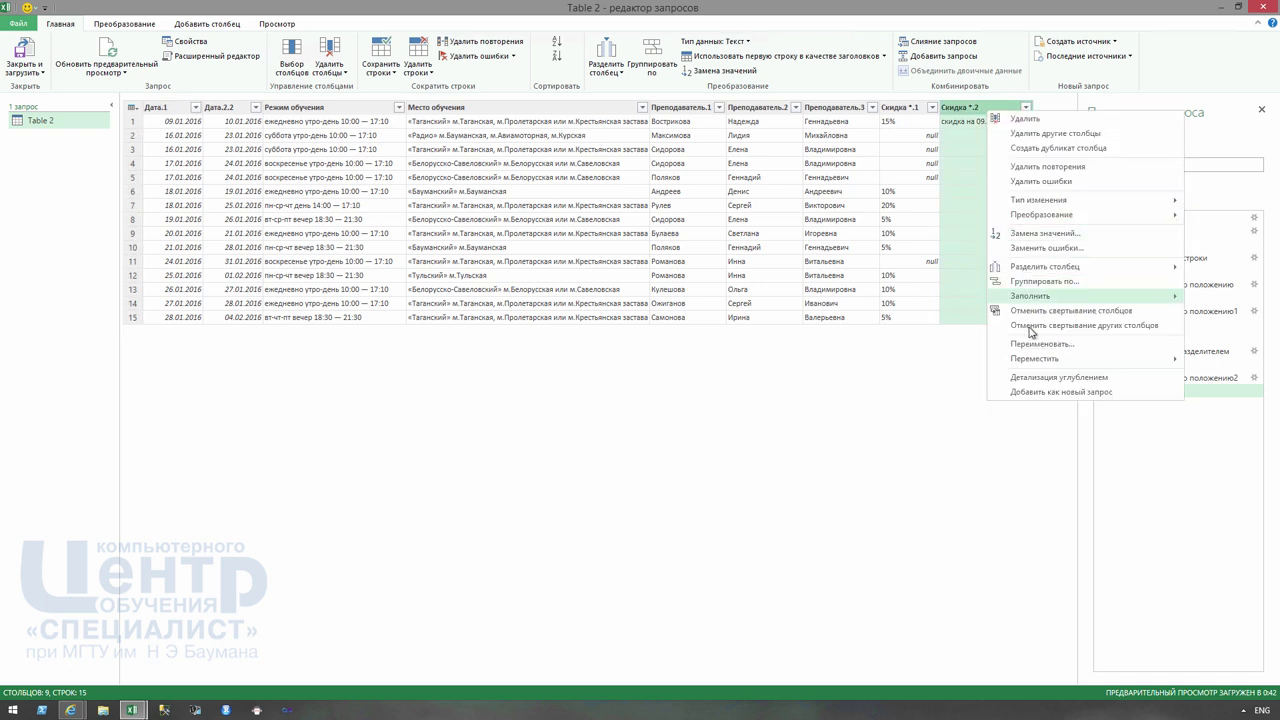
mouse_move(1040, 200)
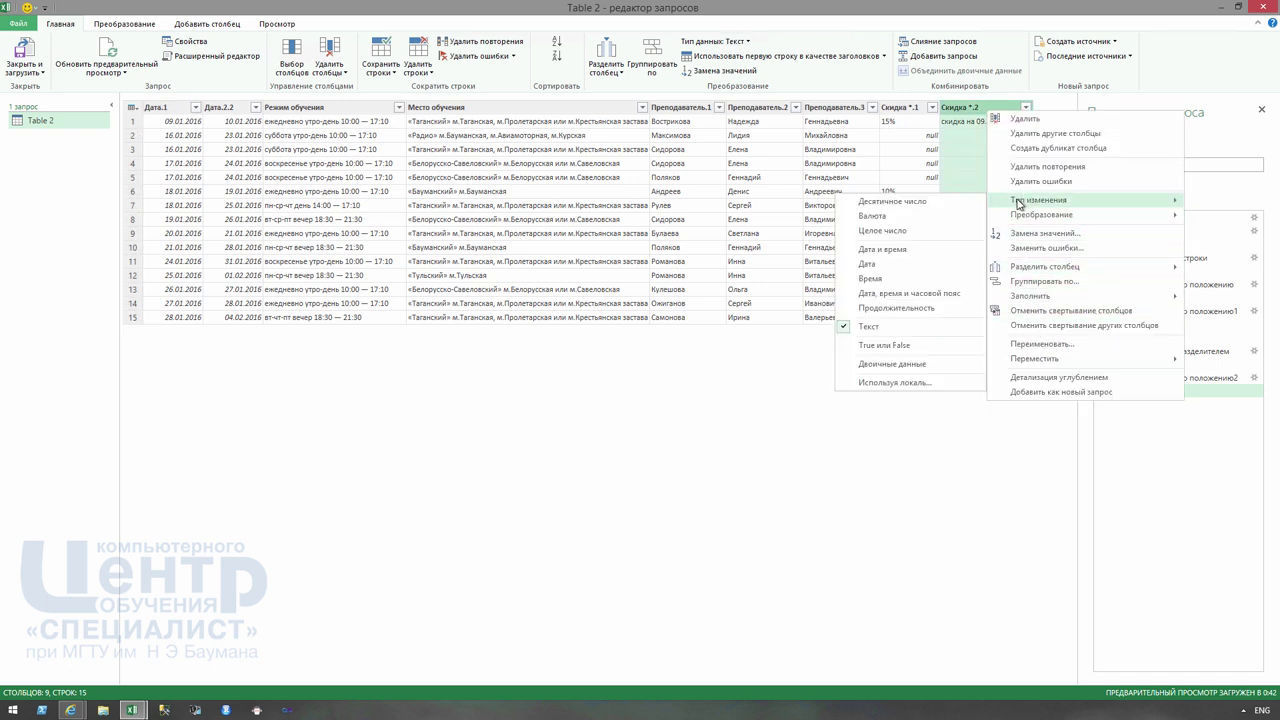
- Remove the Скидка *.2 column, try Целое число on Скидка *.1, then revert to Удаленные столбцы2
left_click(331, 77)
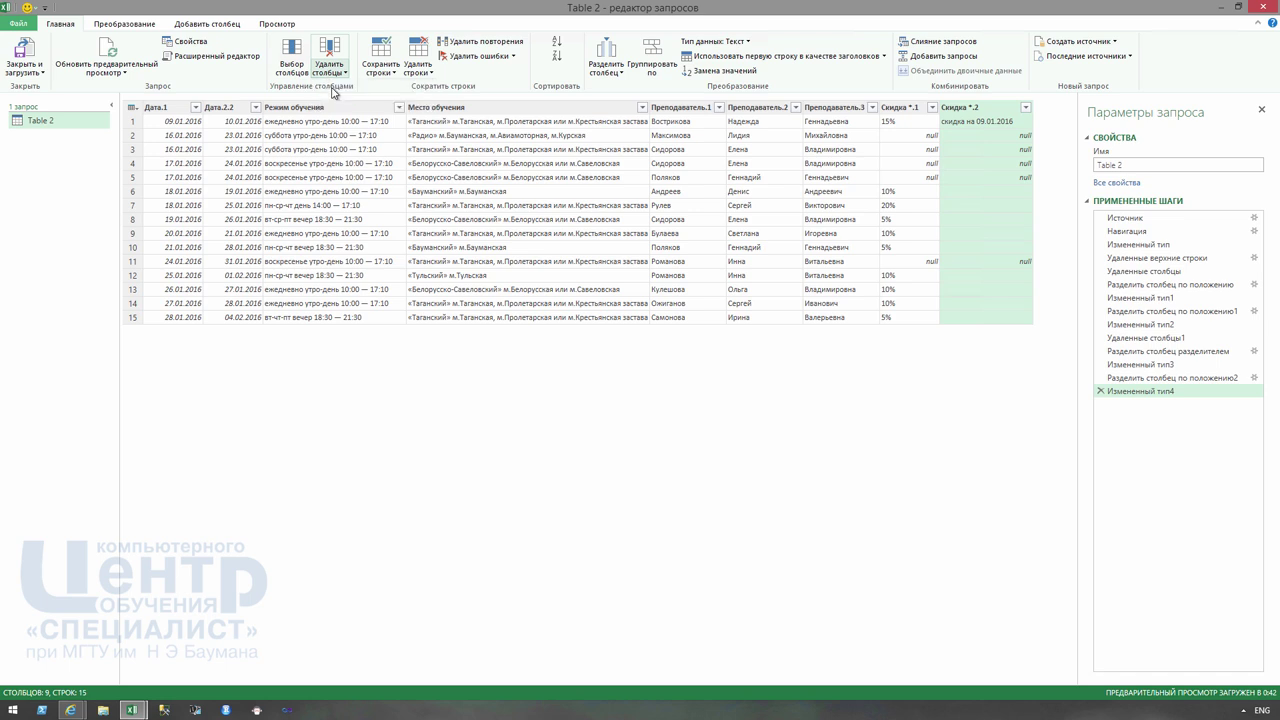
left_click(338, 90)
left_click(898, 108)
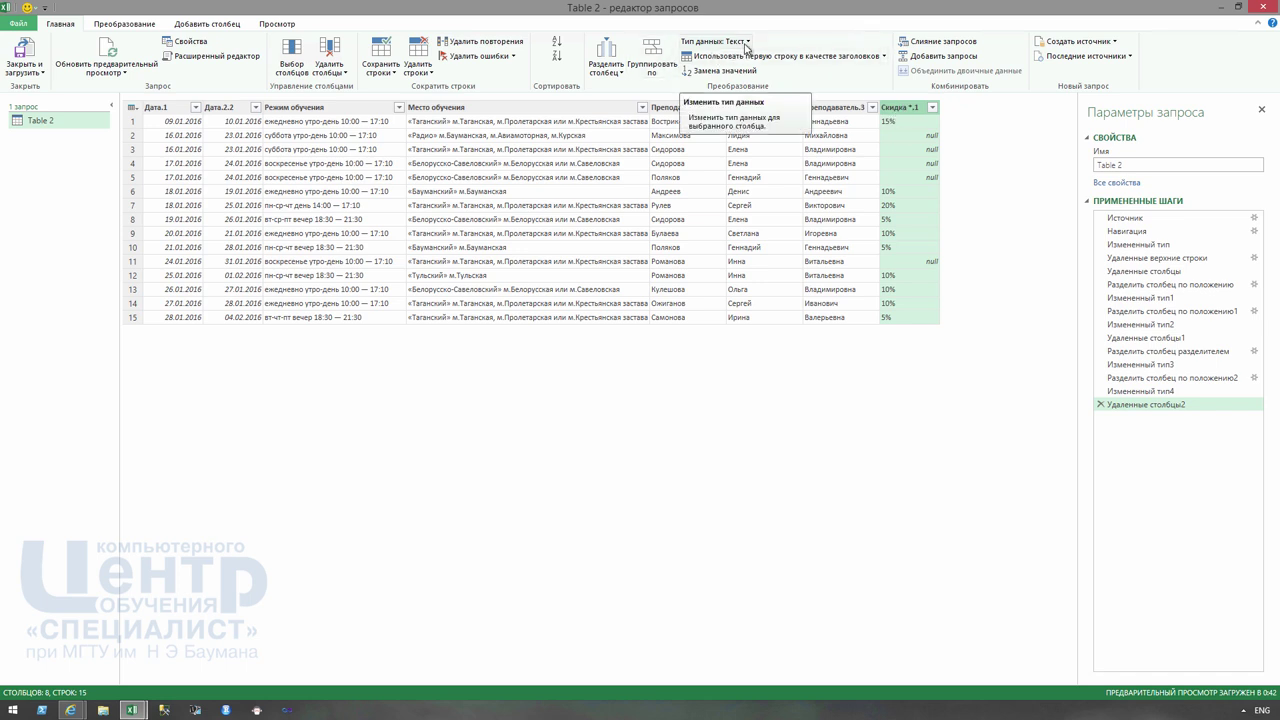
left_click(745, 42)
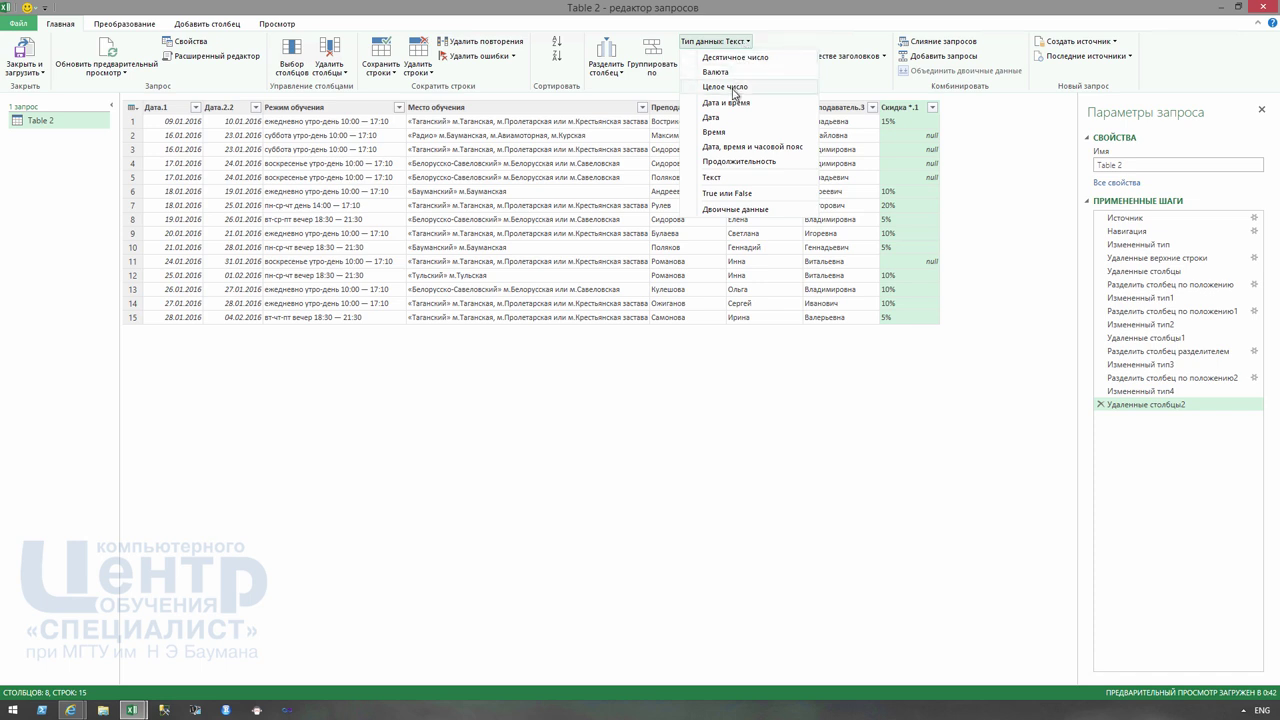
left_click(735, 88)
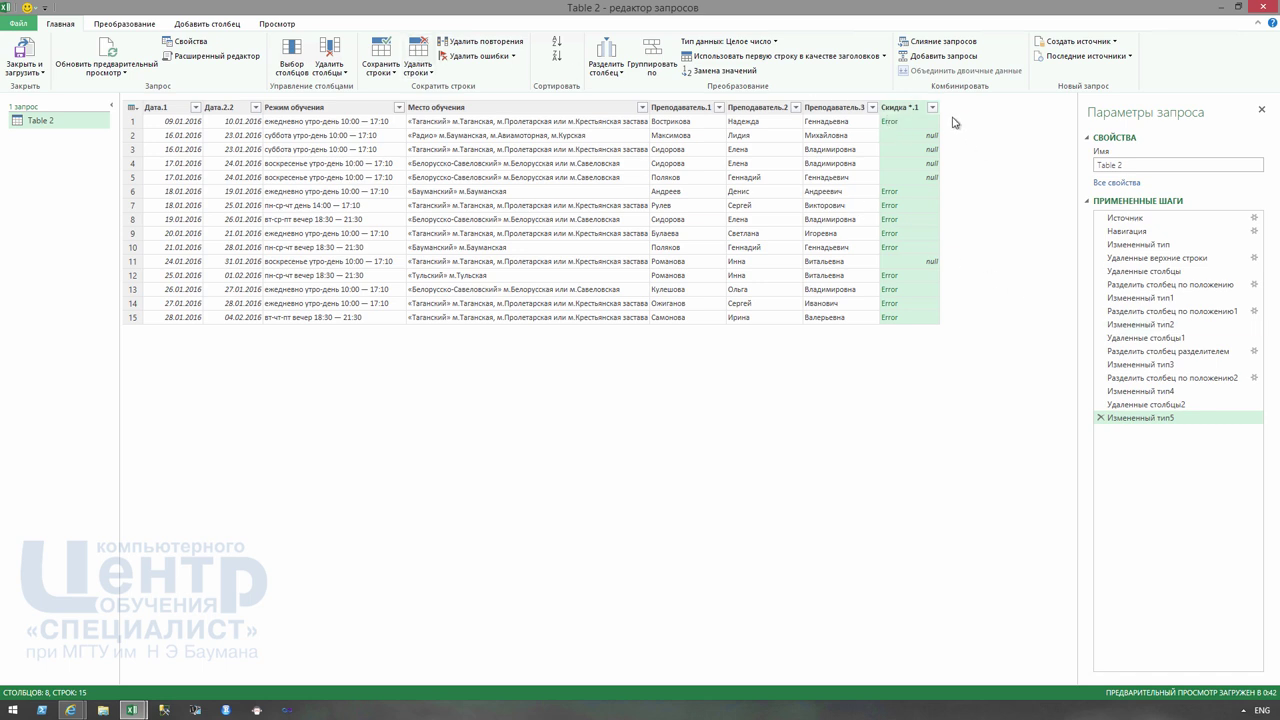
left_click(1135, 405)
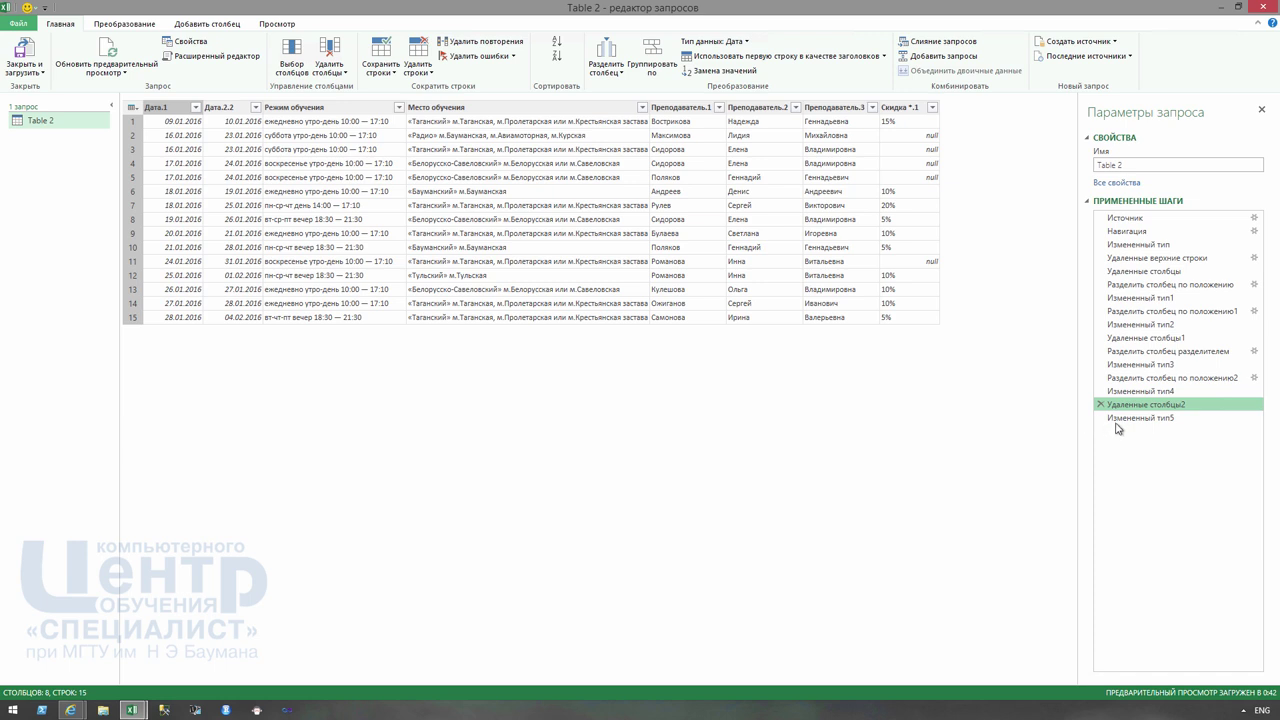
- Replace % with nothing in Скидка *.1 as an inserted step, then return to Измененный тип5
left_click(900, 108)
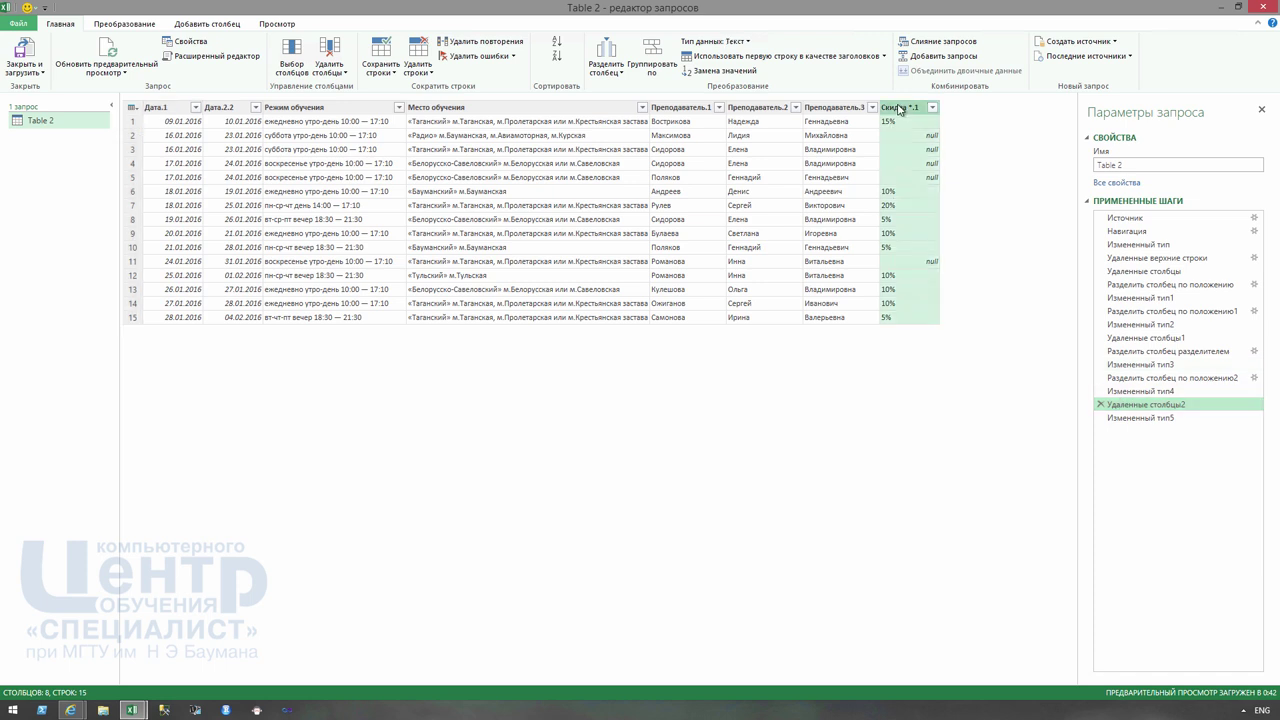
left_click(752, 73)
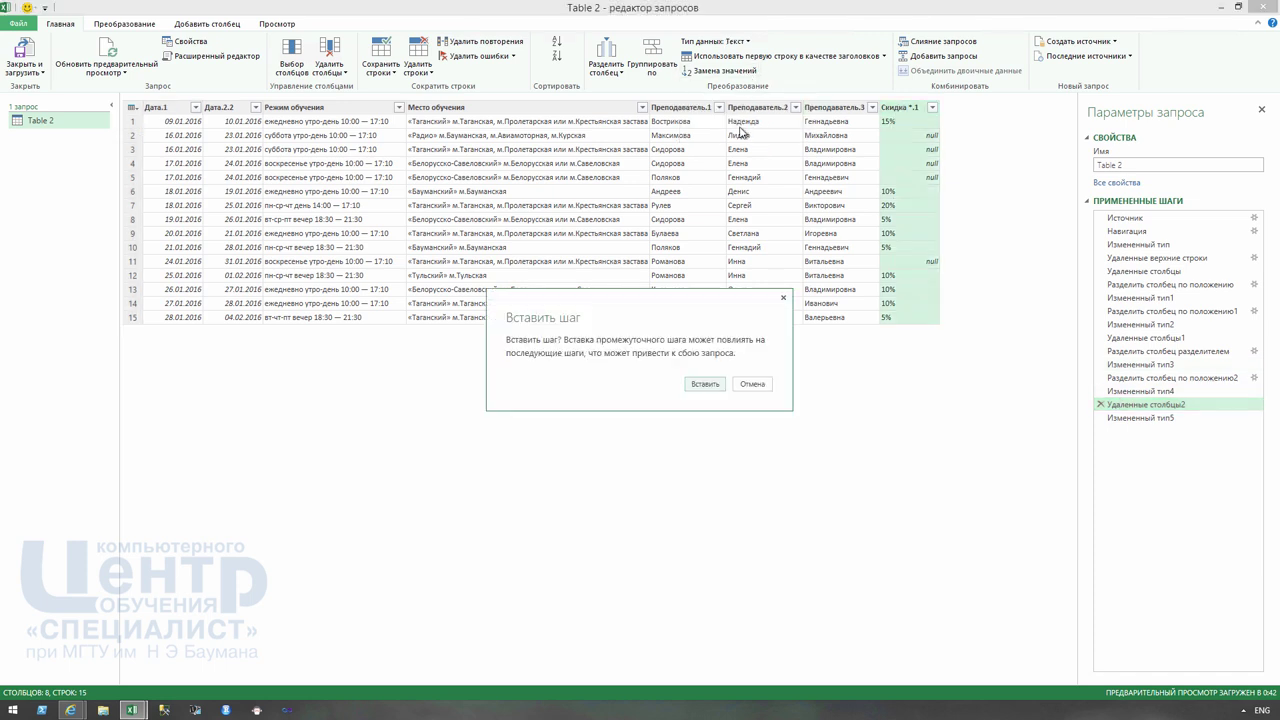
left_click(706, 384)
type("%")
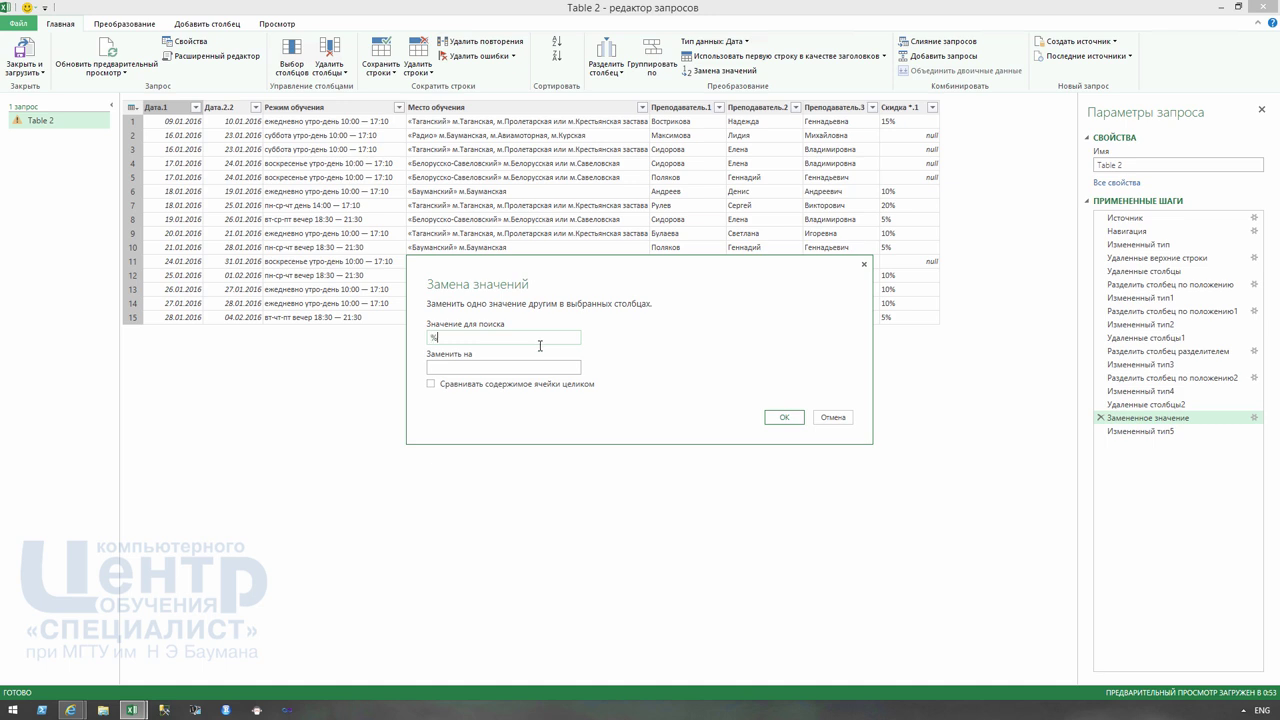
left_click(503, 367)
left_click(784, 417)
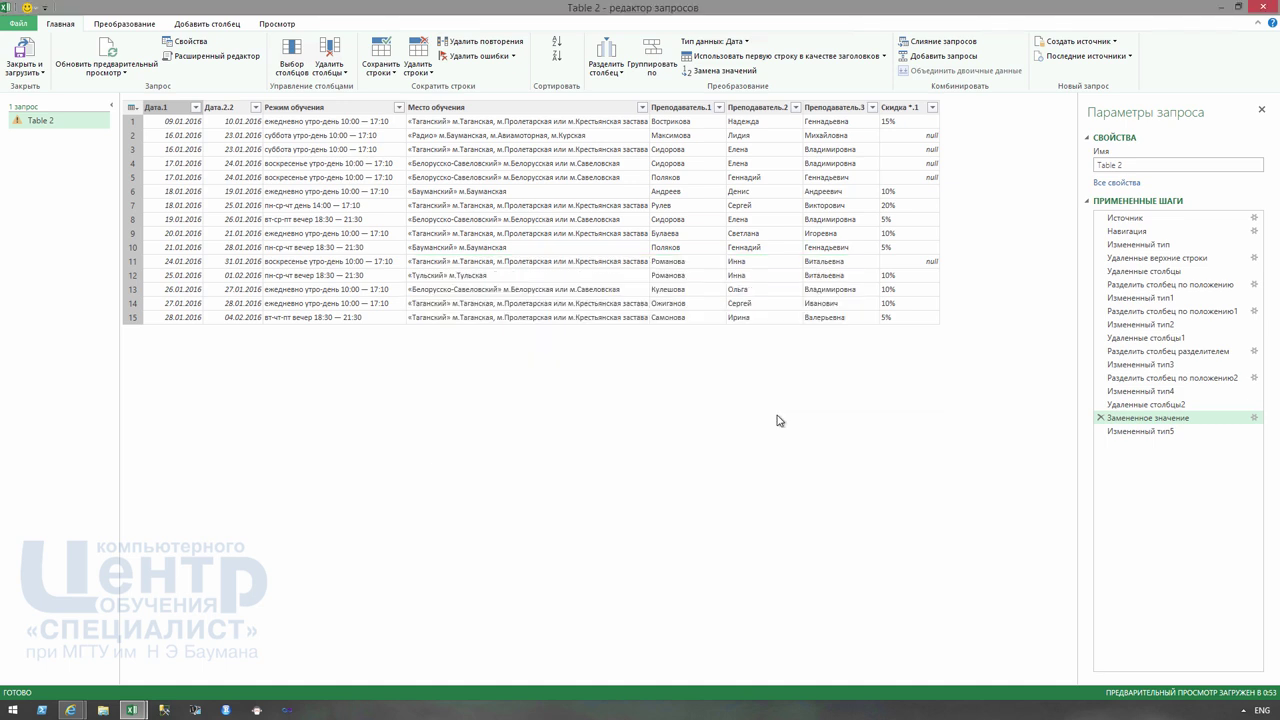
left_click(1140, 431)
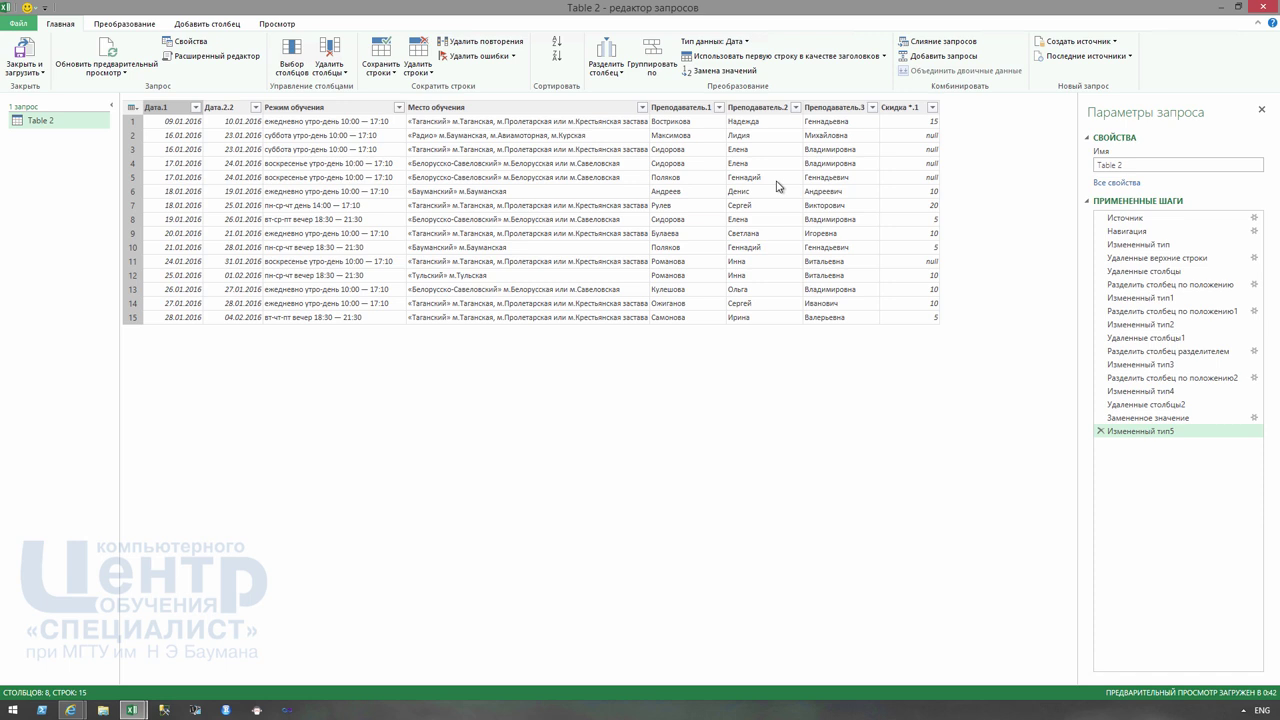
- Rename the Преподаватель.1, .2 and .3 columns to Фамилия, Имя and Отчество
right_click(696, 110)
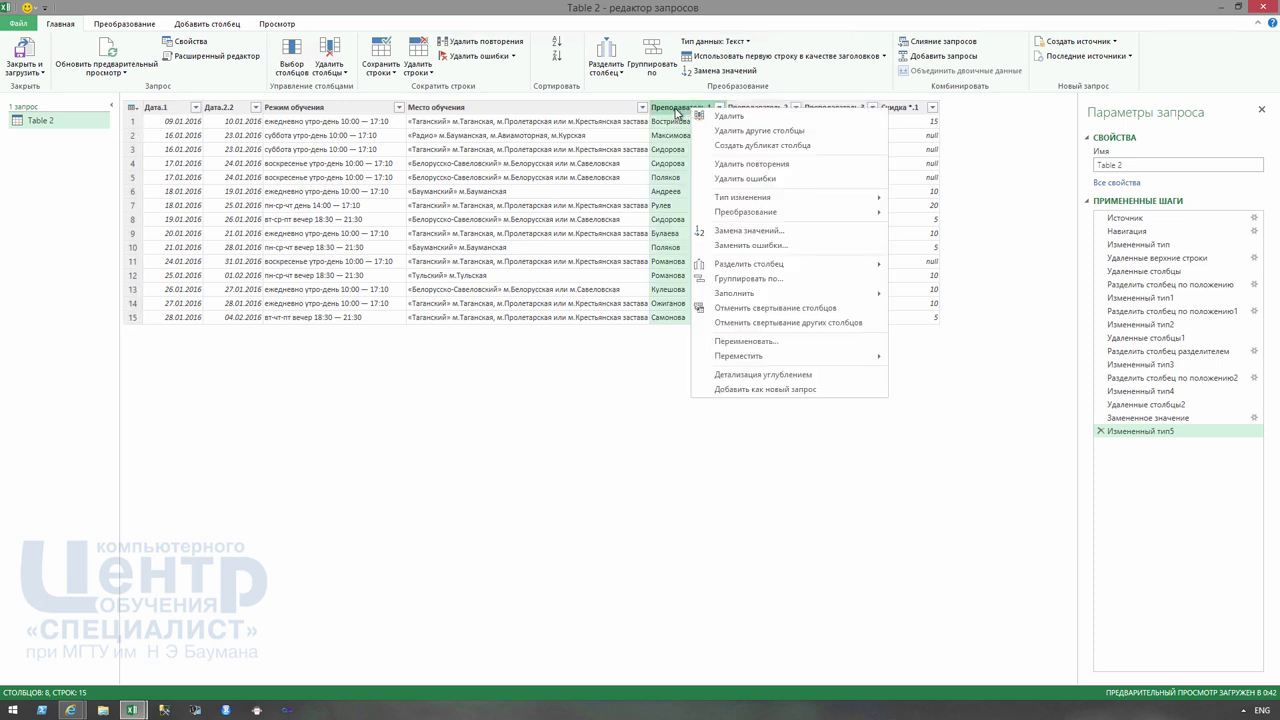
left_click(776, 343)
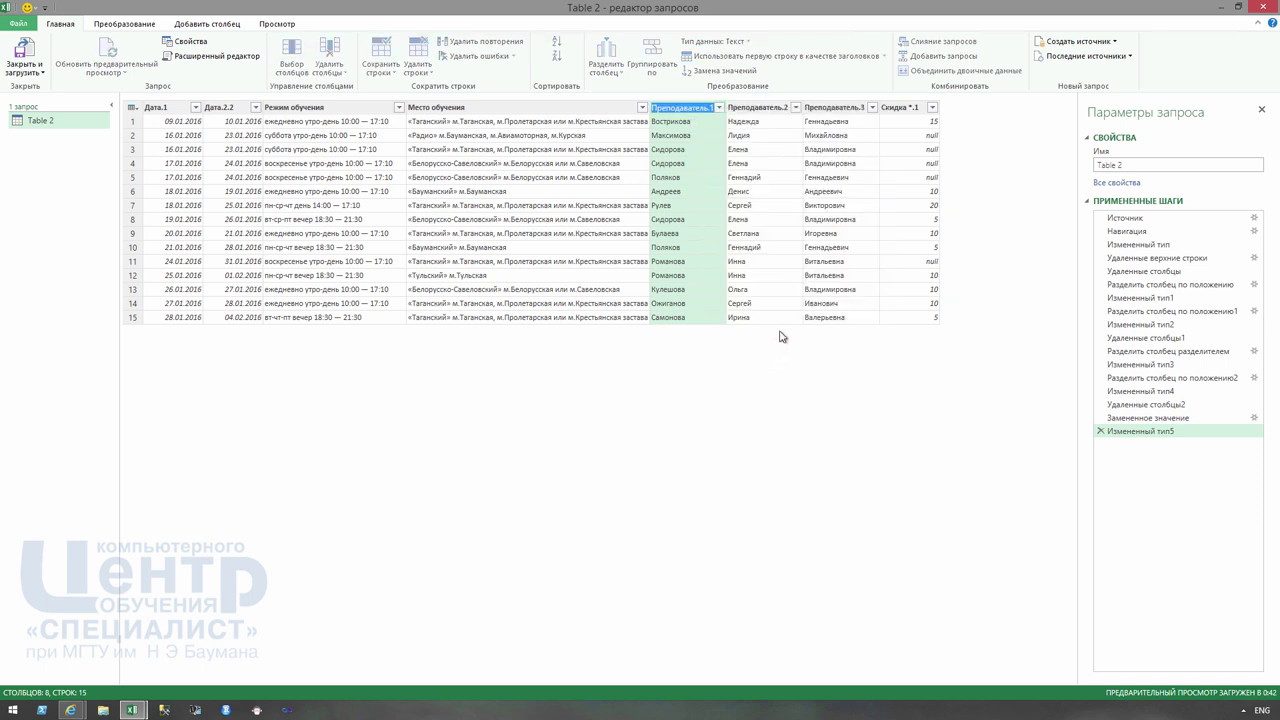
type("А")
type("лия")
key("Return")
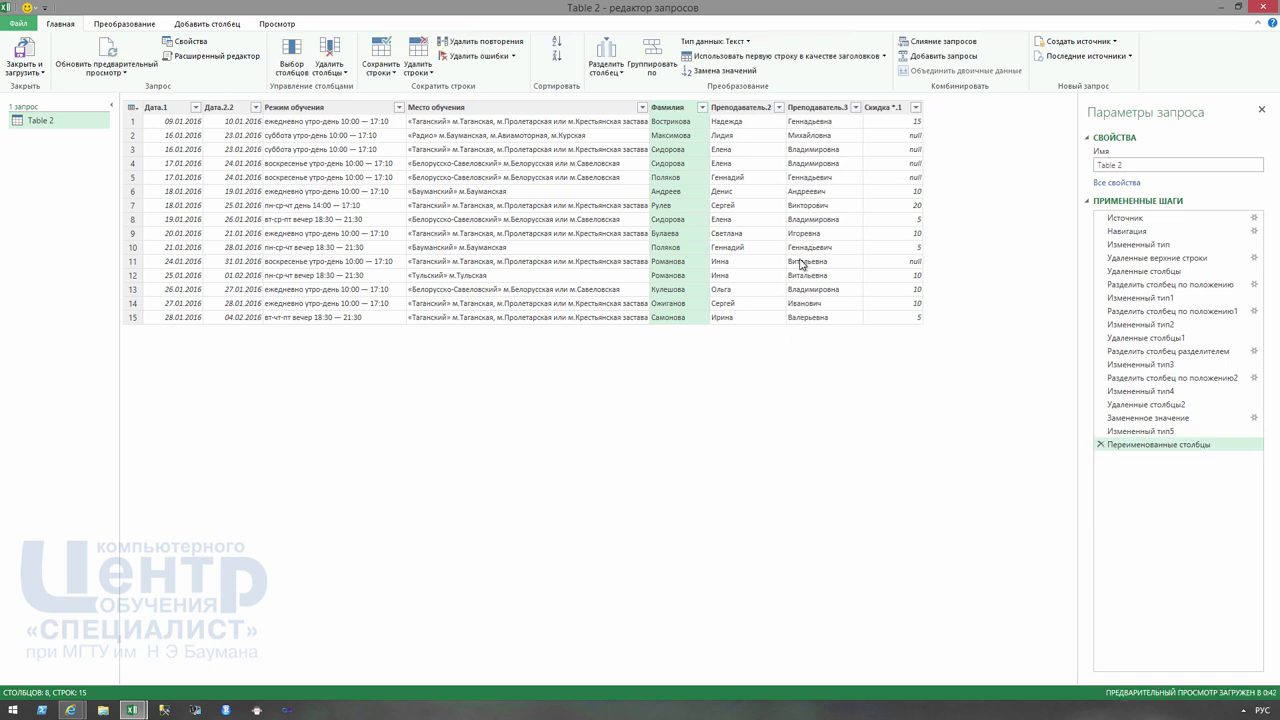
right_click(746, 112)
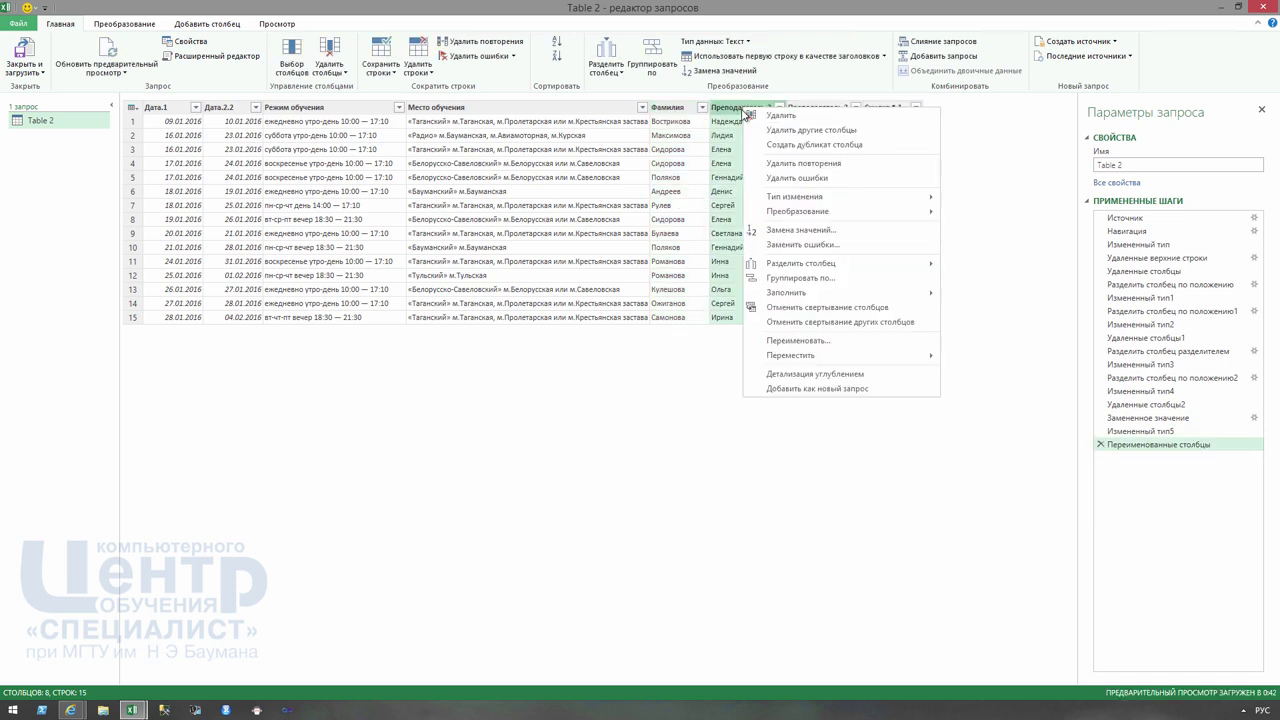
left_click(800, 340)
type("Имя")
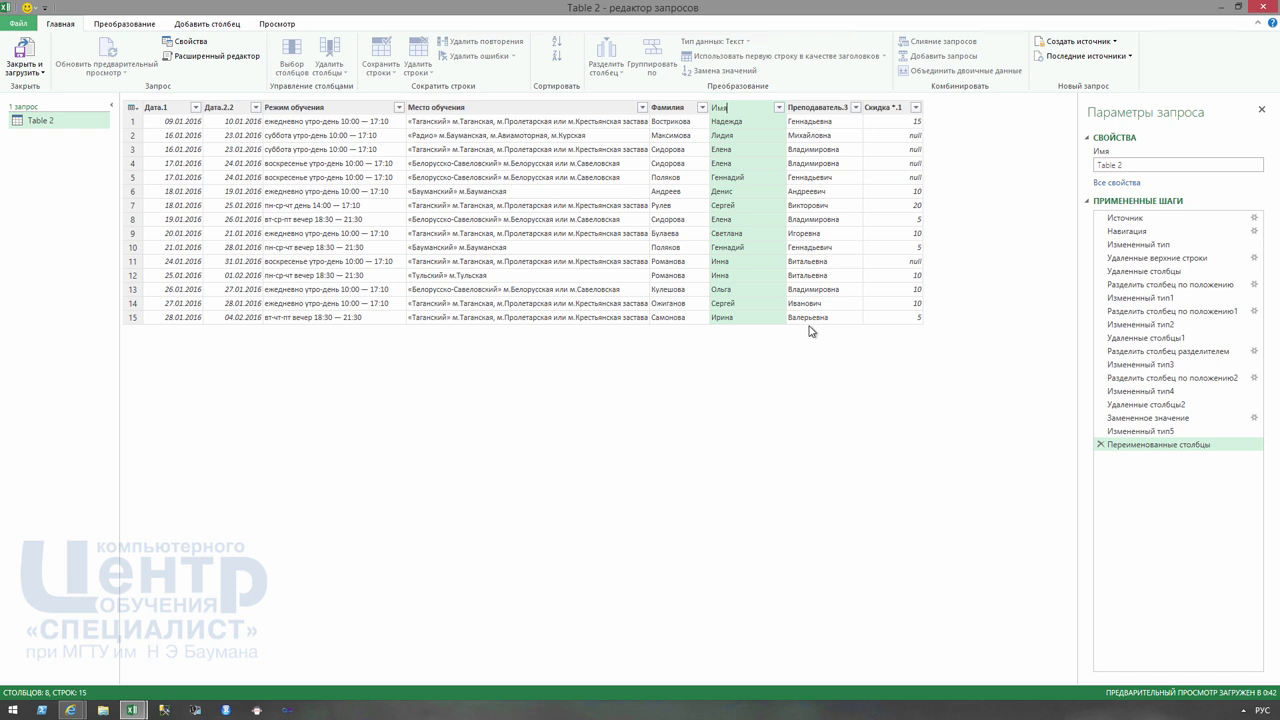
key("Return")
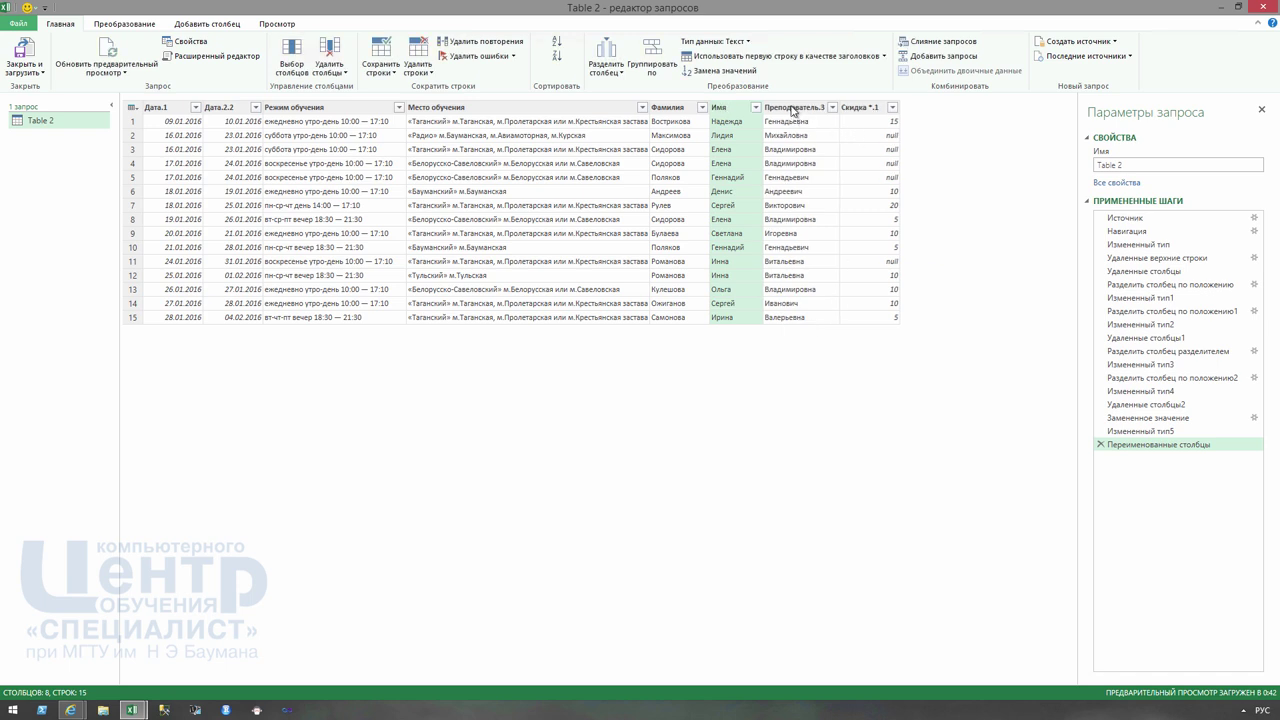
left_click(793, 110)
right_click(793, 110)
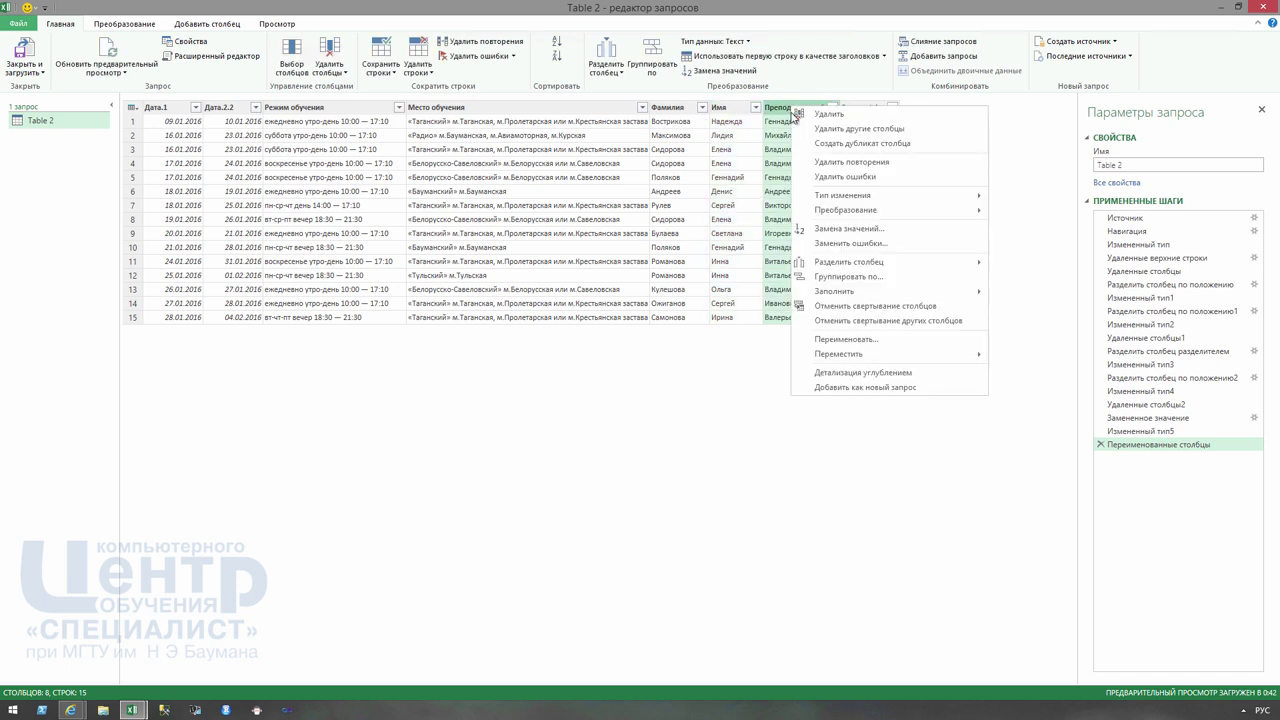
left_click(824, 338)
type("Отчество")
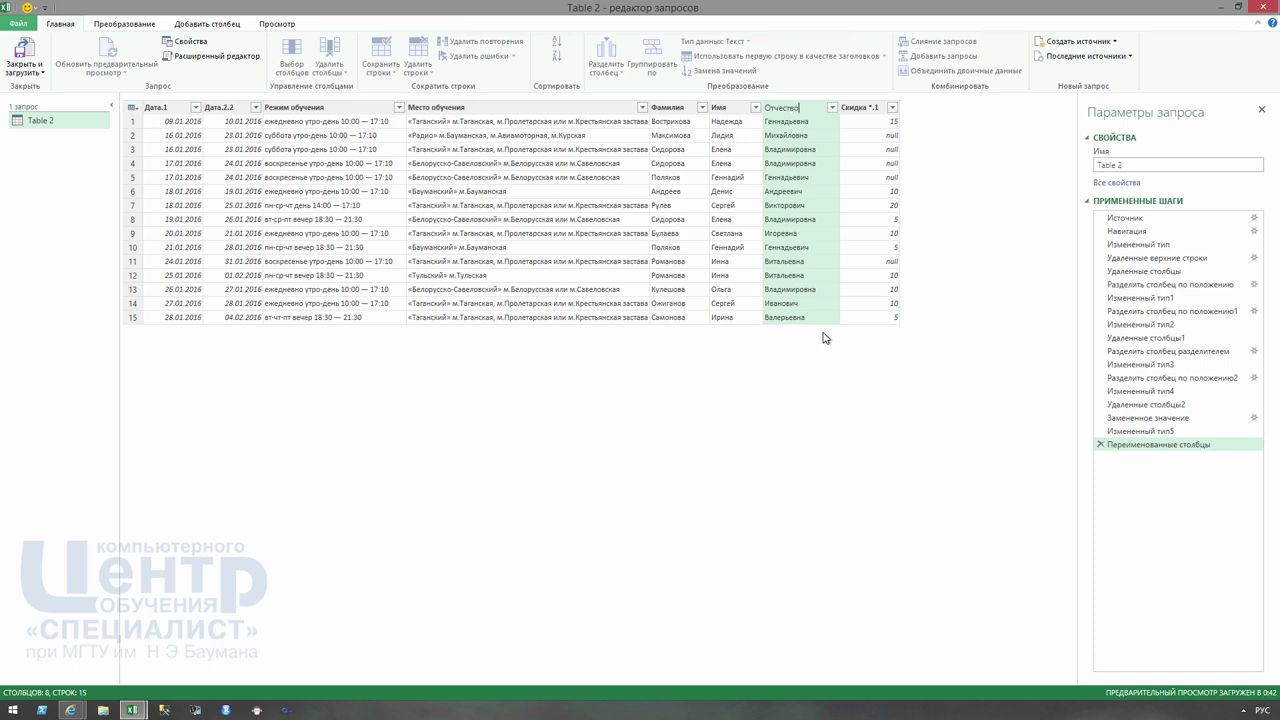
key("Return")
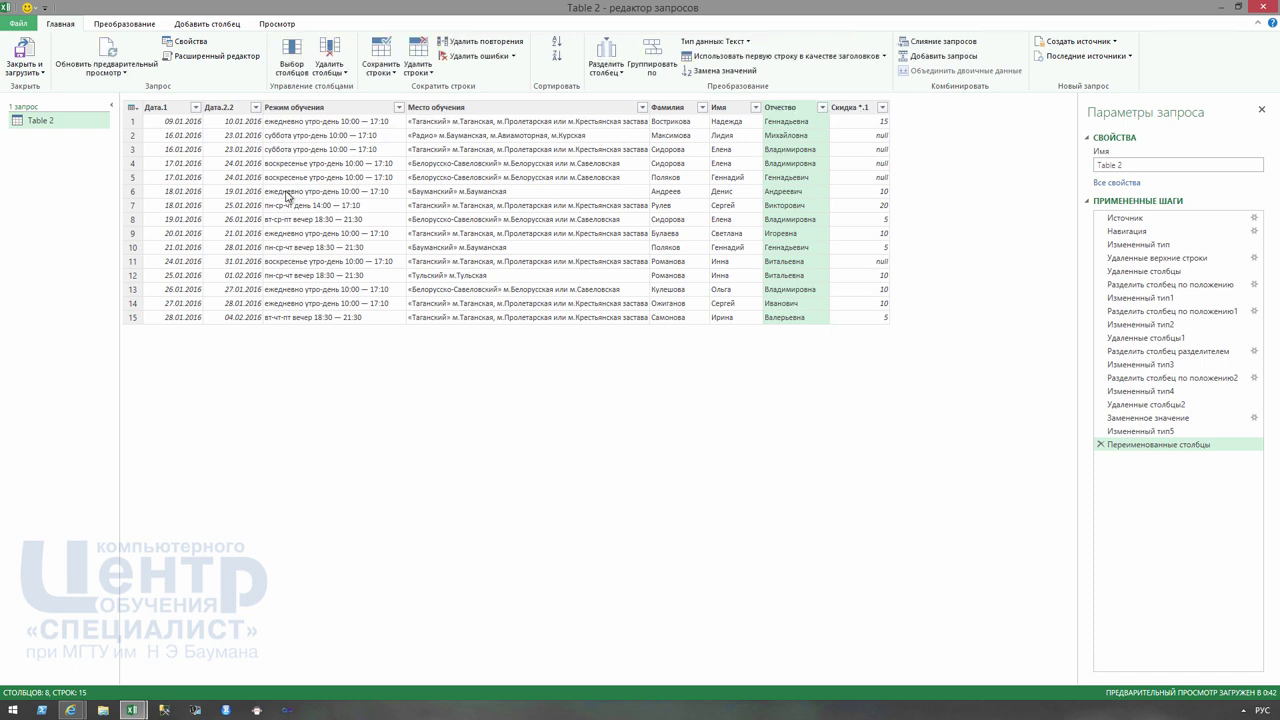
- Rename the Дата.1 column to Начало and Дата.2.2 to Окончание
right_click(181, 113)
left_click(280, 330)
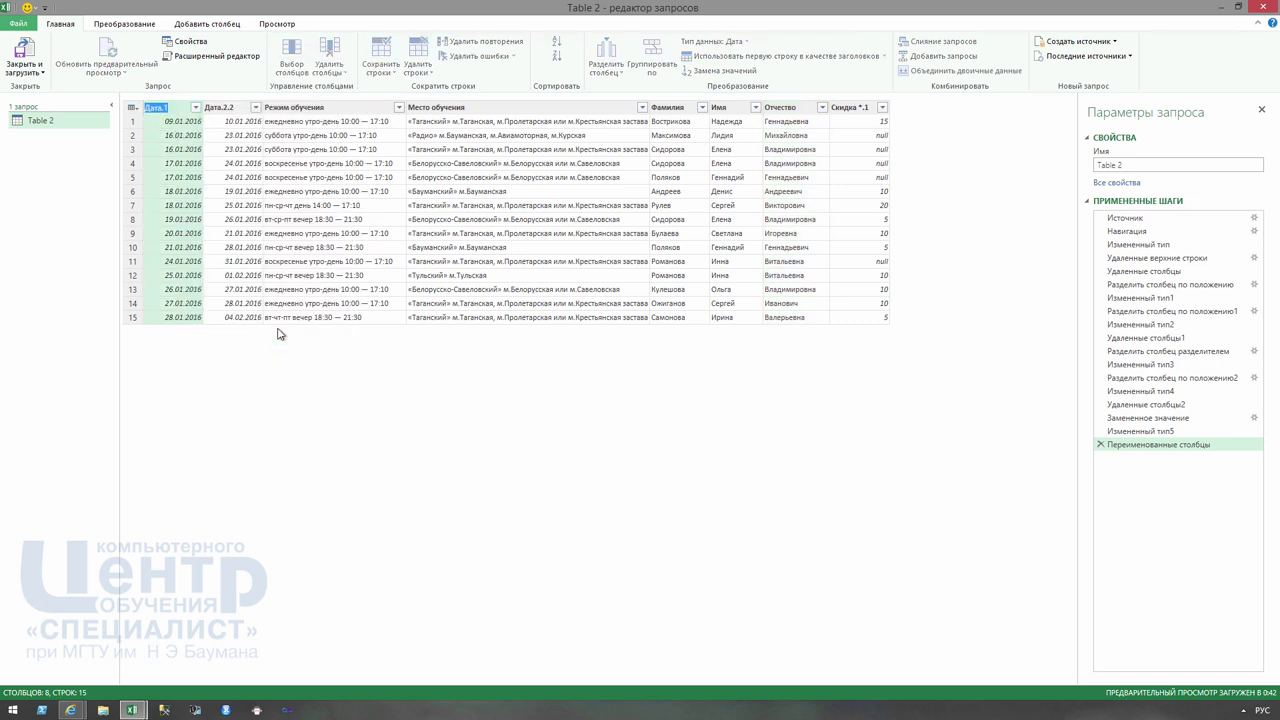
type("Начало")
key("Return")
right_click(220, 110)
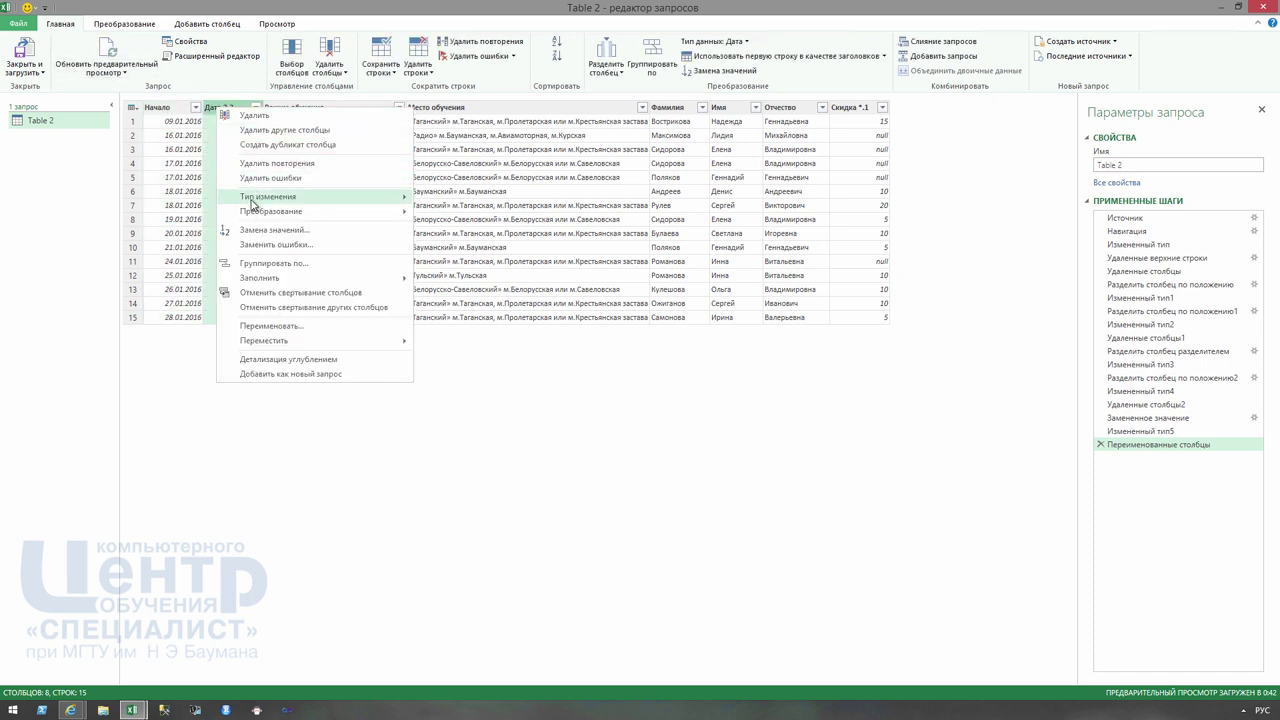
left_click(267, 327)
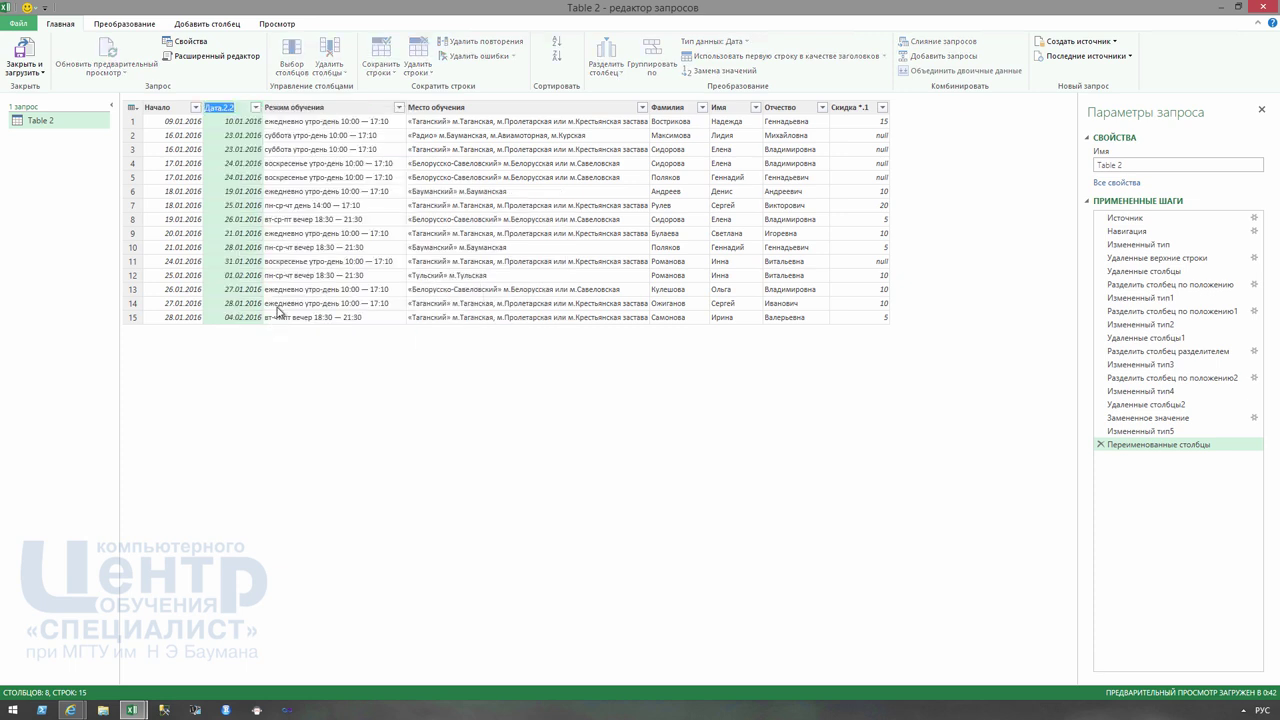
type("Окончание")
key("Return")
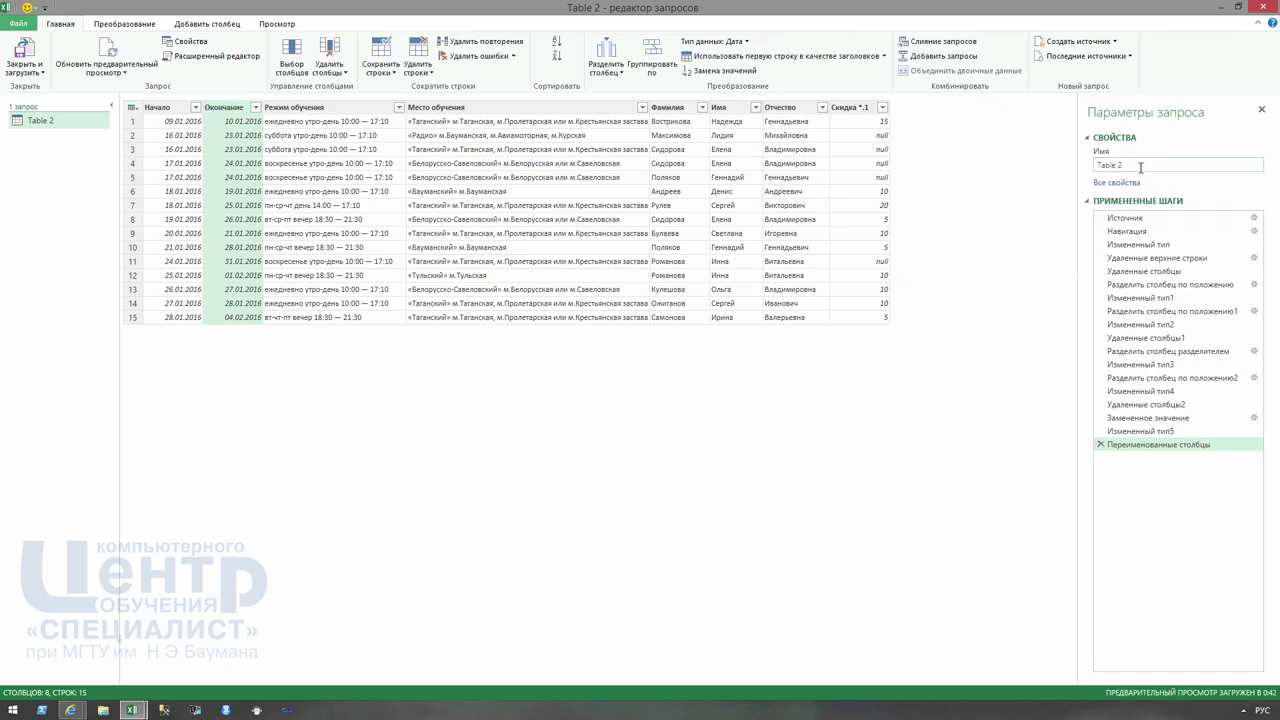
- Change the query name from Table 2 to 'Расписание курса ЭКСЕЛЬ-2'
left_click_drag(1140, 166, 1076, 165)
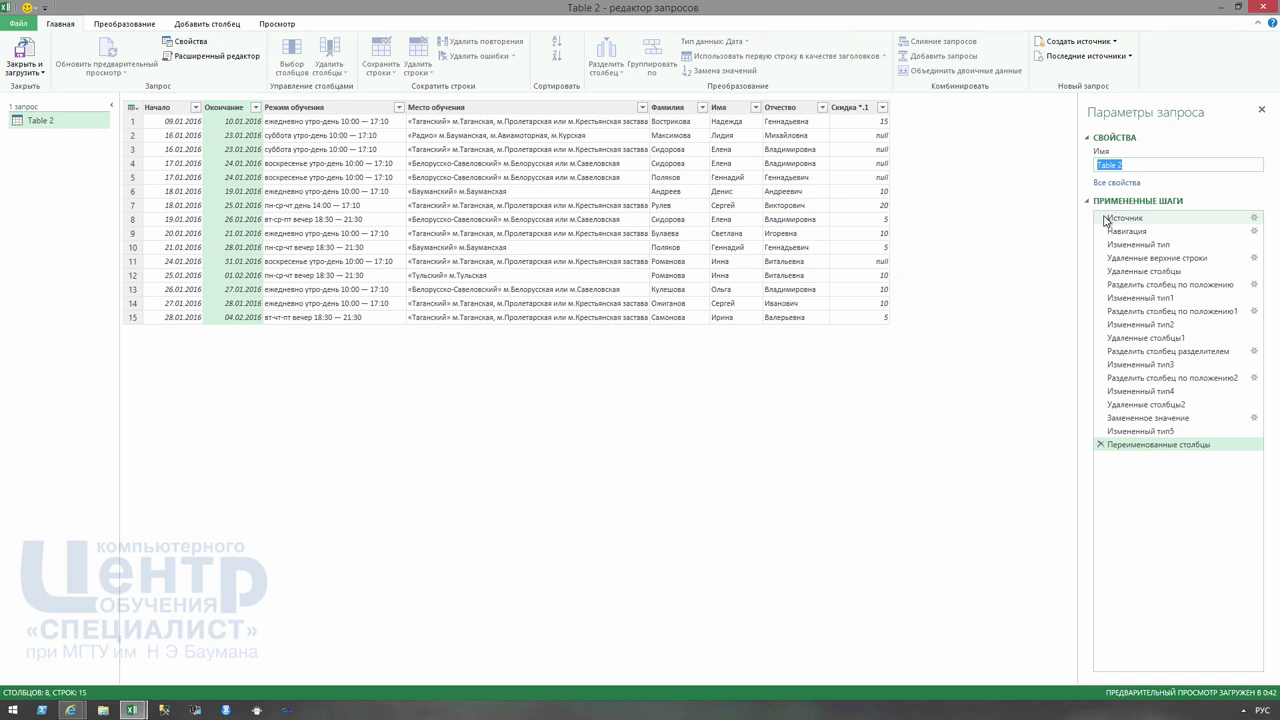
type("Распис")
type("ание курса ЭК")
type("СЕЛЬ-2")
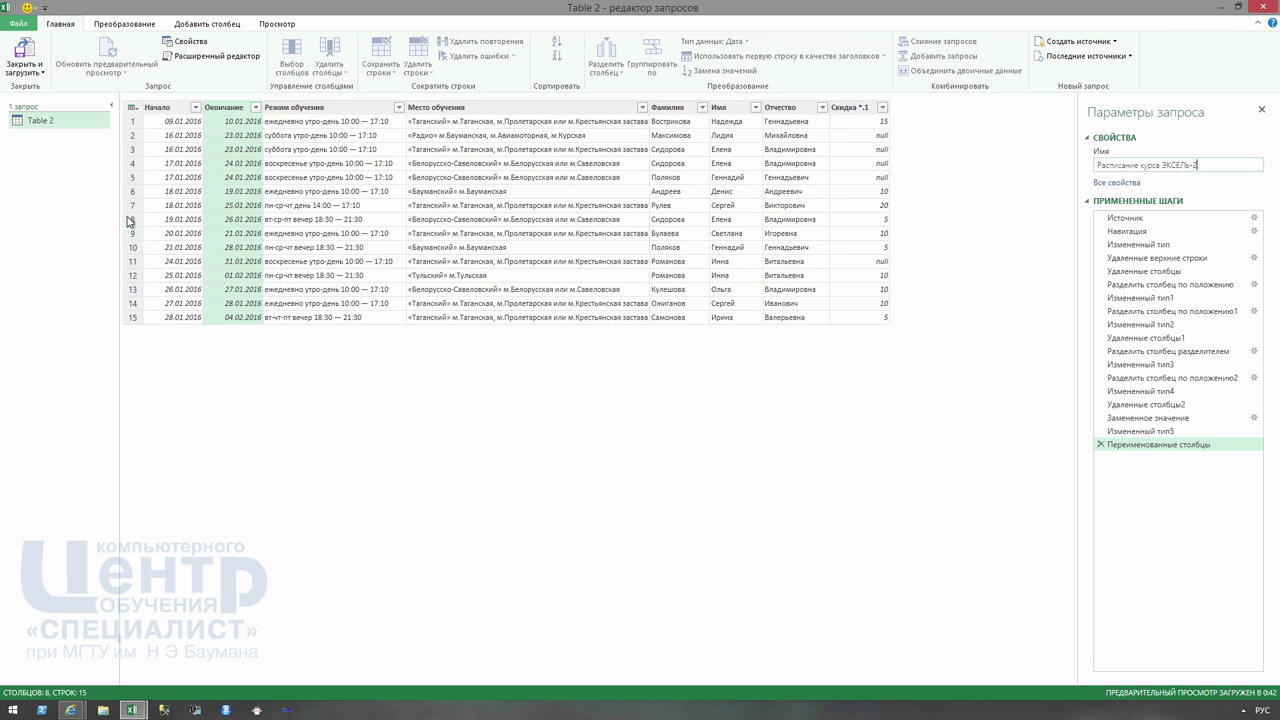
left_click(1187, 130)
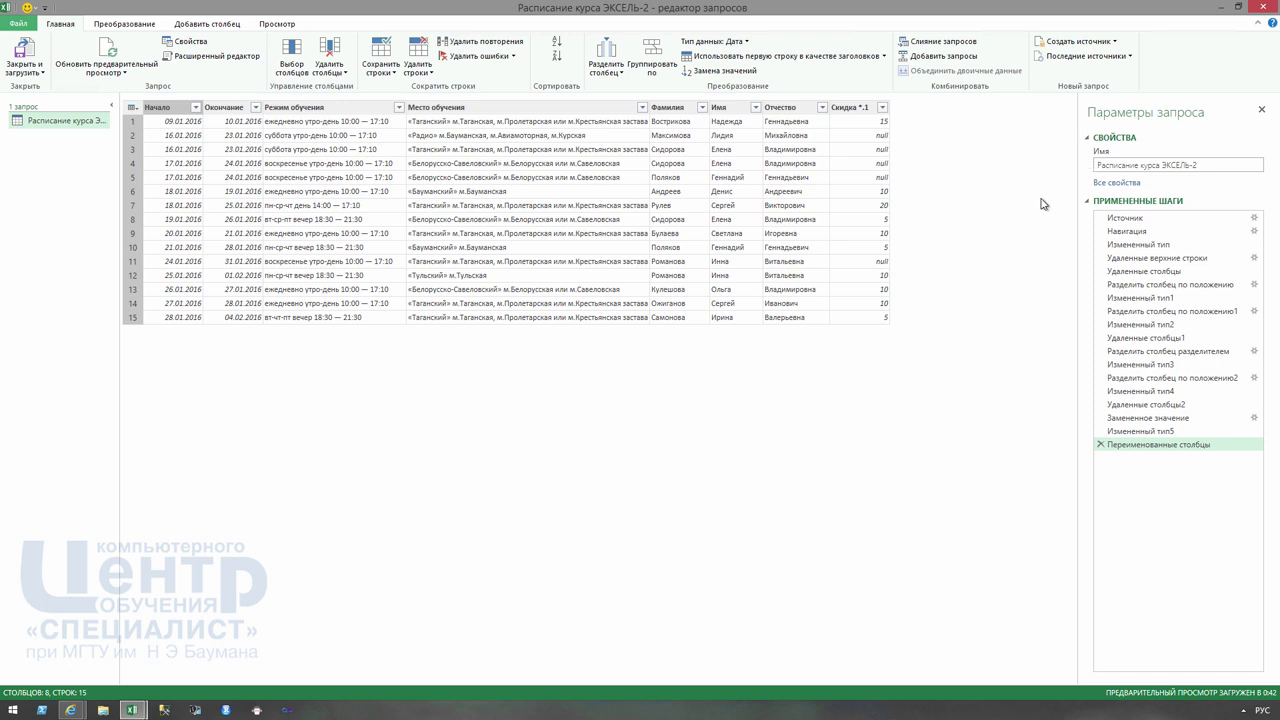
- Load the edited ЭКСЕЛЬ-2 query to Лист2 with Закрыть и загрузить, giving 15 rows
left_click(1238, 7)
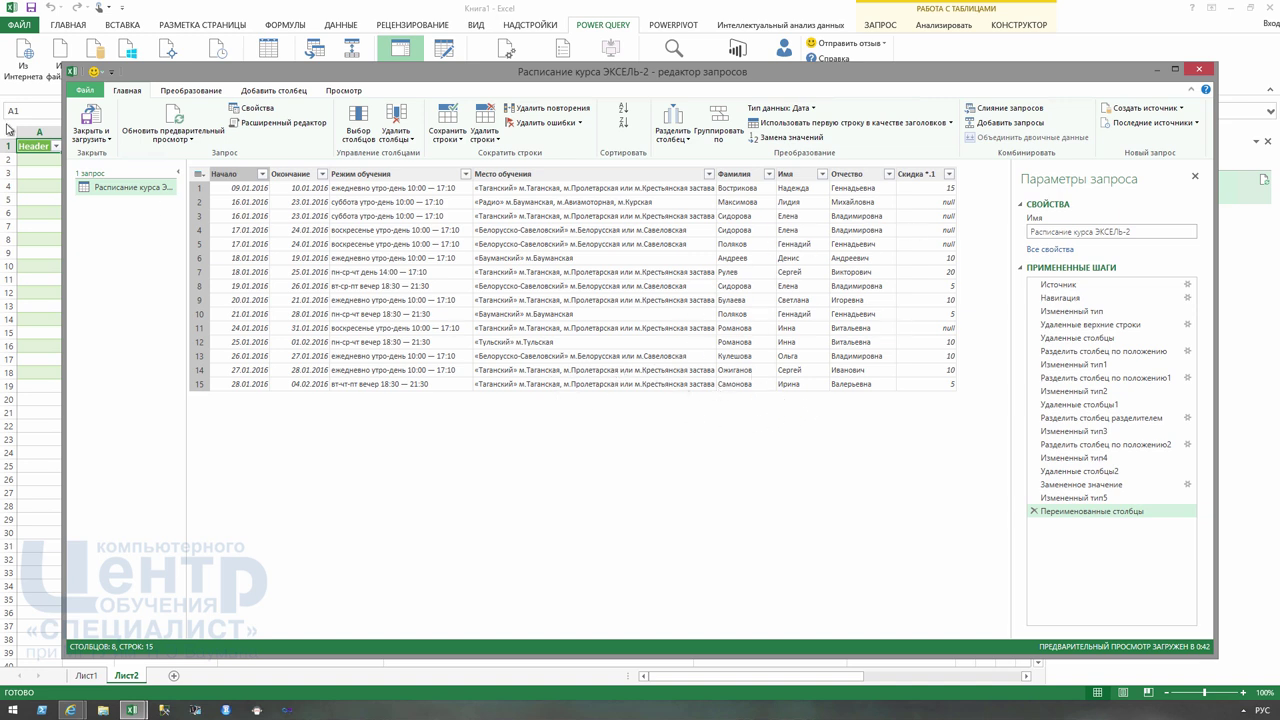
left_click(90, 117)
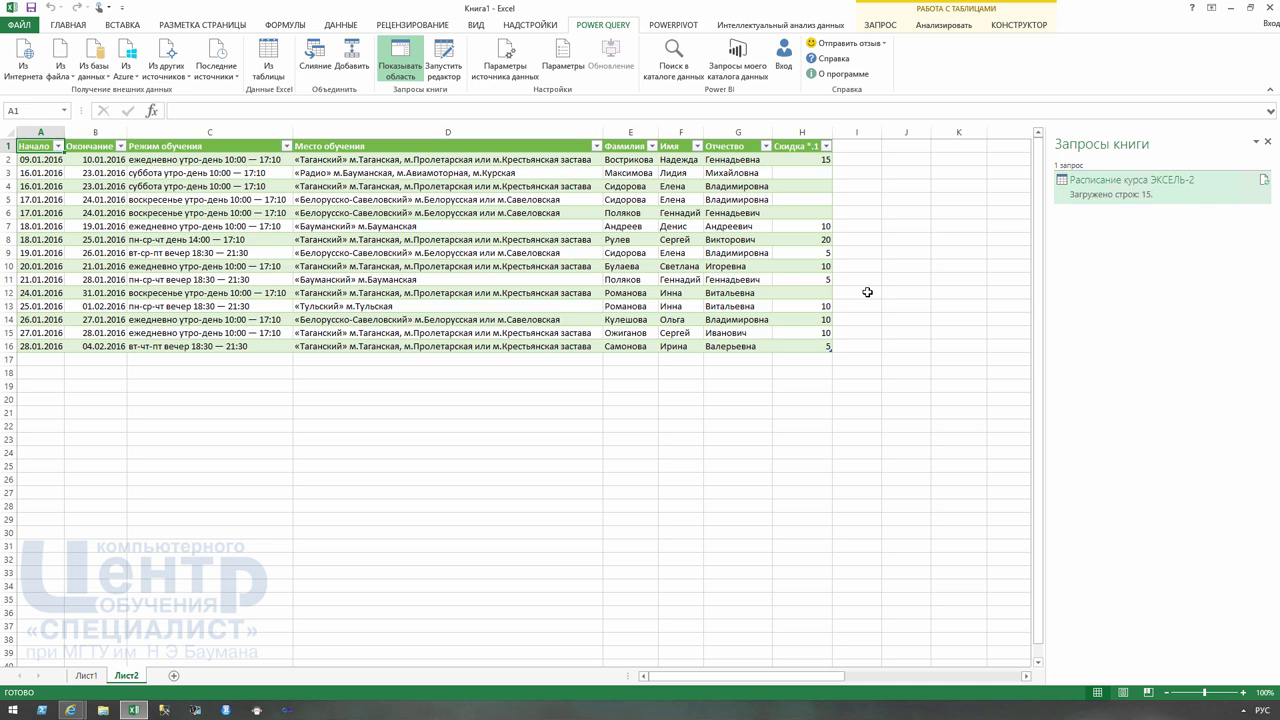
- Duplicate the ЭКСЕЛЬ-2 query as 'Расписание курса ЭКСЕЛЬ-2 (2)' and maximize the editor
right_click(1111, 197)
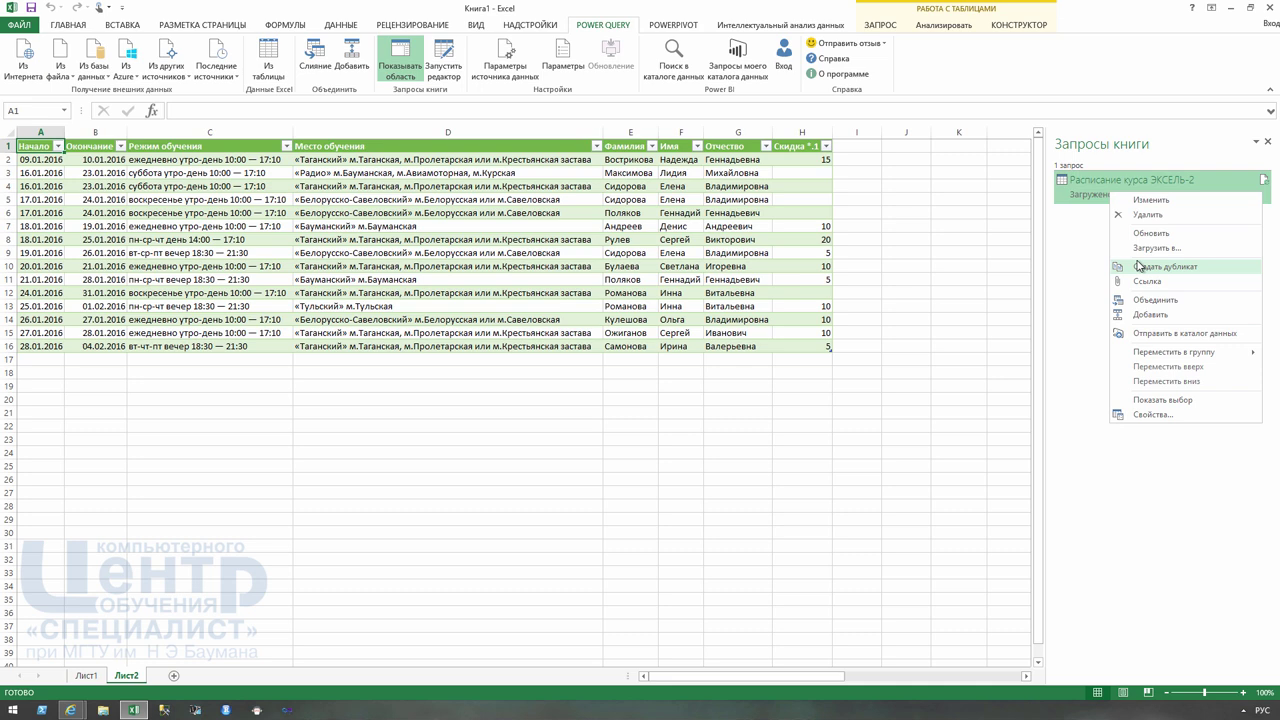
left_click(1144, 272)
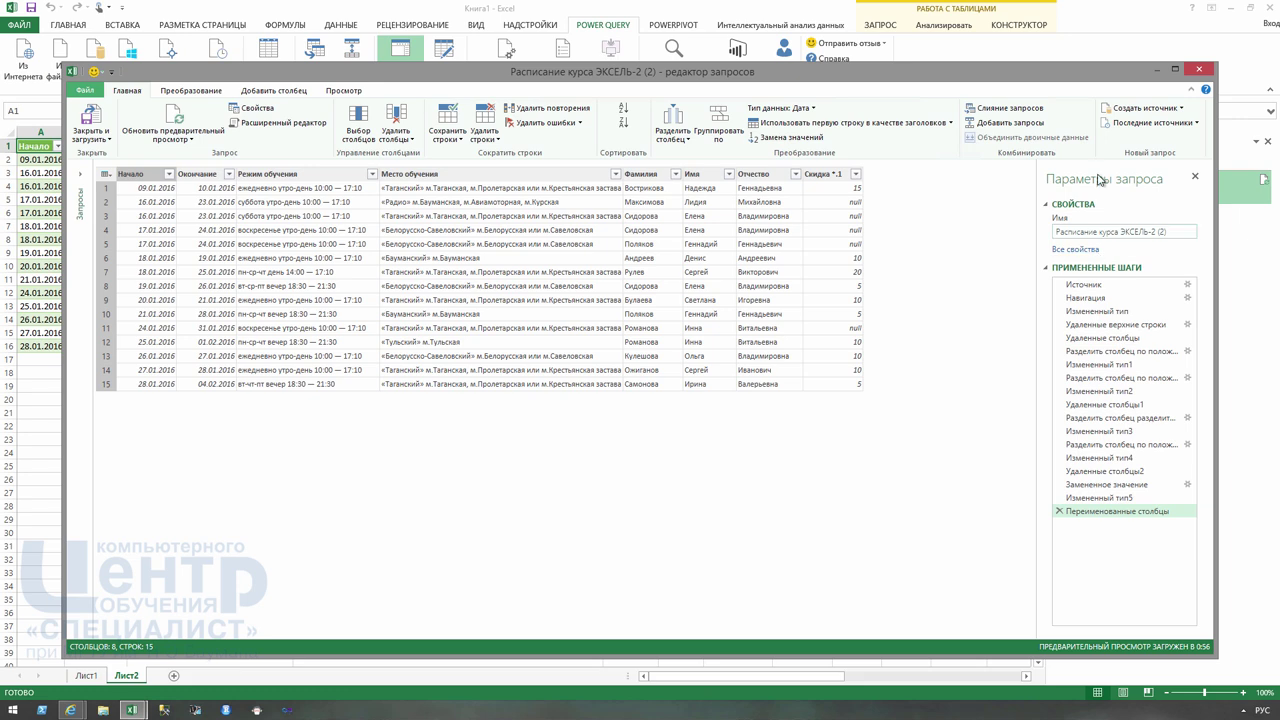
left_click(1176, 70)
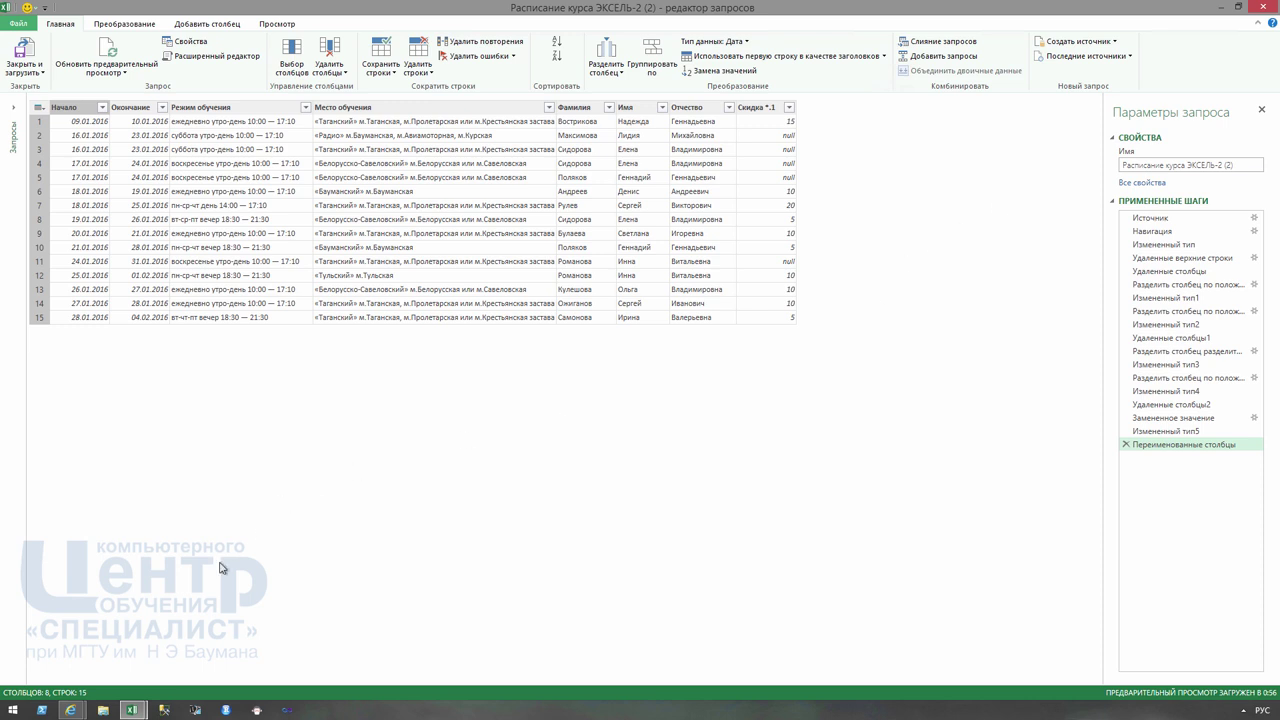
left_click(80, 710)
mouse_move(71, 710)
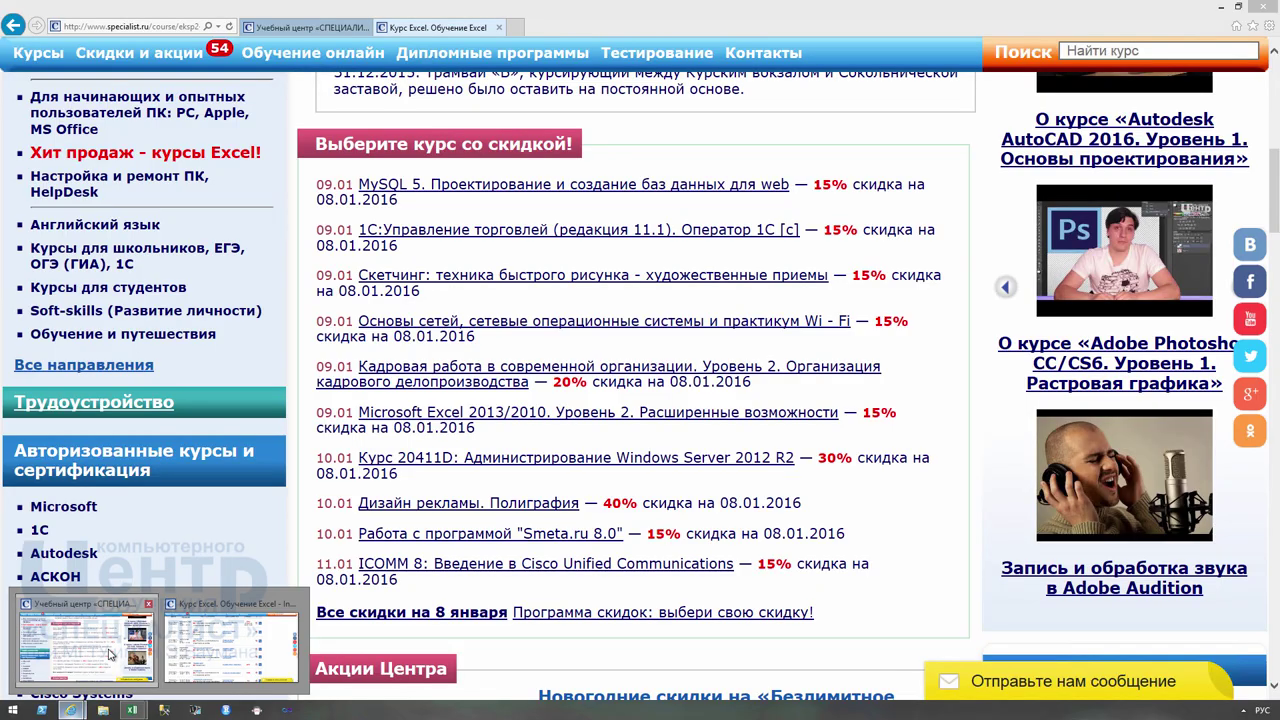
- Copy the Дизайн рекламы. Полиграфия link address from specialist.ru, then return to the query editor
left_click(110, 655)
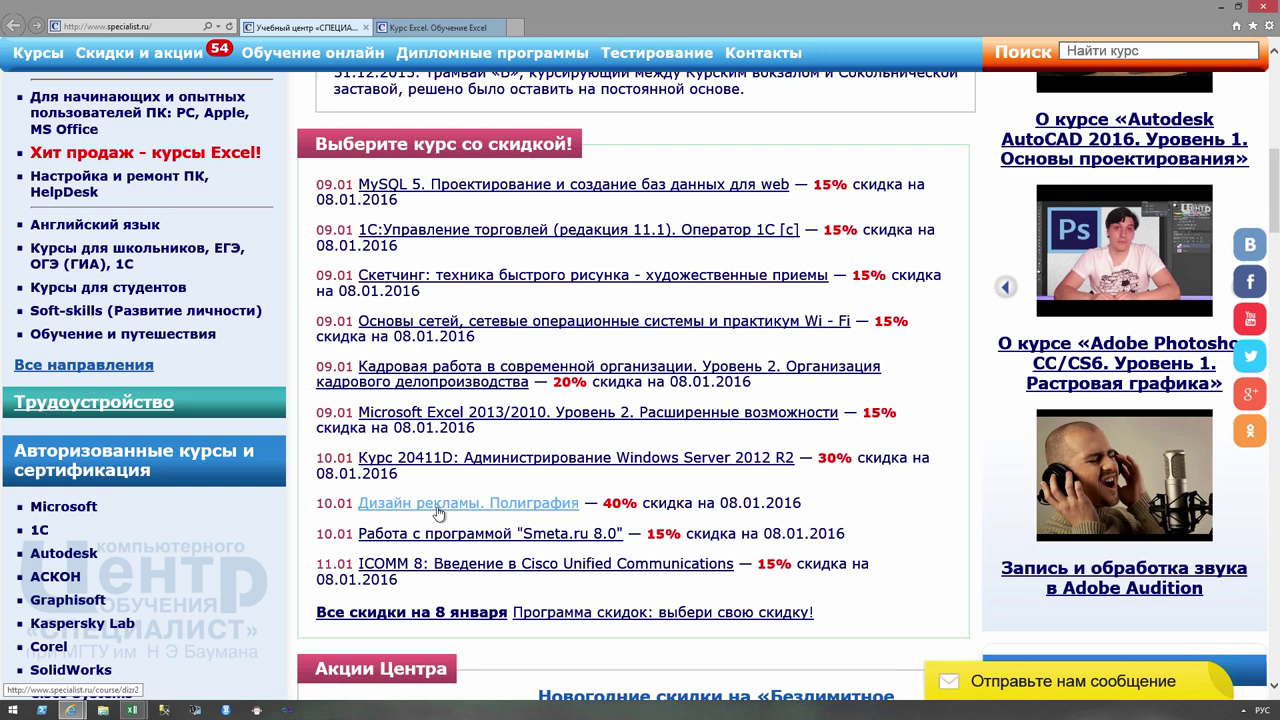
right_click(438, 513)
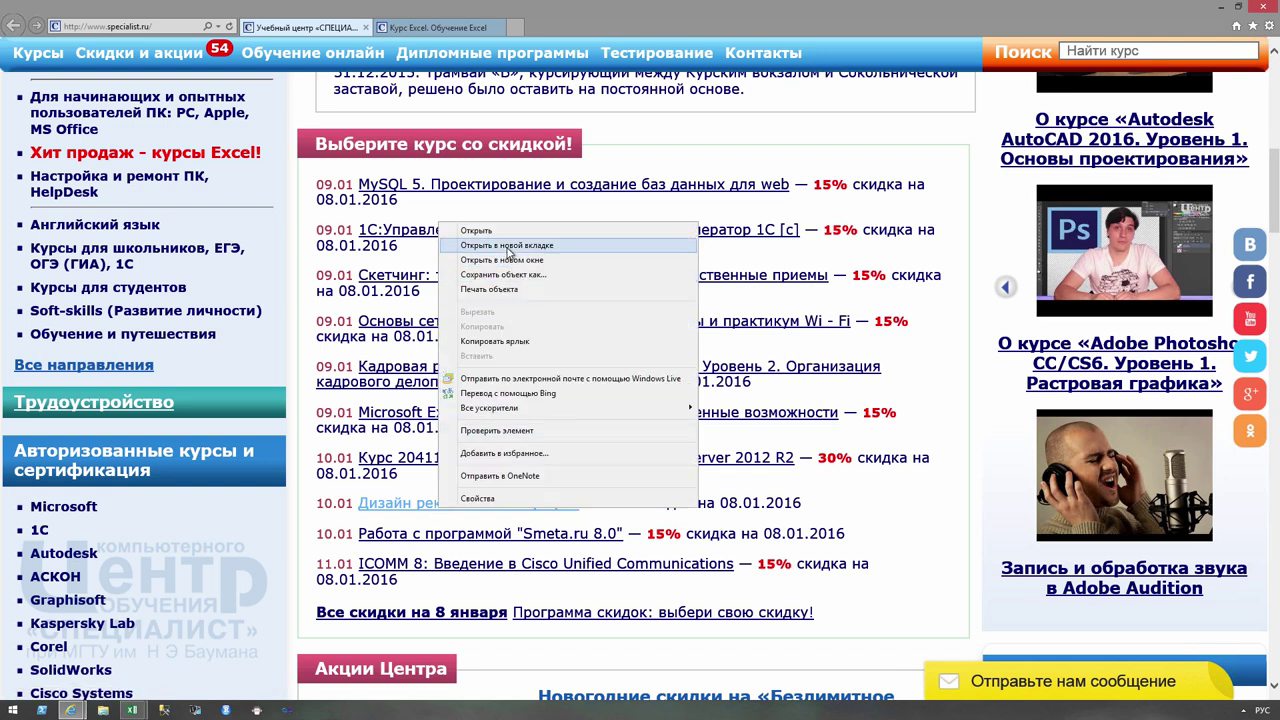
left_click(494, 341)
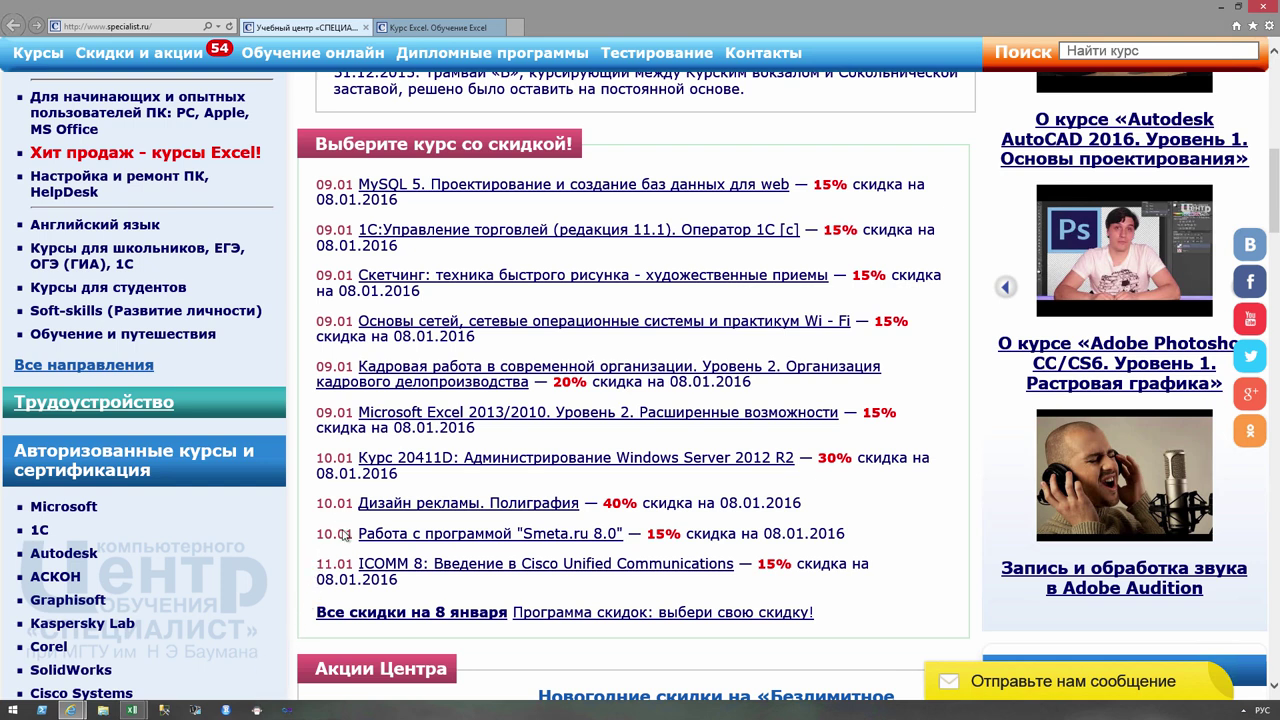
left_click(131, 710)
left_click(265, 645)
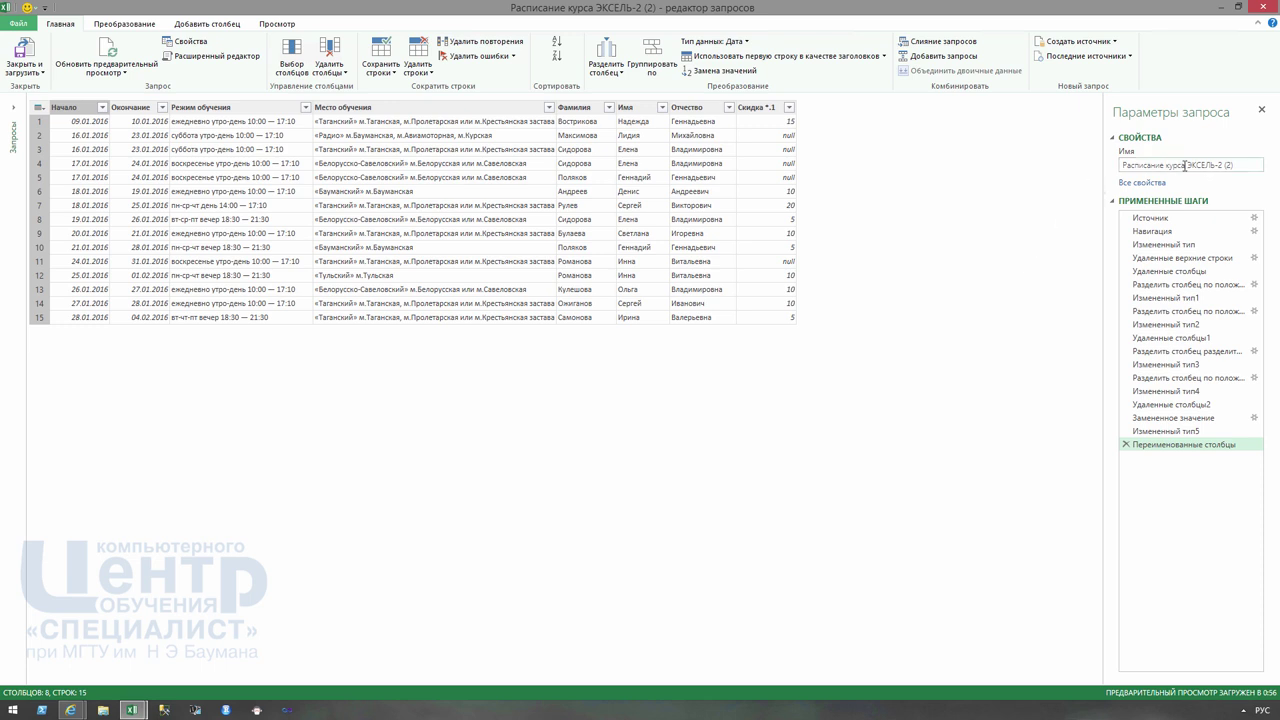
left_click(1156, 219)
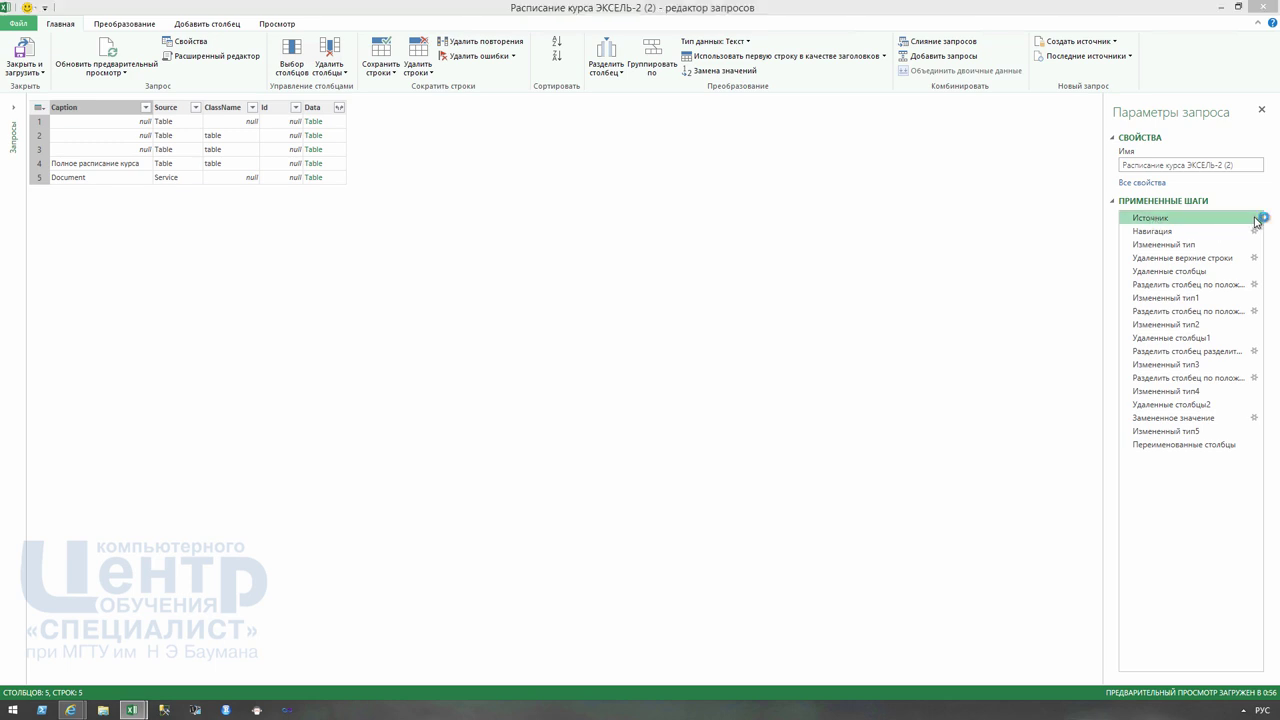
left_click(1255, 219)
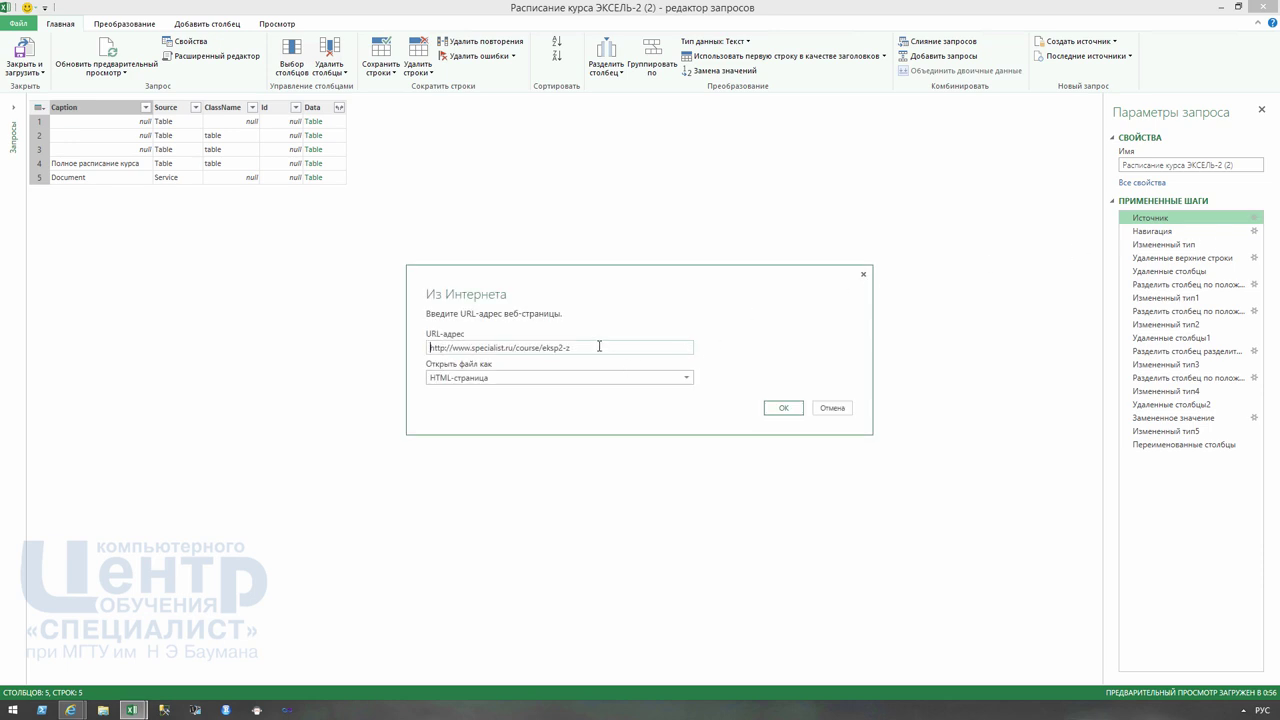
left_click_drag(598, 348, 420, 346)
type("http://www.specialist.ru/course/dizr2")
left_click(794, 411)
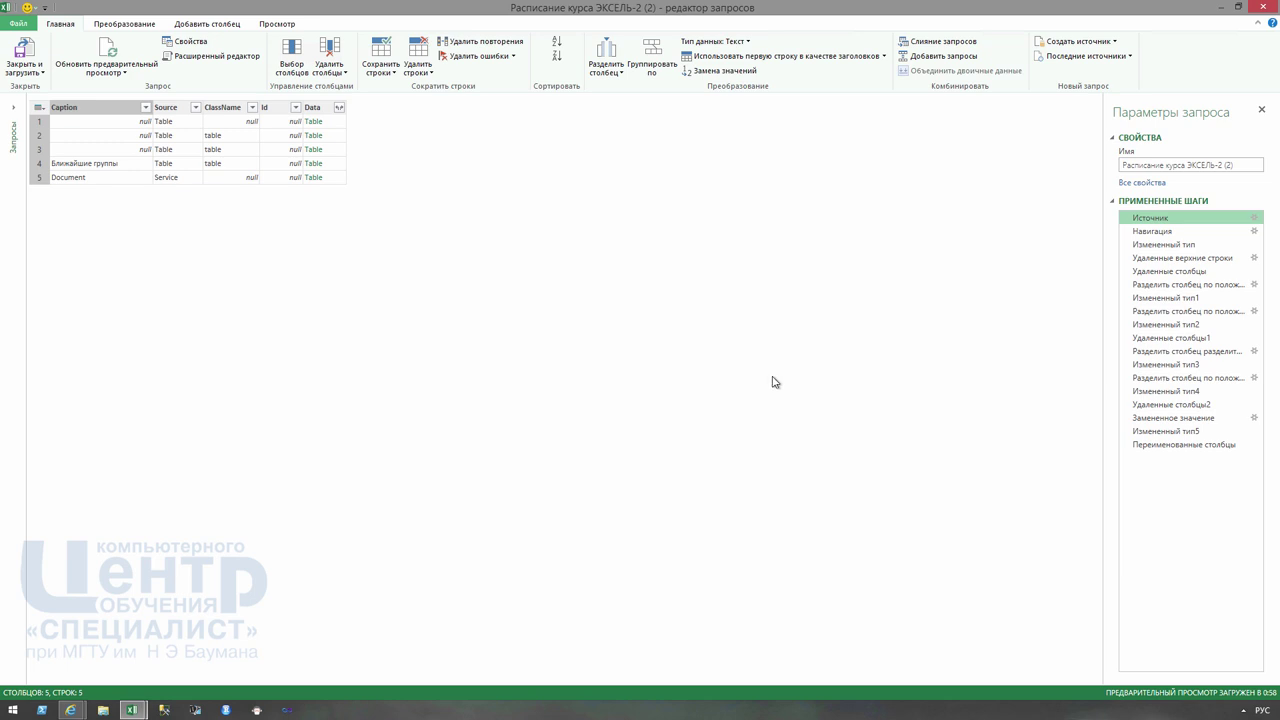
- Rename the duplicate query to 'Расписание курса Дизайн и полиграфия'
left_click(1242, 164)
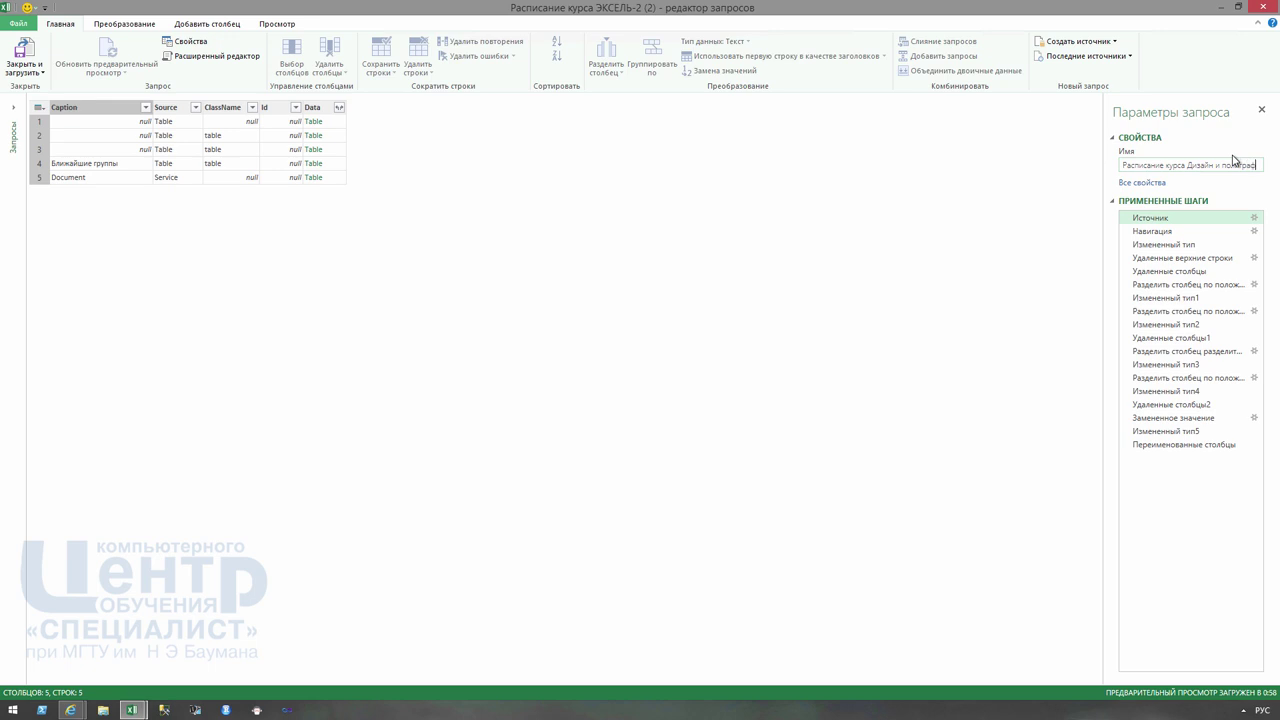
type("ия")
left_click(12, 107)
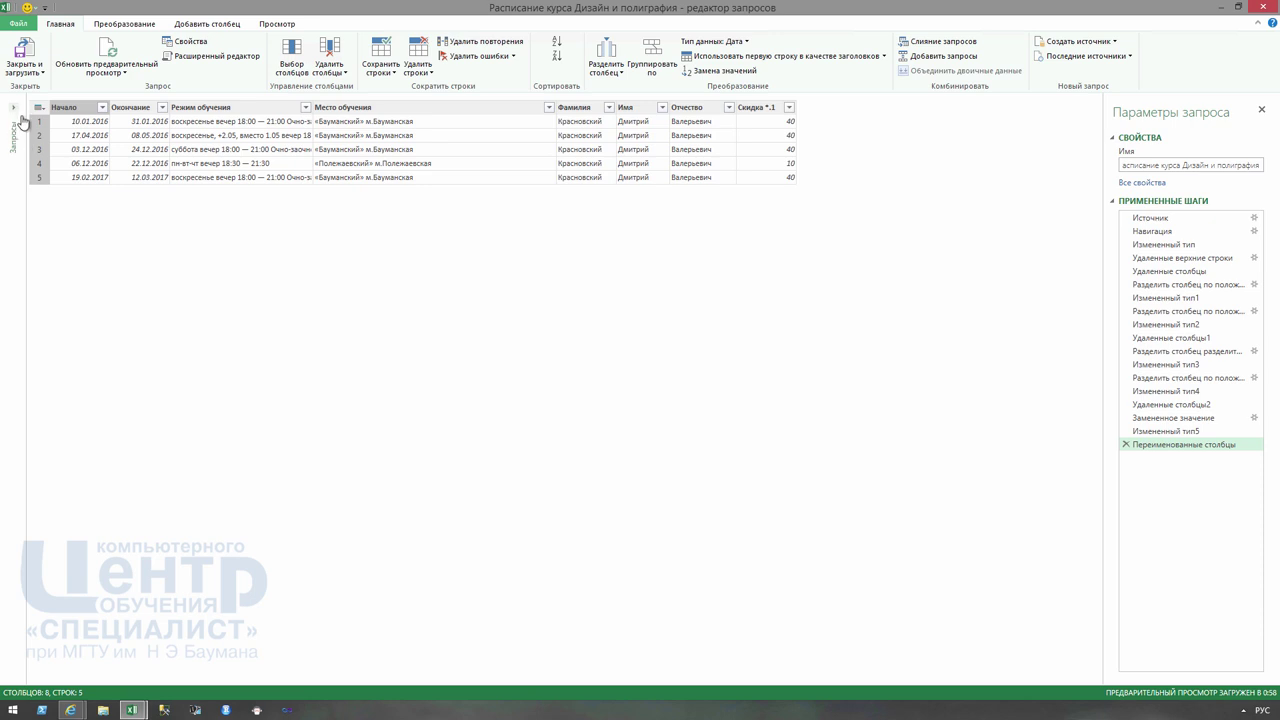
- Widen the queries pane and load the design schedule query to new sheet Лист3
left_click(13, 107)
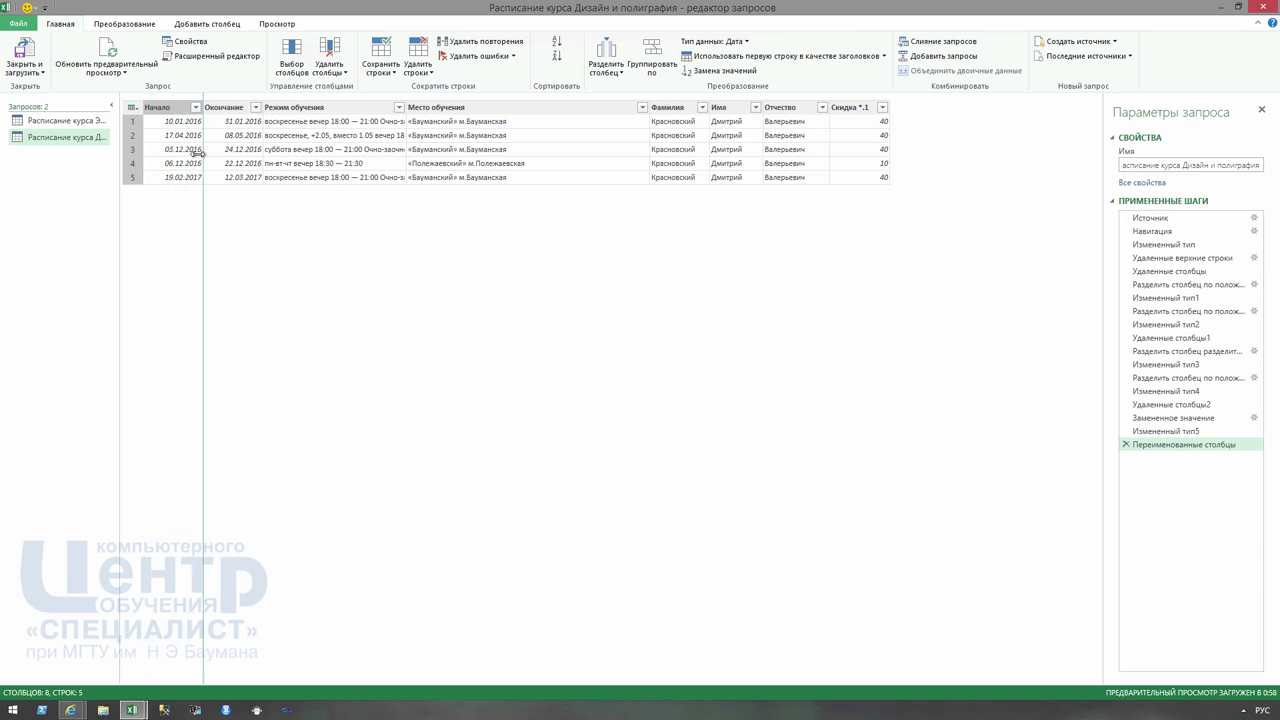
left_click_drag(168, 152, 202, 155)
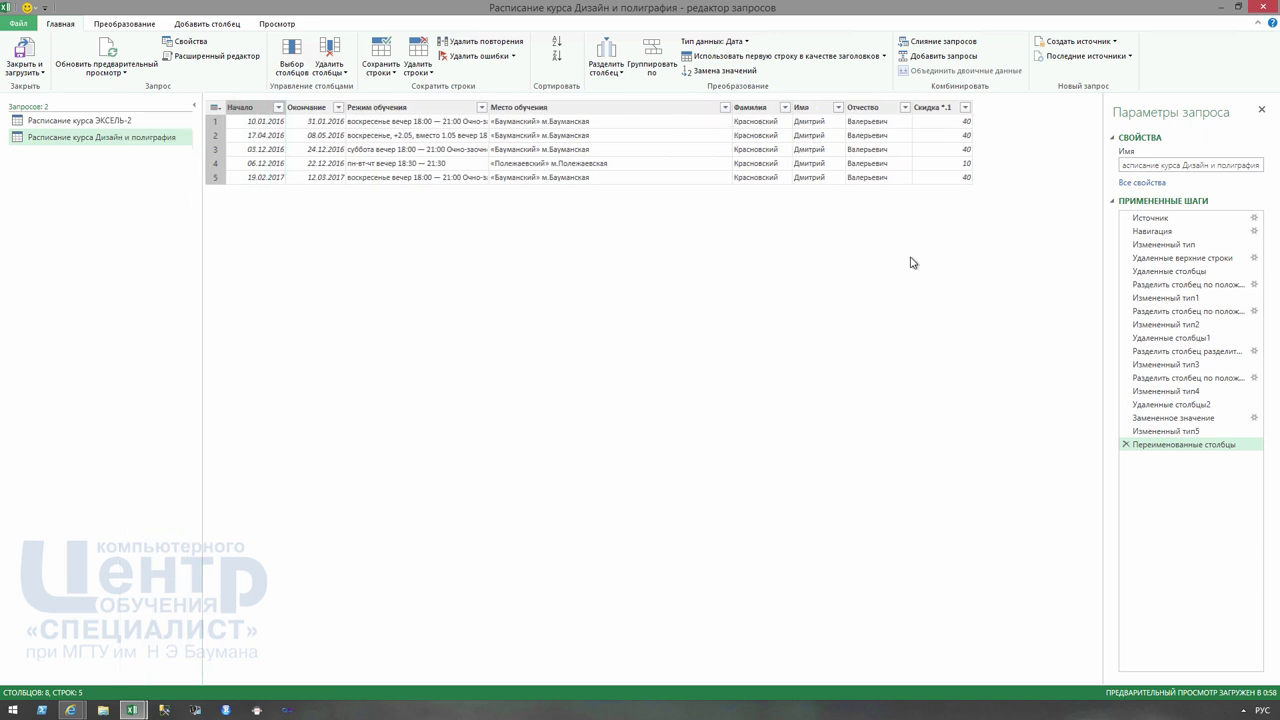
left_click(1216, 166)
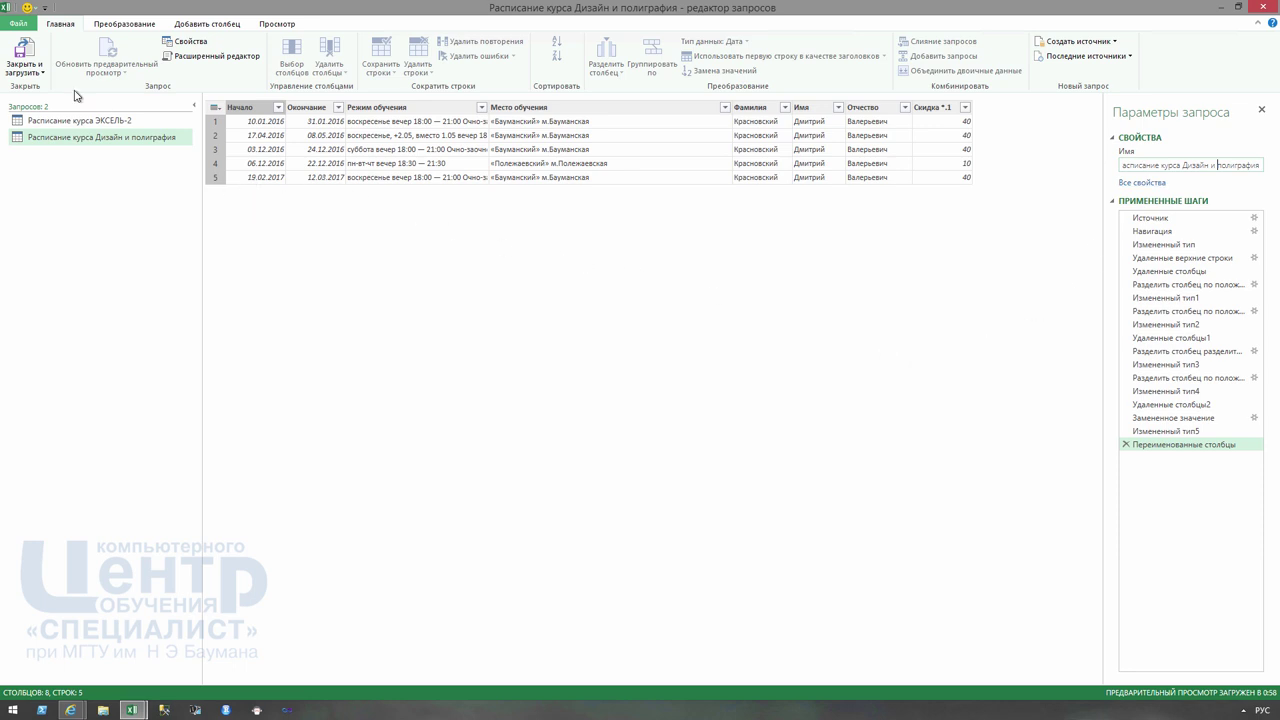
left_click(44, 72)
left_click(28, 56)
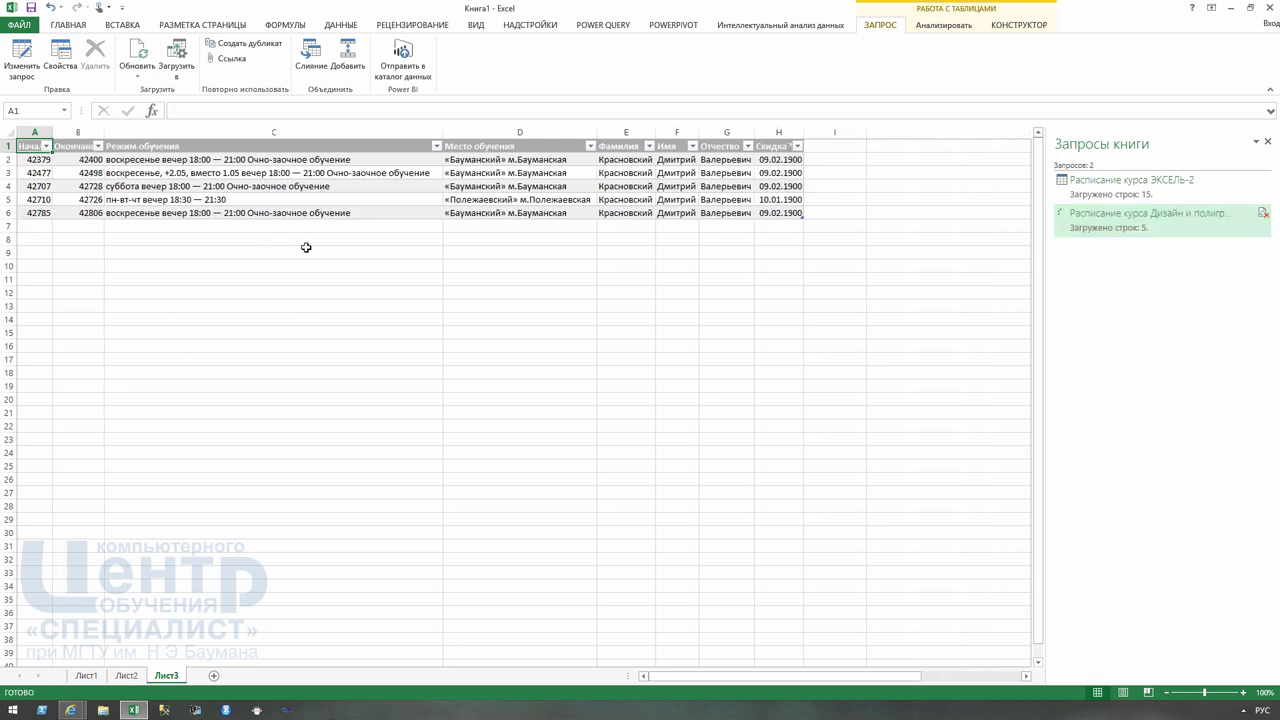
- Refresh the Расписание курса ЭКСЕЛЬ-2 query with Обновить
right_click(1106, 186)
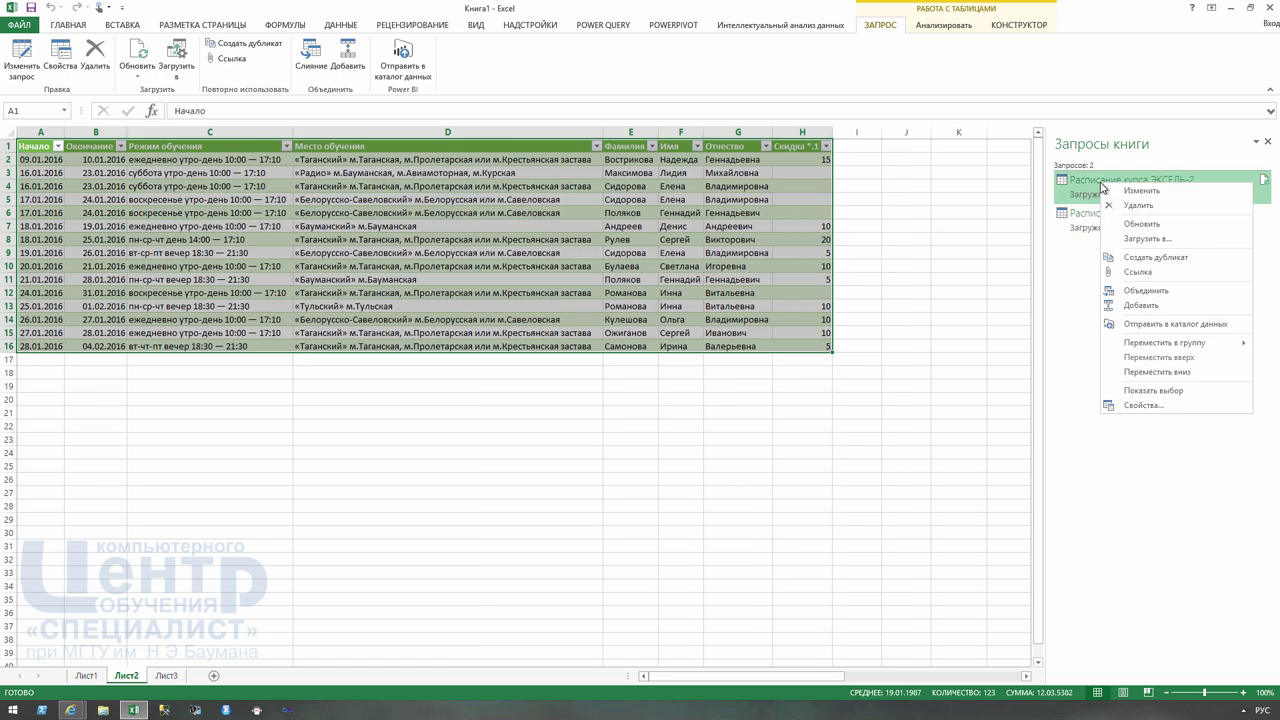
left_click(1130, 224)
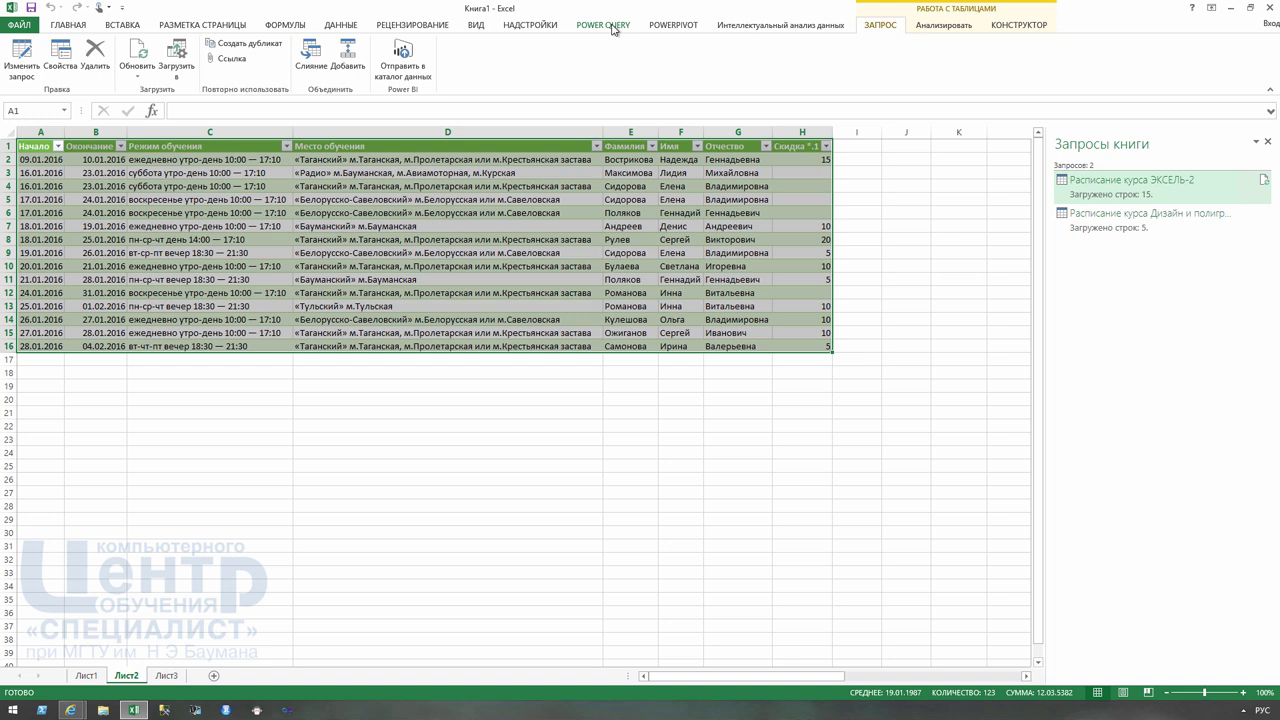
left_click(614, 26)
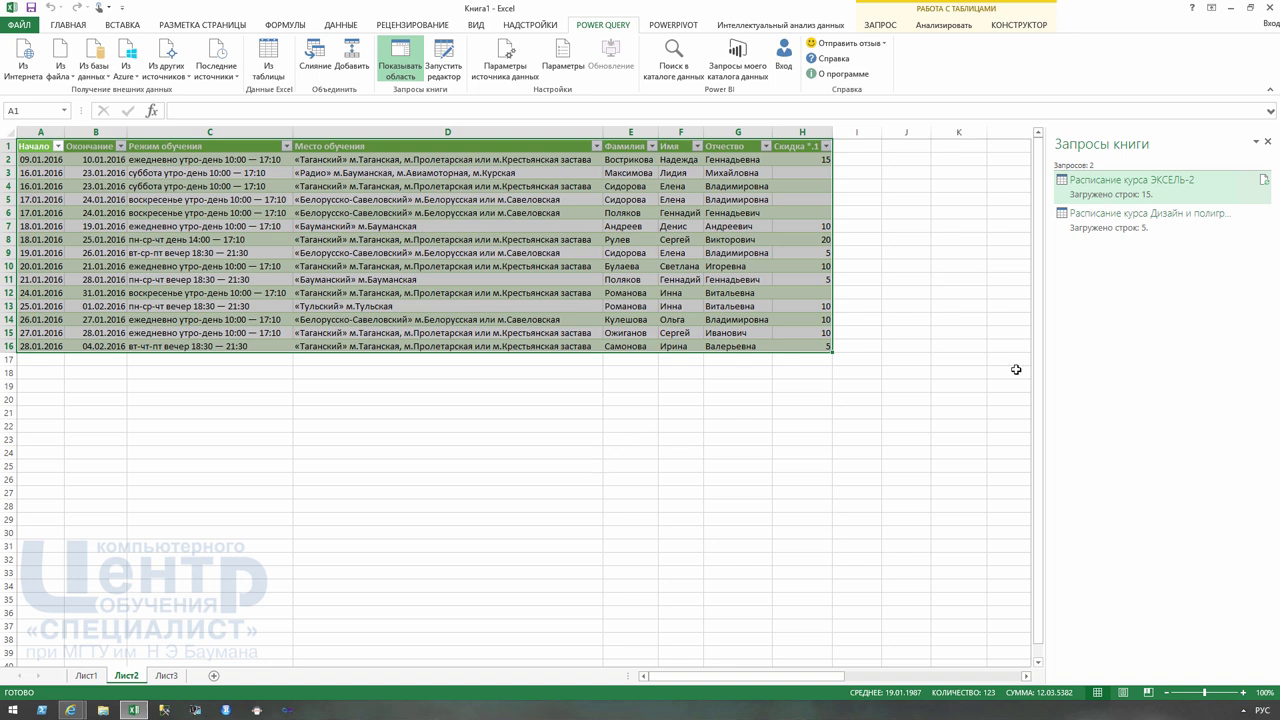
- Open the Расписание курса Дизайн и полиграфия query for editing with Изменить
left_click(1083, 230)
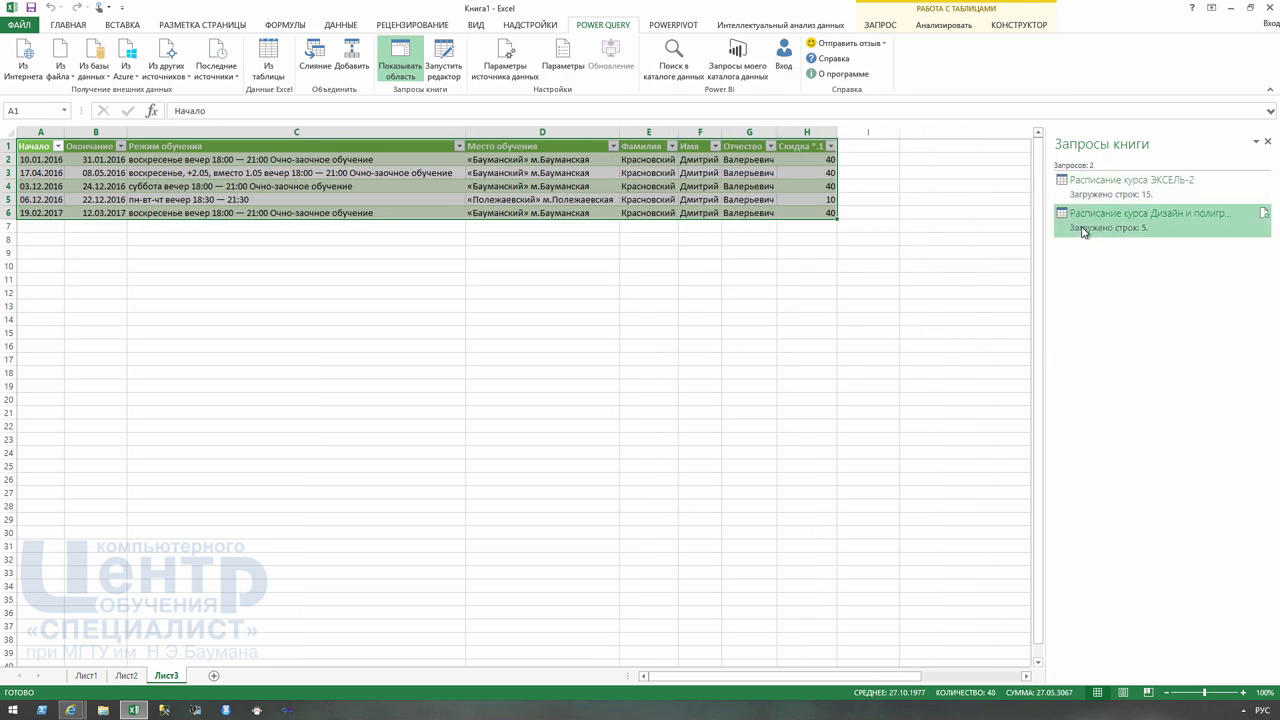
right_click(1083, 230)
left_click(1094, 238)
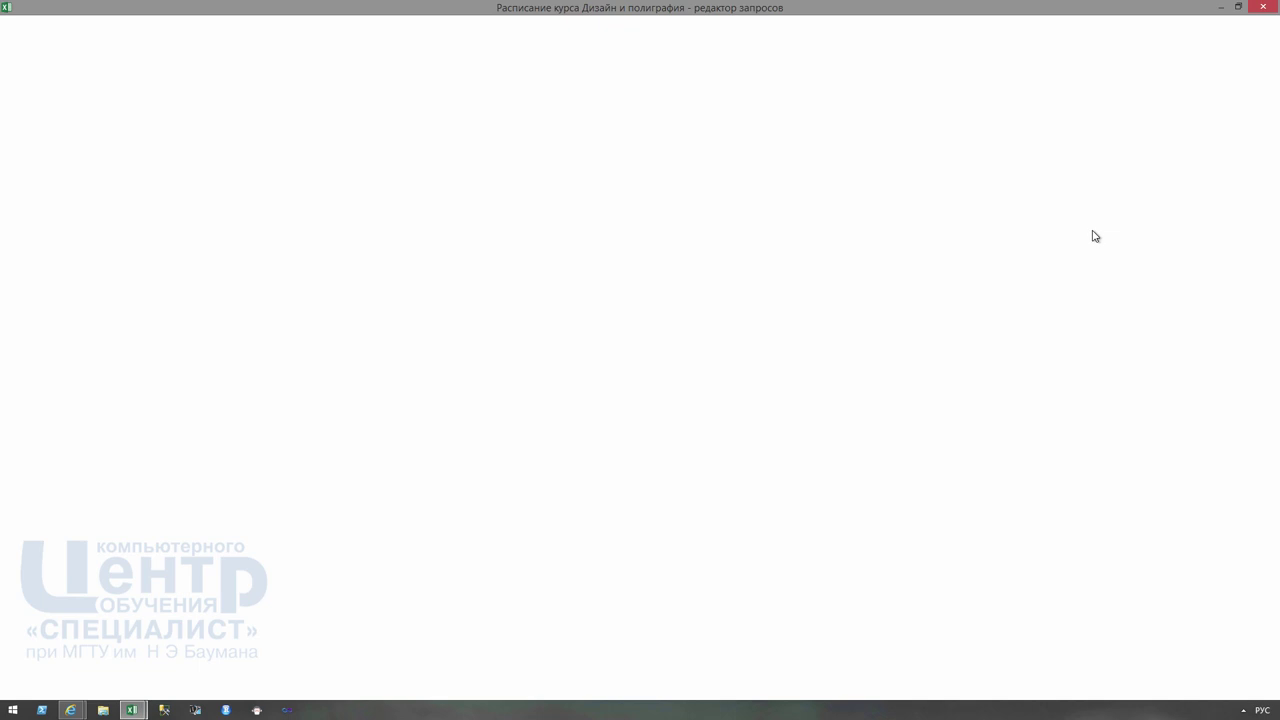
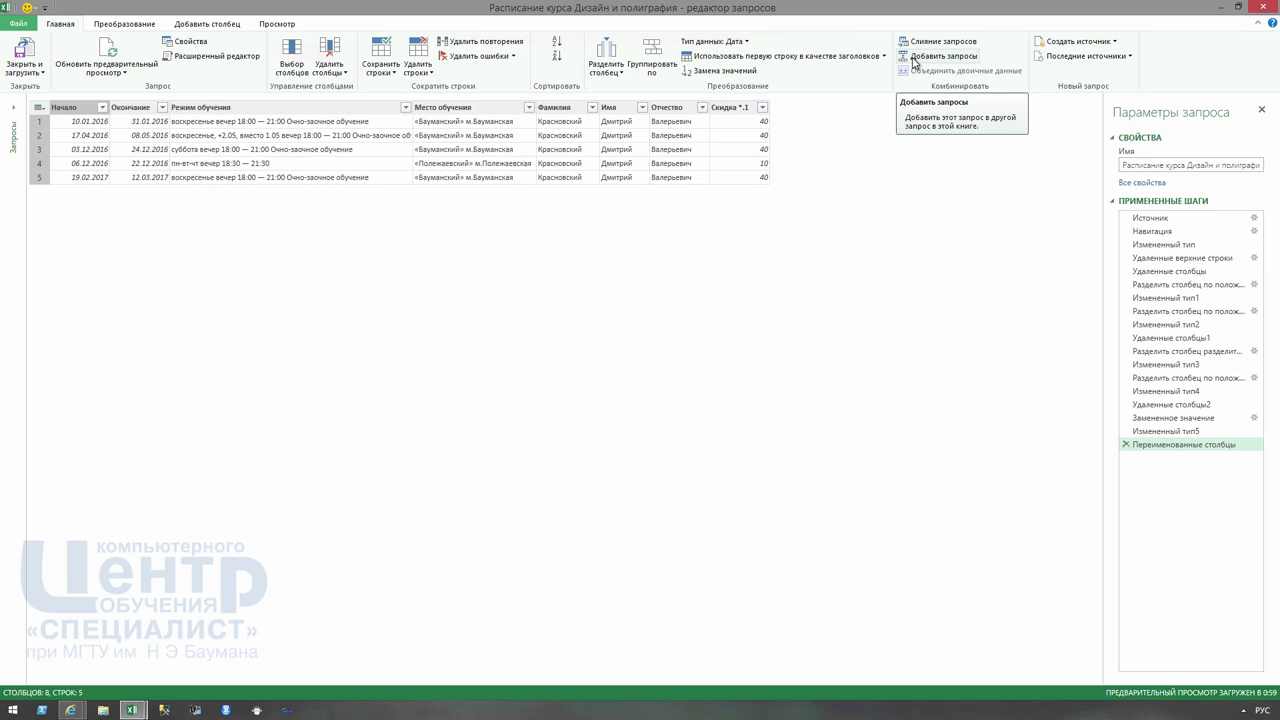
- Use Append Queries to add Расписание курса ЭКСЕЛЬ-2 to the current query's table
left_click(913, 62)
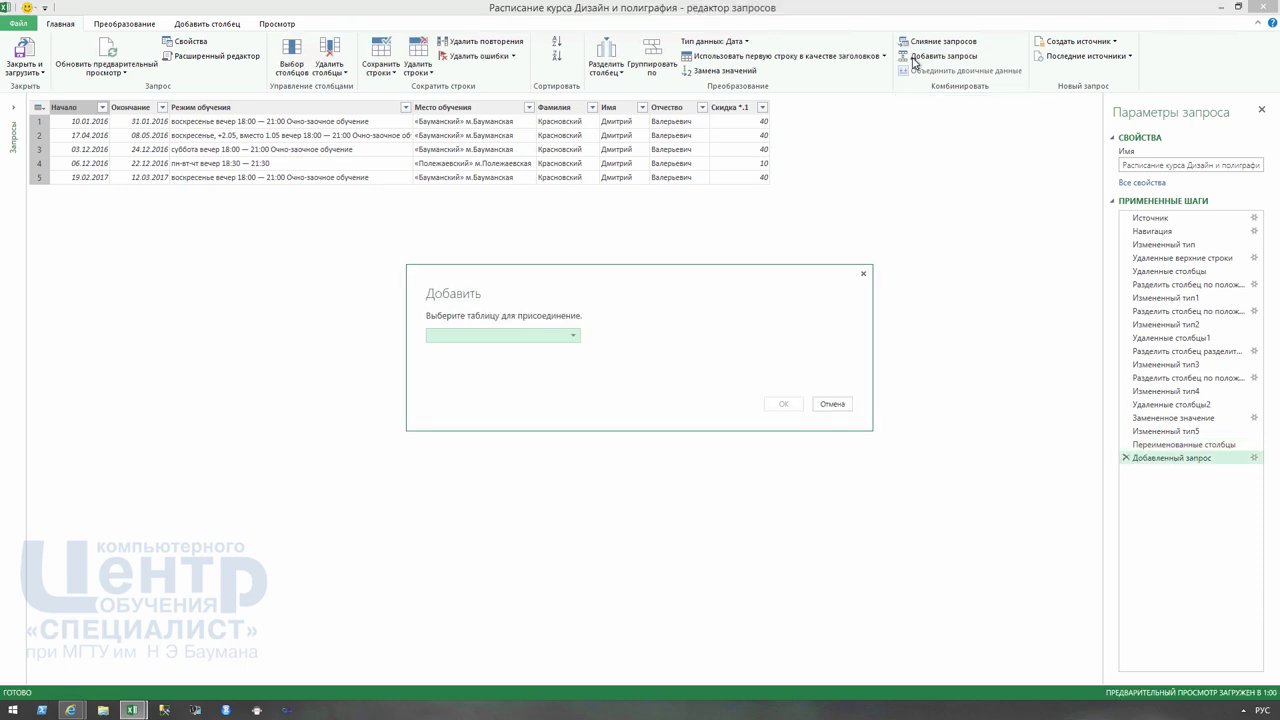
left_click(573, 337)
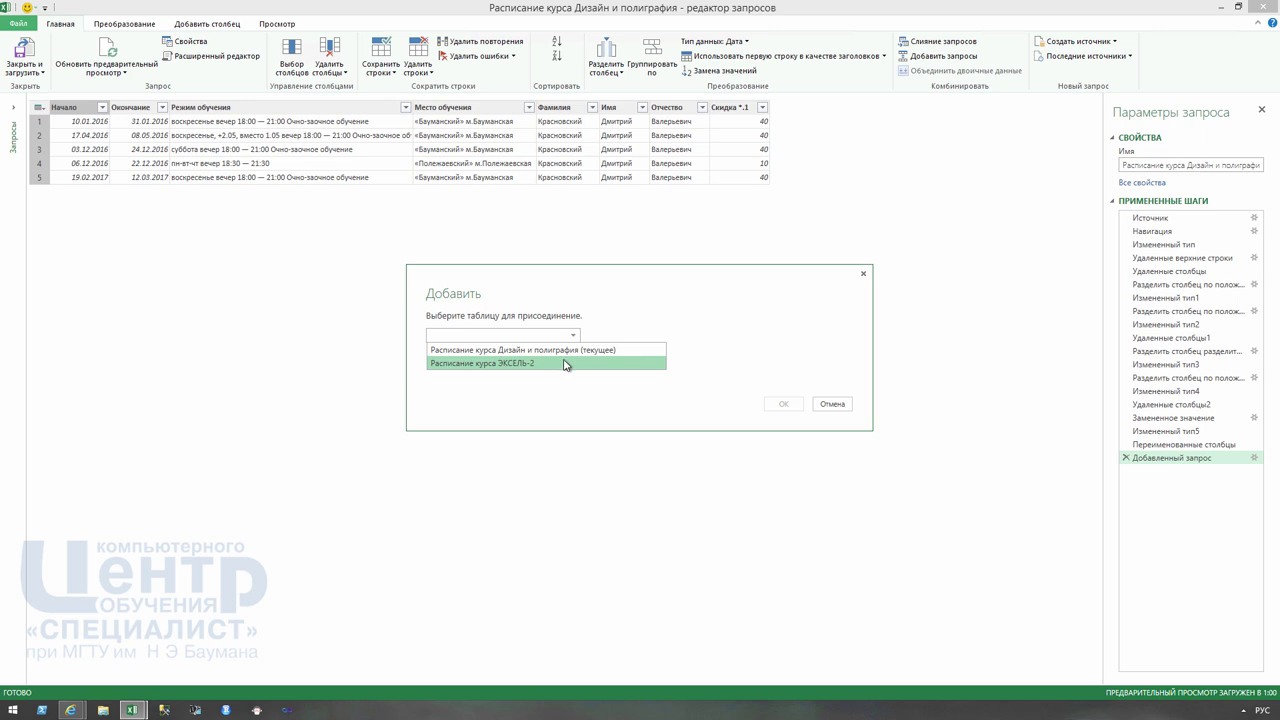
left_click(565, 364)
left_click(780, 404)
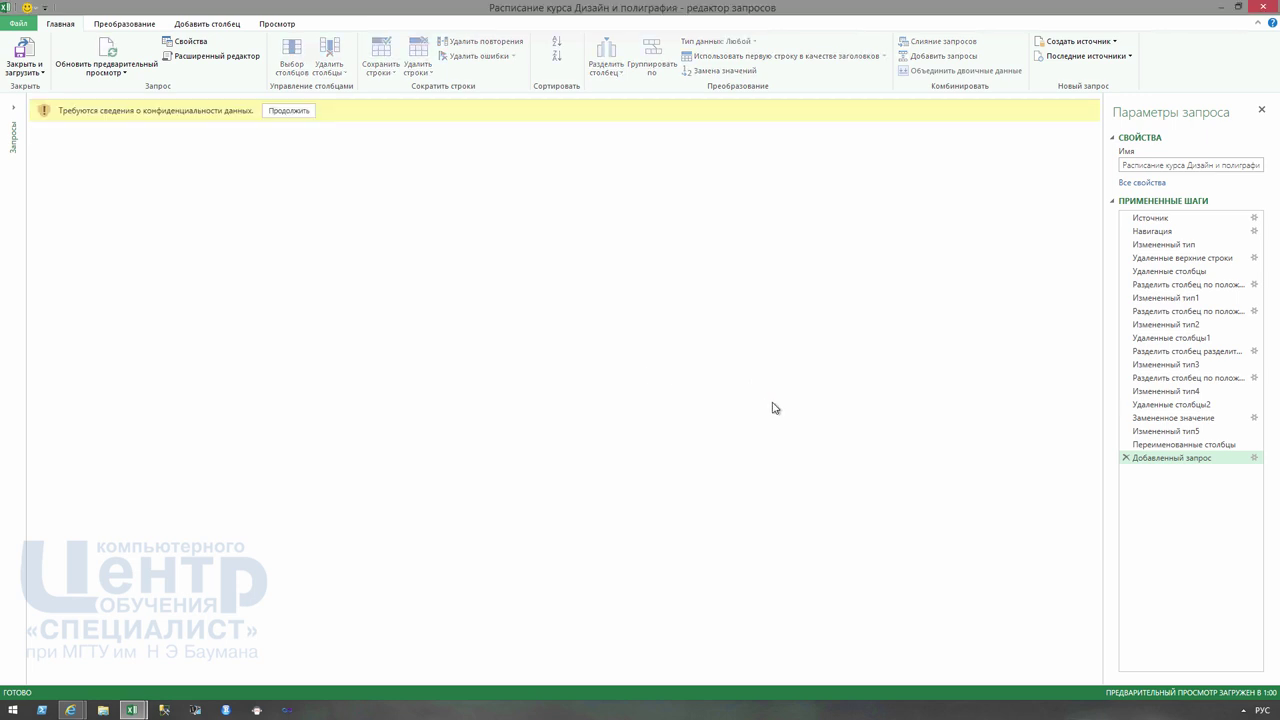
- Set the specialist.ru data source's privacy level to Общий and save it
left_click(292, 116)
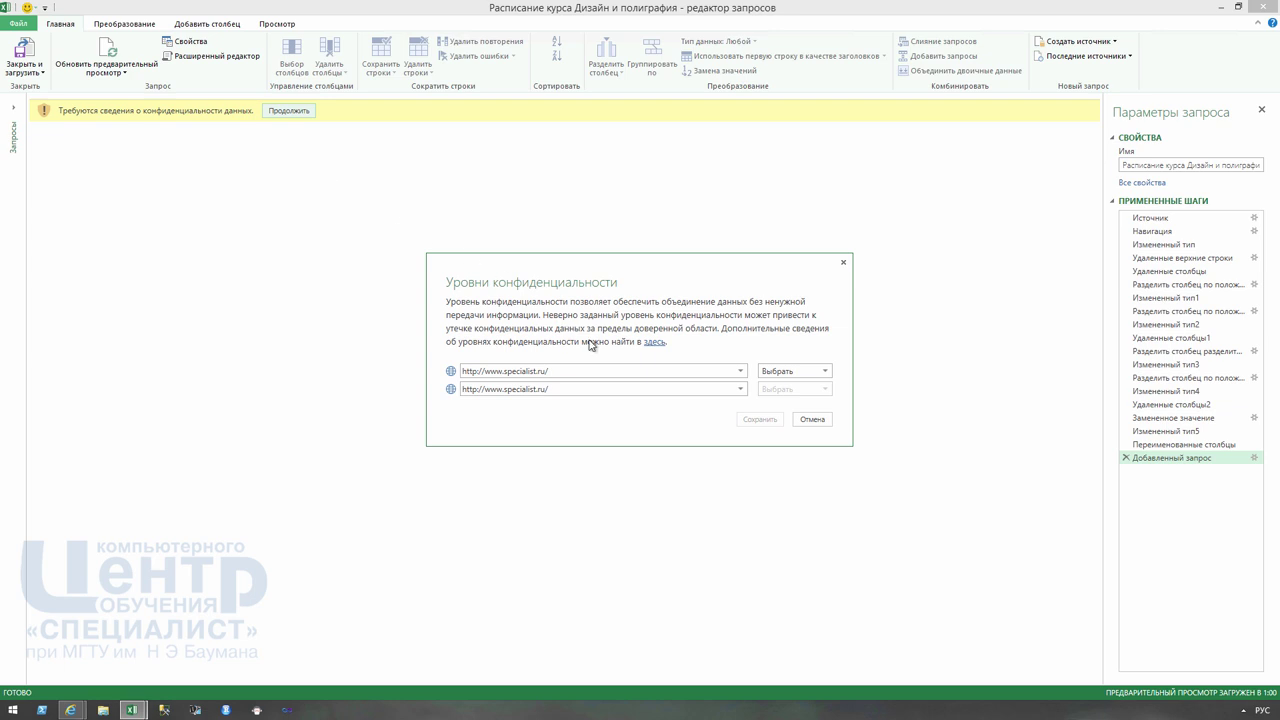
left_click(800, 374)
left_click(795, 388)
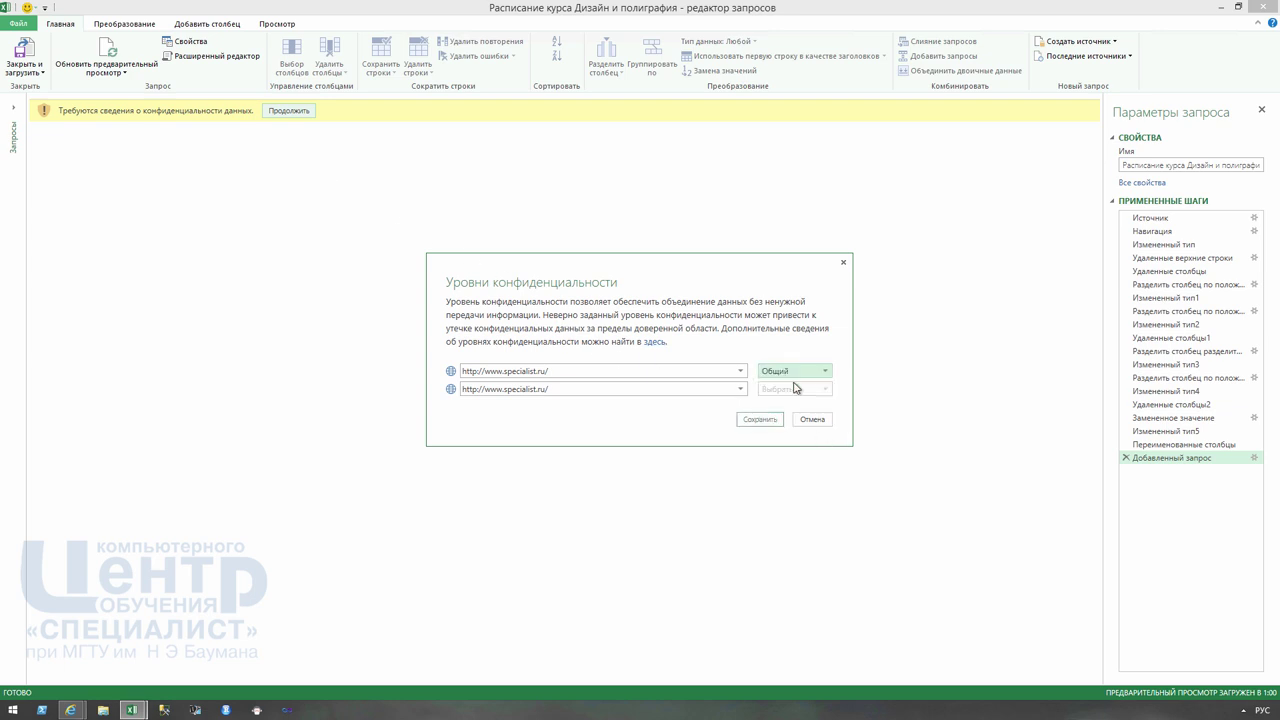
left_click(760, 420)
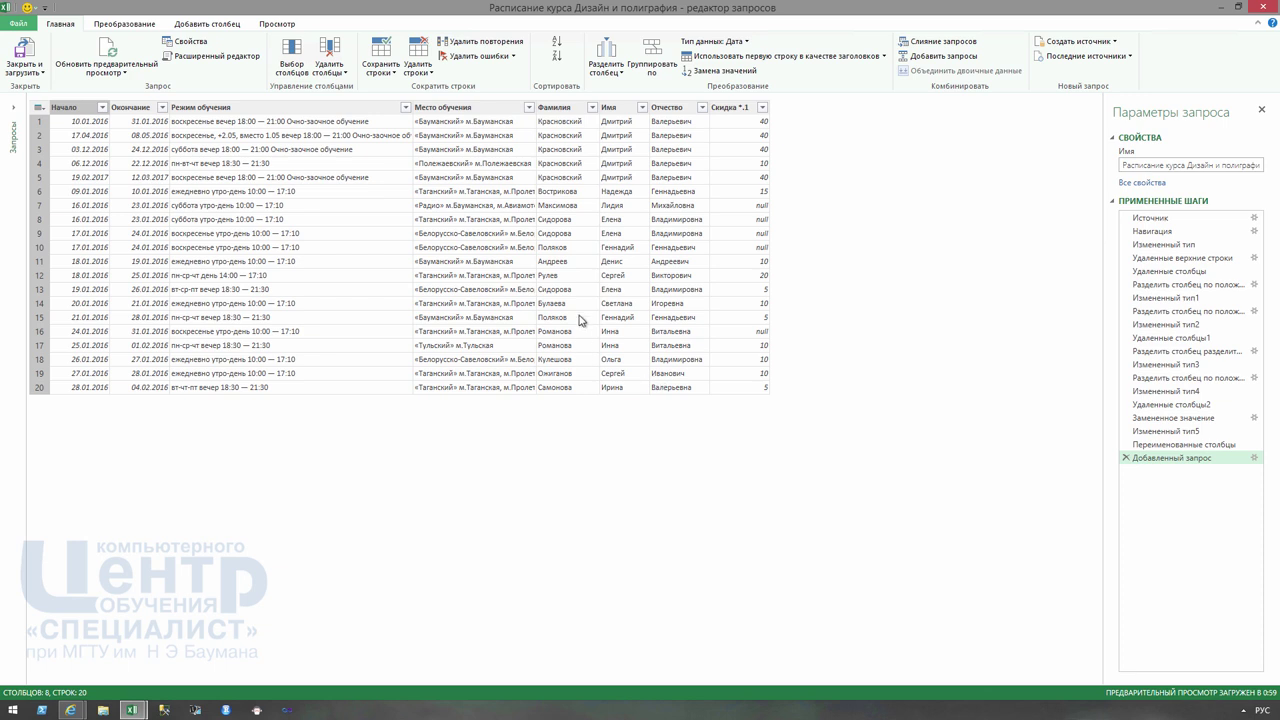
- Inspect the first Начало date and the row-5 Фамилия and Отчество values
left_click(83, 122)
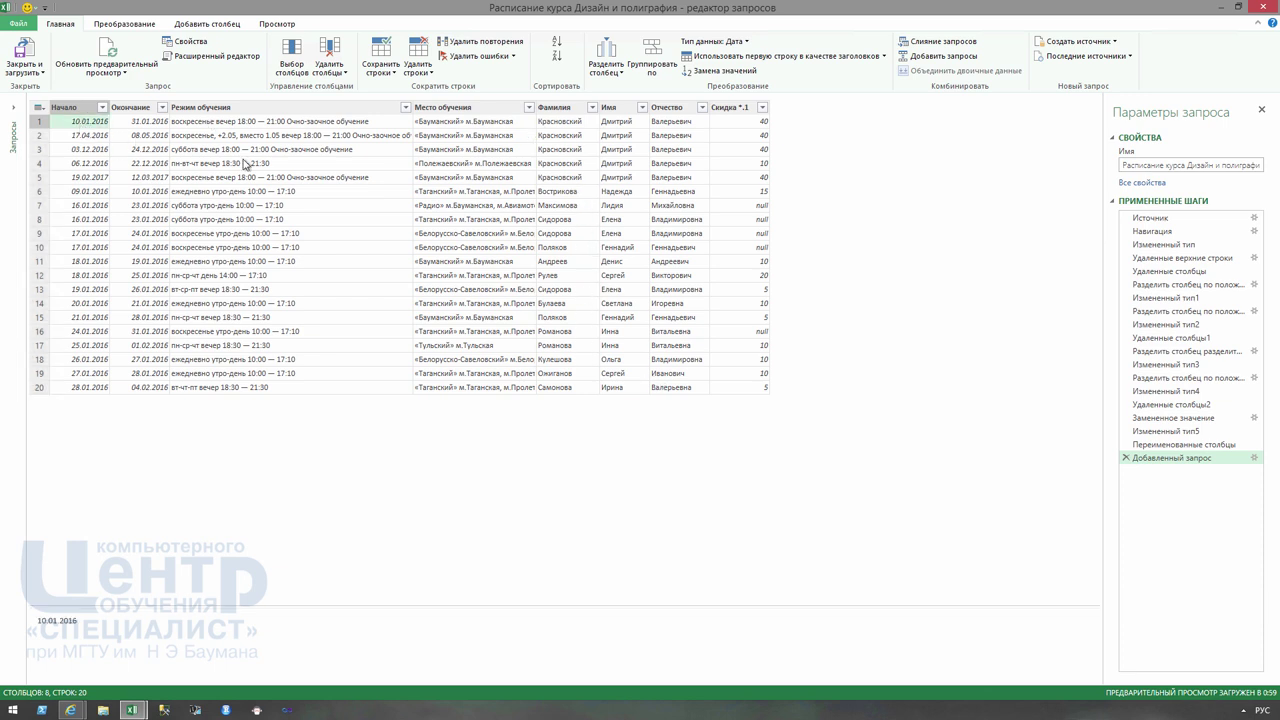
left_click(549, 183)
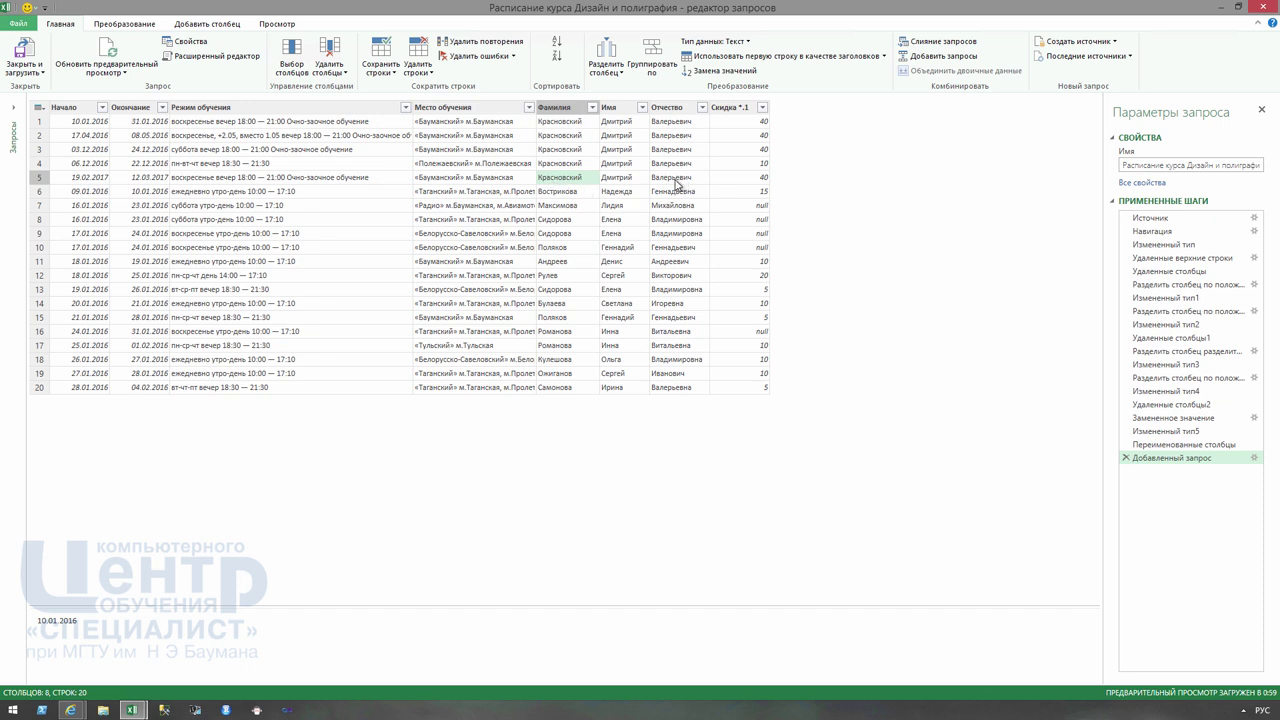
left_click(673, 182)
left_click(565, 179)
- Change the end of the query name so it reads 'Расписание курсов'
left_click(1178, 165)
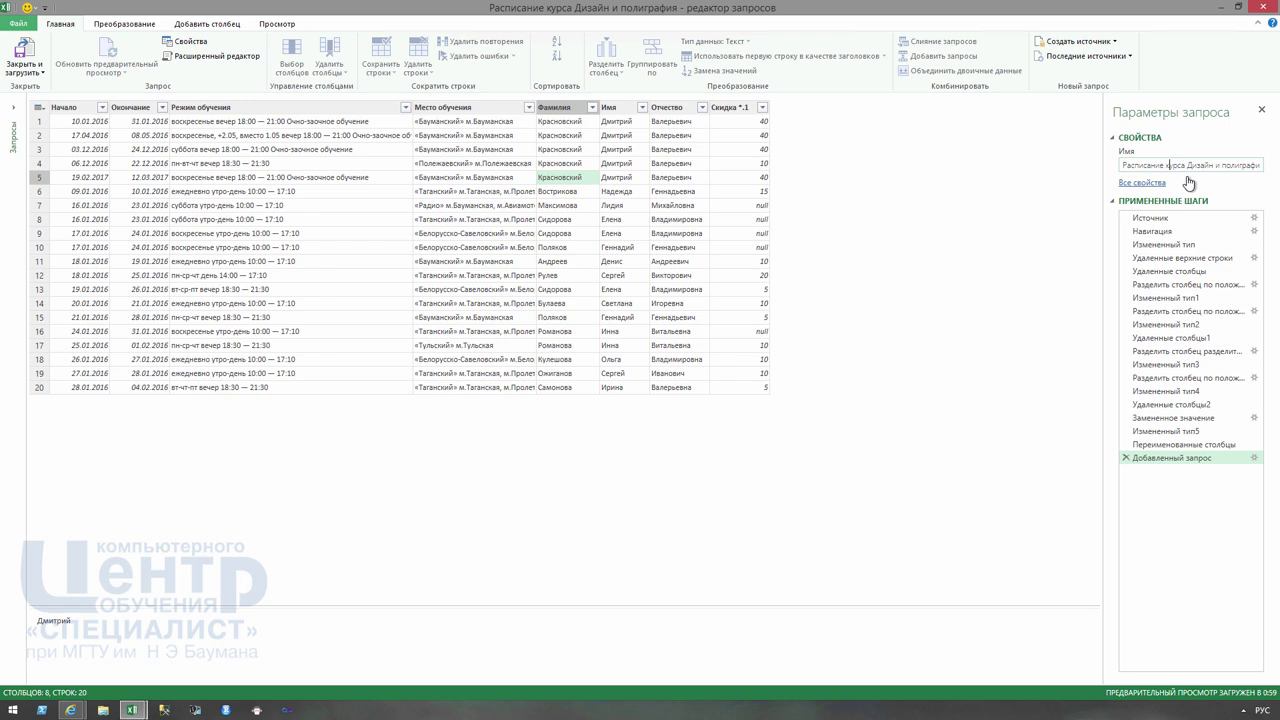
key("Right")
key("Right")
key("shift+End")
type("ов")
left_click(936, 357)
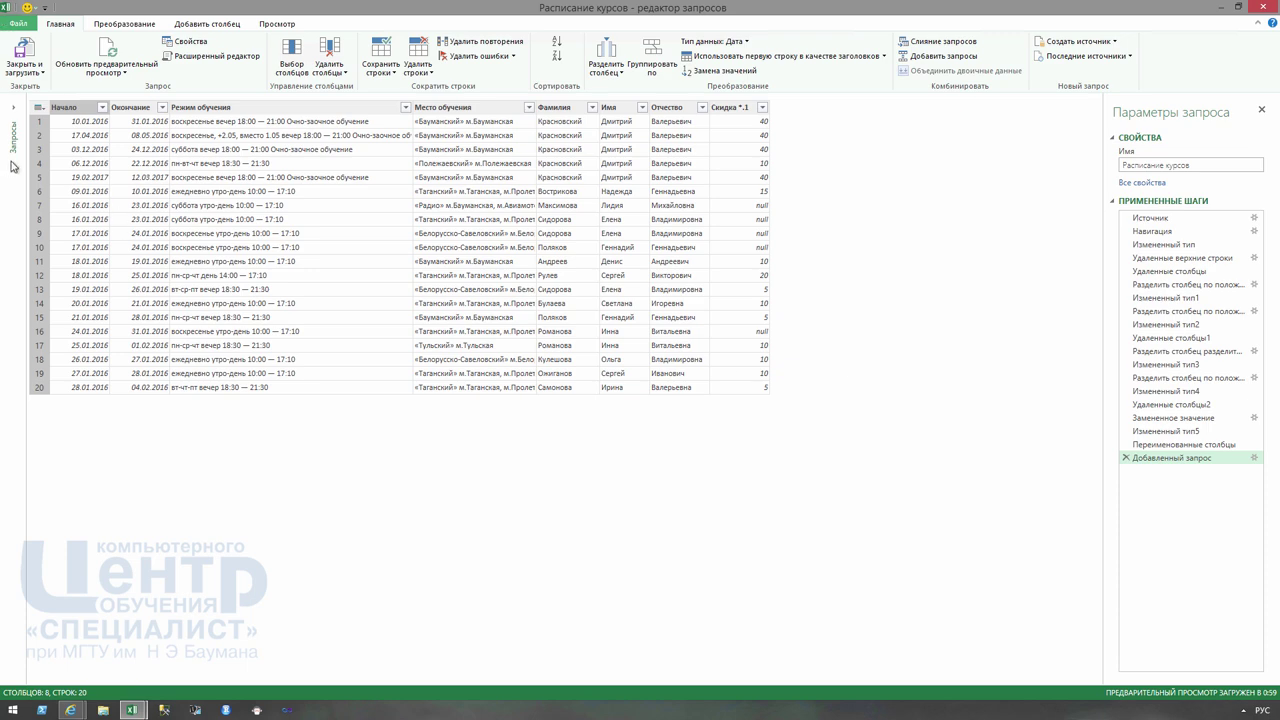
- Expand the Запросы pane and bring up the Добавить столбец ribbon tools
left_click(13, 111)
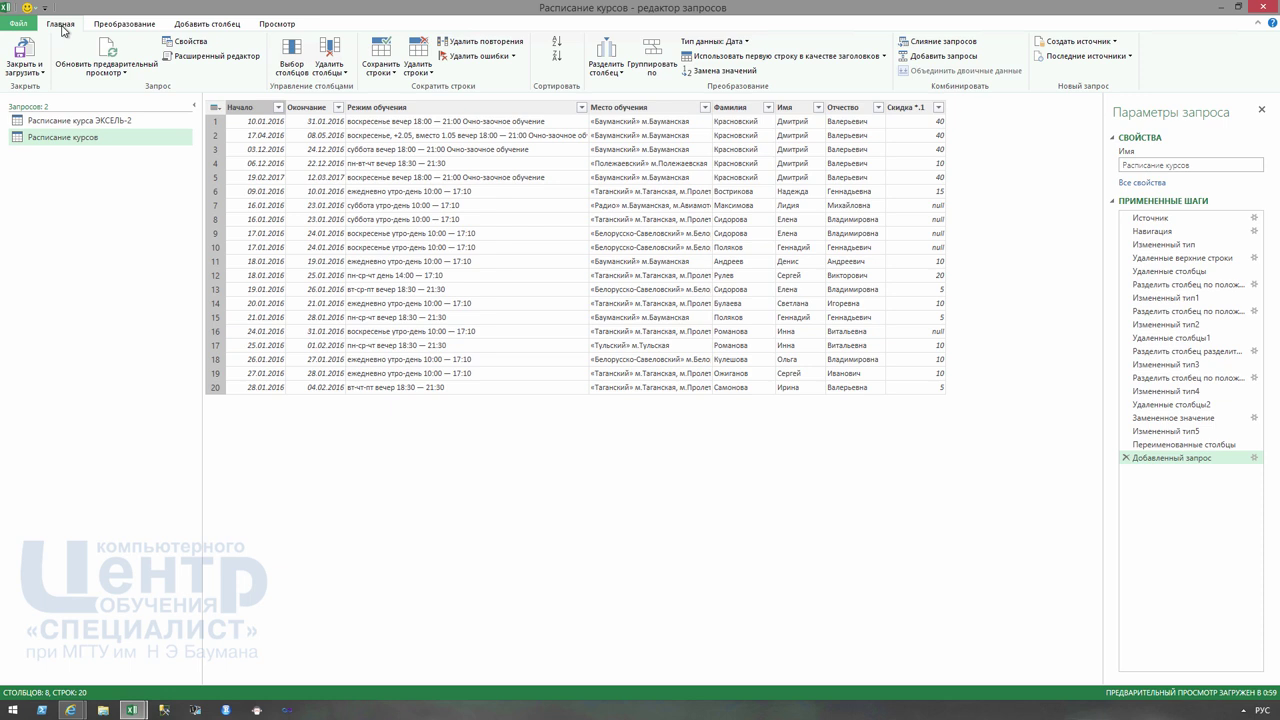
left_click(103, 28)
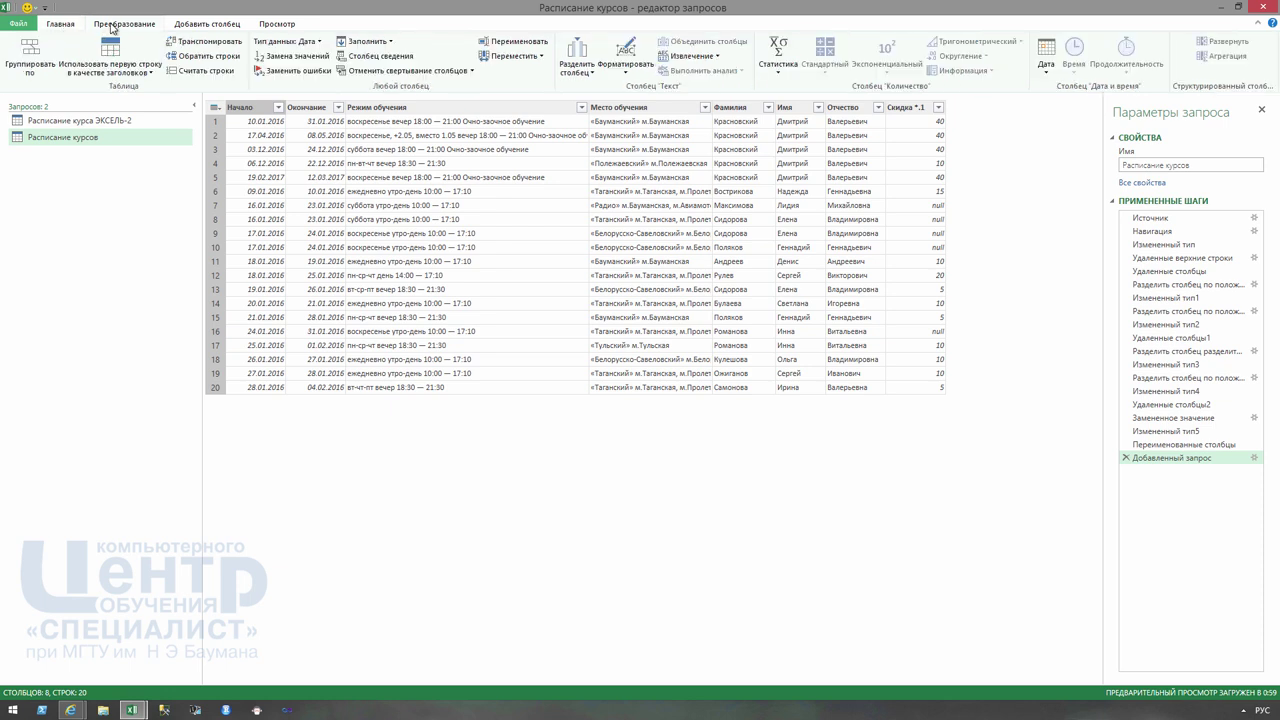
left_click(219, 30)
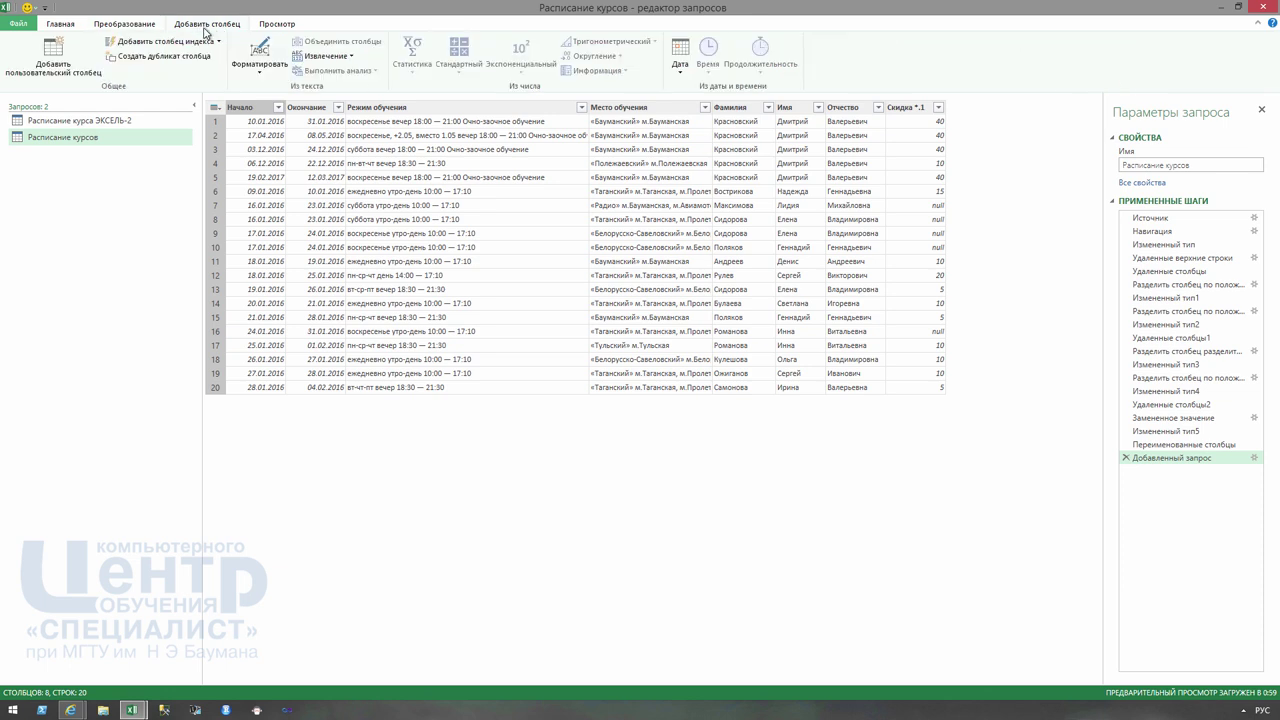
- Start a custom column and name it Курс
left_click(57, 68)
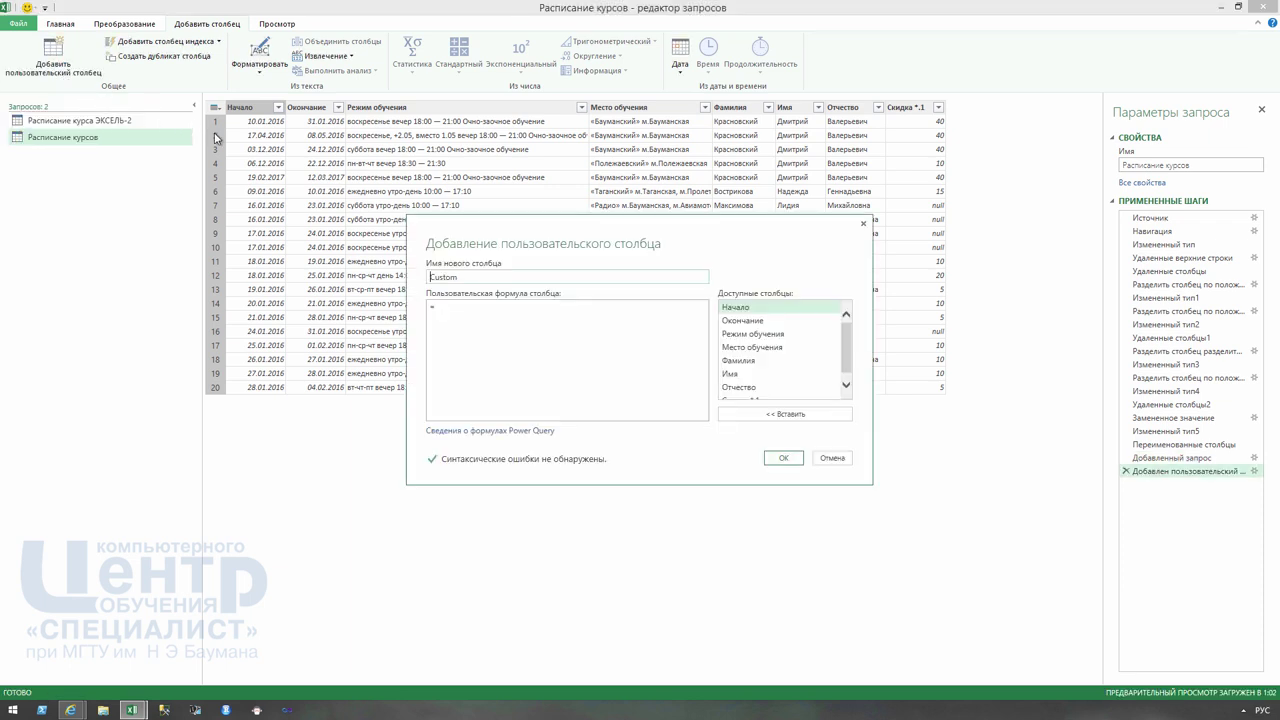
double_click(526, 279)
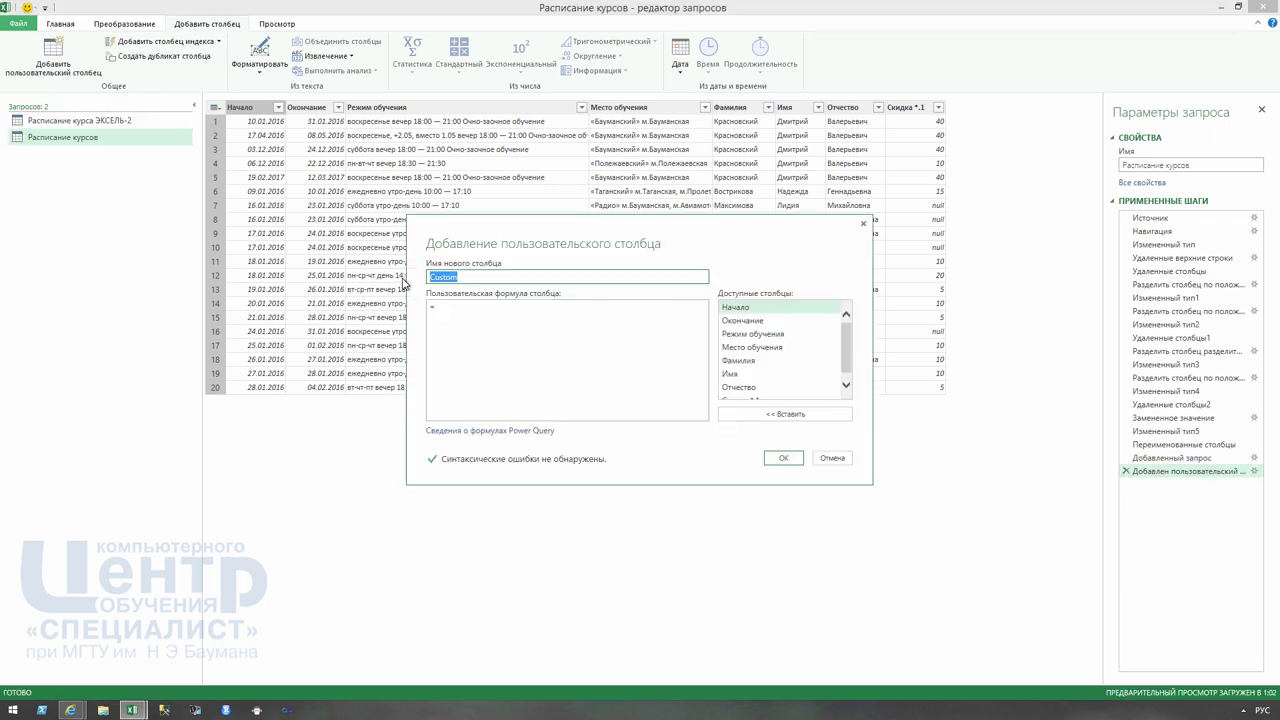
type("Re")
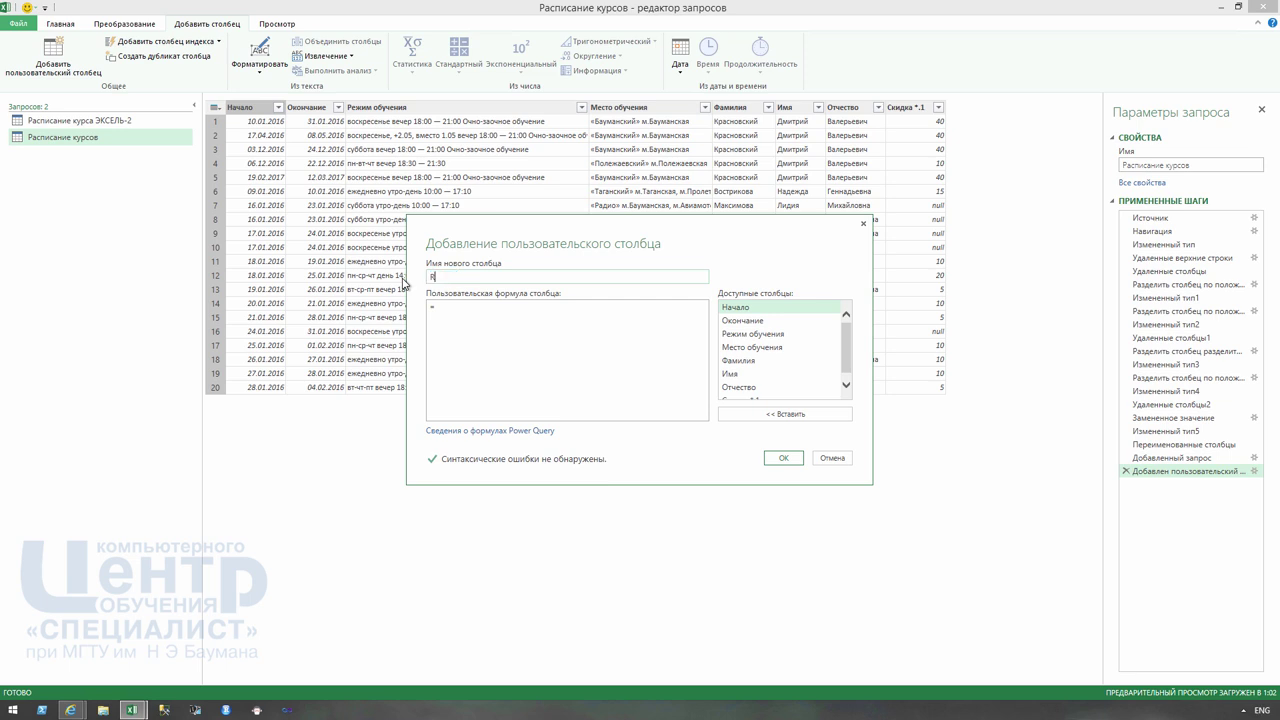
key("alt+shift")
type("Курс")
- Enter the quoted formula "Дизайн и полиграфия" and create the Курс column
left_click(467, 311)
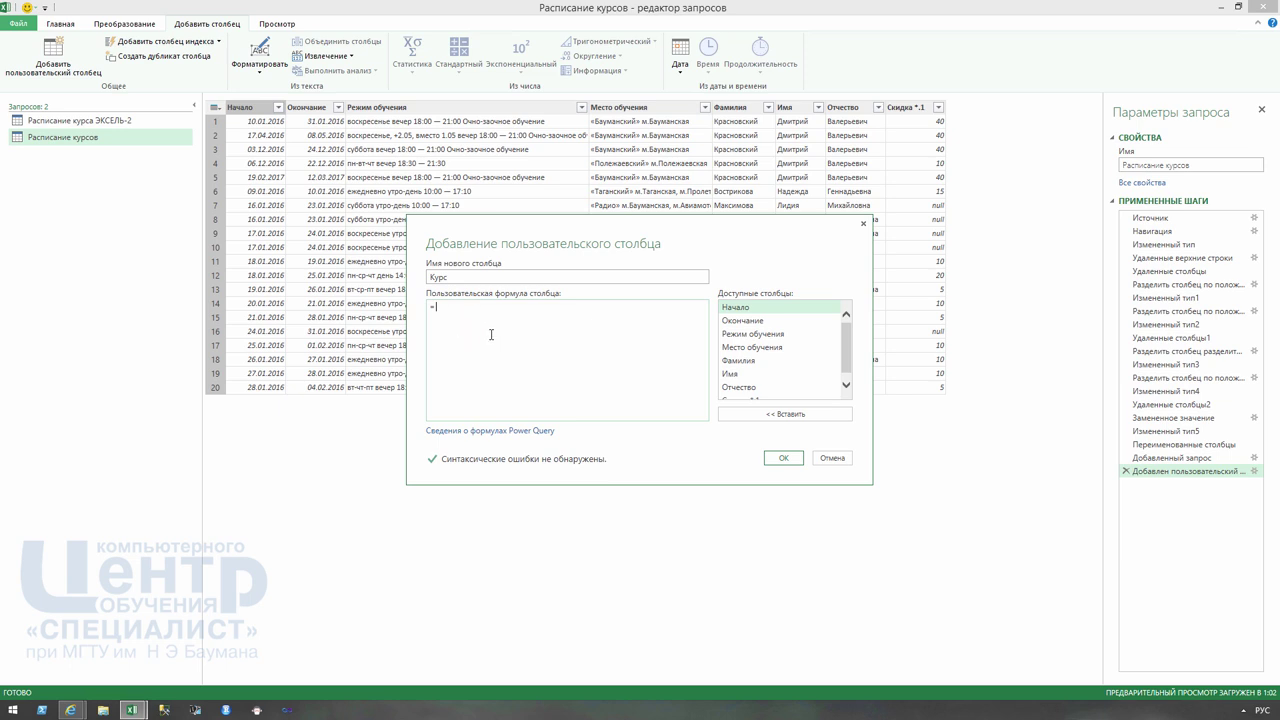
key("alt+shift")
type("Li")
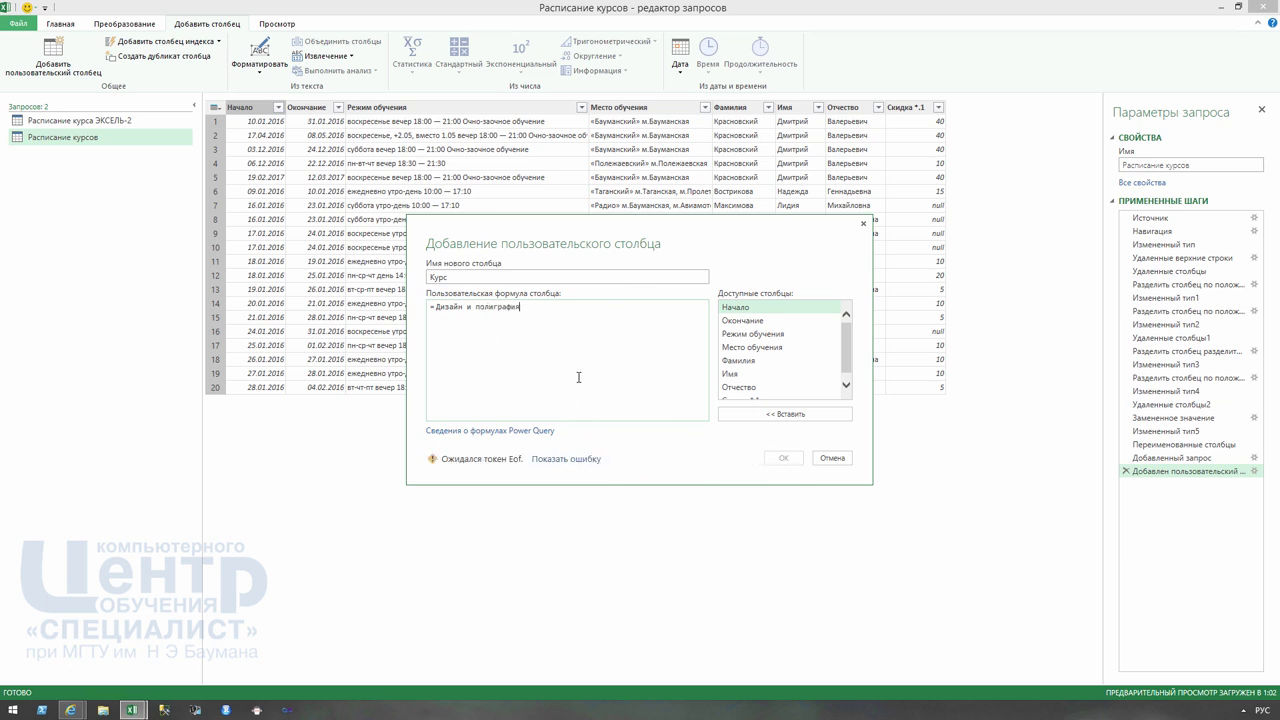
type("\"")
key("BackSpace")
key("alt+shift")
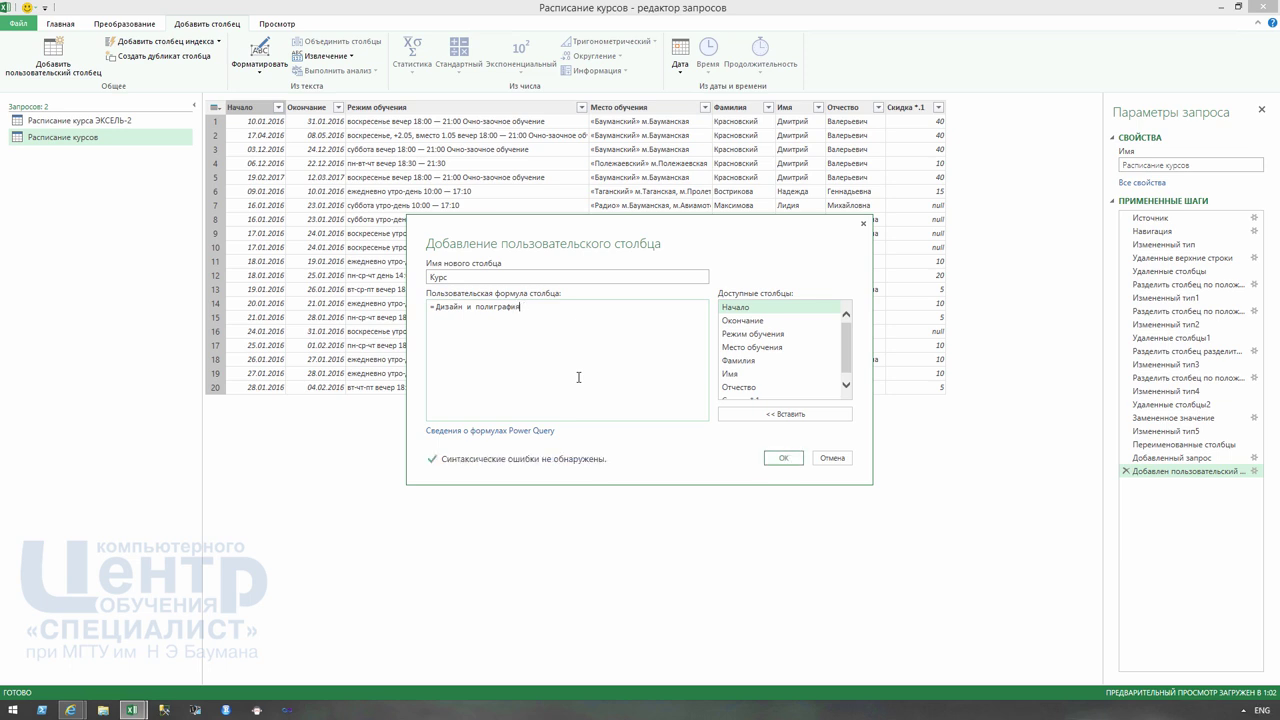
key("ctrl+Left")
key("ctrl+Left")
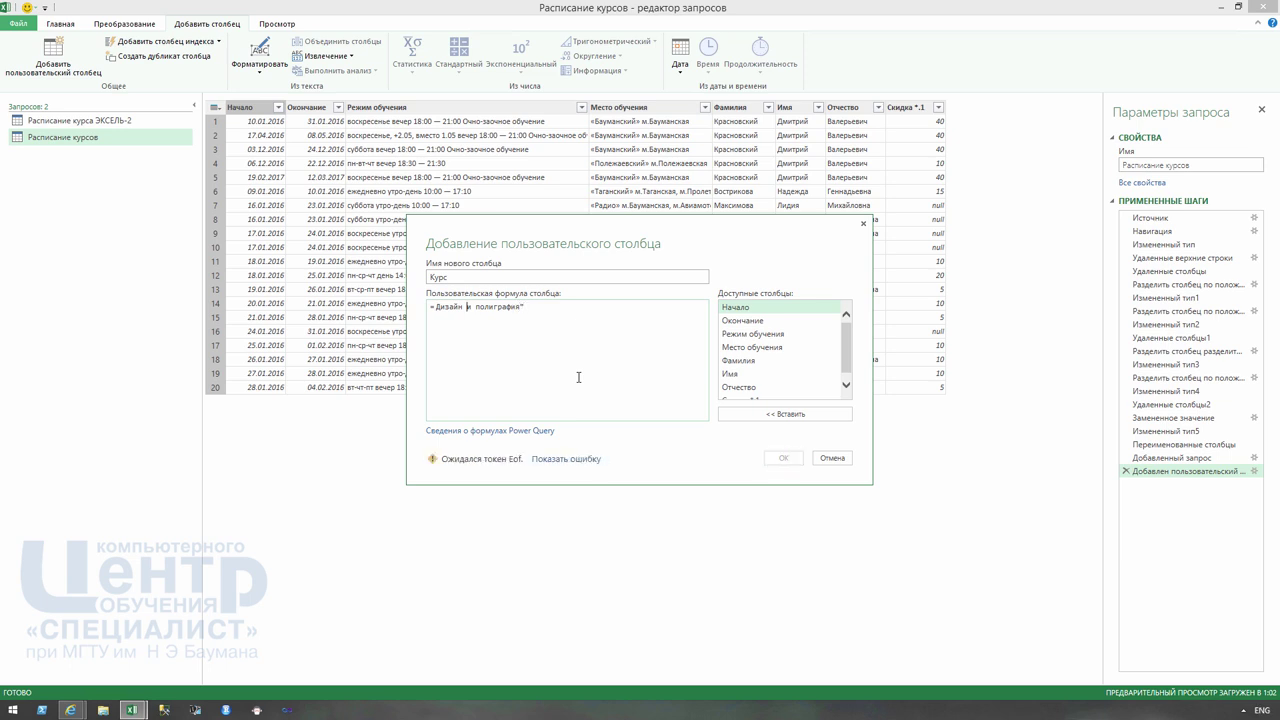
type("\"")
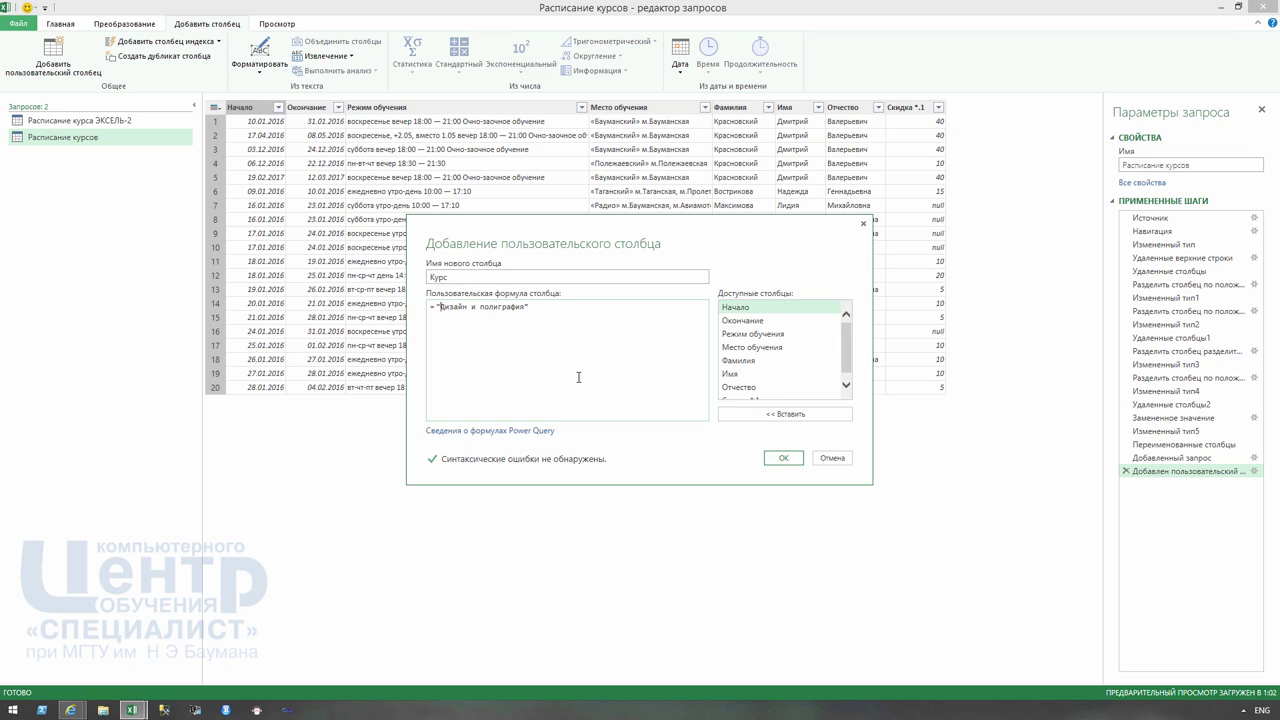
left_click(783, 457)
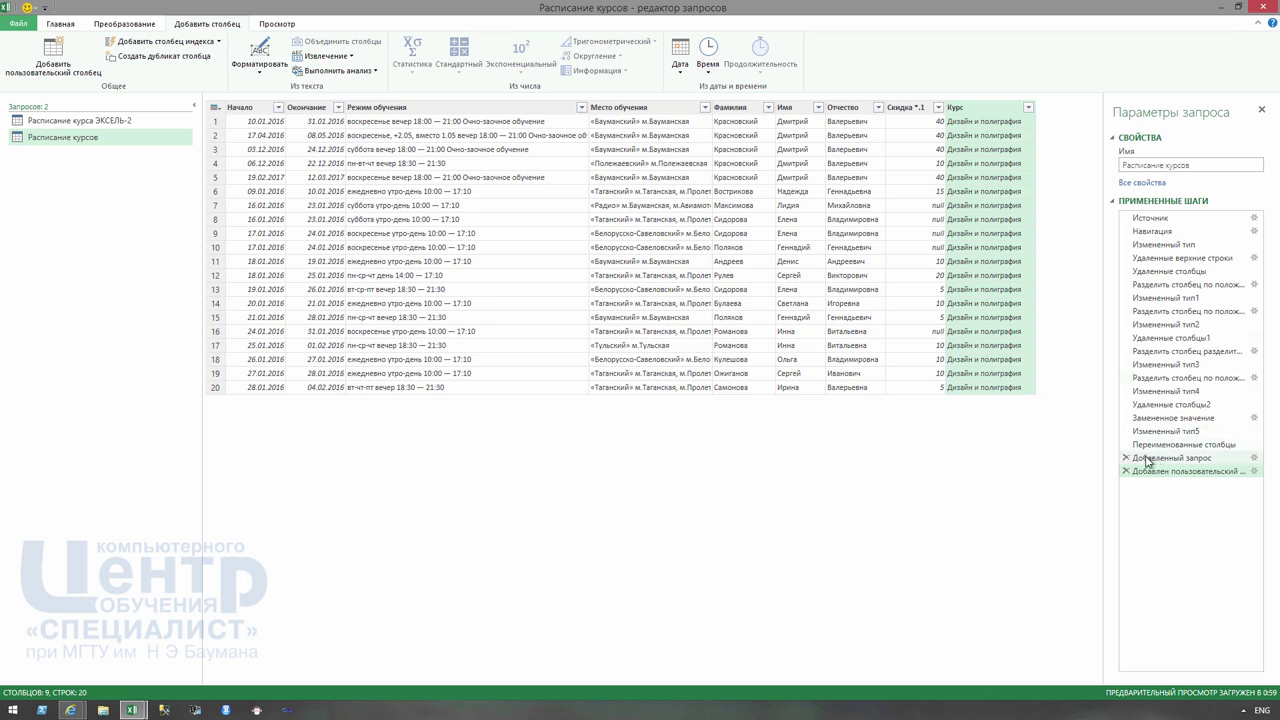
- In Расписание курса ЭКСЕЛЬ-2, add a custom column Курс with the value "ЭКСЕЛЬ-2"
left_click(55, 121)
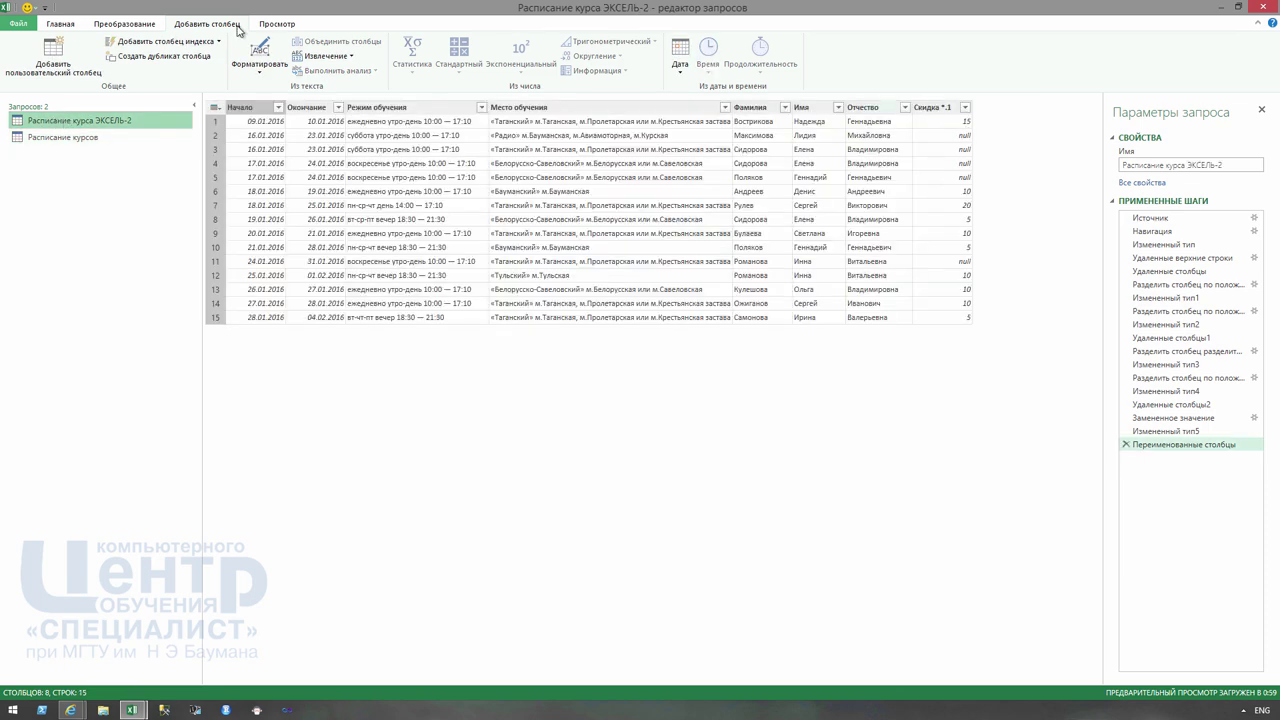
left_click(54, 55)
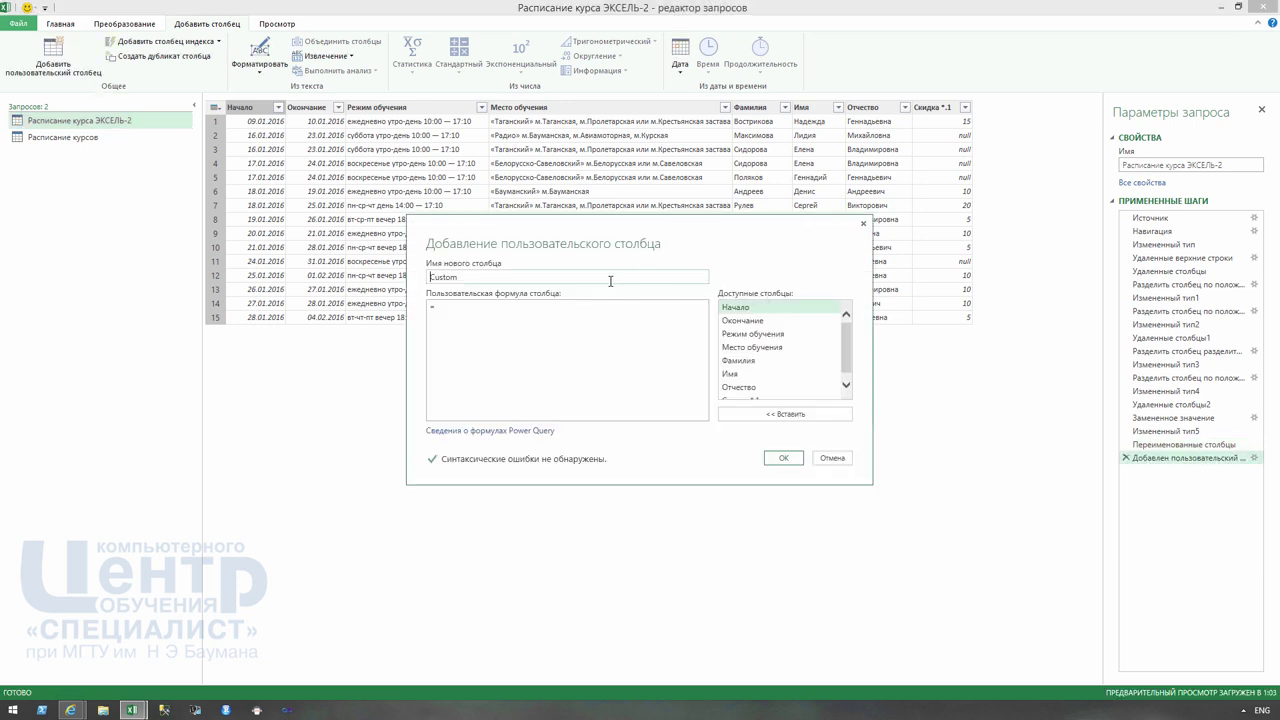
left_click_drag(640, 277, 408, 272)
type("Re")
key("BackSpace")
key("BackSpace")
key("BackSpace")
type("Кур")
type("с")
left_click(488, 318)
type("\"ЭКСЕЛЬ-2\"")
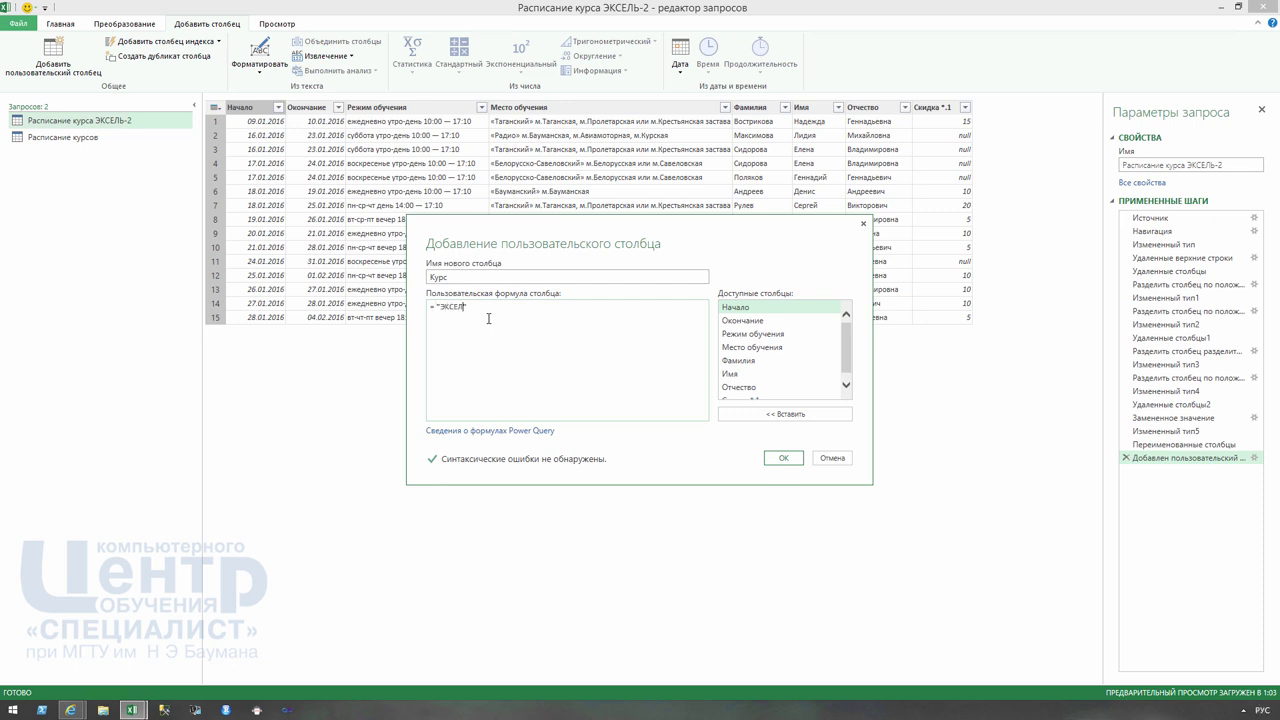
left_click(770, 462)
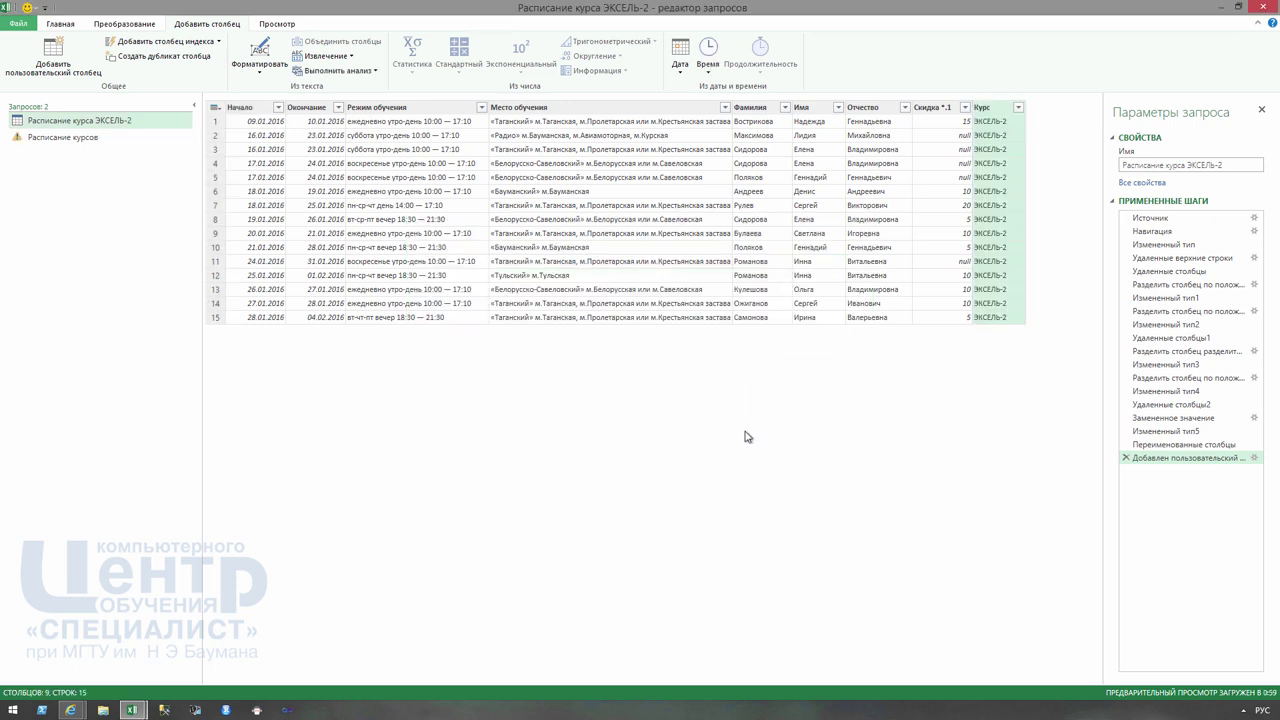
- In Расписание курсов, review the Курс custom-column step and move it above Добавленный запрос
left_click(72, 143)
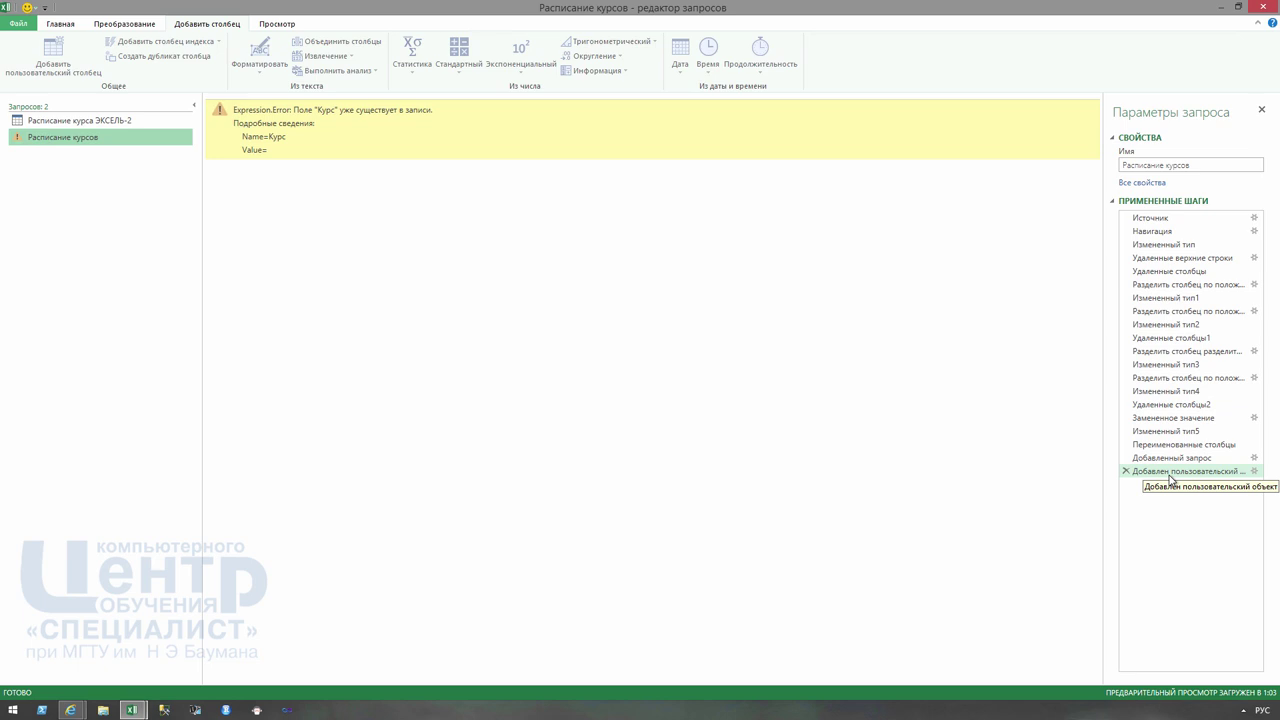
left_click(1170, 476)
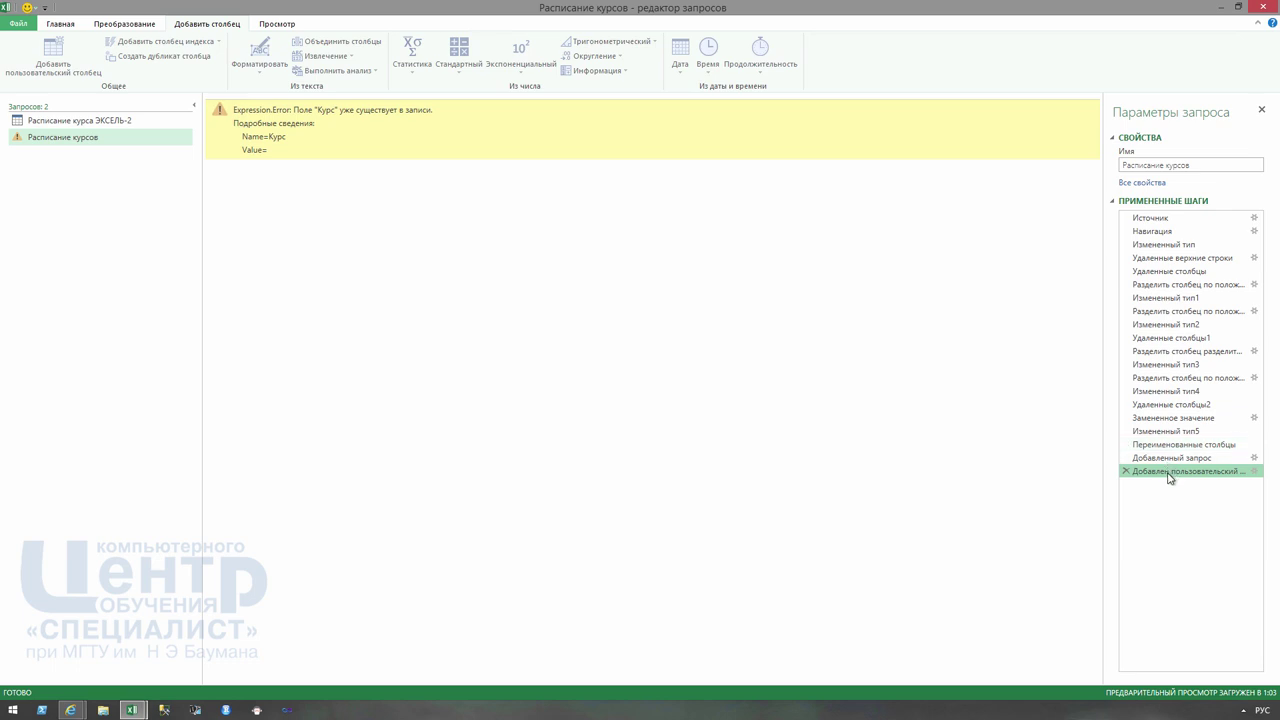
left_click(1254, 472)
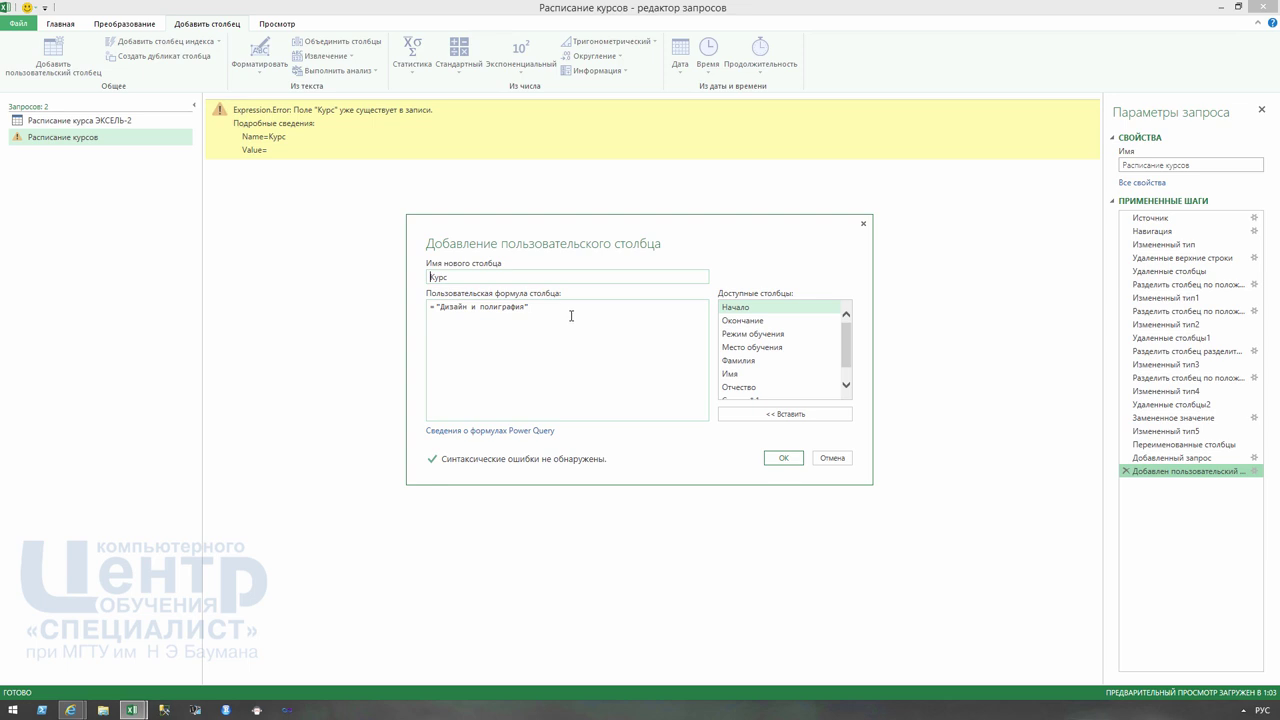
left_click_drag(552, 308, 386, 314)
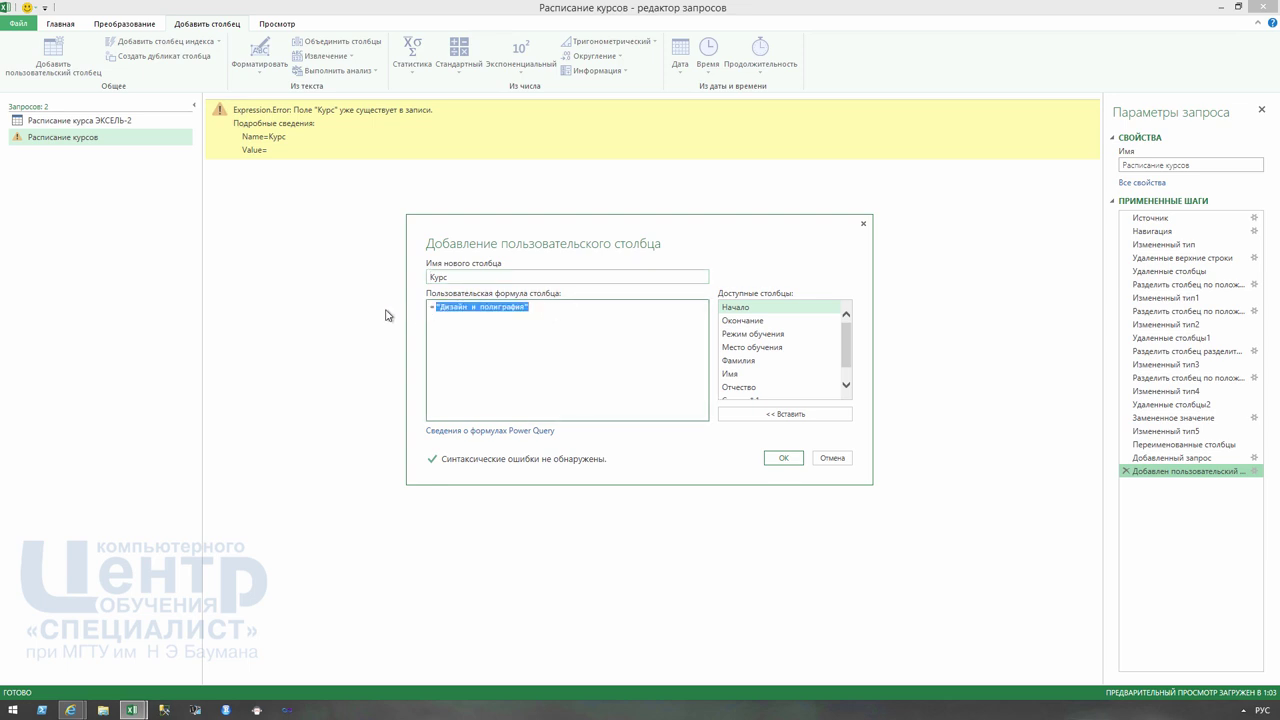
left_click(832, 458)
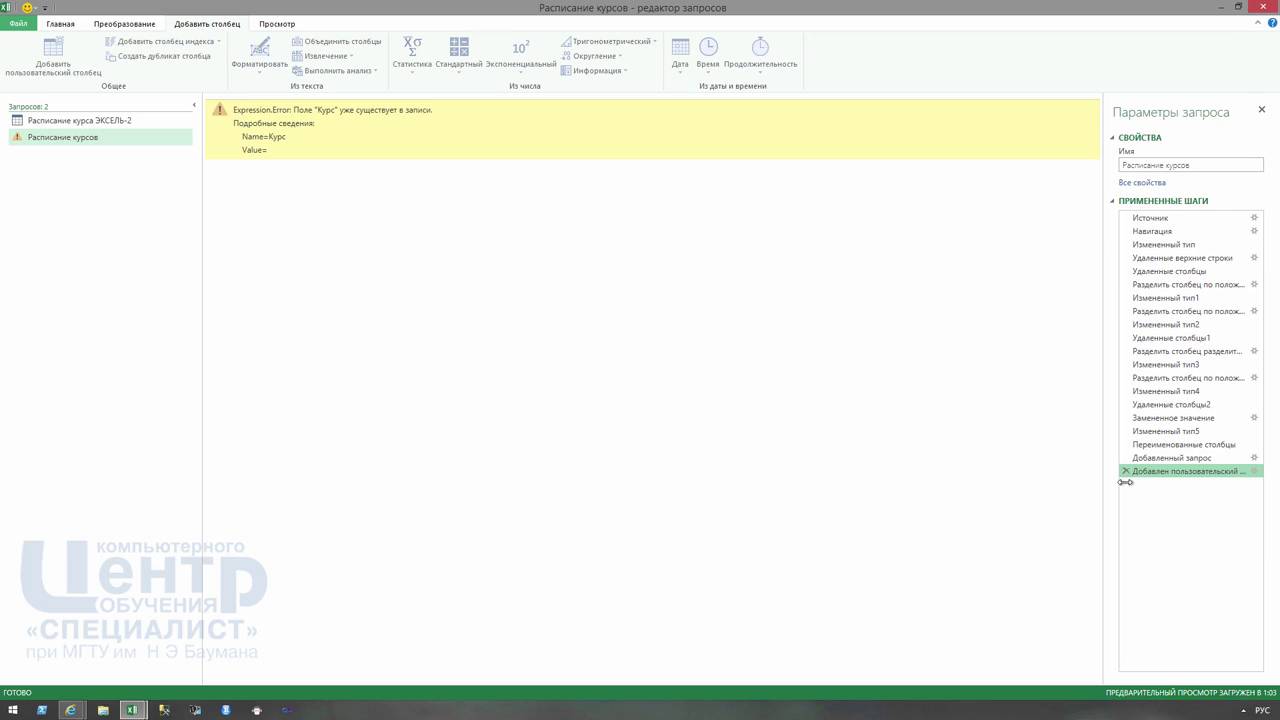
right_click(1216, 474)
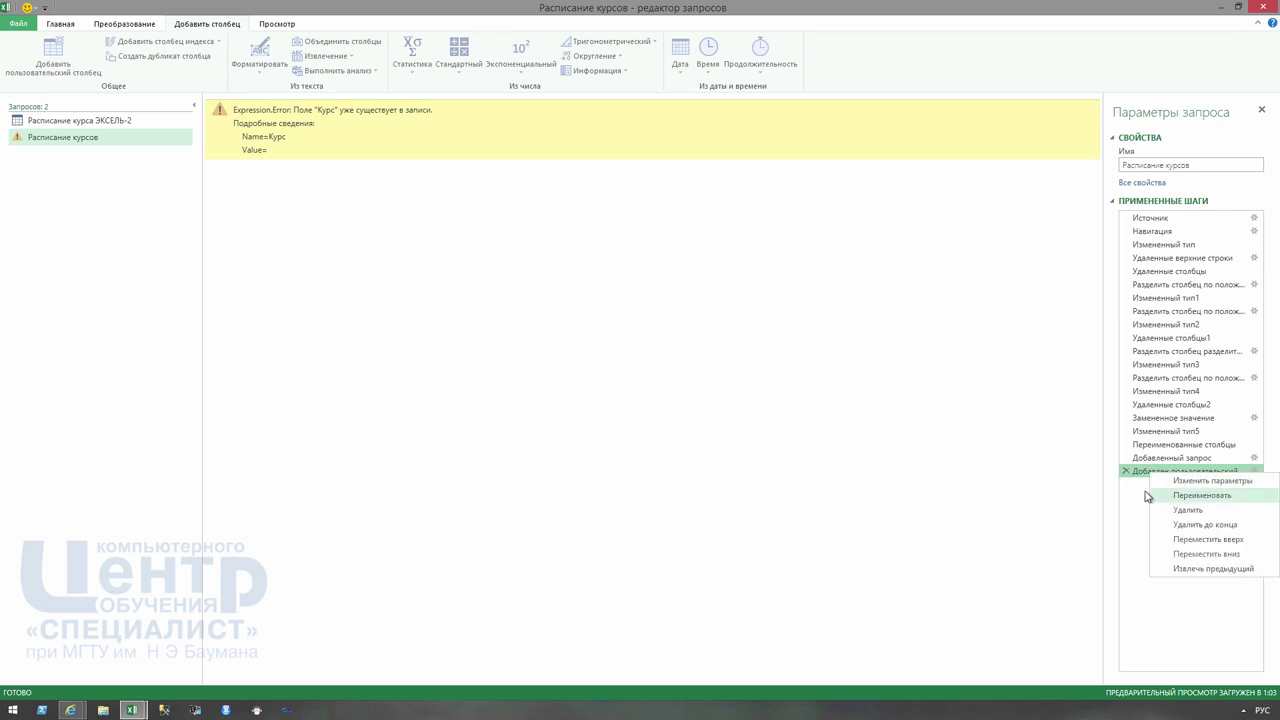
left_click(1182, 540)
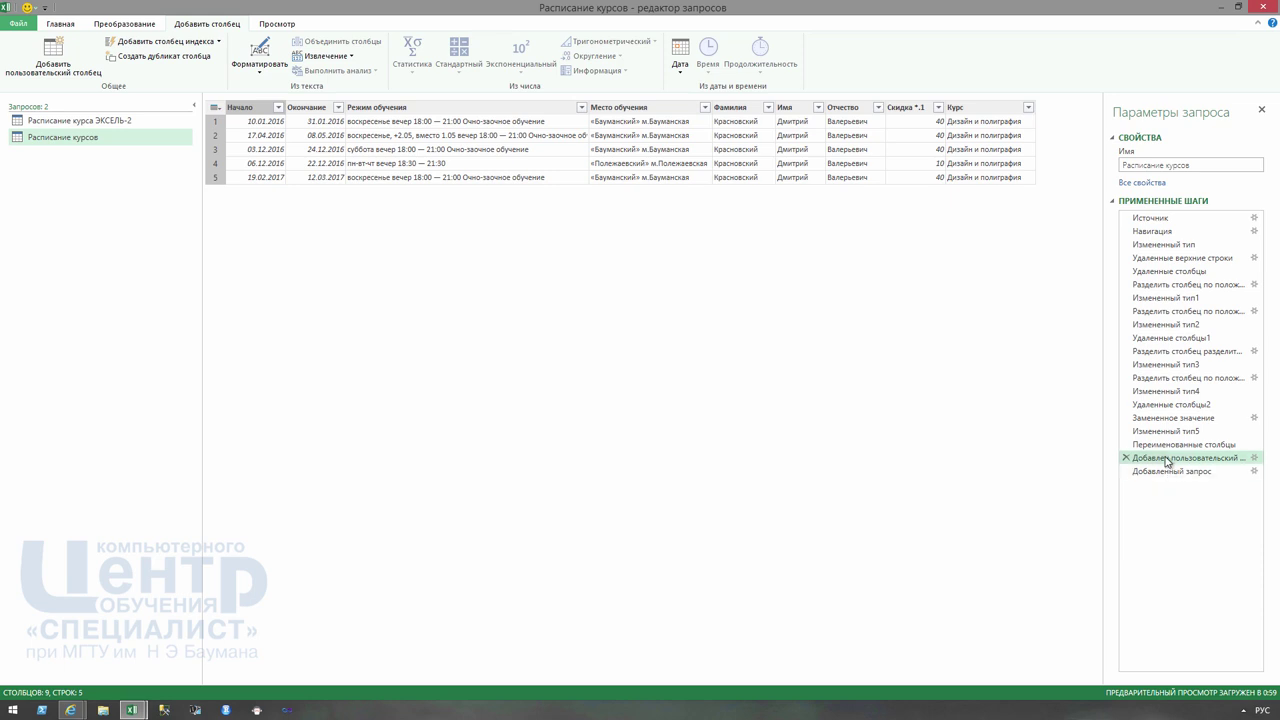
- Check the 20 combined rows at the Добавленный запрос step, then start another custom column
right_click(1166, 460)
left_click(1140, 520)
left_click(1163, 474)
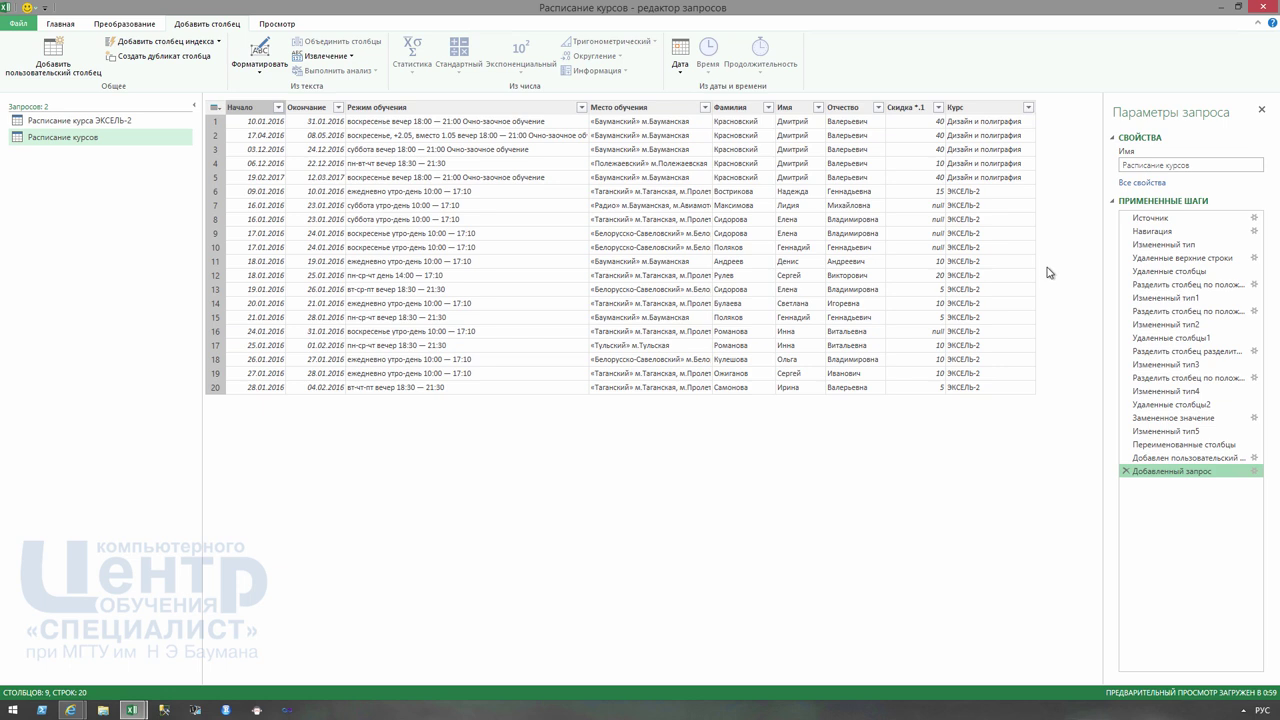
left_click(52, 55)
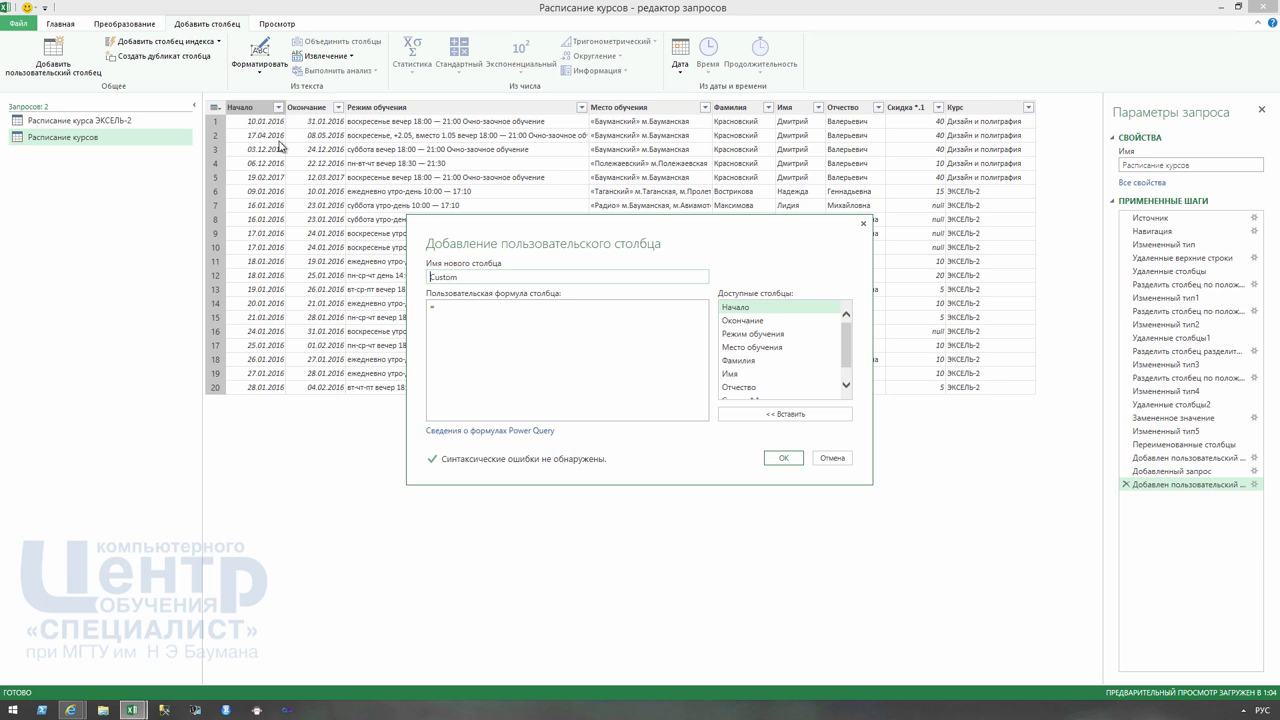
- Type a draft Окончание-minus-Начало formula and apply the new custom column
left_click(463, 322)
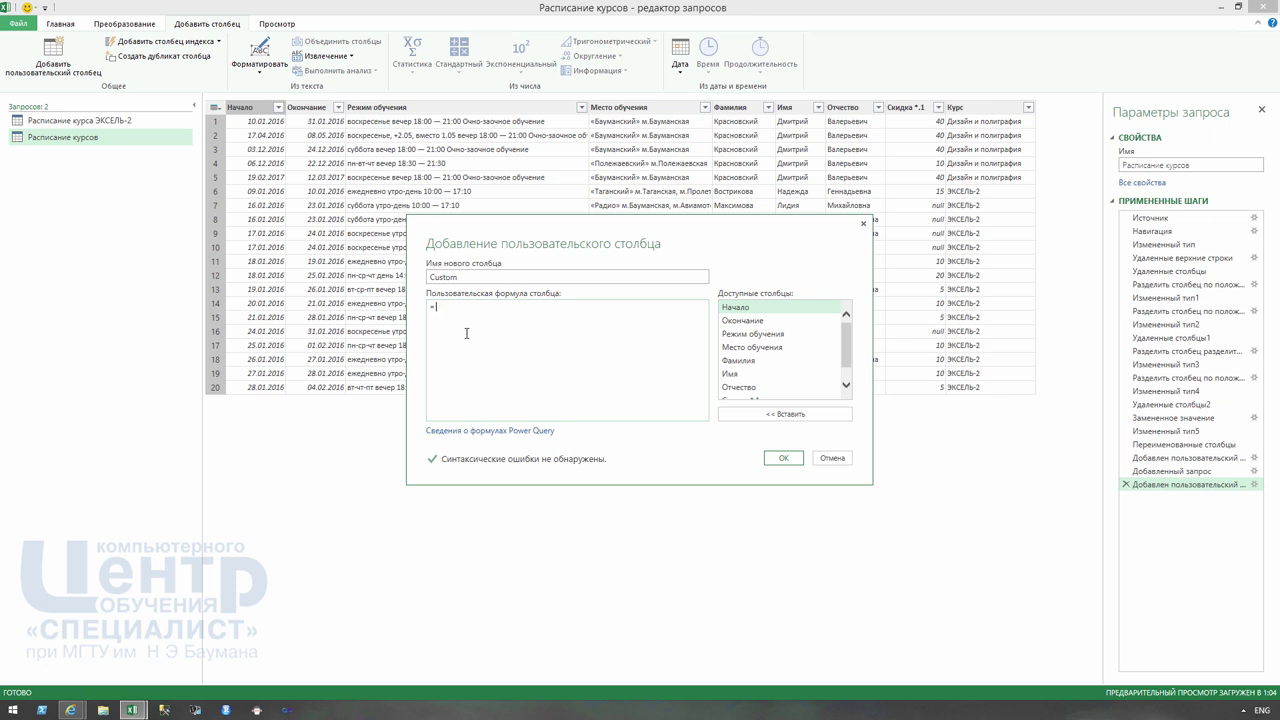
key("alt+shift")
type("Око")
type("Начало")
left_click(782, 460)
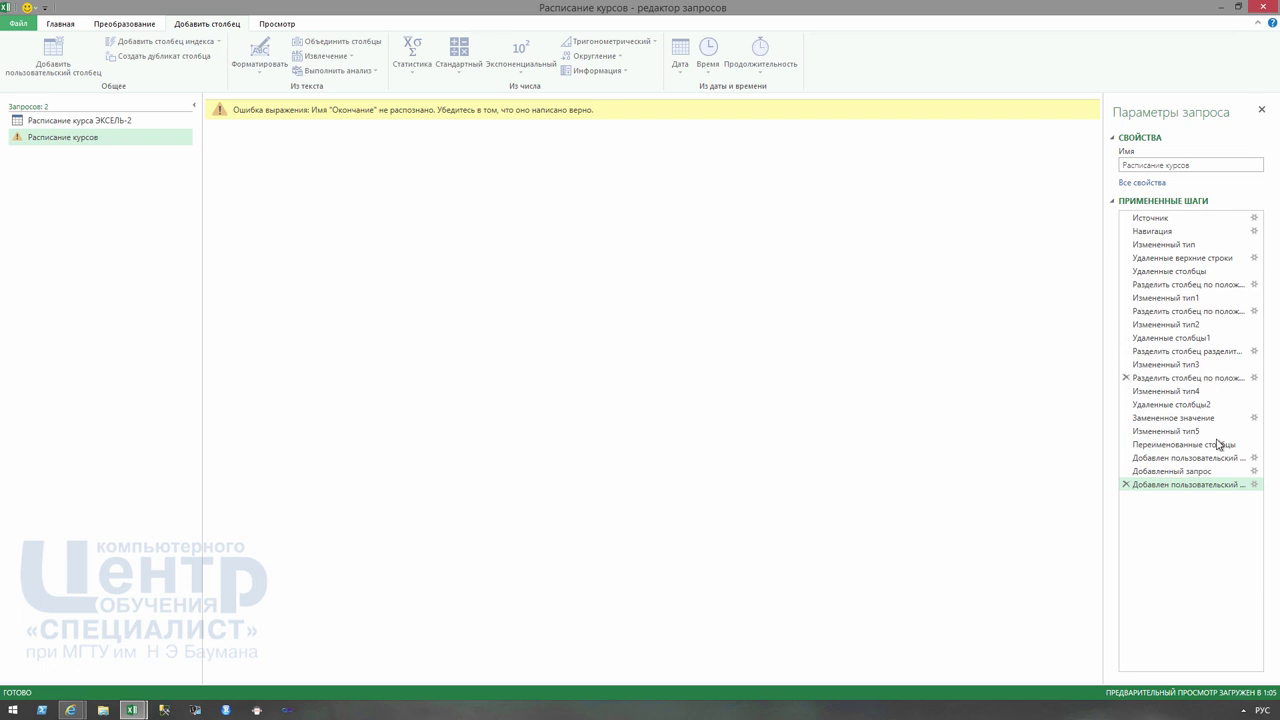
- Reopen the Custom column step and fix its formula to [Окончание] - [Начало]
left_click(1253, 485)
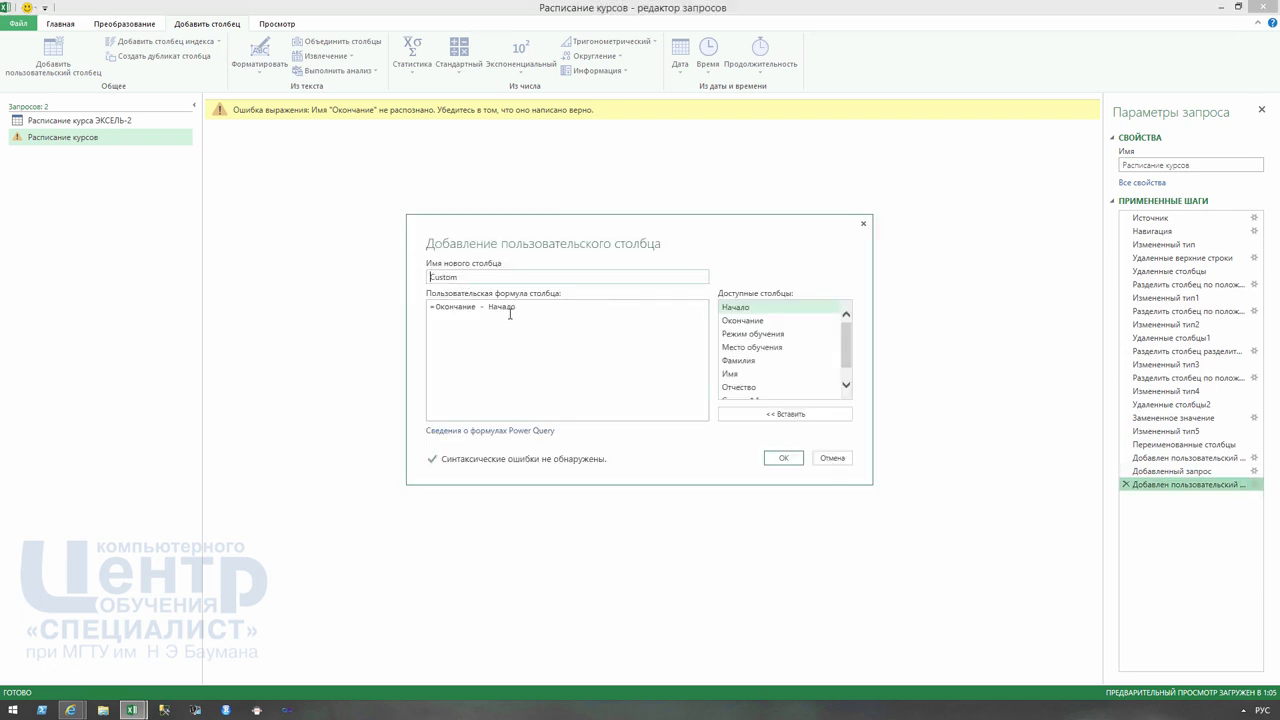
left_click(790, 321)
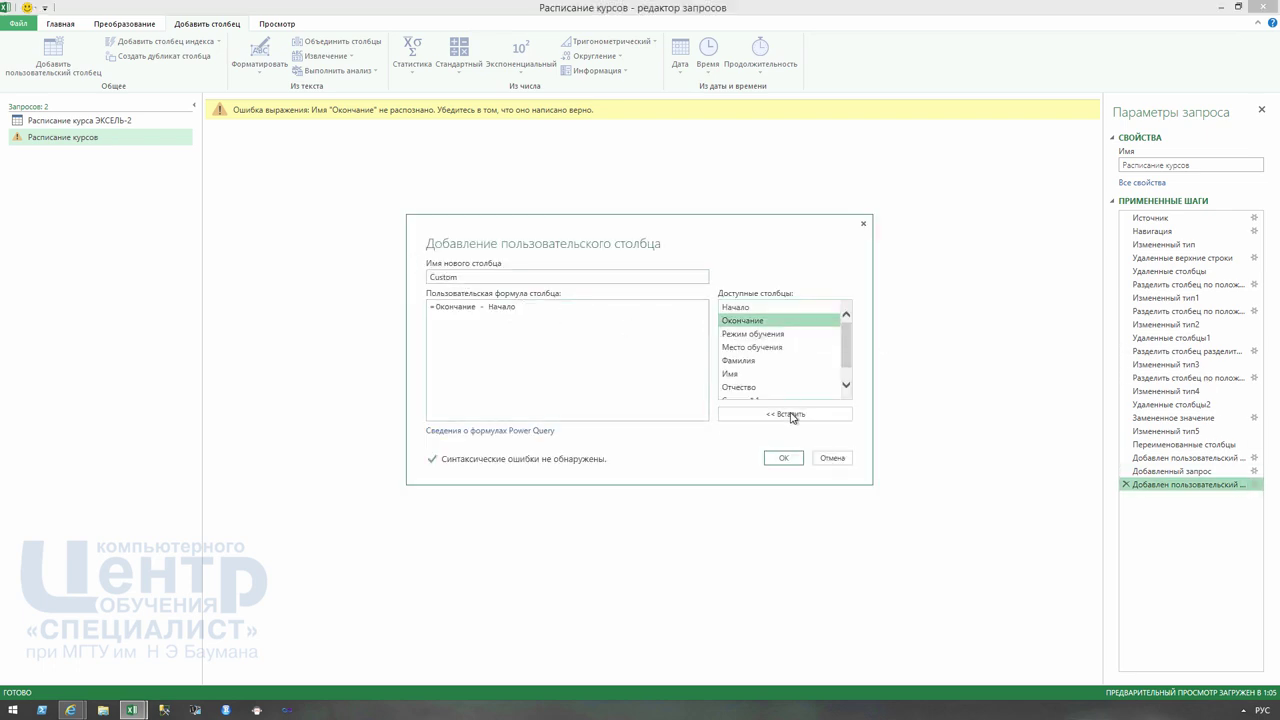
left_click(785, 416)
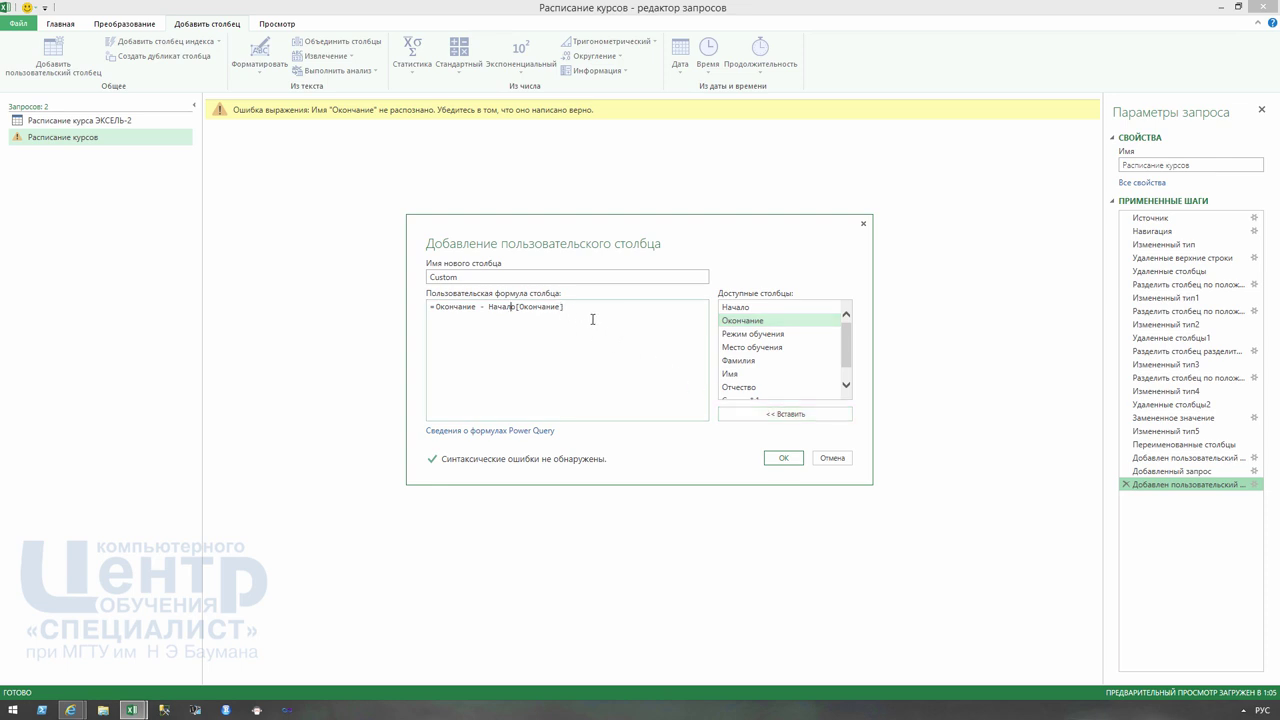
key("BackSpace")
key("BackSpace")
key("BackSpace")
key("BackSpace")
key("BackSpace")
key("BackSpace")
key("BackSpace")
key("BackSpace")
key("BackSpace")
key("BackSpace")
key("BackSpace")
key("BackSpace")
key("BackSpace")
key("BackSpace")
key("BackSpace")
key("BackSpace")
key("BackSpace")
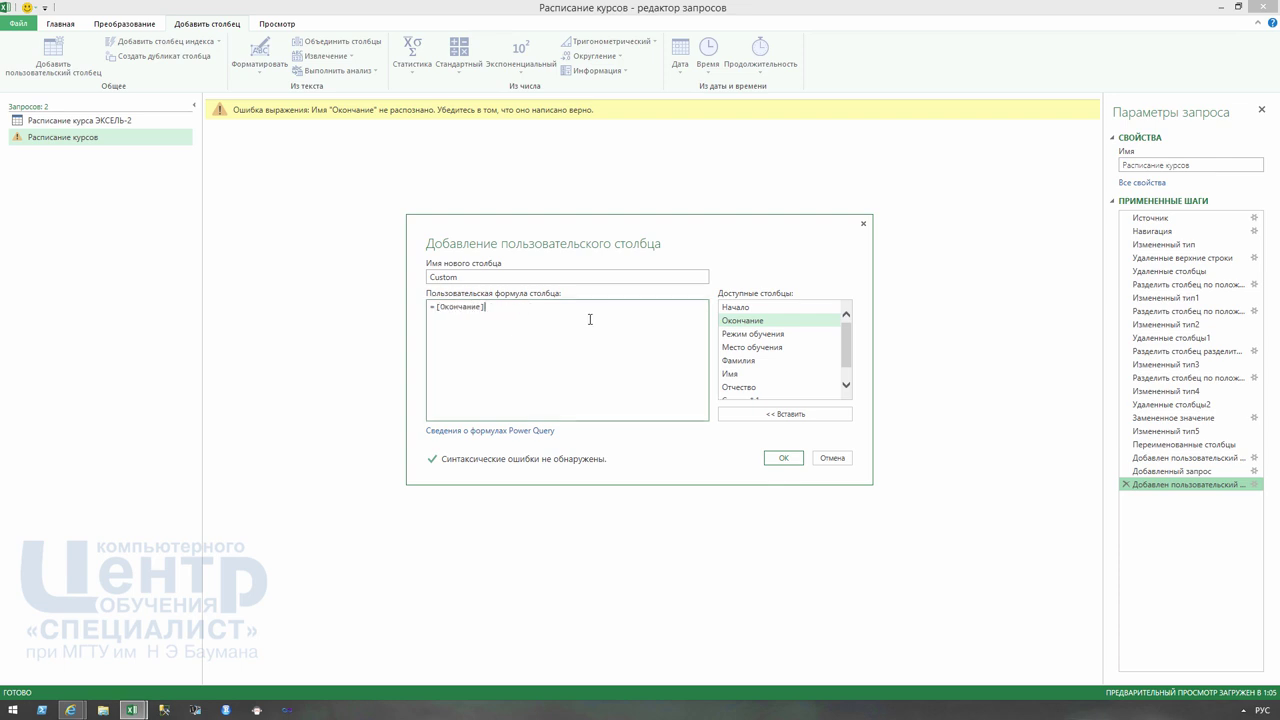
left_click(568, 306)
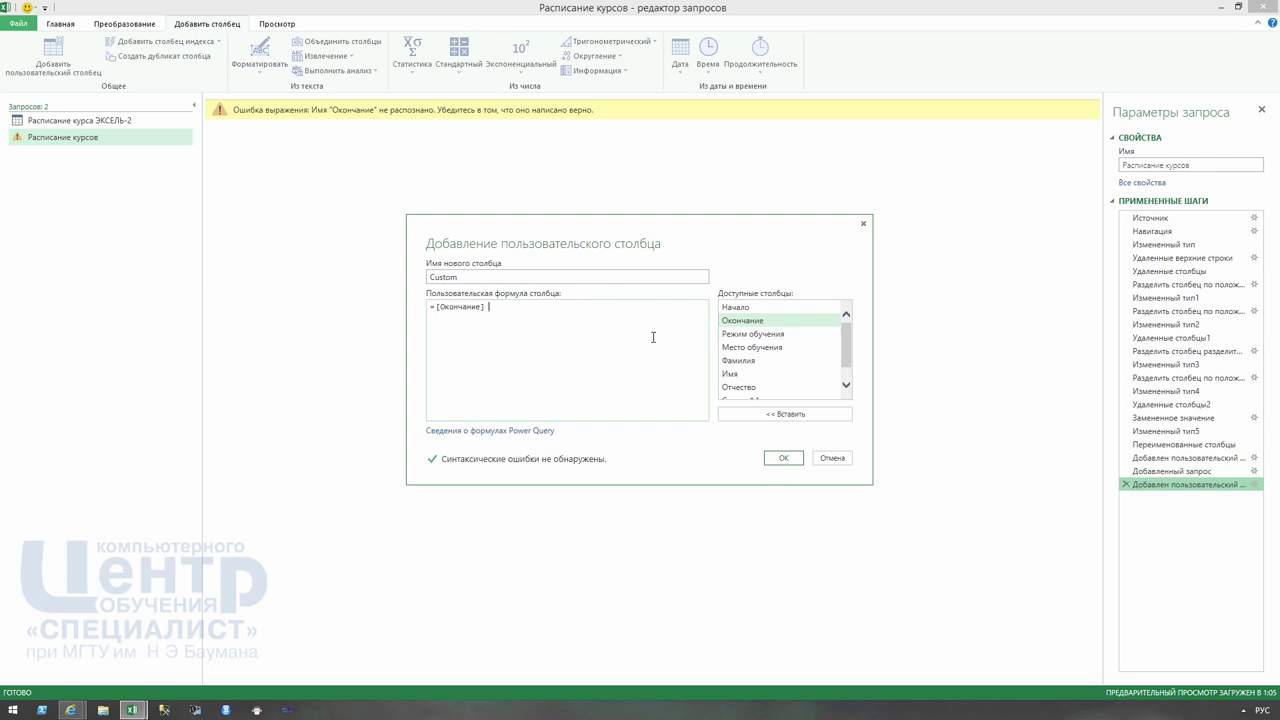
type("-")
left_click(770, 307)
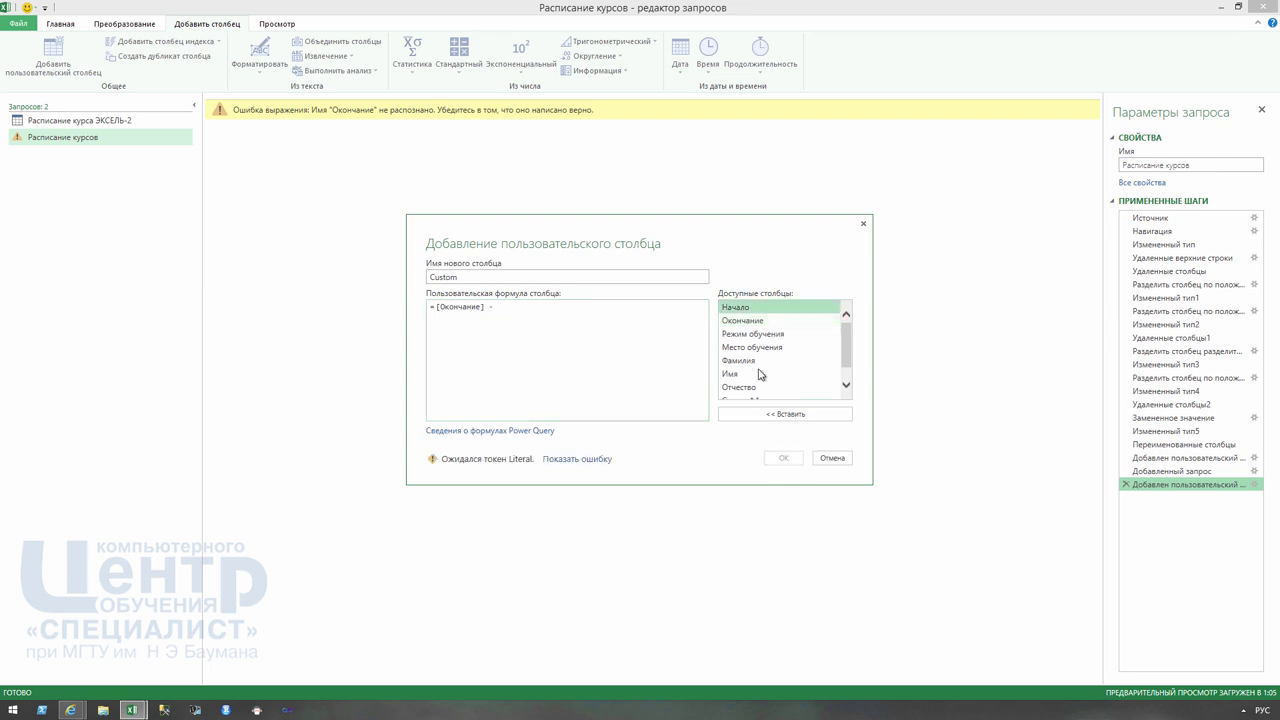
left_click(763, 418)
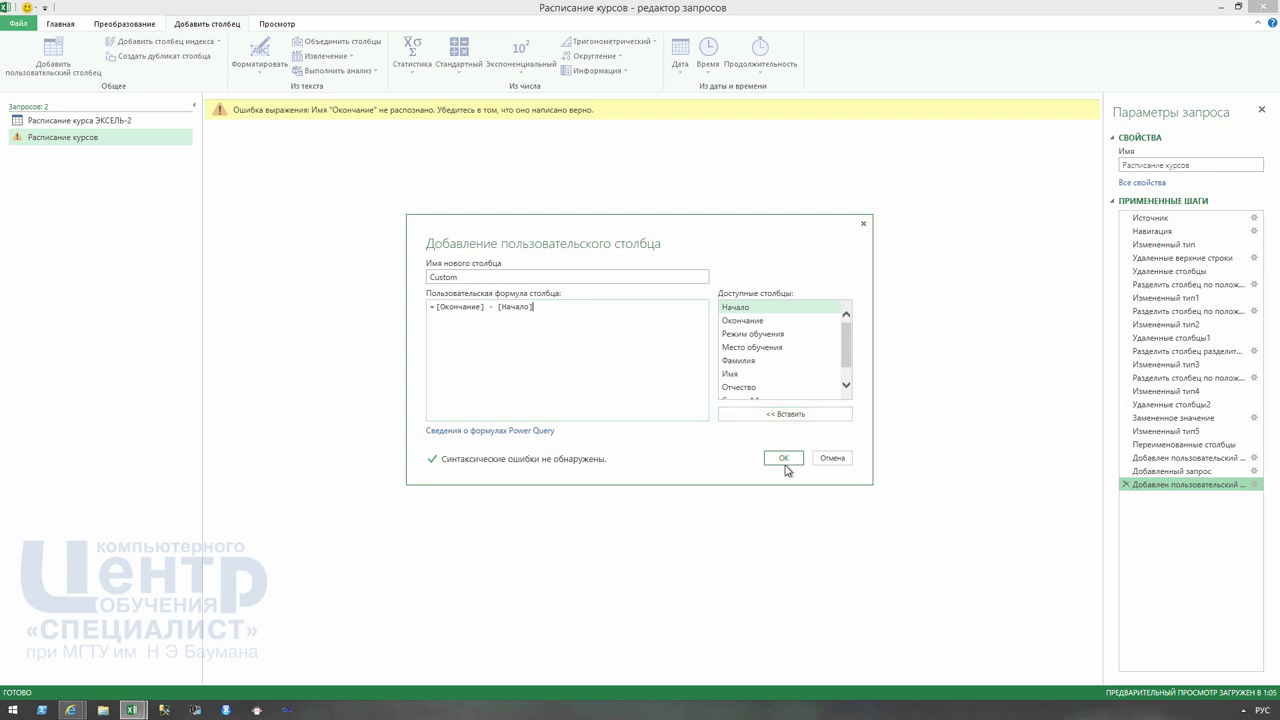
left_click(784, 458)
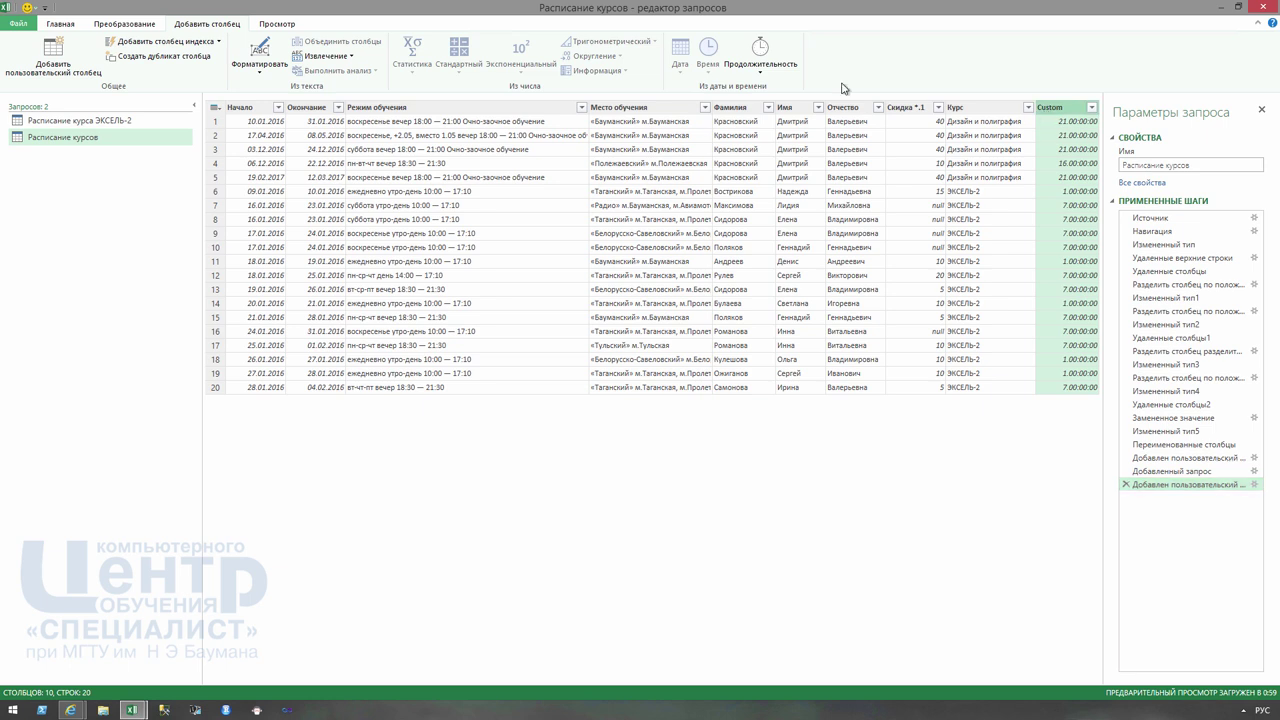
- Set the Custom column's data type to Whole Number (Целое число)
left_click(72, 24)
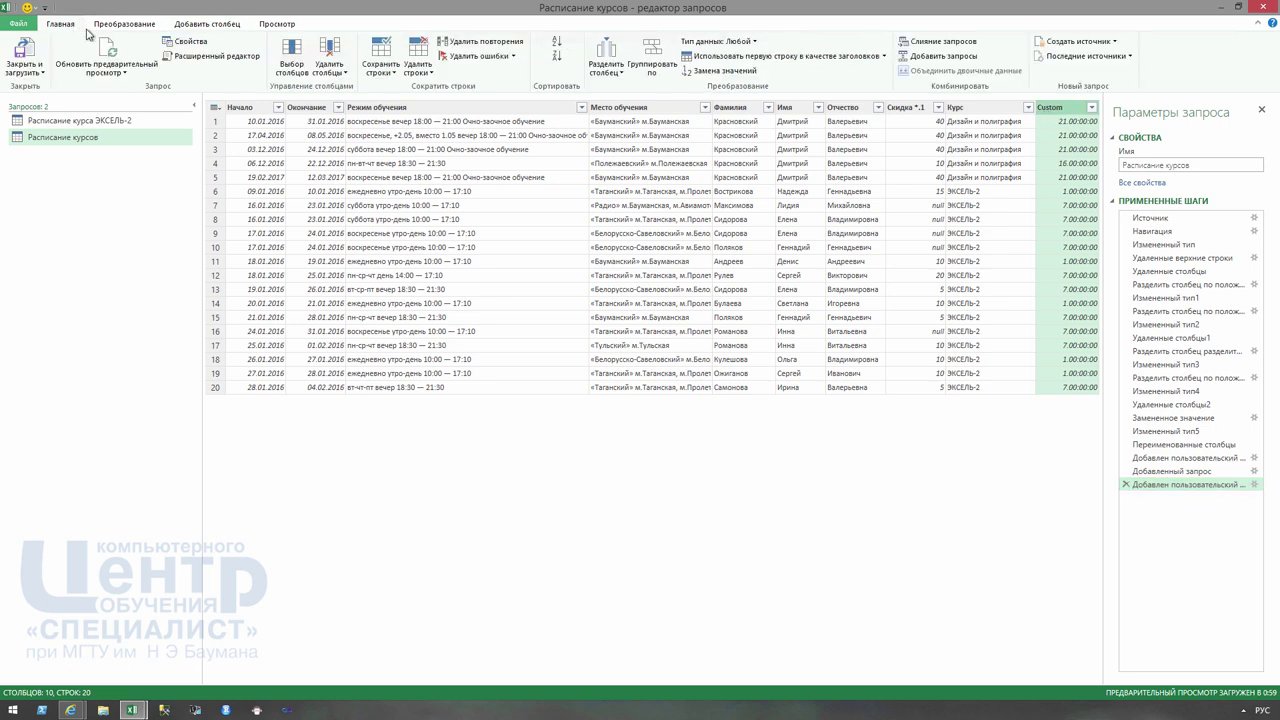
left_click(731, 45)
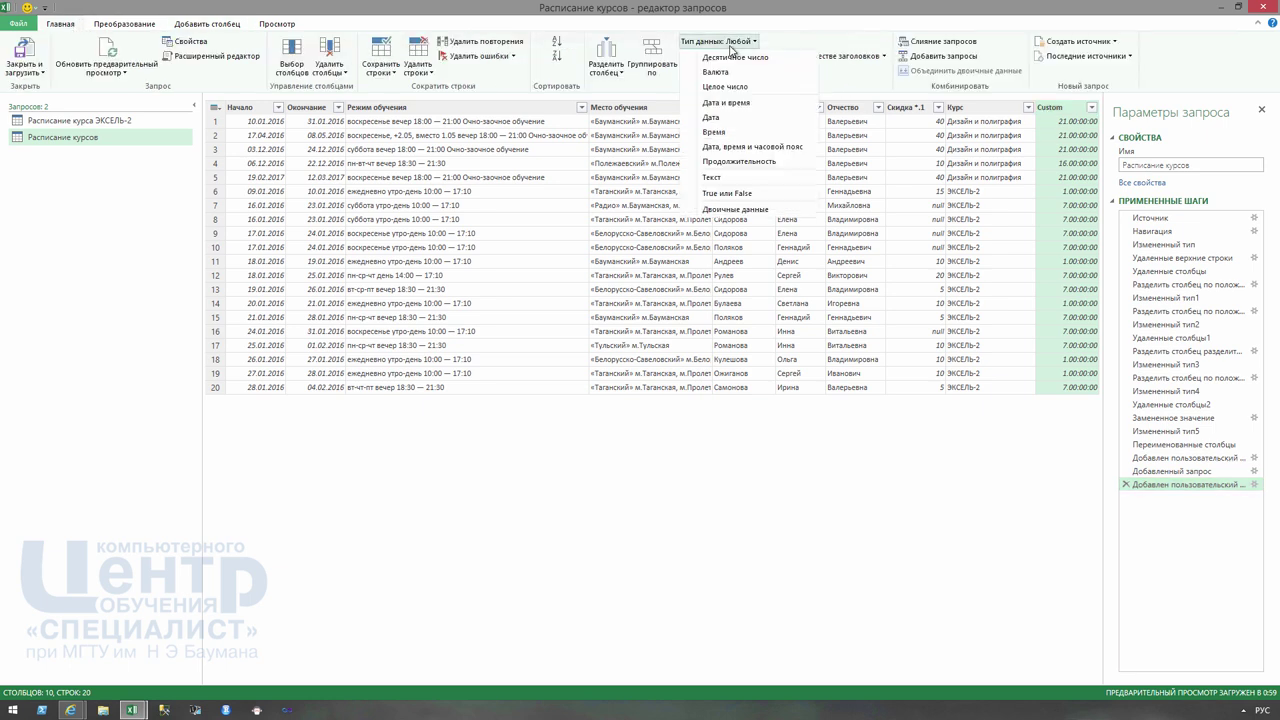
left_click(730, 88)
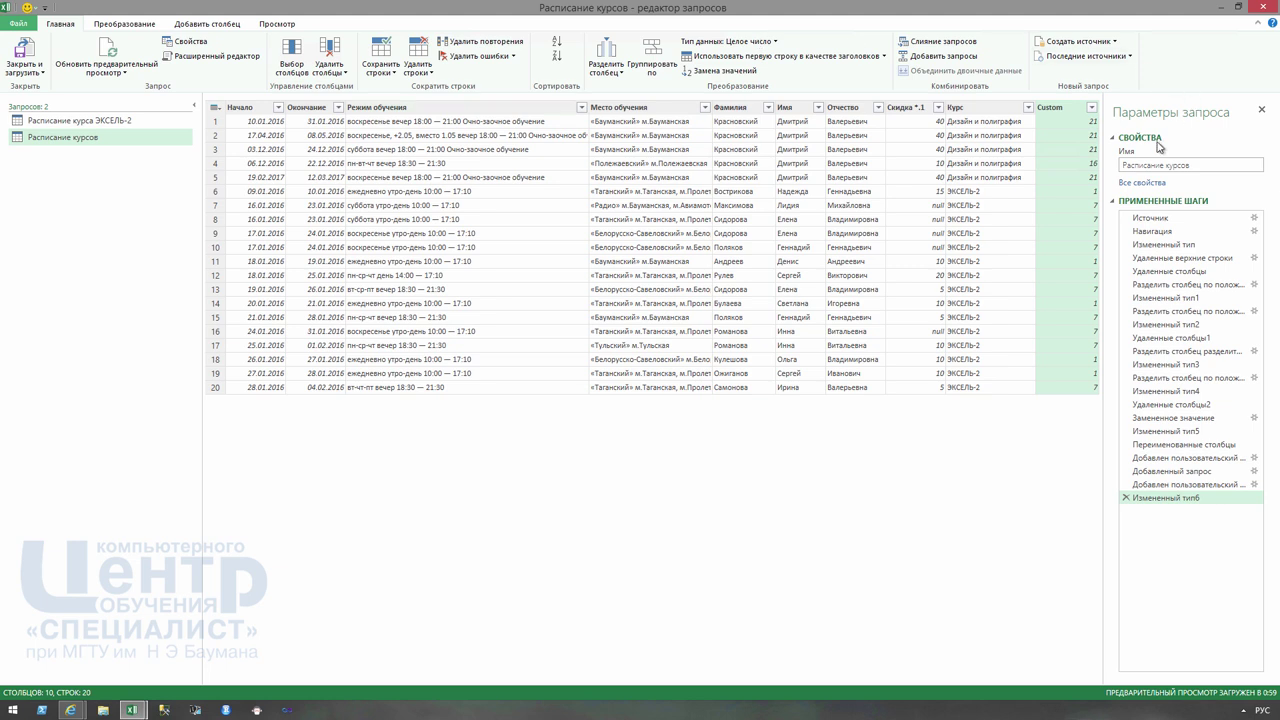
left_click_drag(1102, 170, 1080, 168)
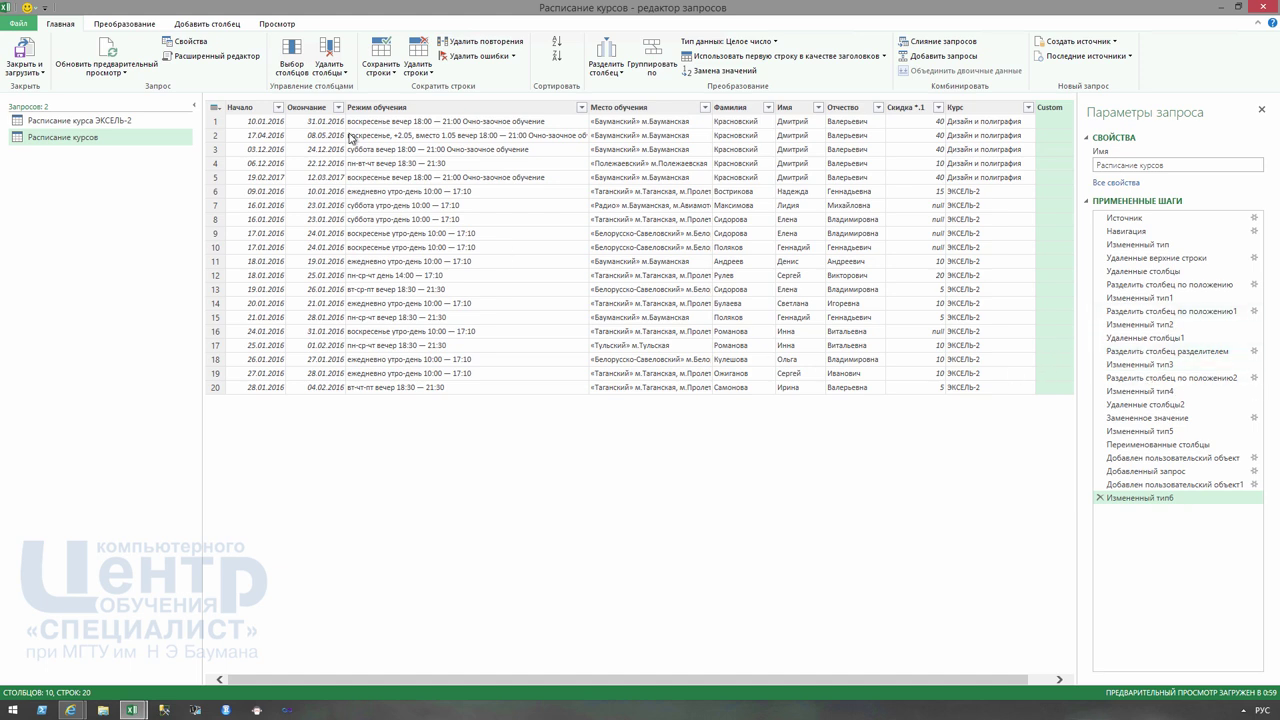
left_click(214, 57)
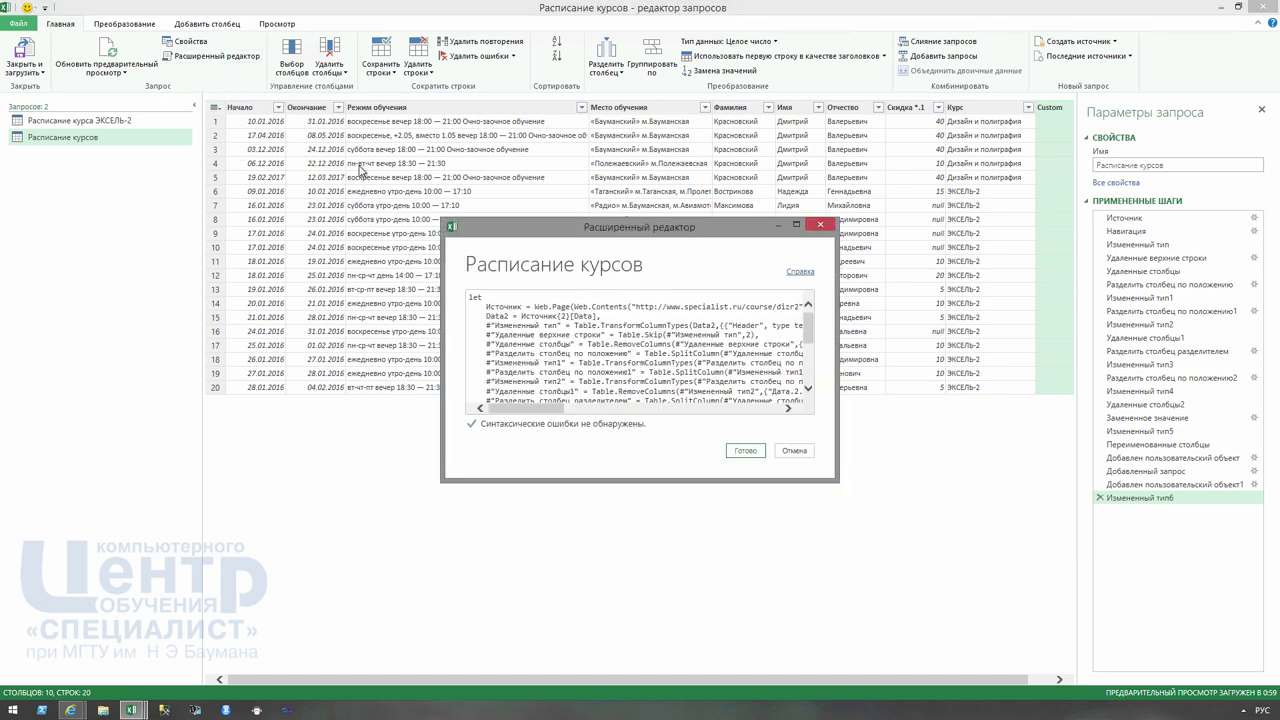
left_click_drag(640, 230, 555, 126)
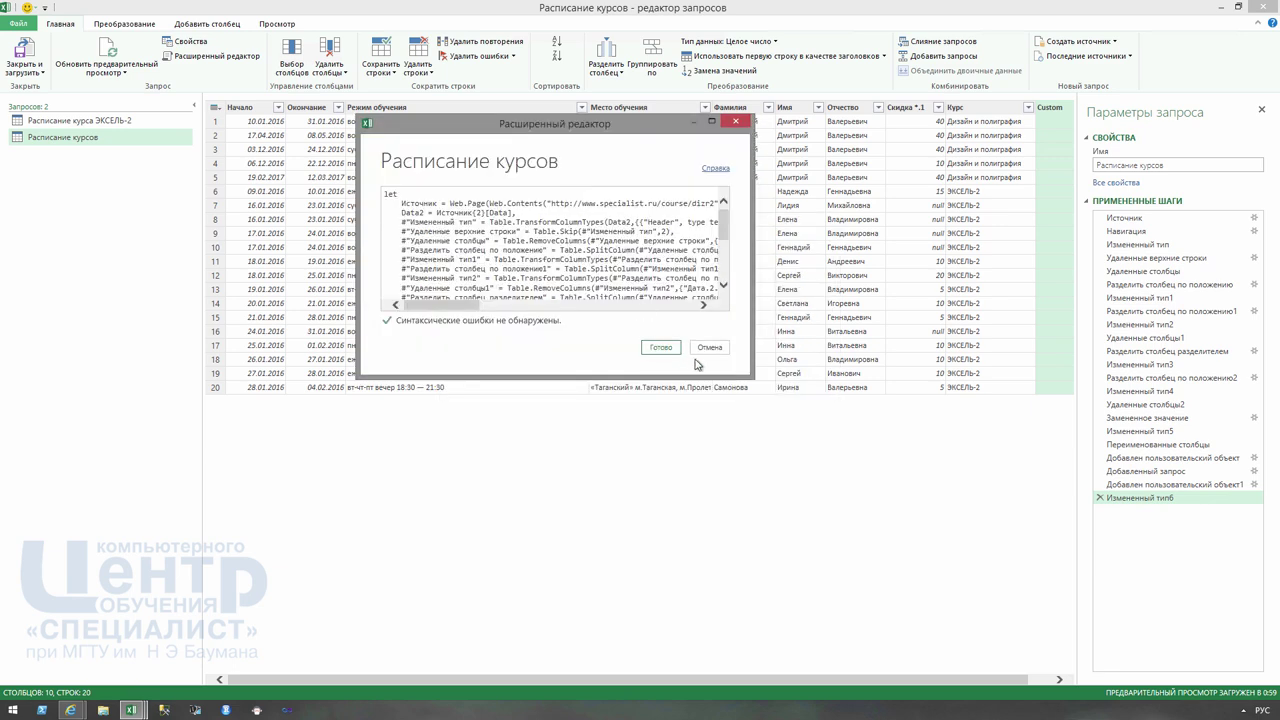
left_click_drag(752, 387, 1026, 634)
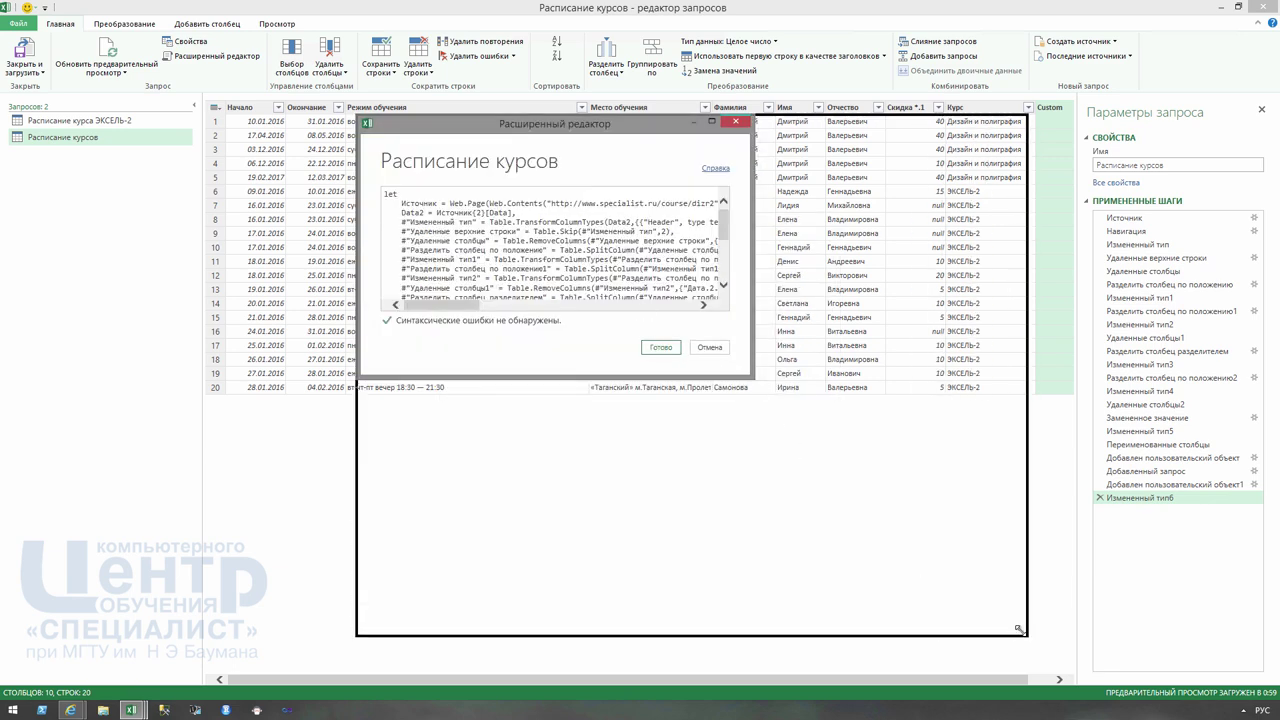
left_click(362, 117)
left_click_drag(362, 117, 97, 62)
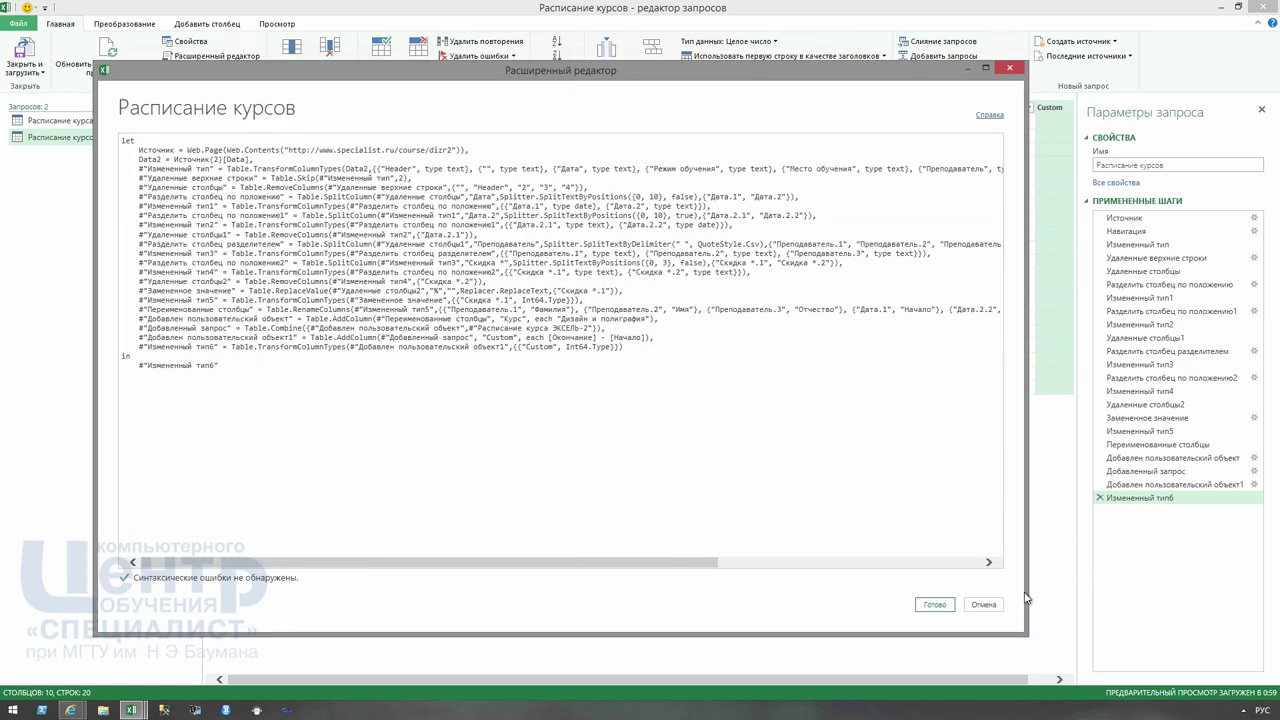
left_click_drag(1028, 590, 1178, 590)
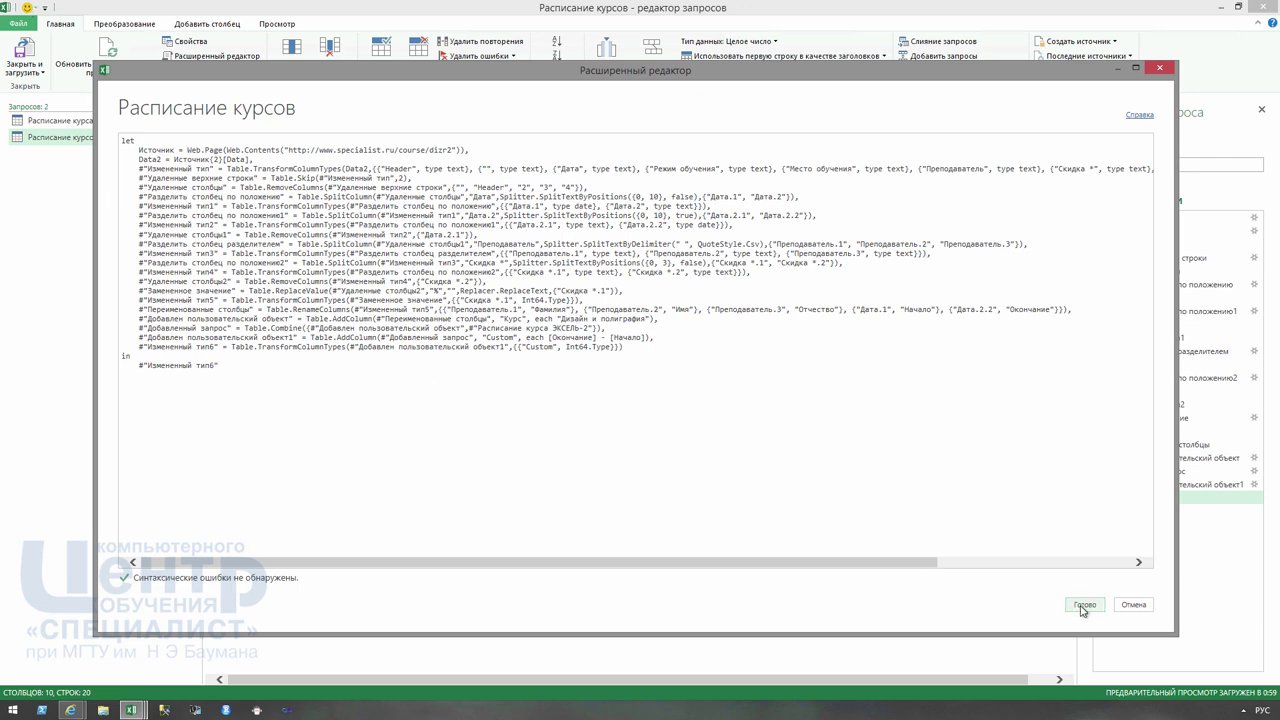
left_click(1133, 605)
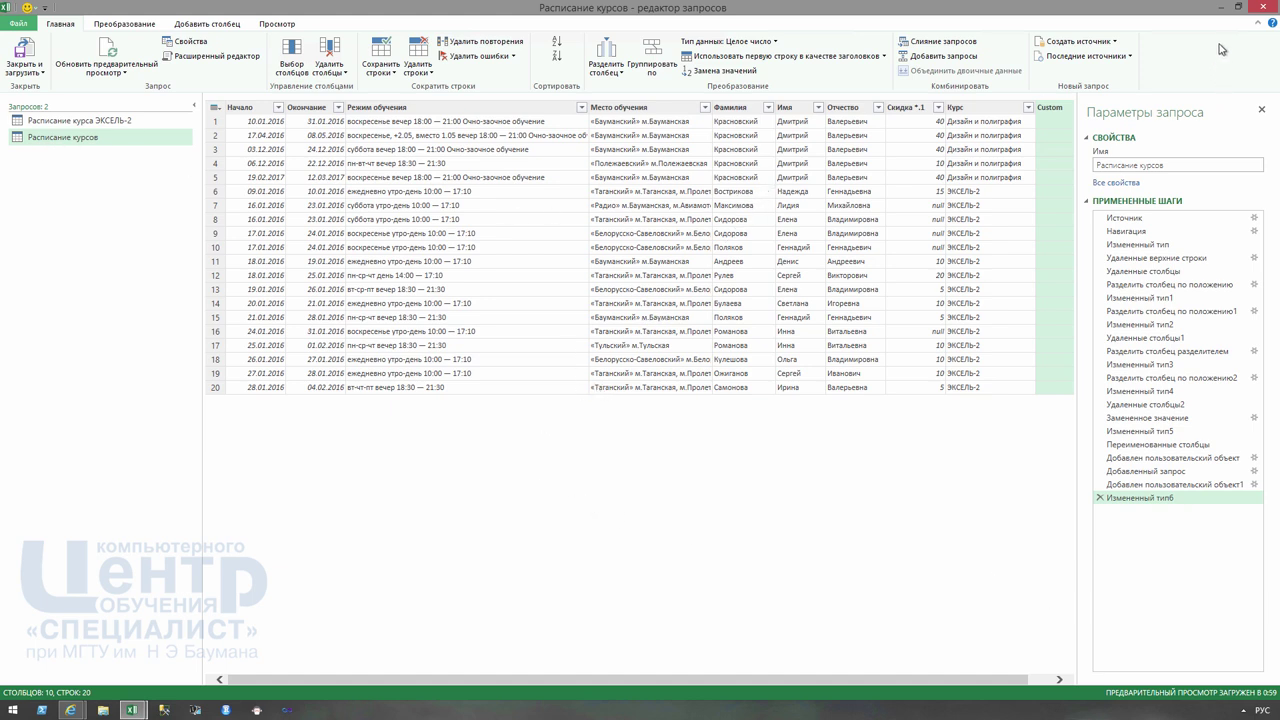
- Close the Power Query Editor and save the changes to the Расписание курсов query
left_click(1262, 10)
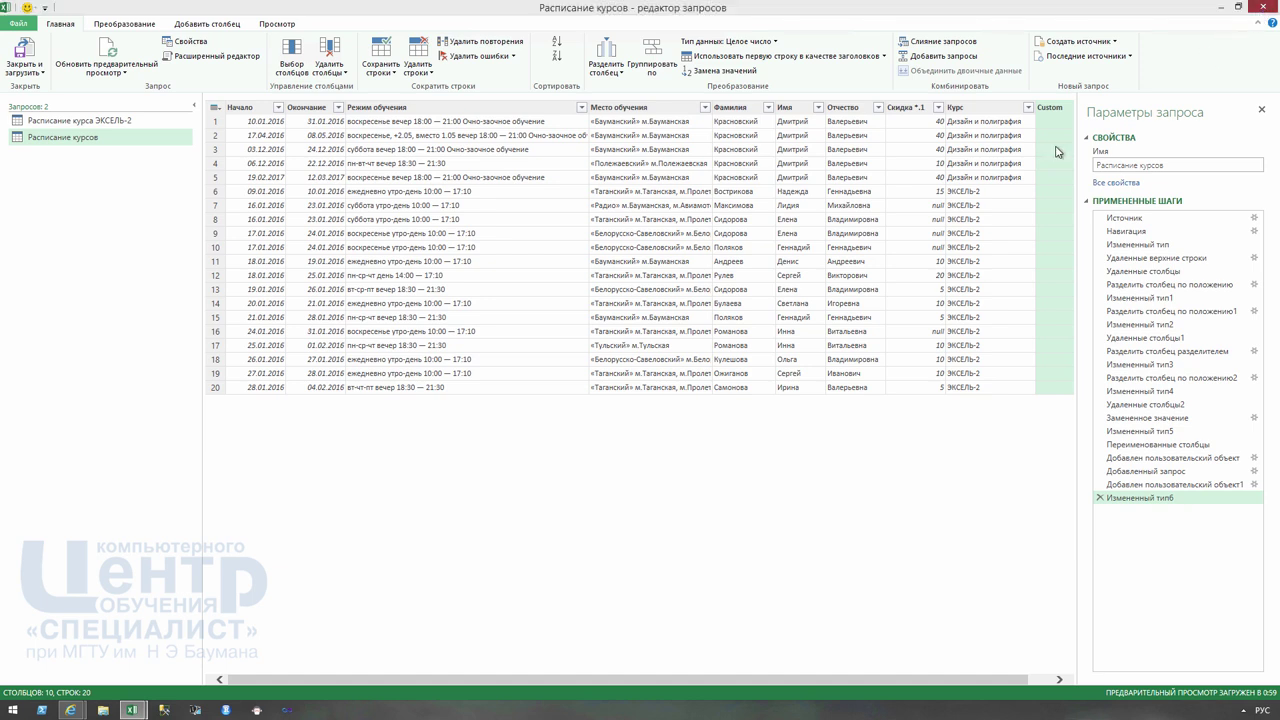
left_click(652, 379)
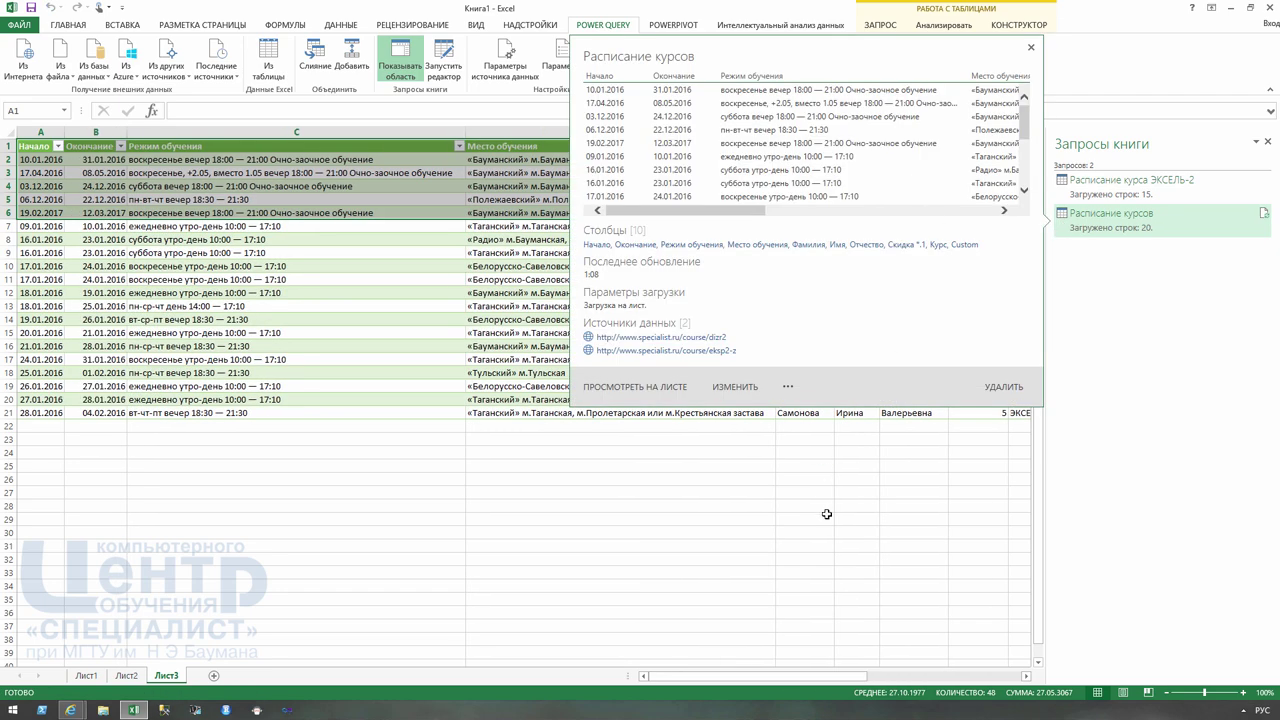
- Resize the Запросы книги pane and narrow columns C and D so the query table fits
left_click_drag(1051, 486, 1182, 486)
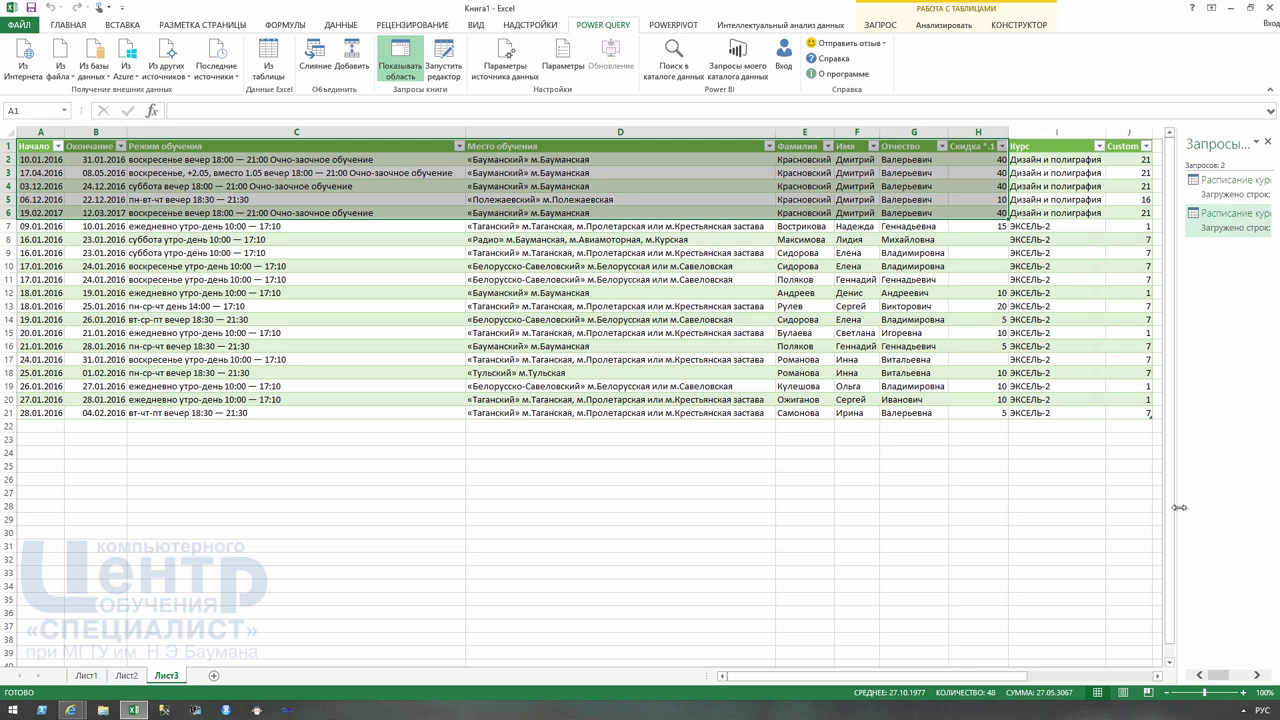
left_click_drag(1182, 486, 1177, 513)
left_click_drag(466, 135, 379, 135)
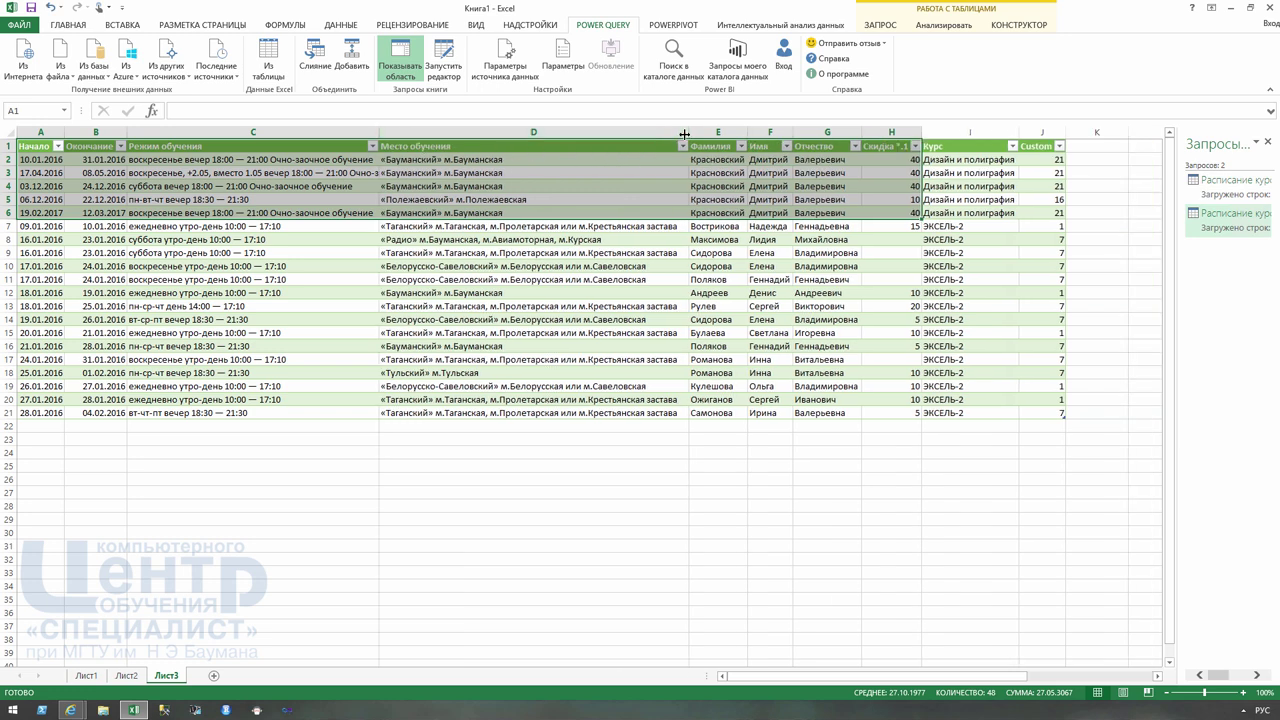
left_click_drag(684, 133, 684, 133)
left_click_drag(1178, 205, 1090, 204)
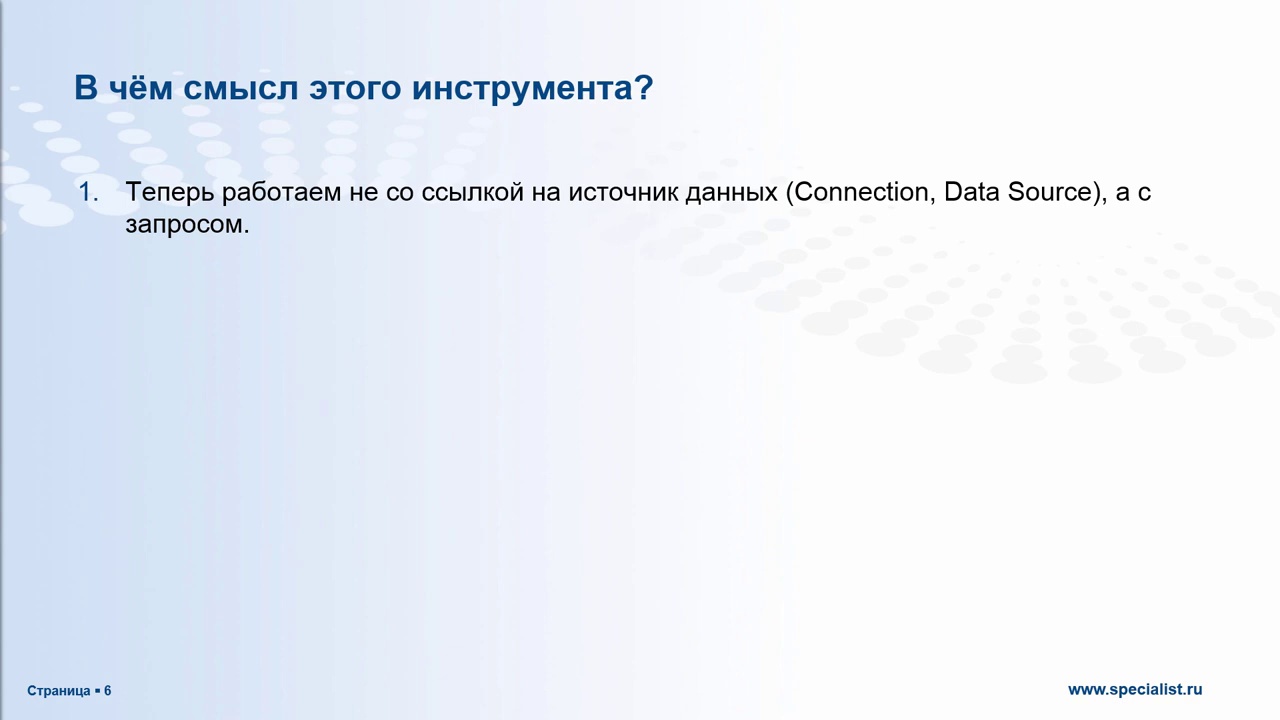
- Advance the slideshow to slide 7, 'Аналитика в корпоративной среде'
key("Right")
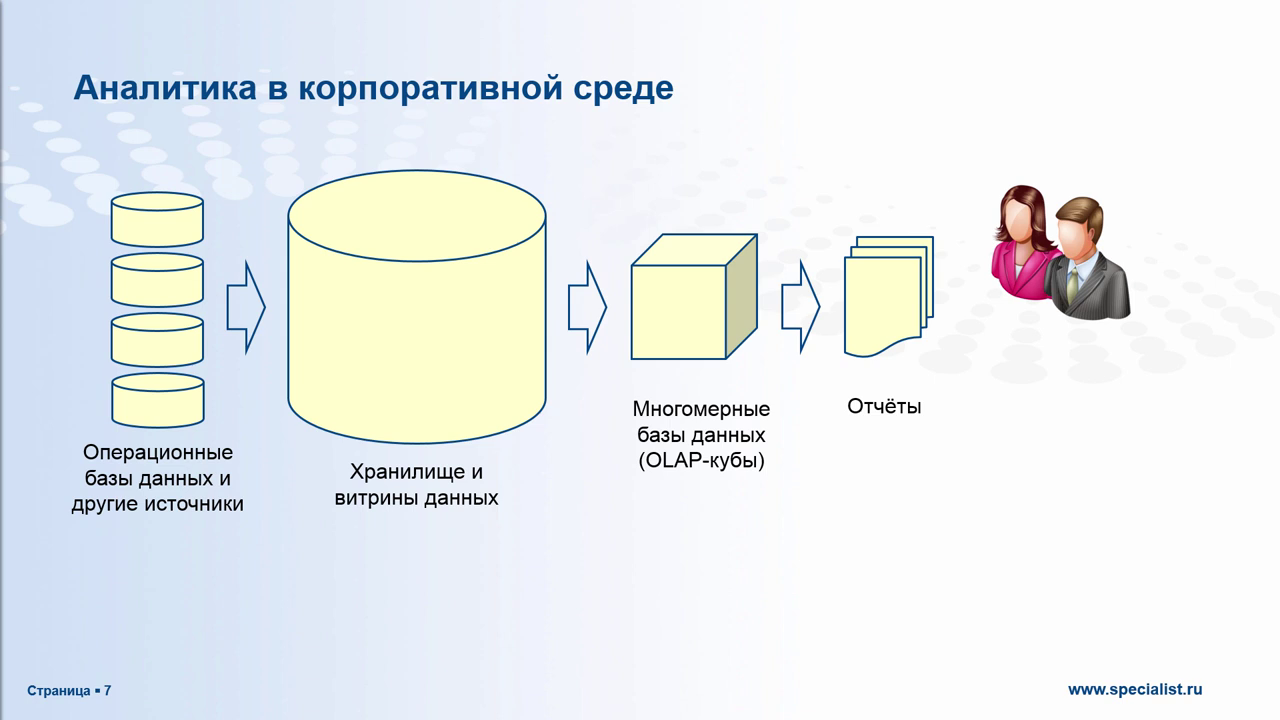
- Reveal the green dashed box listing Excel, Report Builder, Power View and Power Map
key("Right")
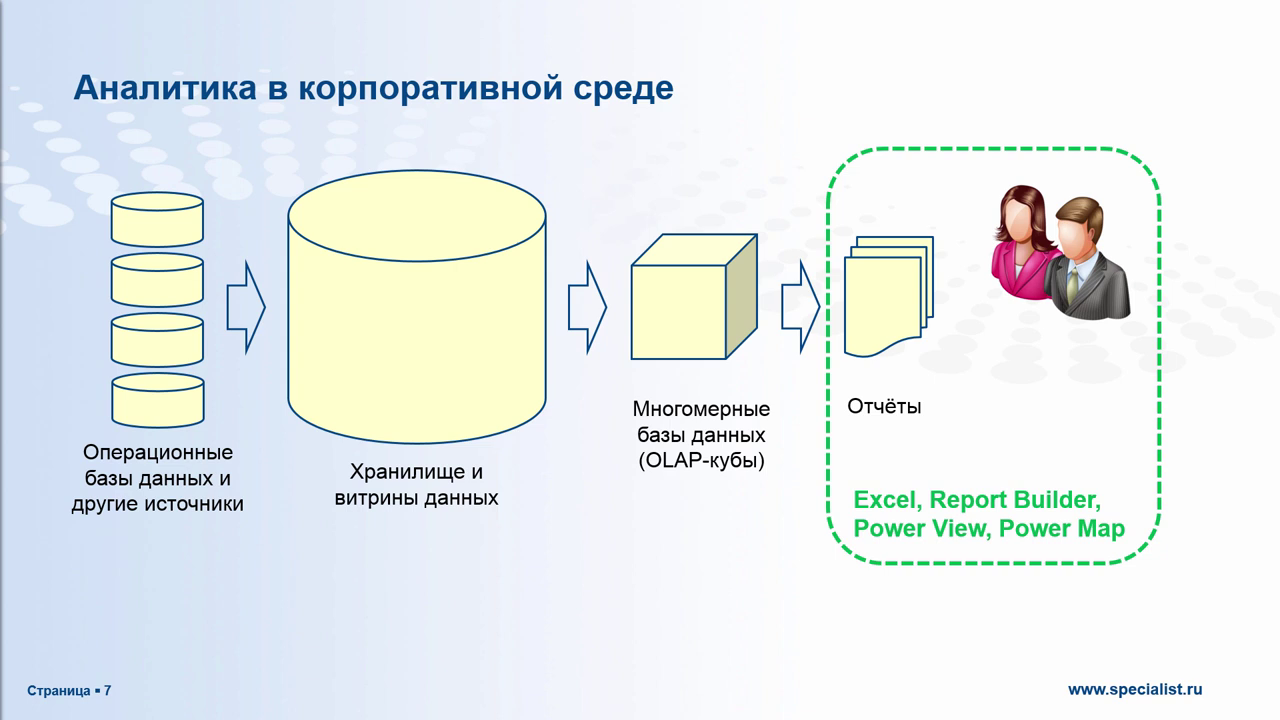
- Reveal the yellow dashed Power Pivot box around the OLAP cubes and reports
key("Right")
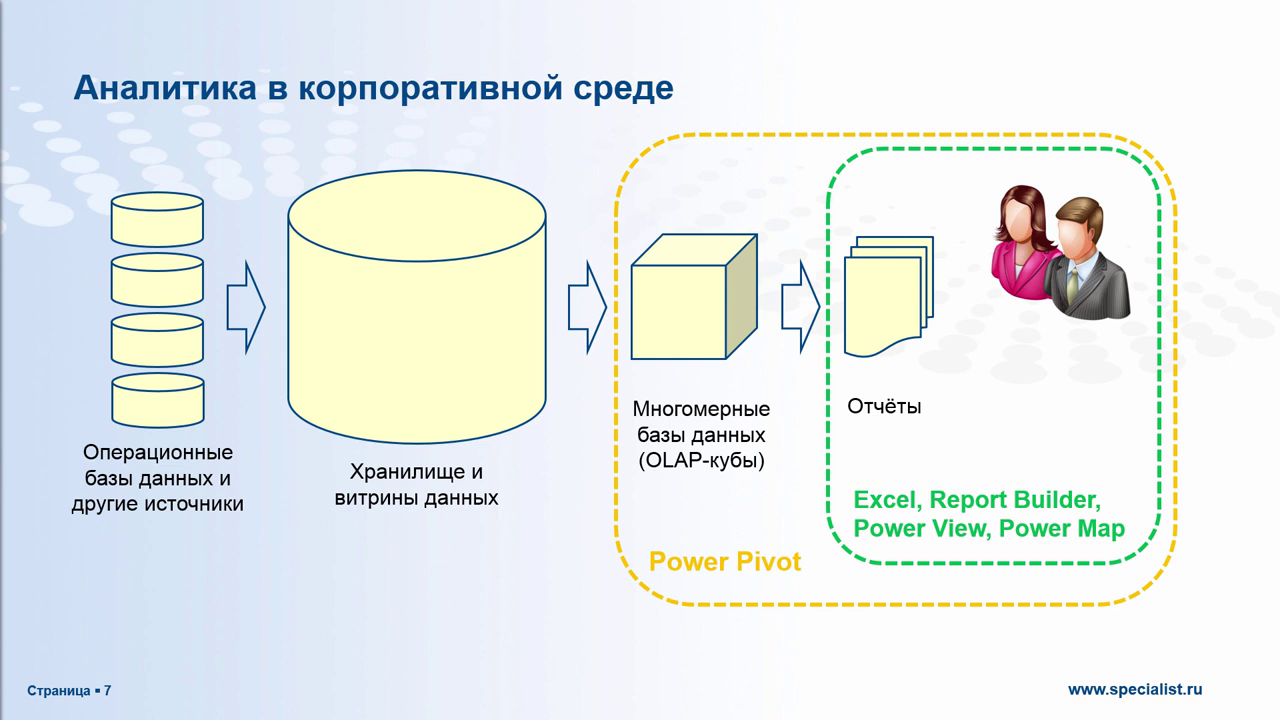
- Reveal the blue dashed Power Query box around the warehouse, Power Pivot and reports
key("Right")
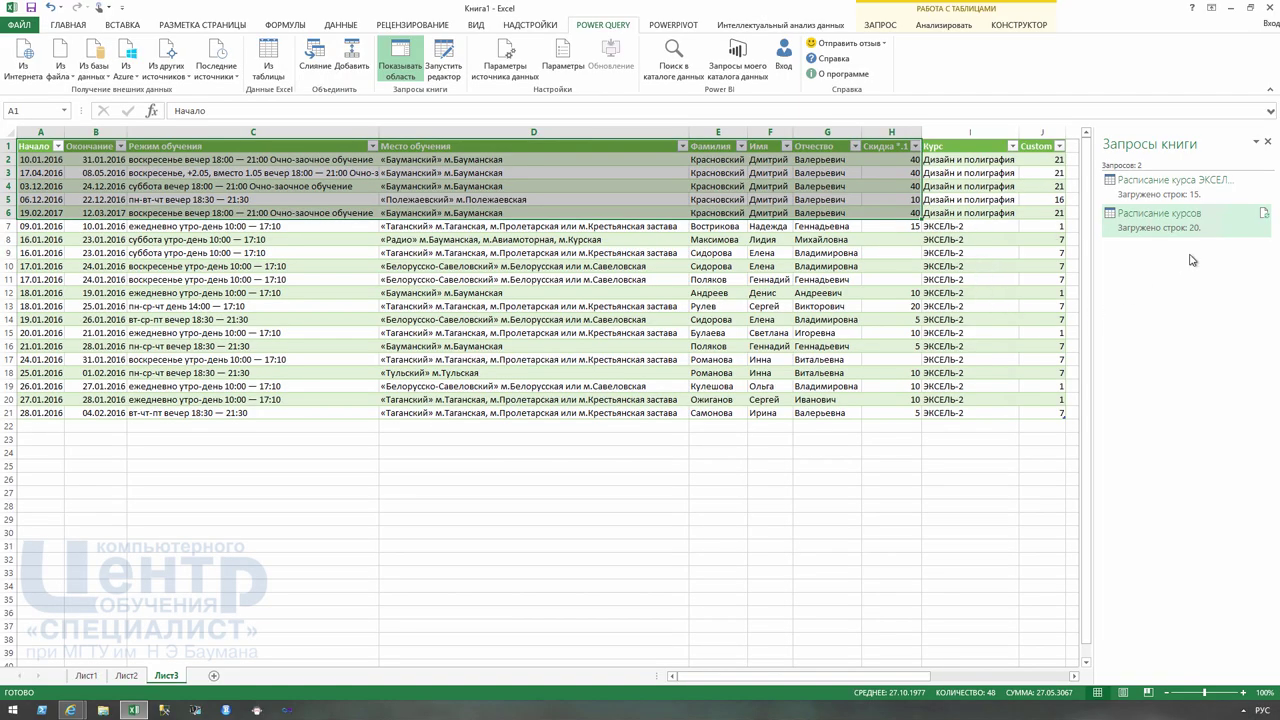
- Reopen the Расписание курсов query via Изменить, then close and load its 20 rows to Лист3
left_click(1177, 230)
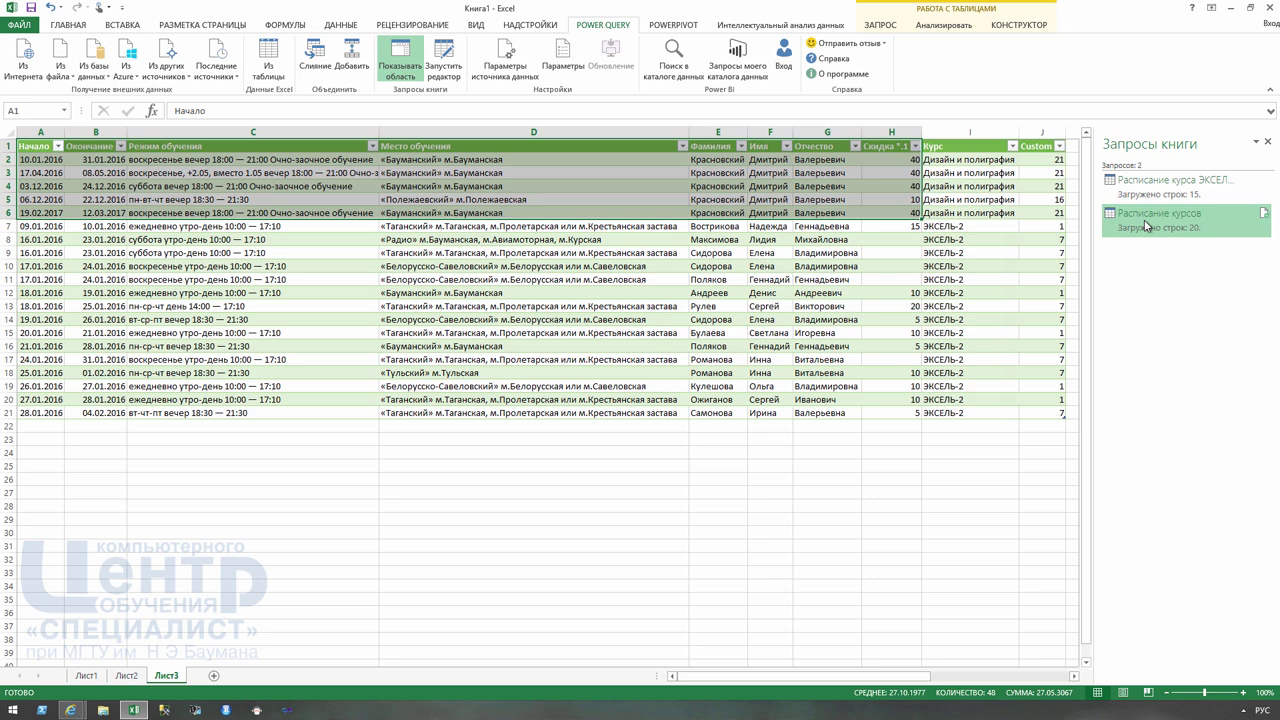
right_click(1146, 226)
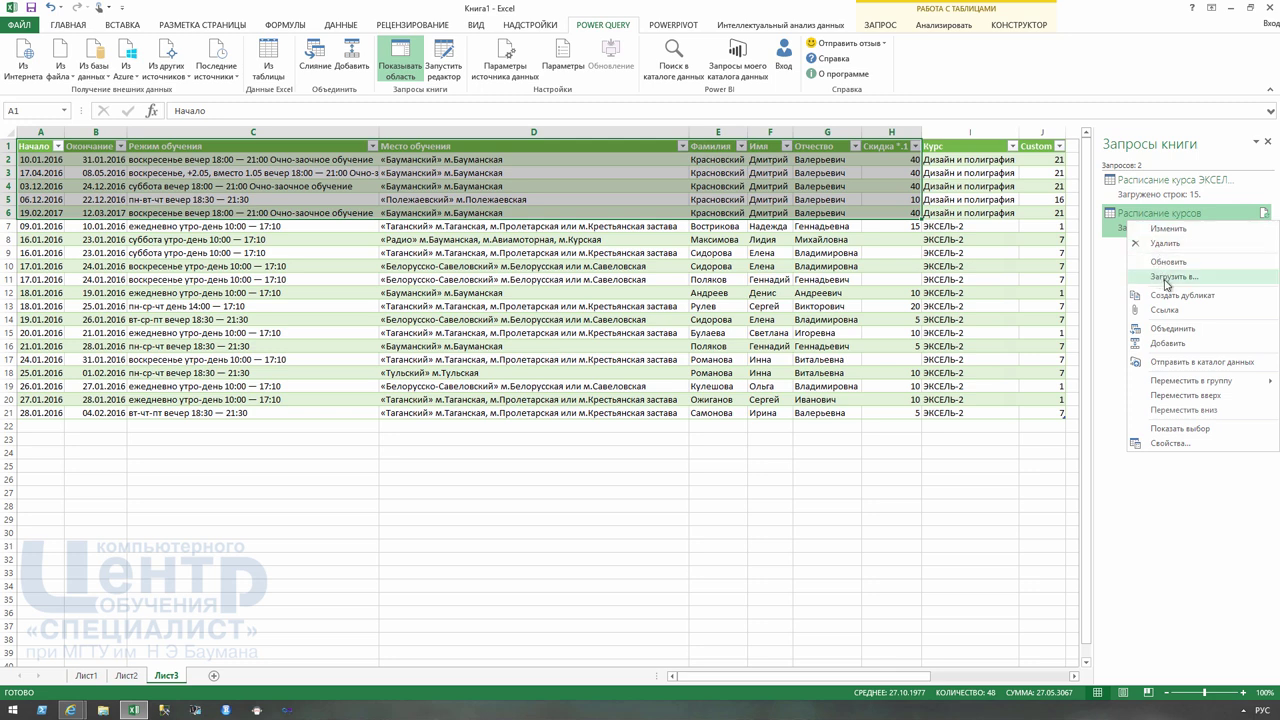
left_click(1161, 231)
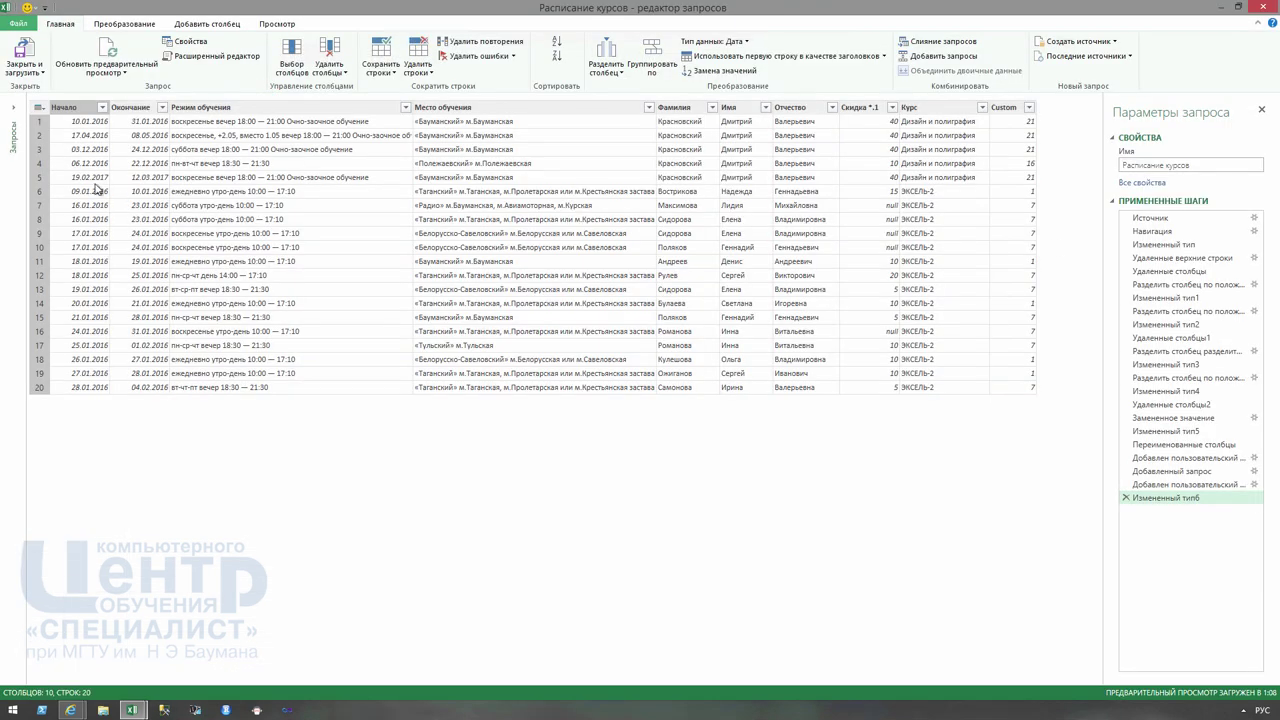
left_click(35, 74)
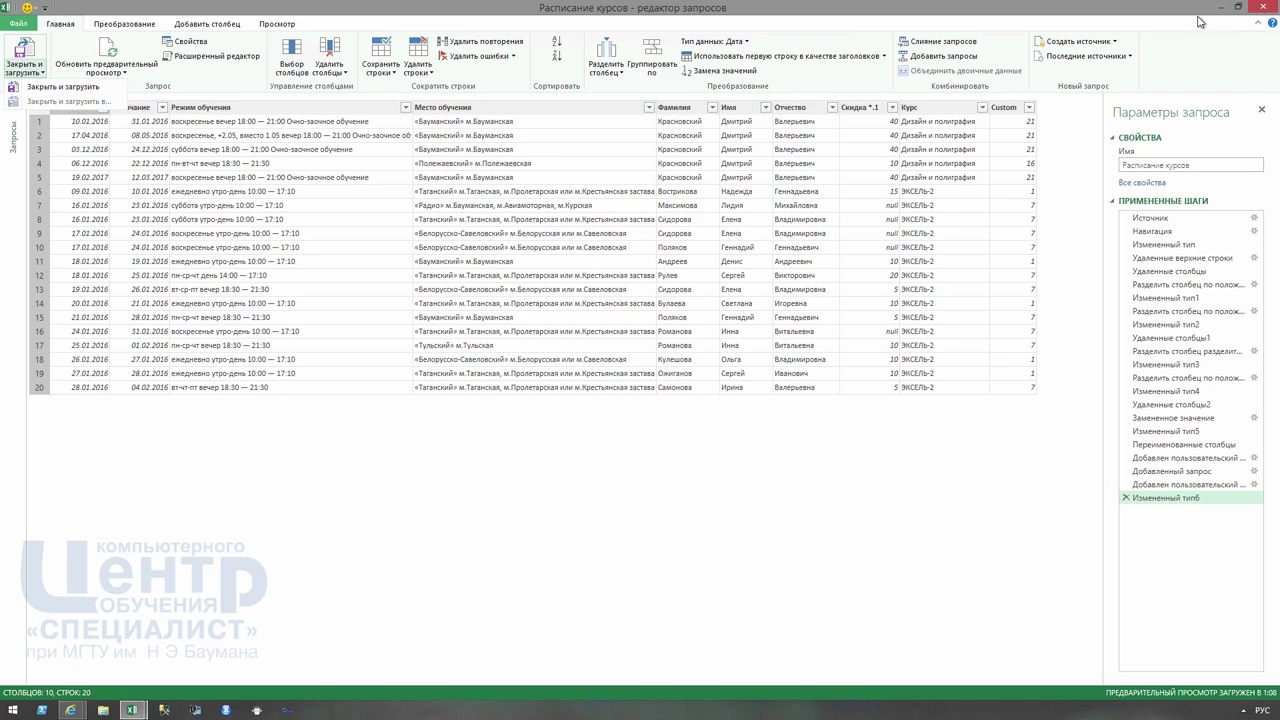
left_click(1260, 12)
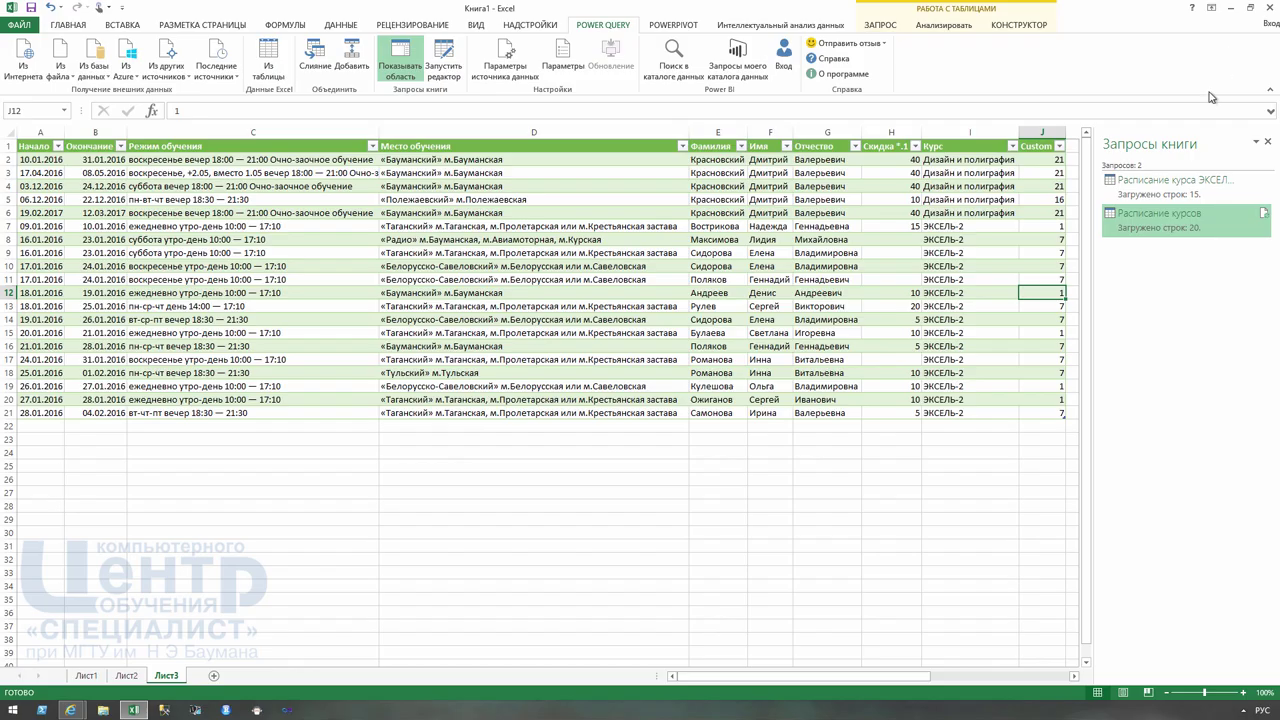
- Reload Расписание курсов via Загрузить в..., also adding it to the data model, and confirm the warning
right_click(1150, 232)
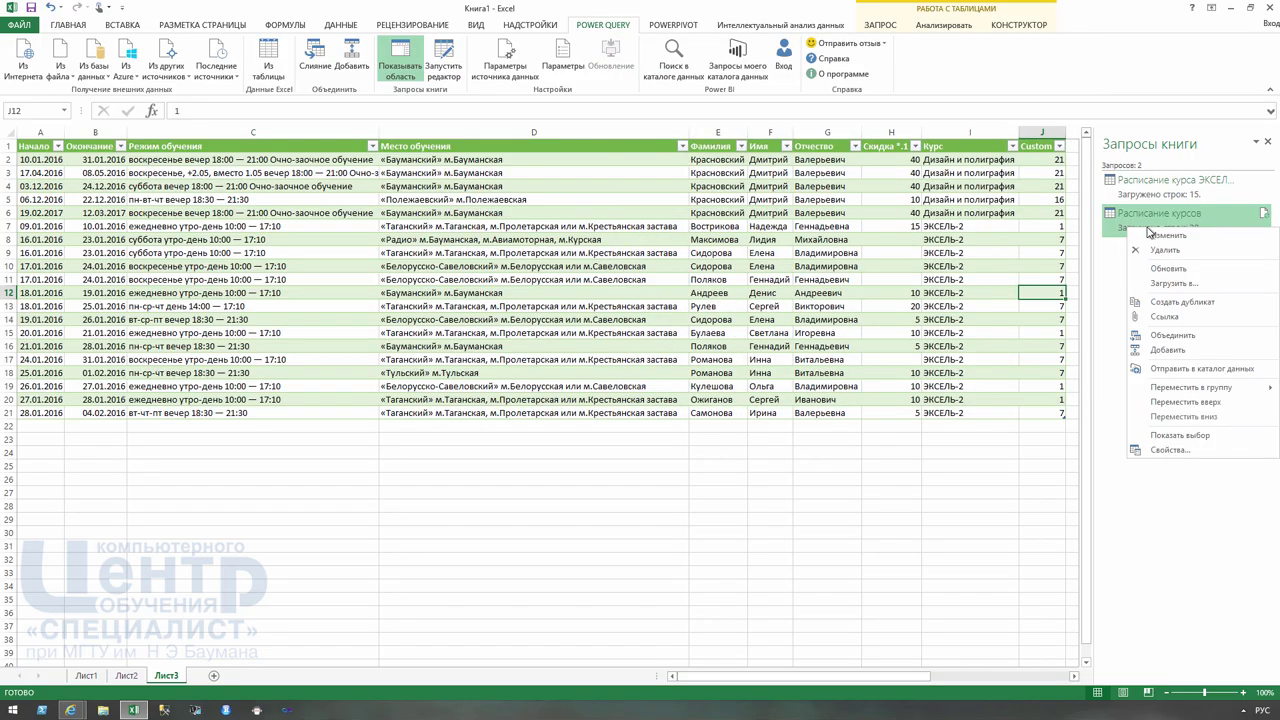
left_click(1167, 285)
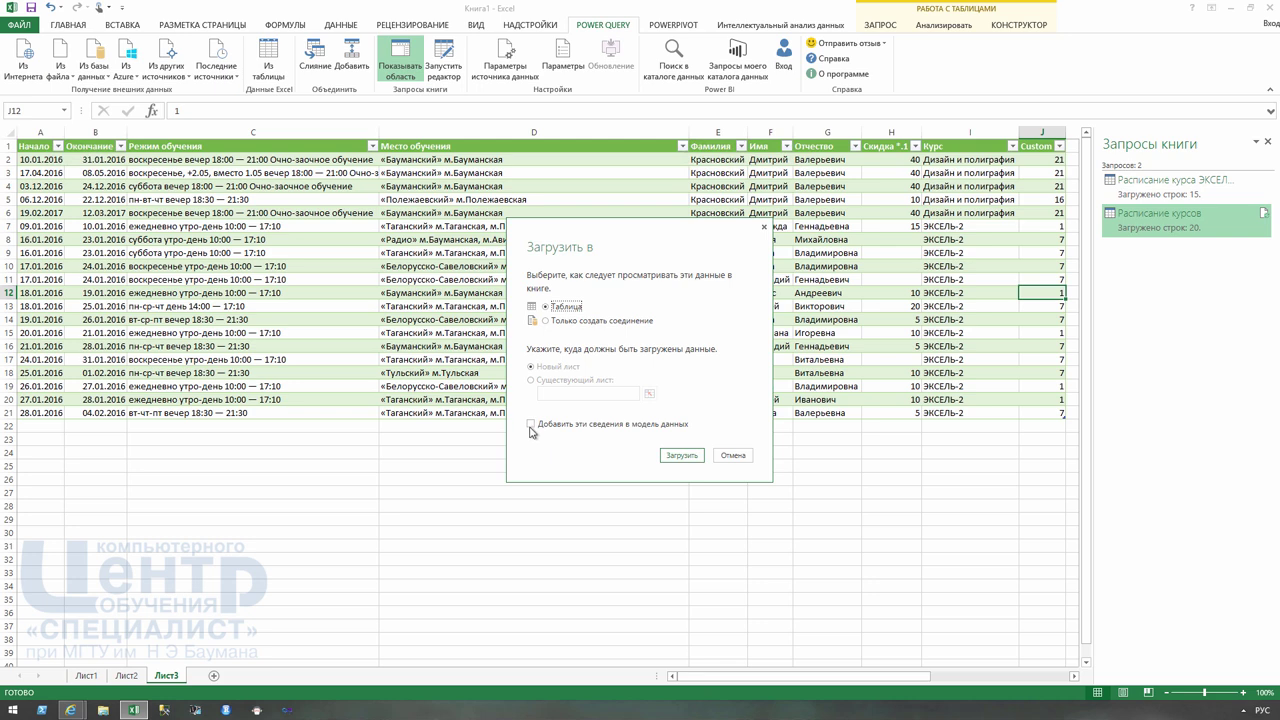
left_click(530, 425)
left_click(674, 457)
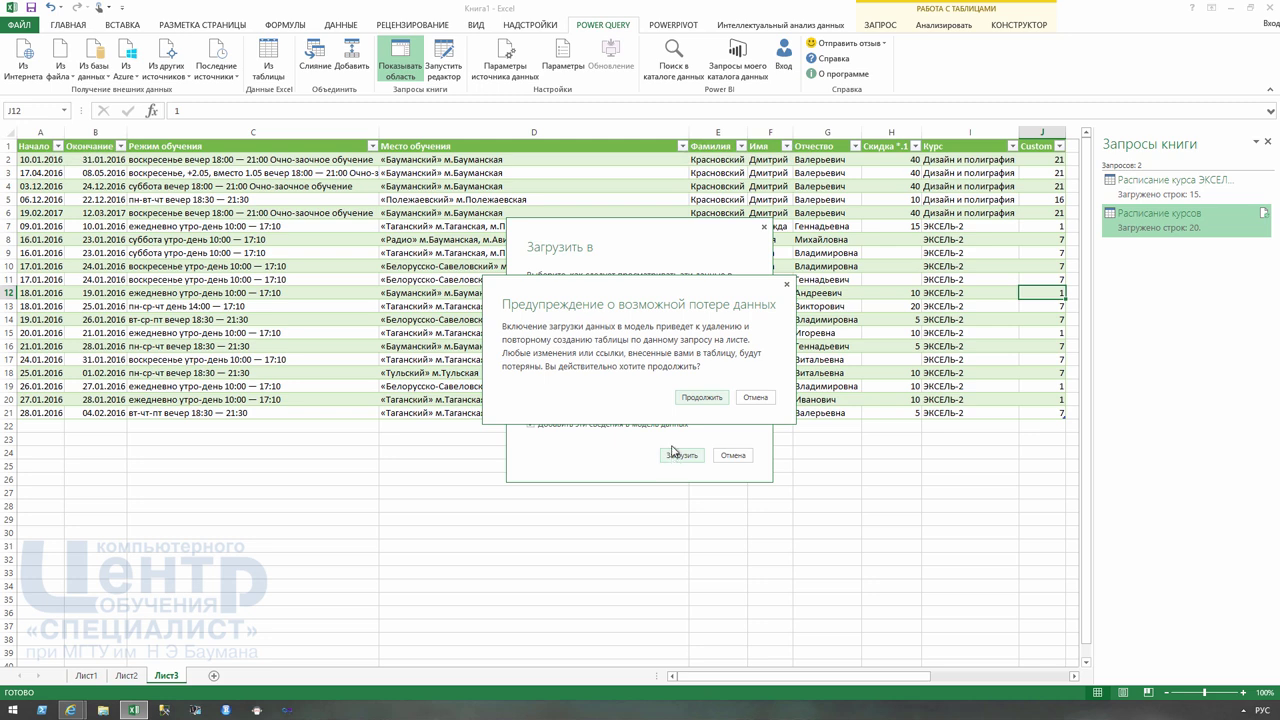
left_click(699, 400)
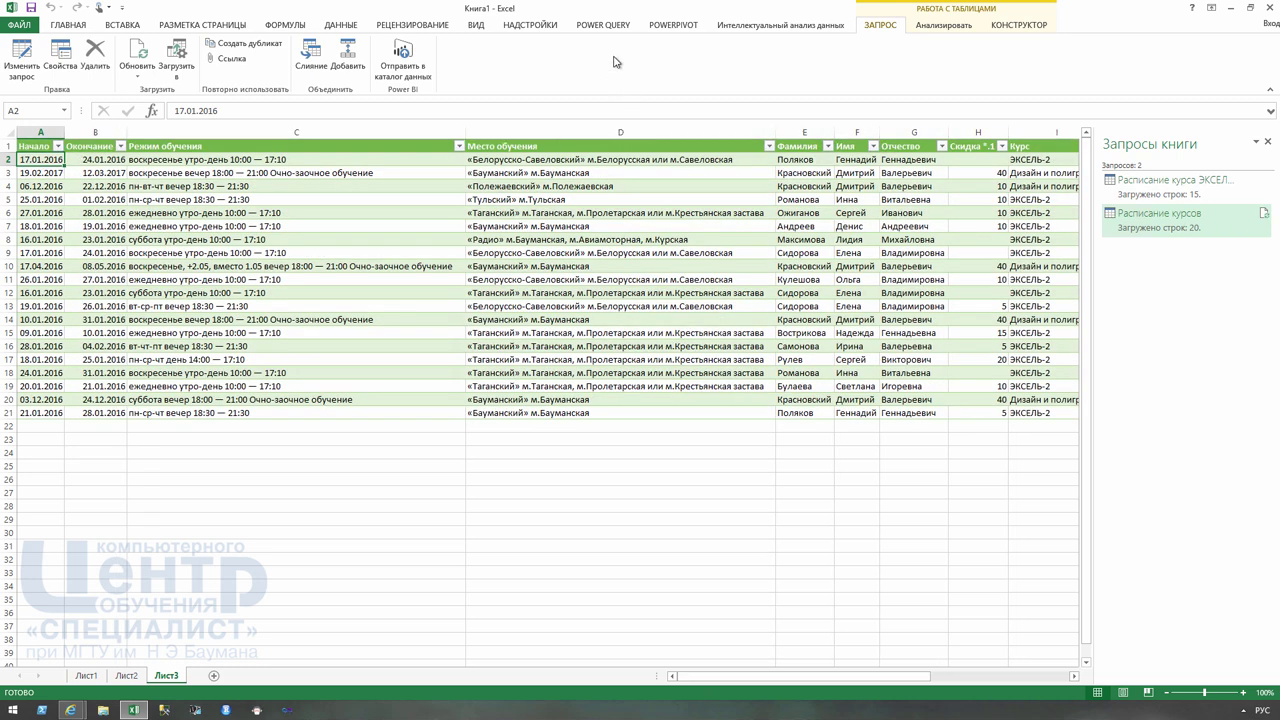
- Open the data model in a maximized Power Pivot window in diagram view
left_click(674, 27)
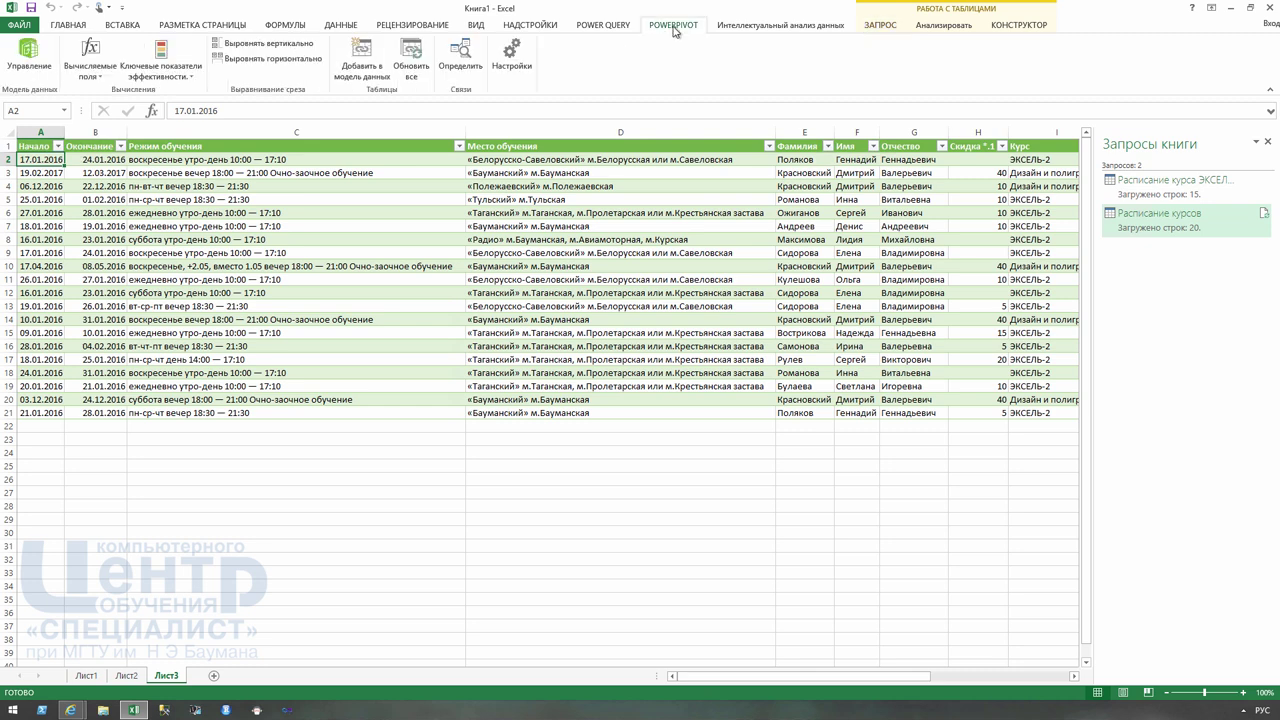
left_click(22, 67)
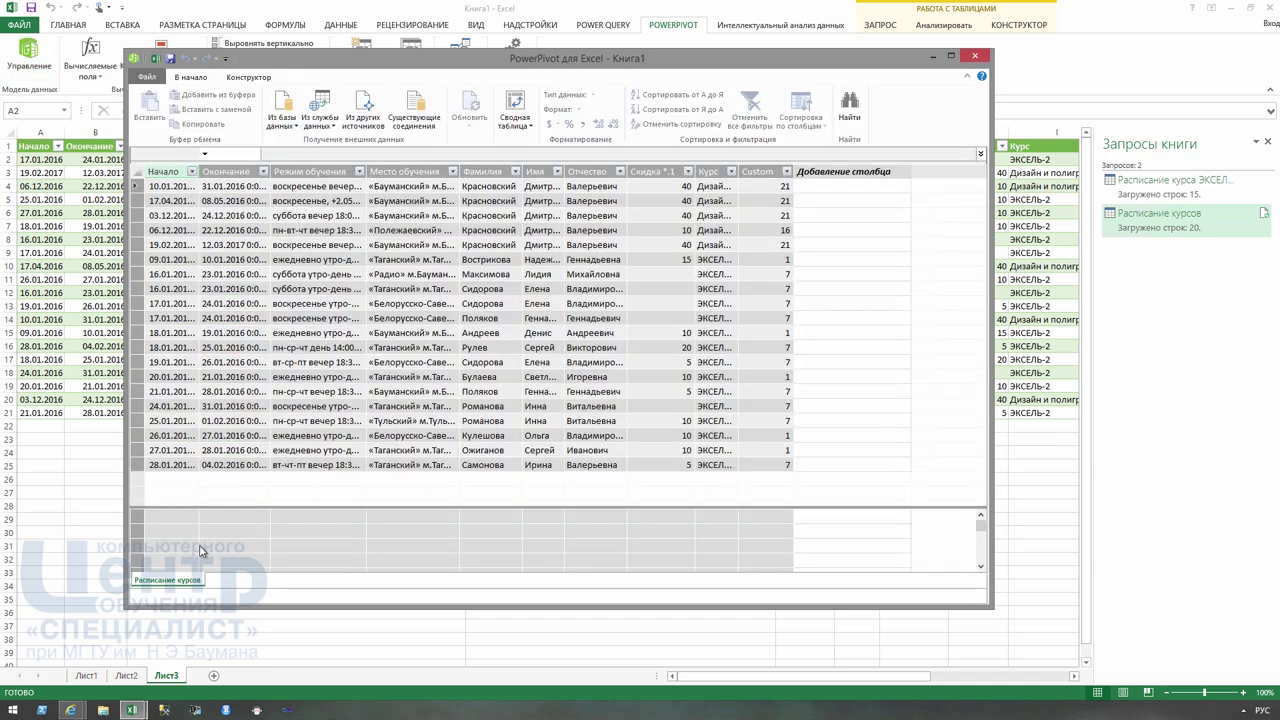
left_click(951, 56)
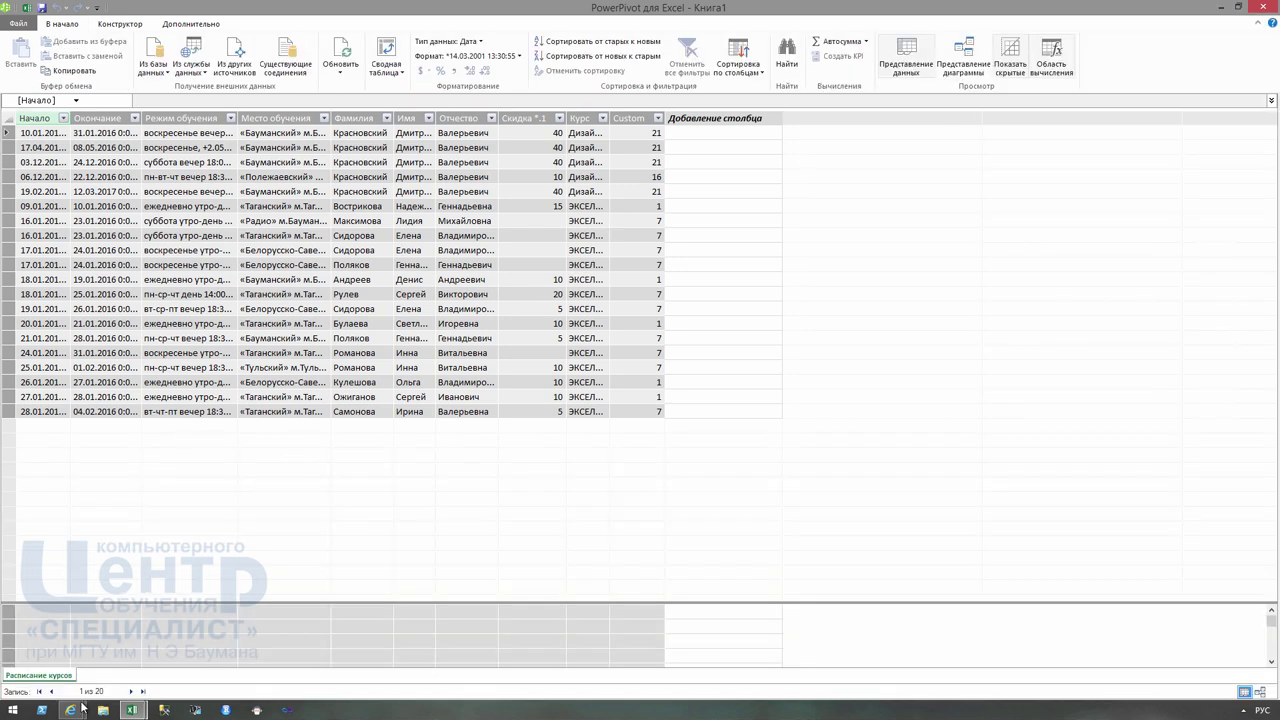
left_click(1259, 694)
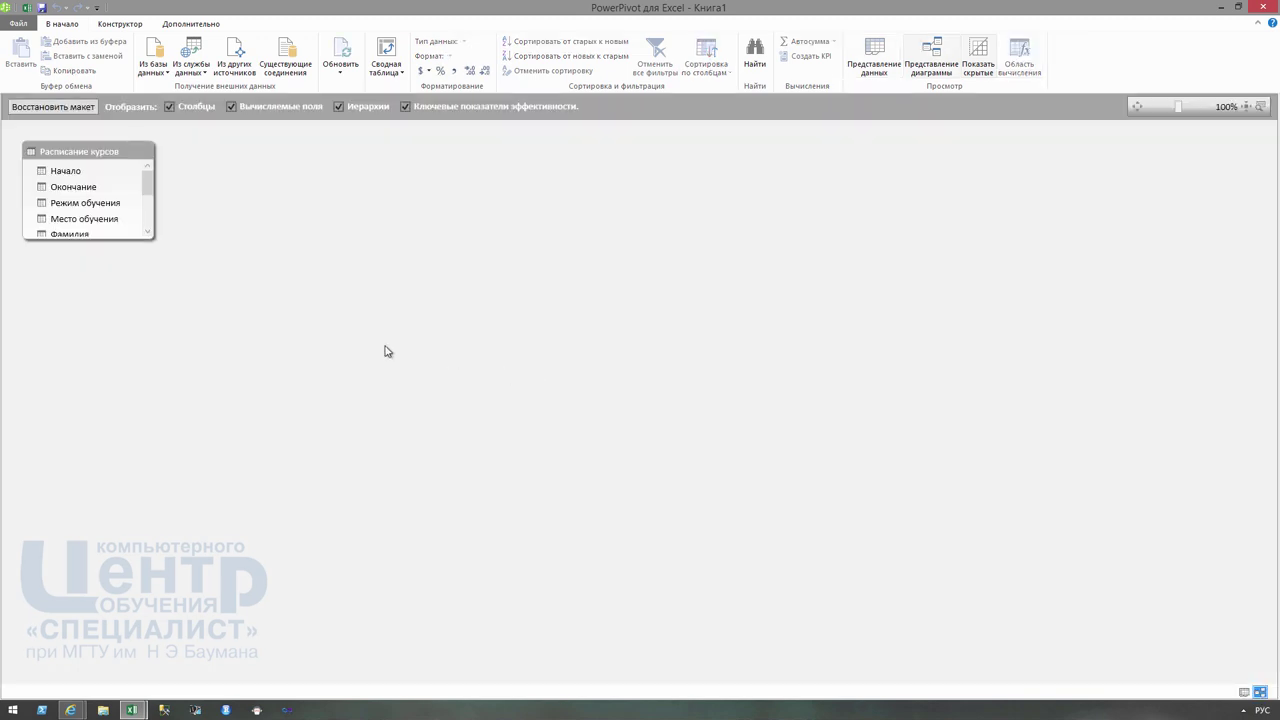
- Enlarge the Расписание курсов table box to show all ten columns, then move on to slide 8
mouse_move(112, 238)
left_mouse_down()
mouse_move(100, 372)
mouse_move(100, 350)
left_mouse_up()
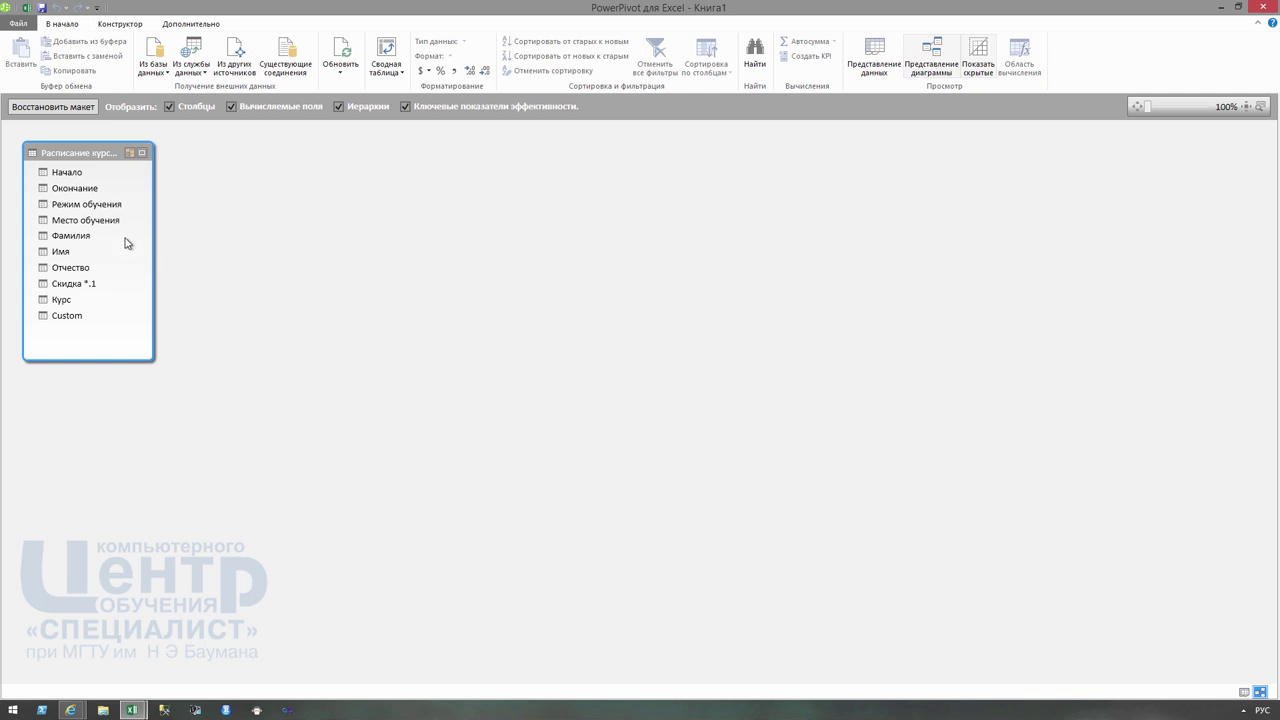
left_click_drag(80, 173, 697, 242)
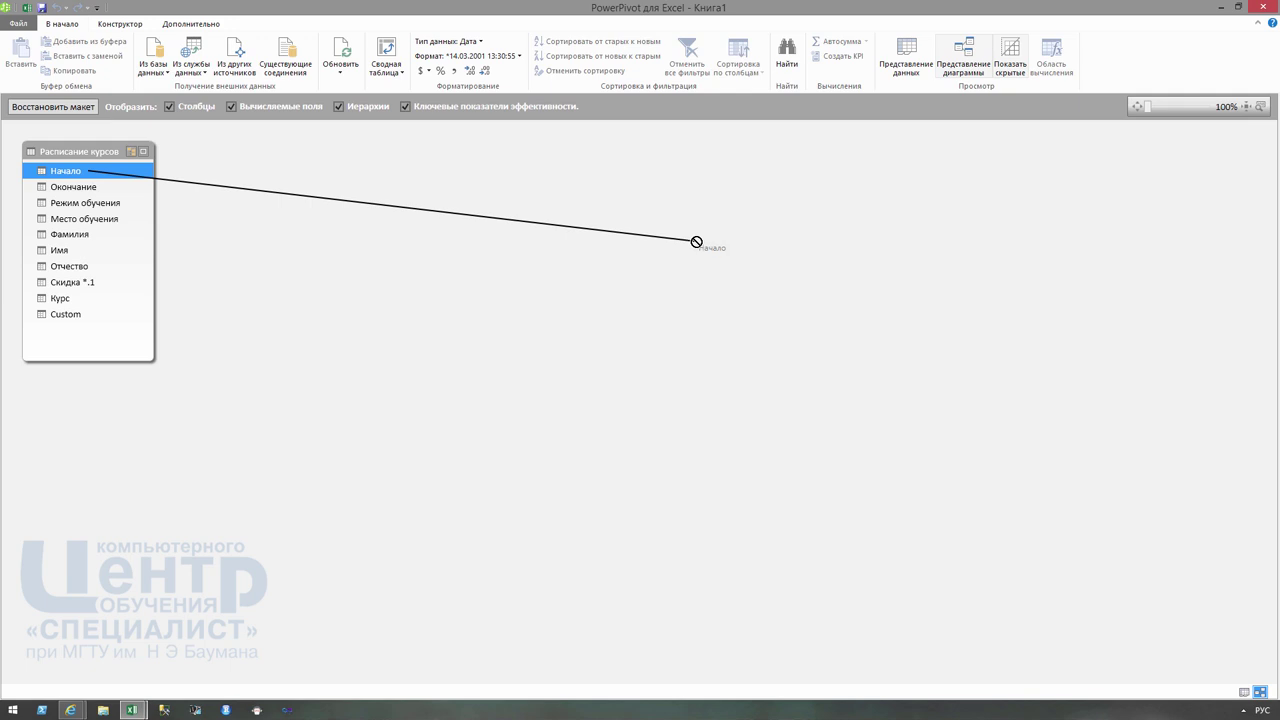
left_click_drag(697, 242, 681, 253)
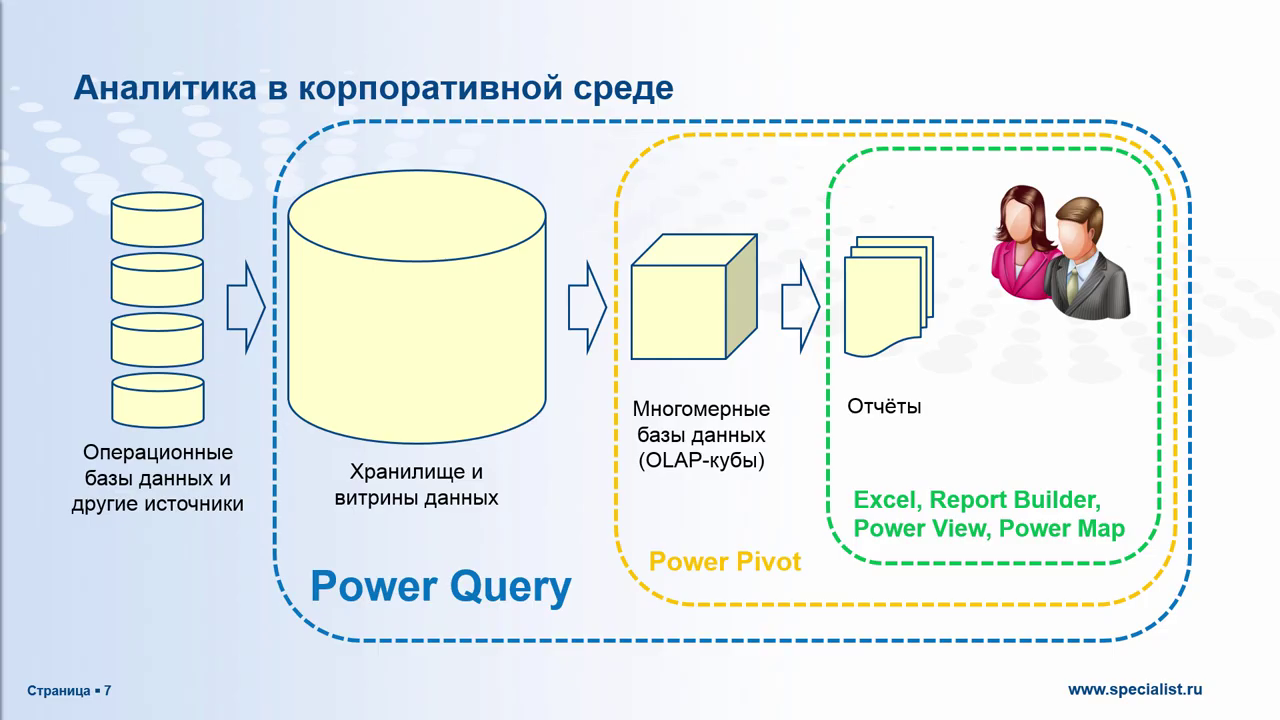
key("Right")
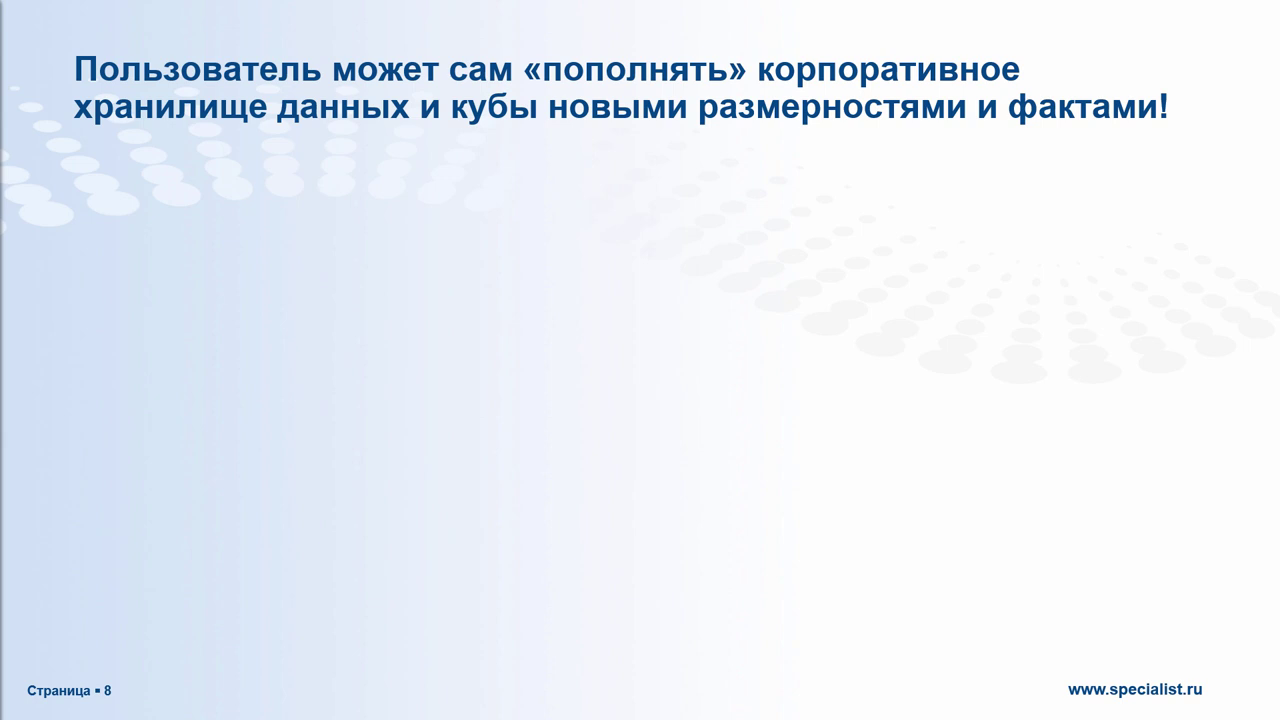
- Reveal slide 8's import wizard and Загрузить в dialog with the data-model option circled
key("Right")
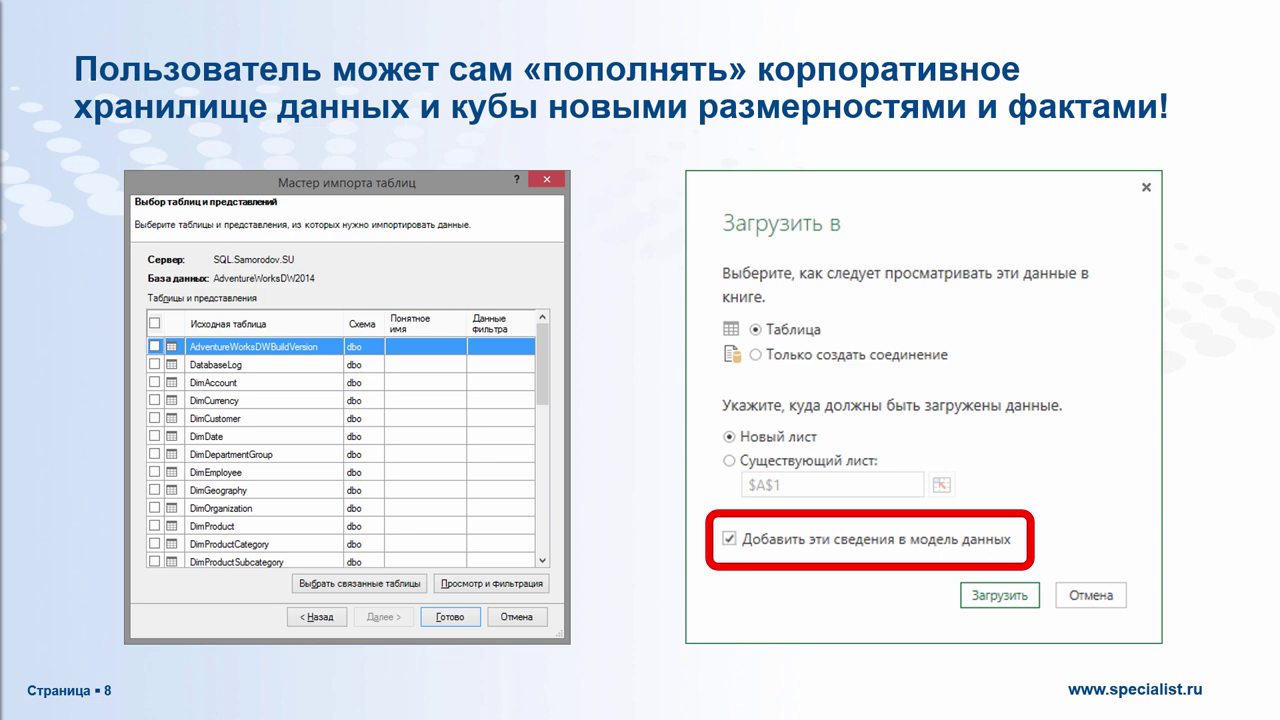
- Advance the slideshow through the Самое главное summary to slide 10, 'Хотите знать больше?'
key("Right")
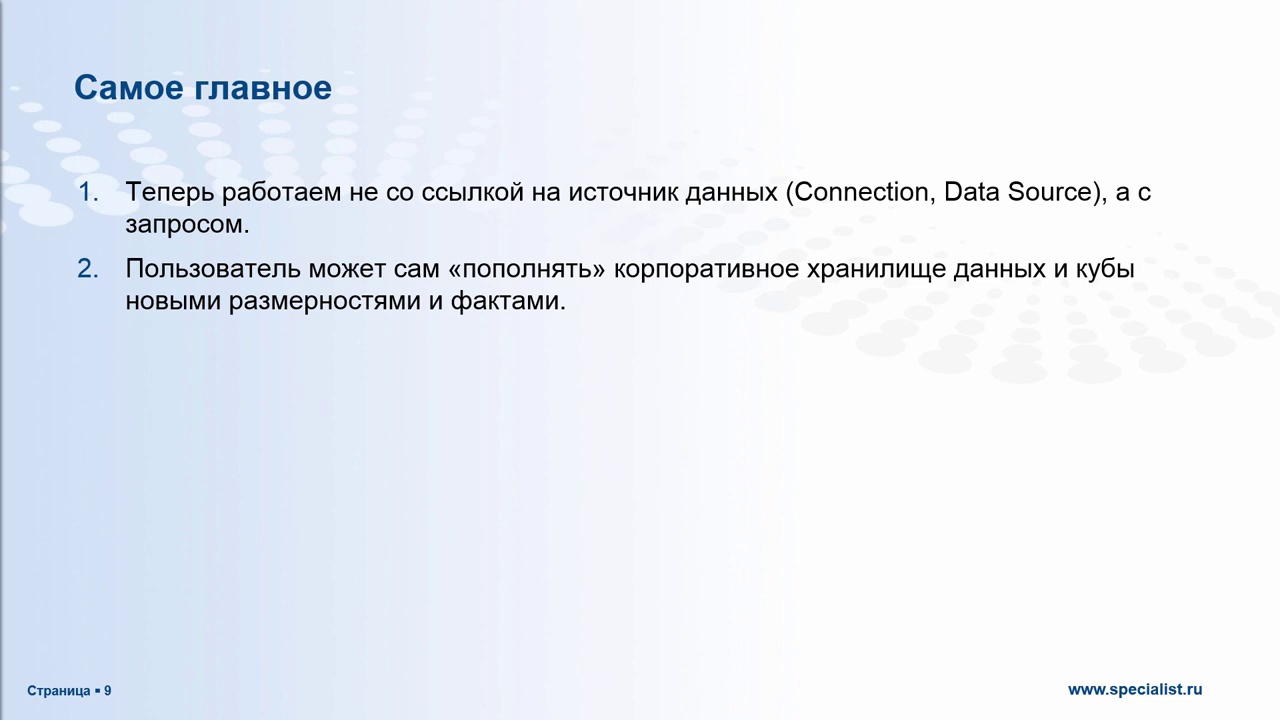
key("Right")
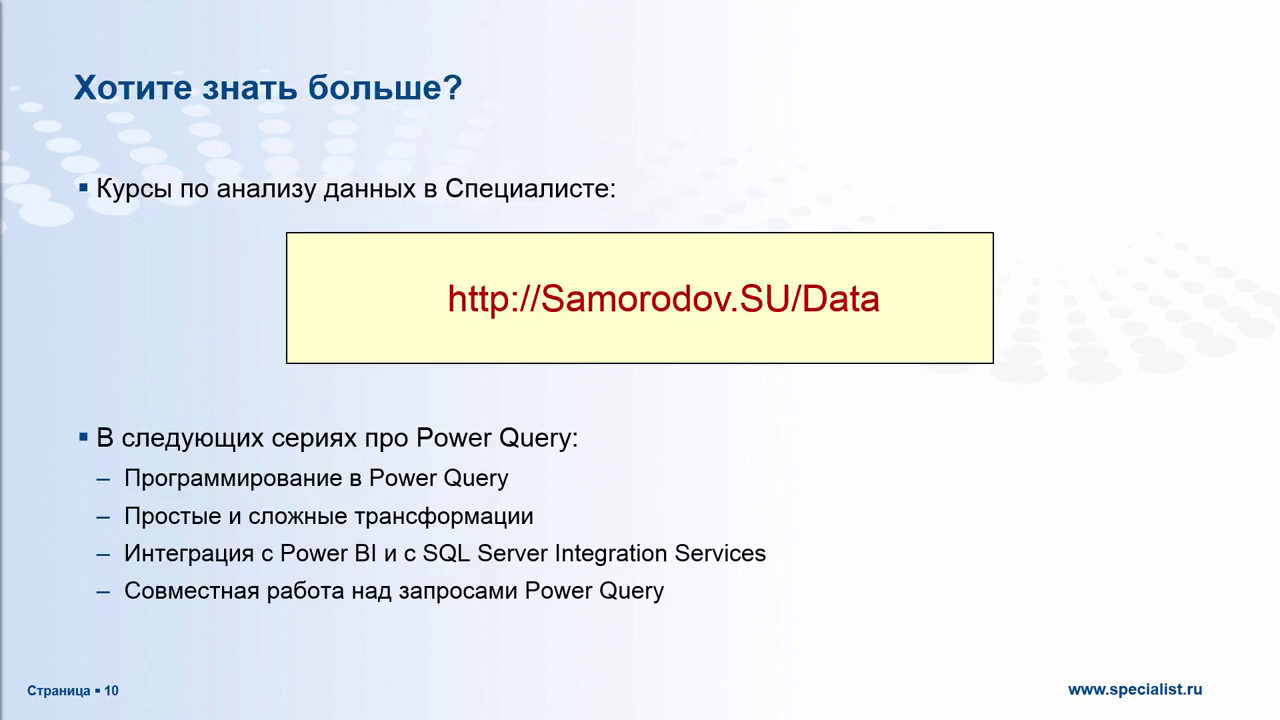